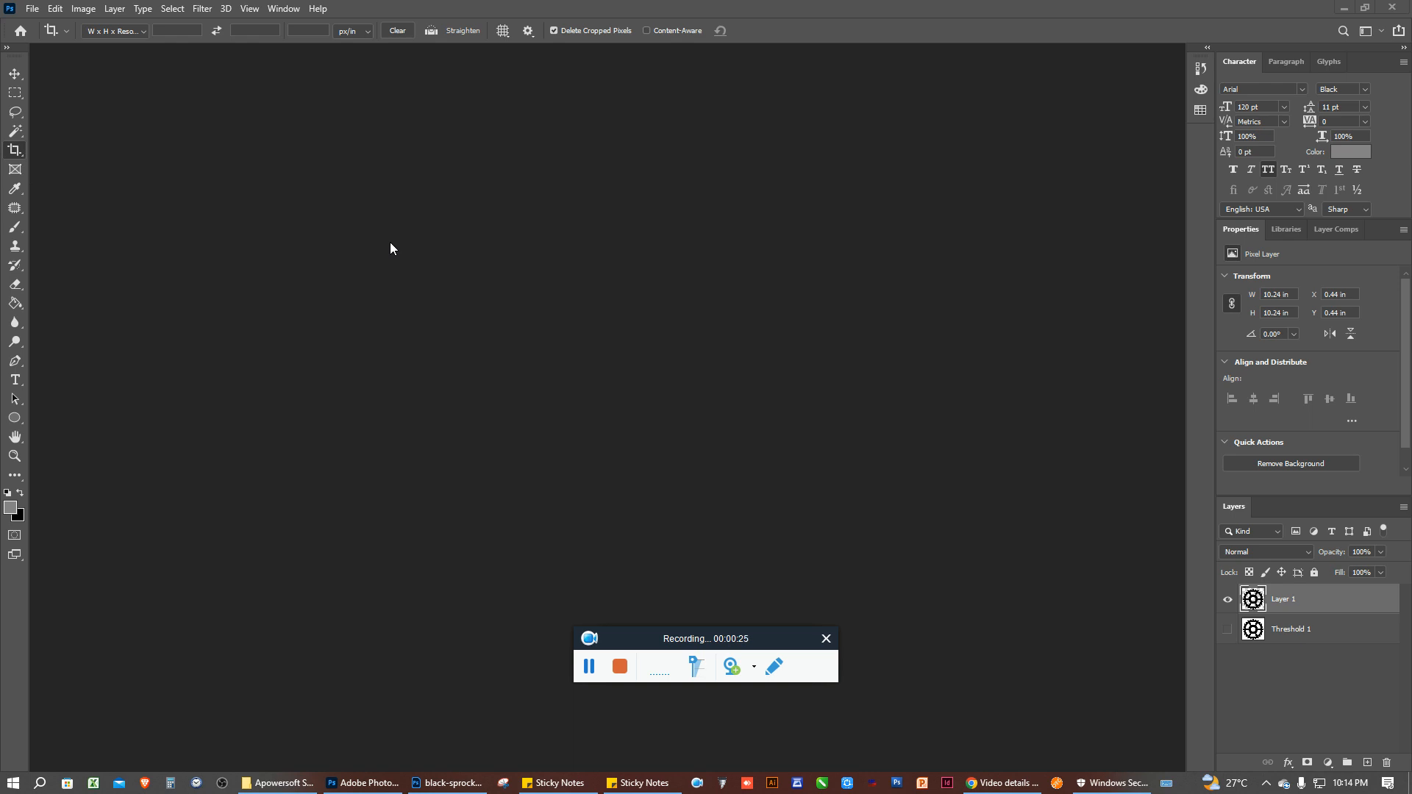
{"action": "key", "text": "ctrl"}
{"action": "key", "text": "ctrl"}
{"action": "key", "text": "ctrl"}
{"action": "key", "text": "ctrl"}
{"action": "key", "text": "ctrl"}
{"action": "key", "text": "ctrl"}
{"action": "key", "text": "ctrl"}
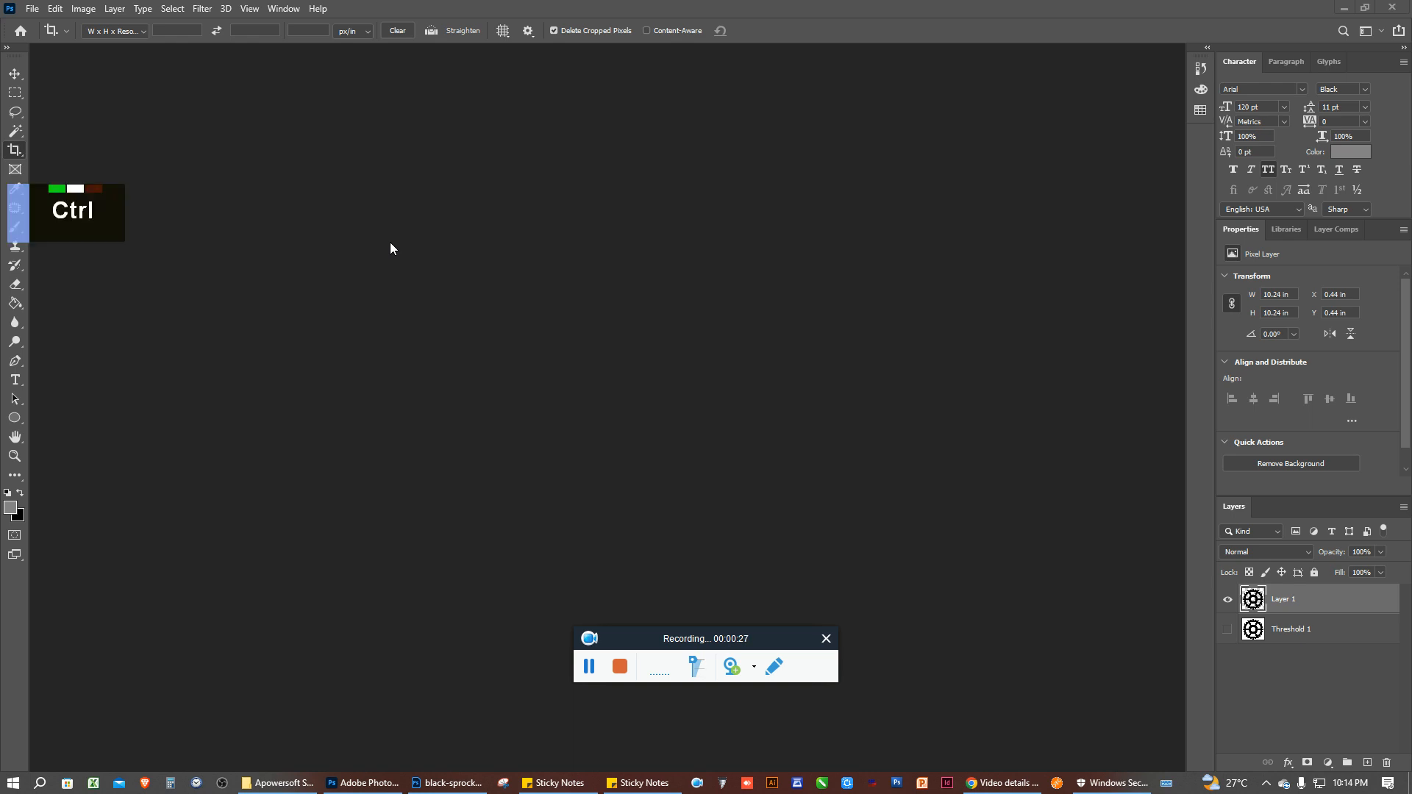
{"action": "scroll", "coordinate": [402, 238], "scroll_direction": "down", "scroll_amount": 1}
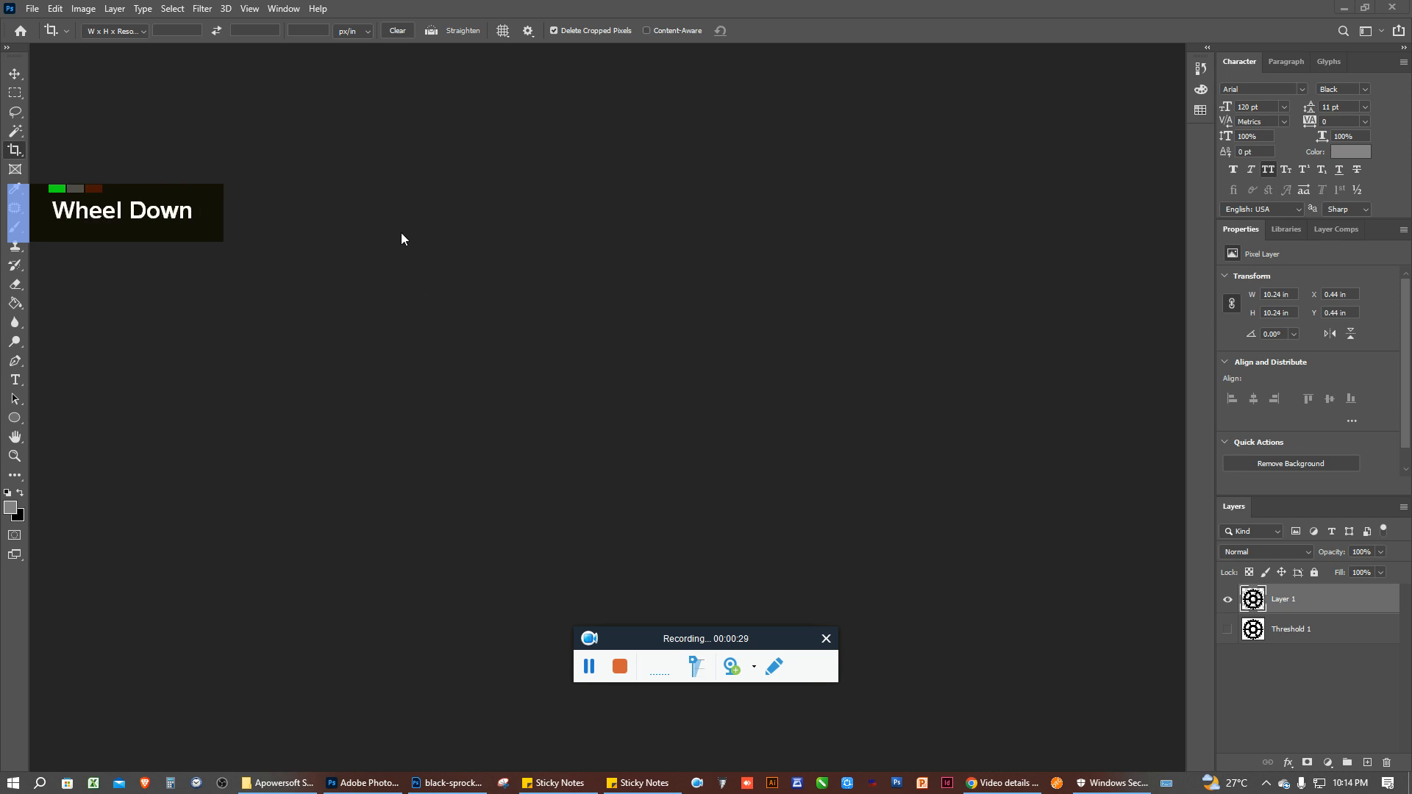
{"action": "key", "text": "ctrl"}
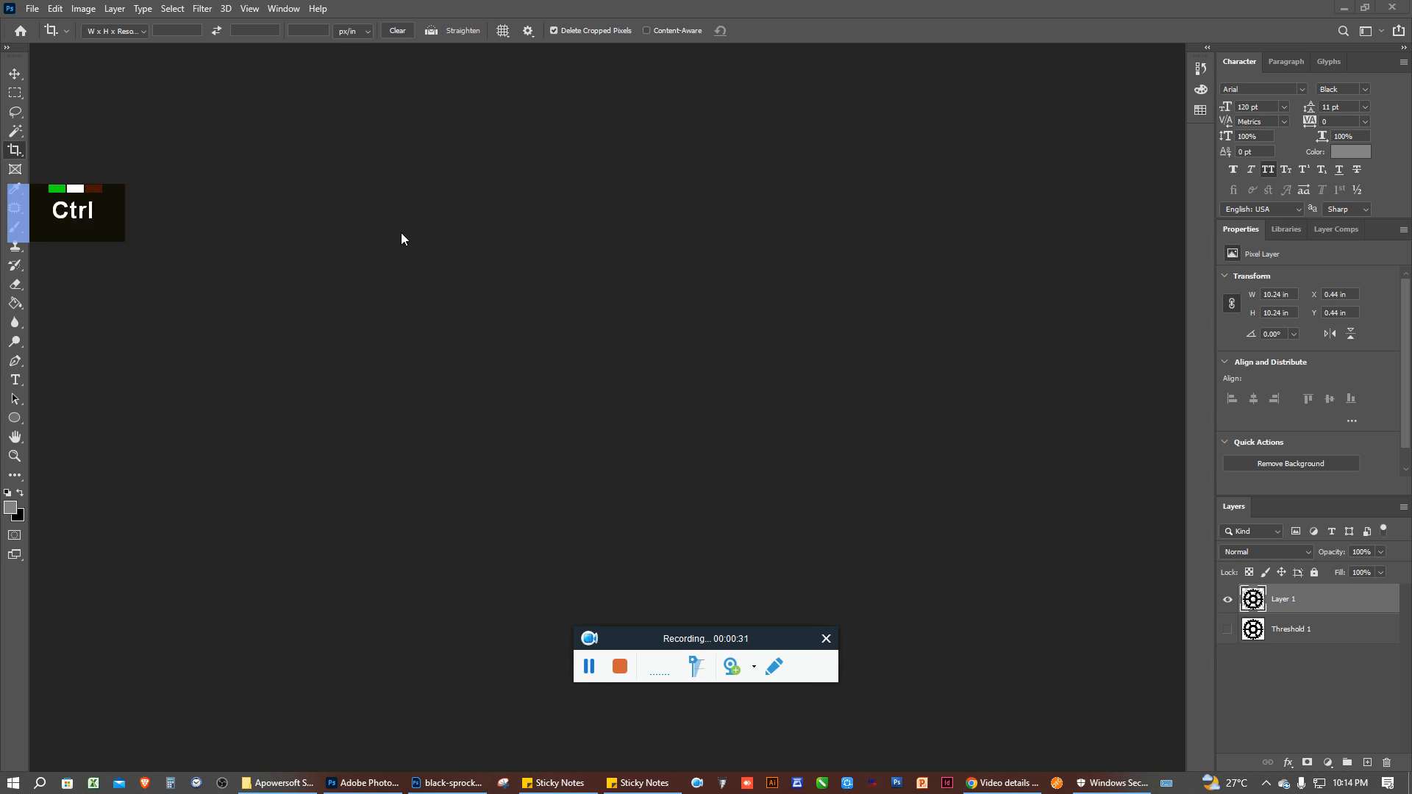
{"action": "key", "text": "ctrl"}
{"action": "key", "text": "ctrl"}
{"action": "key", "text": "ctrl"}
{"action": "key", "text": "ctrl"}
{"action": "key", "text": "ctrl"}
{"action": "key", "text": "ctrl"}
{"action": "key", "text": "ctrl"}
{"action": "key", "text": "ctrl"}
{"action": "key", "text": "ctrl"}
{"action": "key", "text": "ctrl"}
{"action": "key", "text": "ctrl"}
{"action": "key", "text": "ctrl"}
{"action": "key", "text": "ctrl"}
{"action": "key", "text": "ctrl"}
{"action": "key", "text": "ctrl"}
{"action": "key", "text": "ctrl"}
Open the image IMG_9245 (1) from the Downloads folder
{"action": "key", "text": "ctrl+o"}
{"action": "key", "text": "space"}
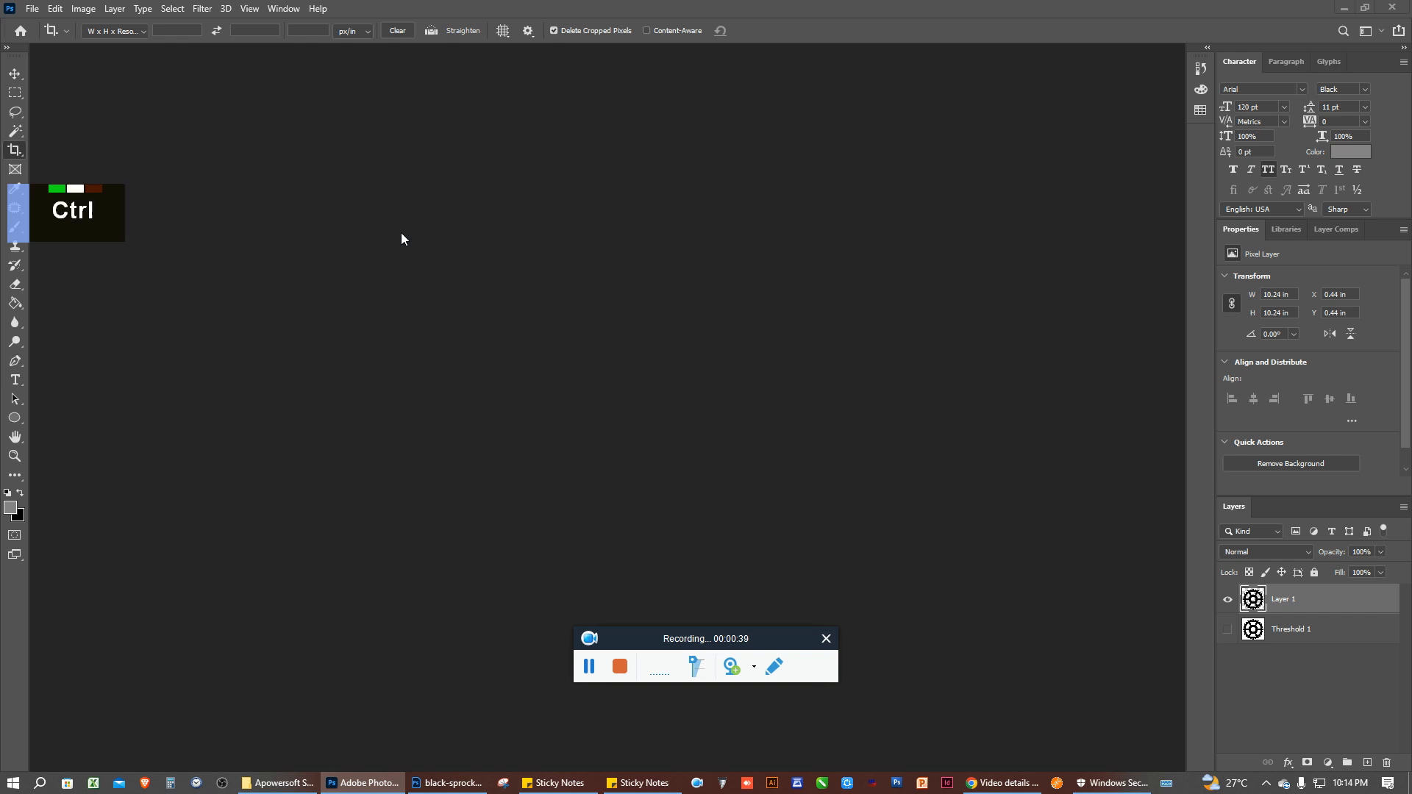
{"action": "key", "text": "ctrl+o"}
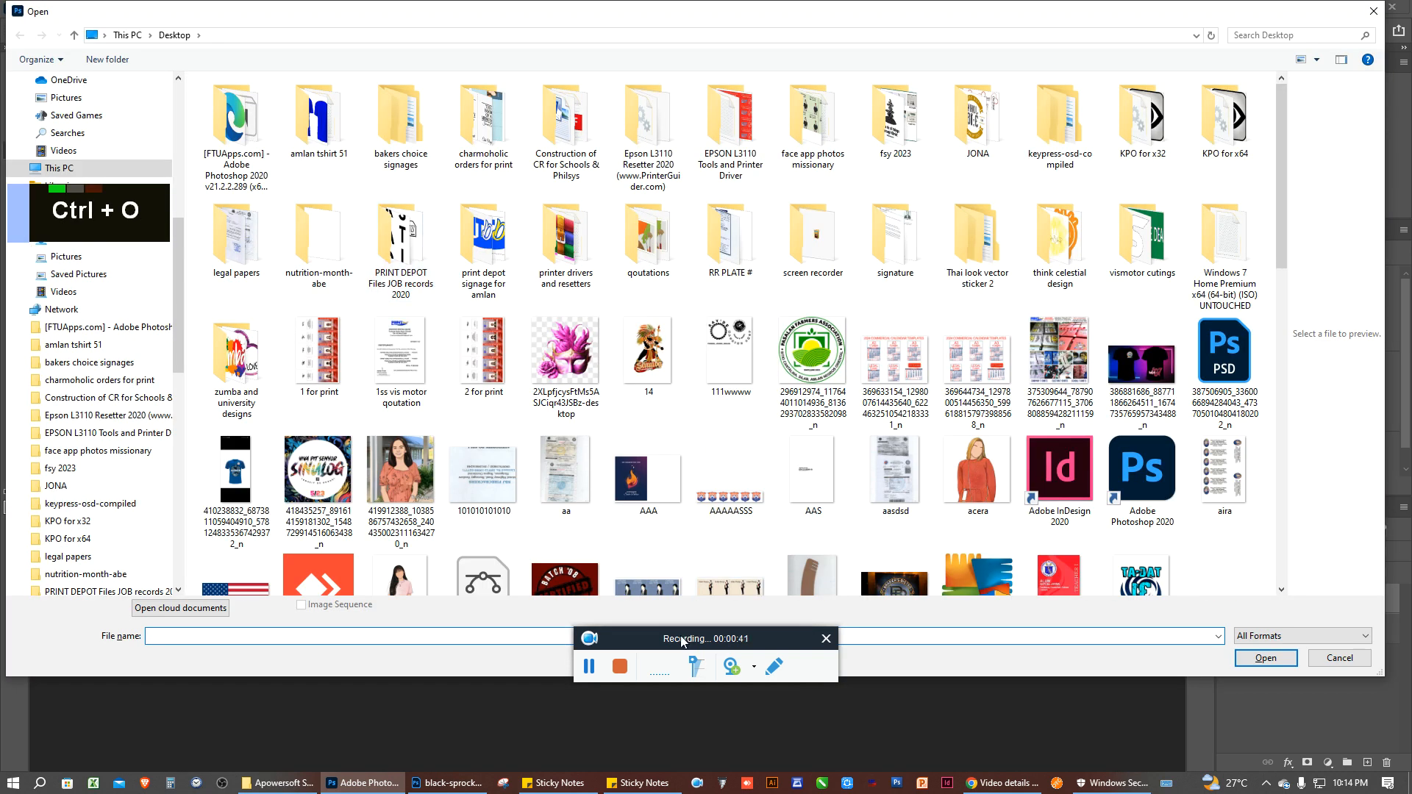
{"action": "left_click_drag", "start_coordinate": [682, 639], "coordinate": [113, 768]}
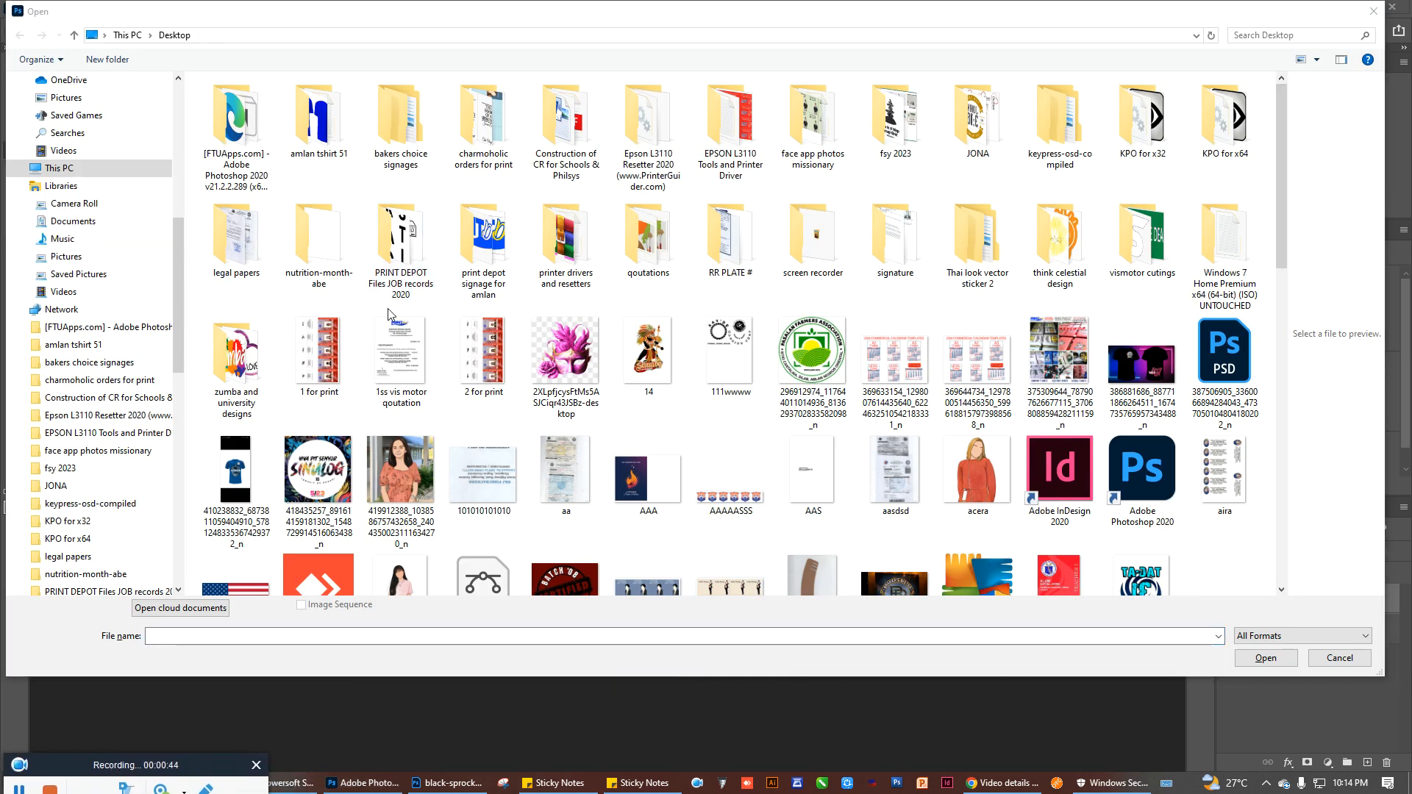
{"action": "left_click", "coordinate": [101, 166]}
{"action": "double_click", "coordinate": [503, 153]}
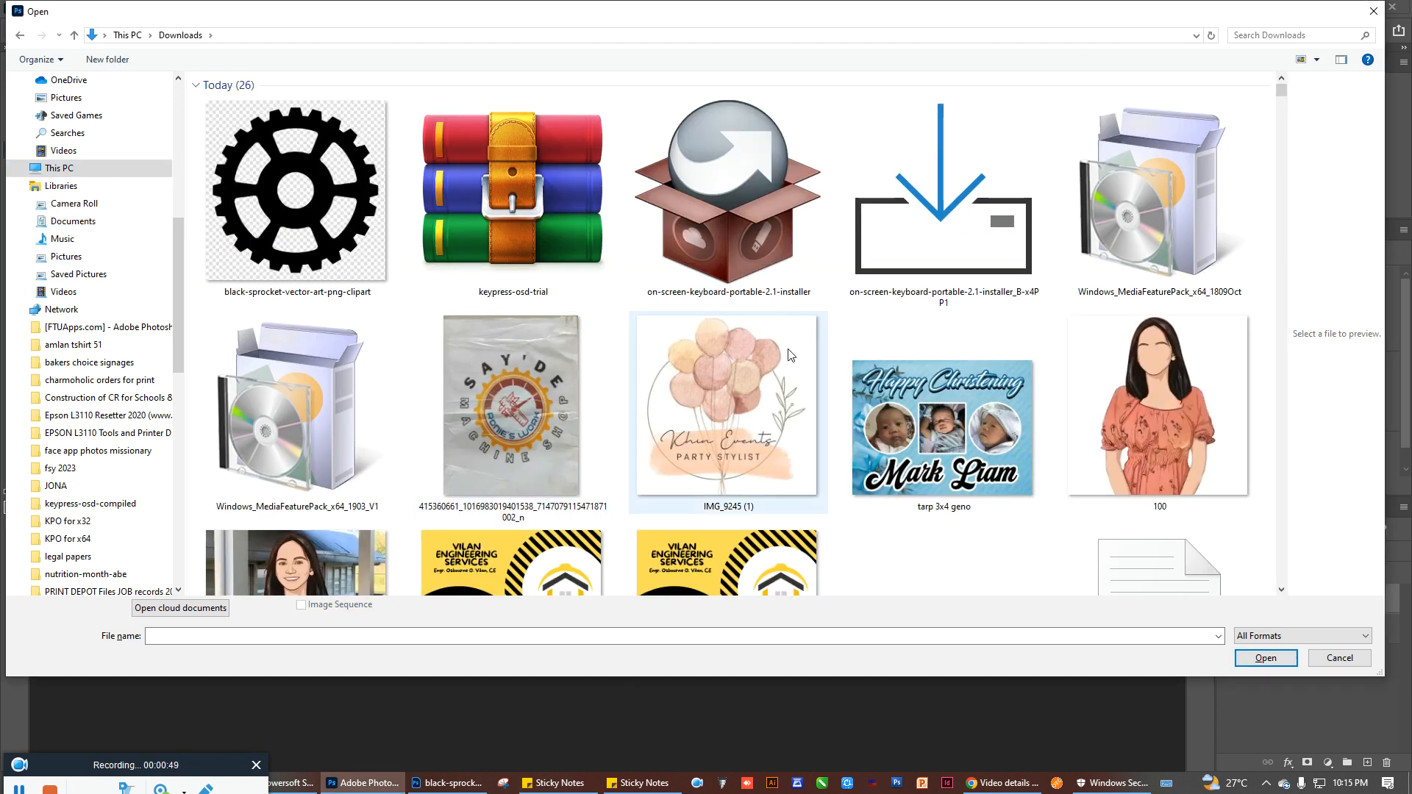
{"action": "double_click", "coordinate": [722, 395]}
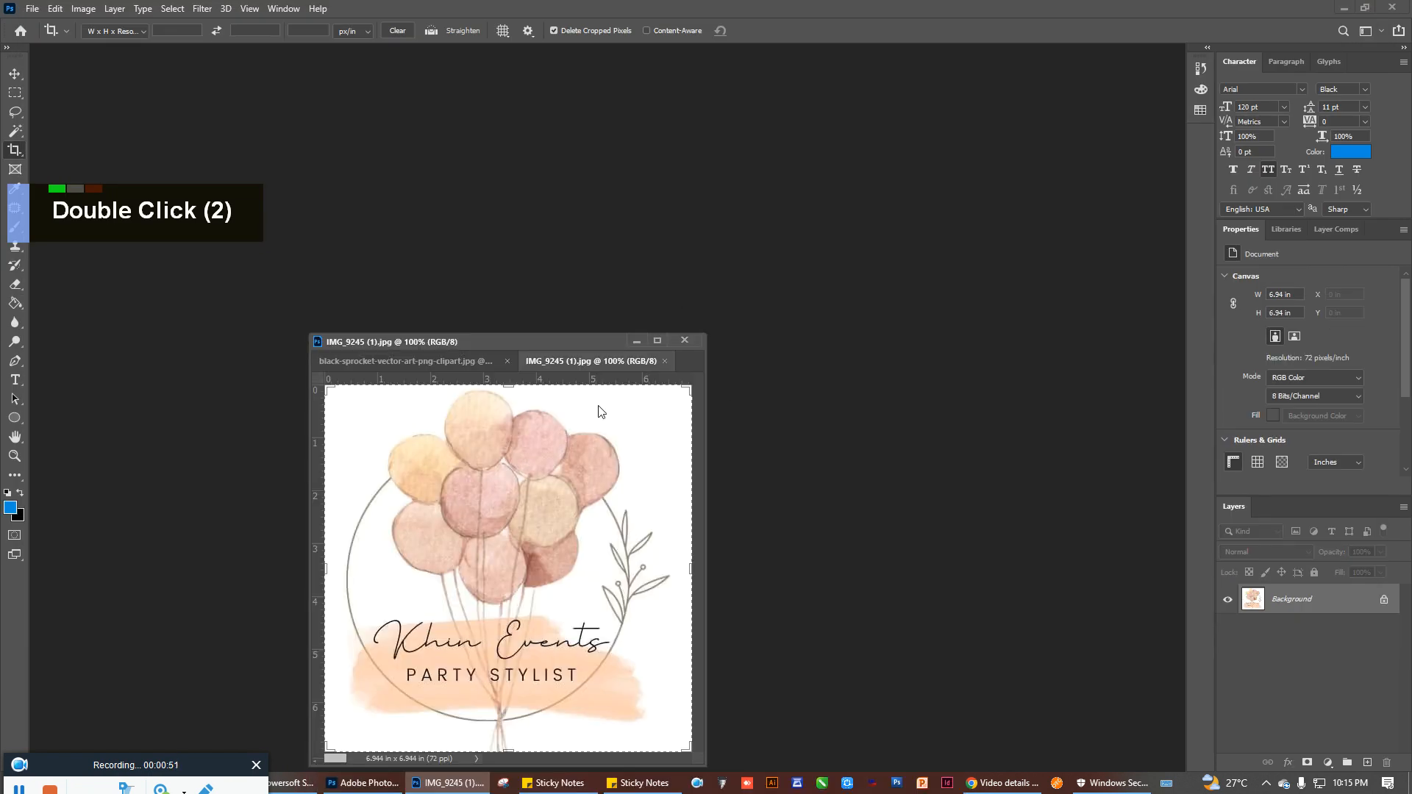
Float the IMG_9245 (1).jpg document in its own window and minimize the black sprocket document
{"action": "left_click_drag", "start_coordinate": [581, 359], "coordinate": [294, 115]}
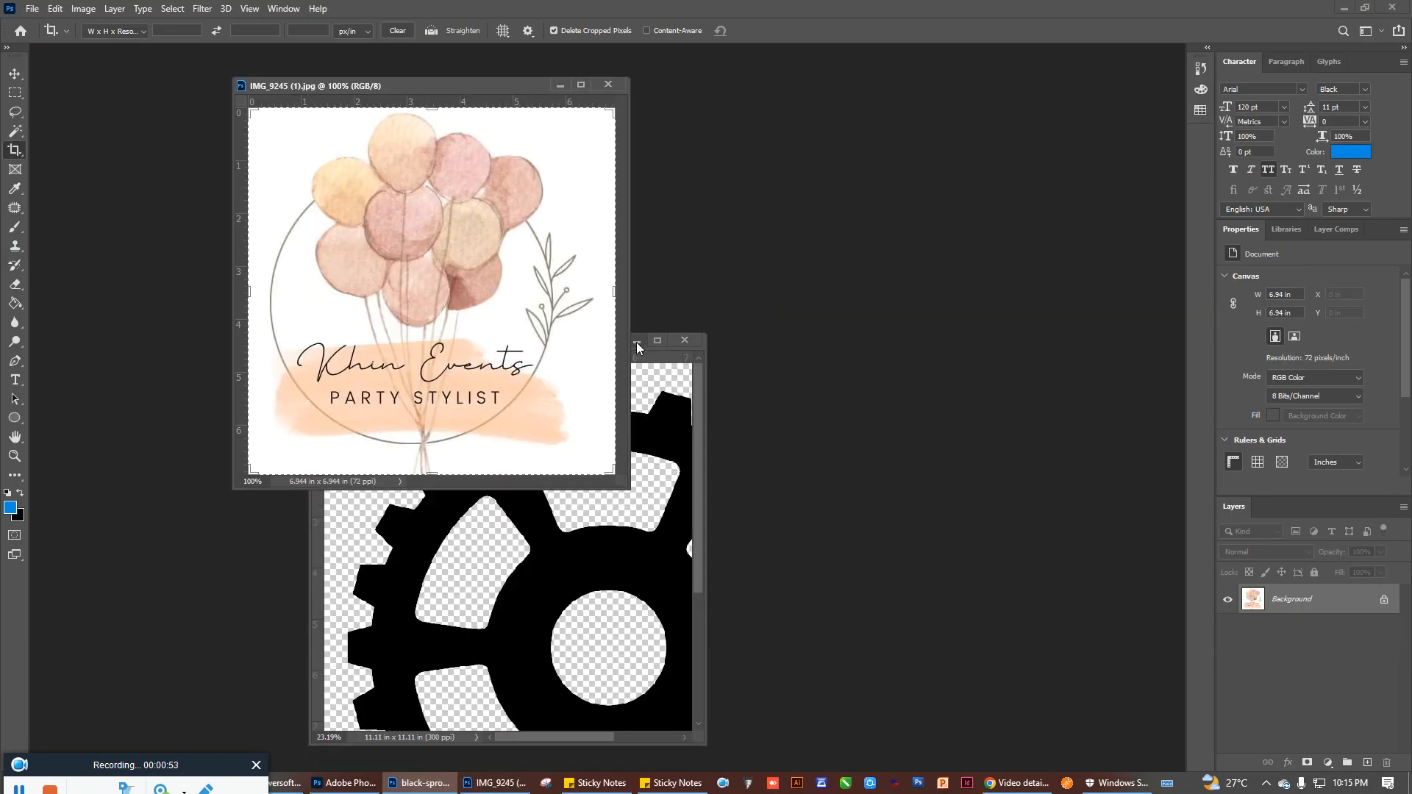
{"action": "left_click", "coordinate": [637, 342]}
Set the balloon logo's image resolution to 300 pixels/inch with resampling on
{"action": "key", "text": "ctrl+alt+i"}
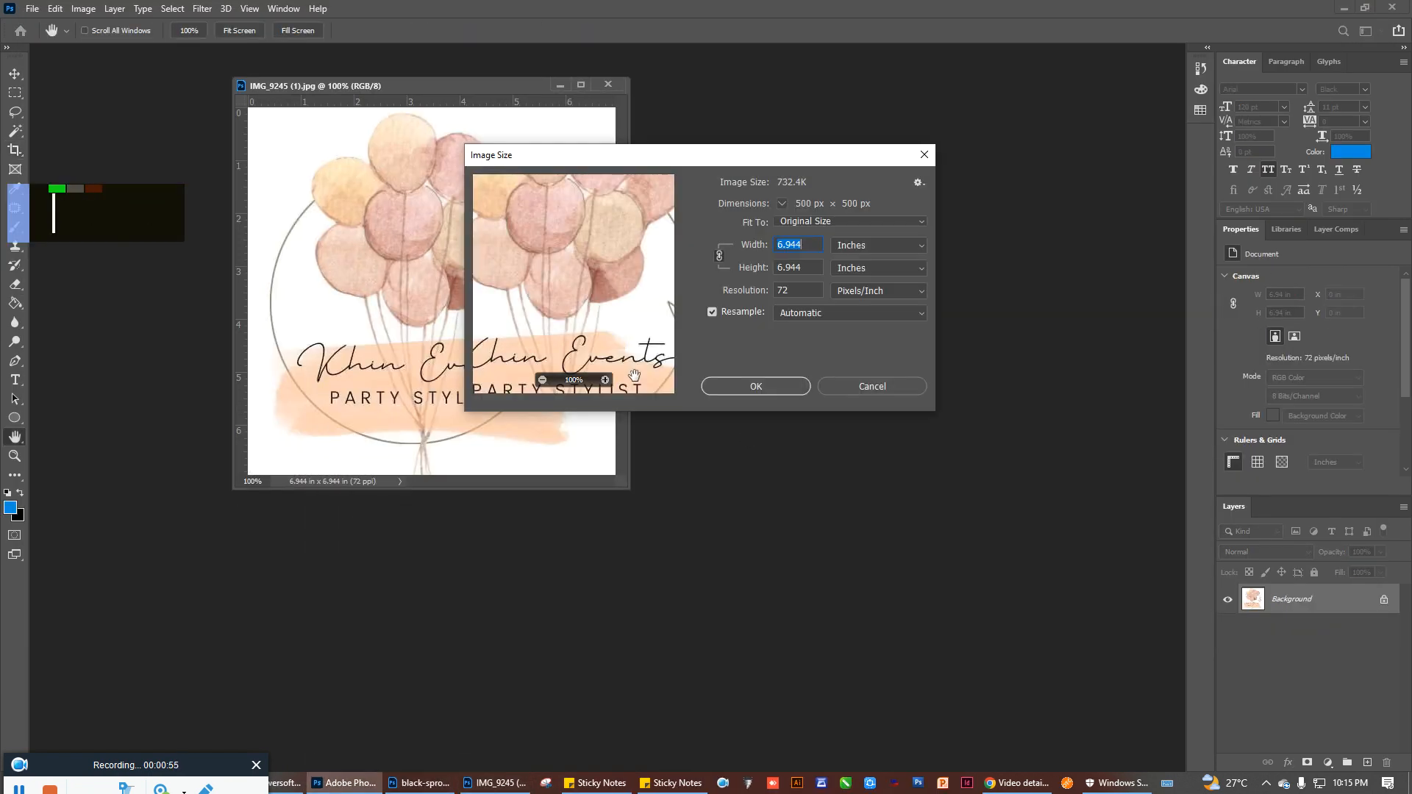
{"action": "left_click_drag", "start_coordinate": [793, 291], "coordinate": [722, 296]}
{"action": "type", "text": "300"}
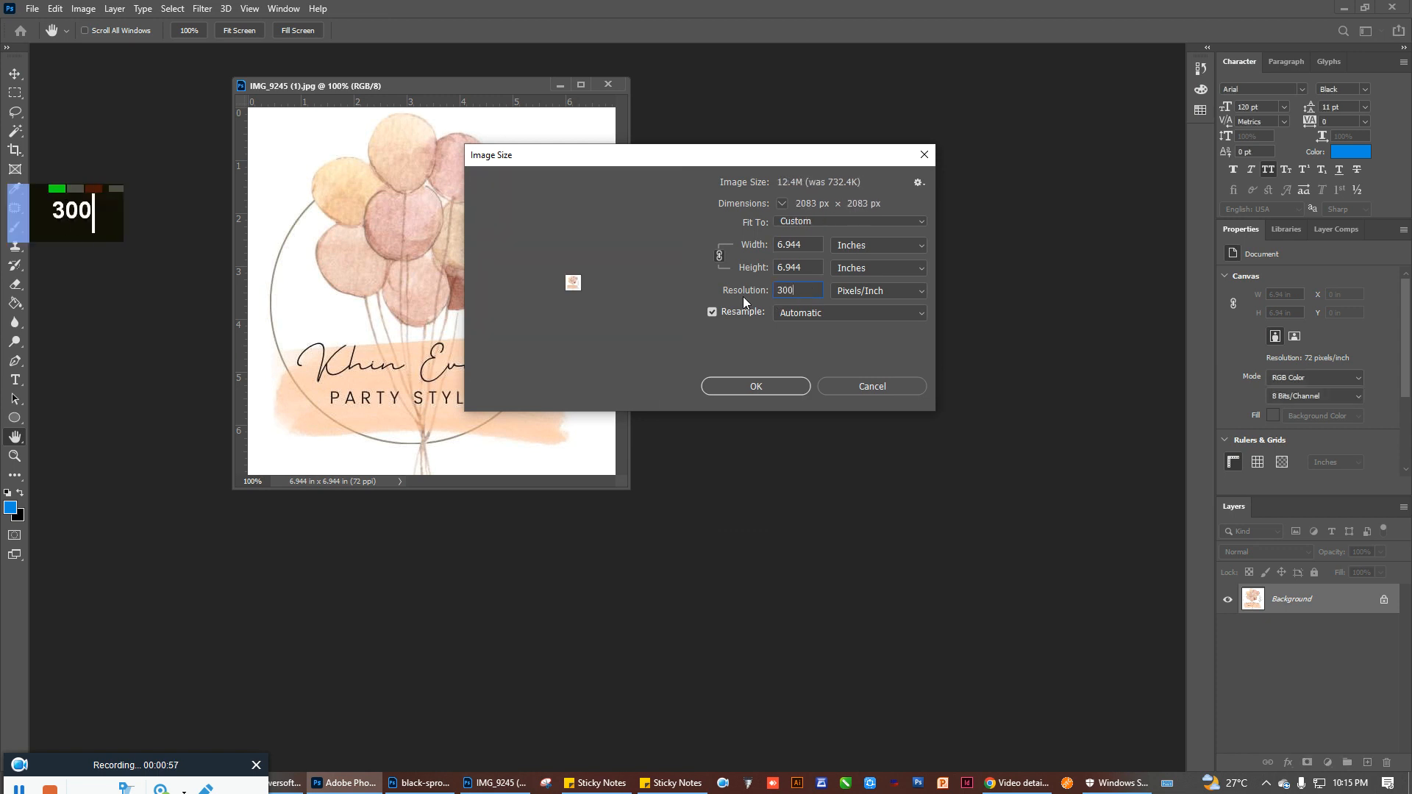
{"action": "left_click", "coordinate": [778, 387]}
{"action": "key", "text": "c"}
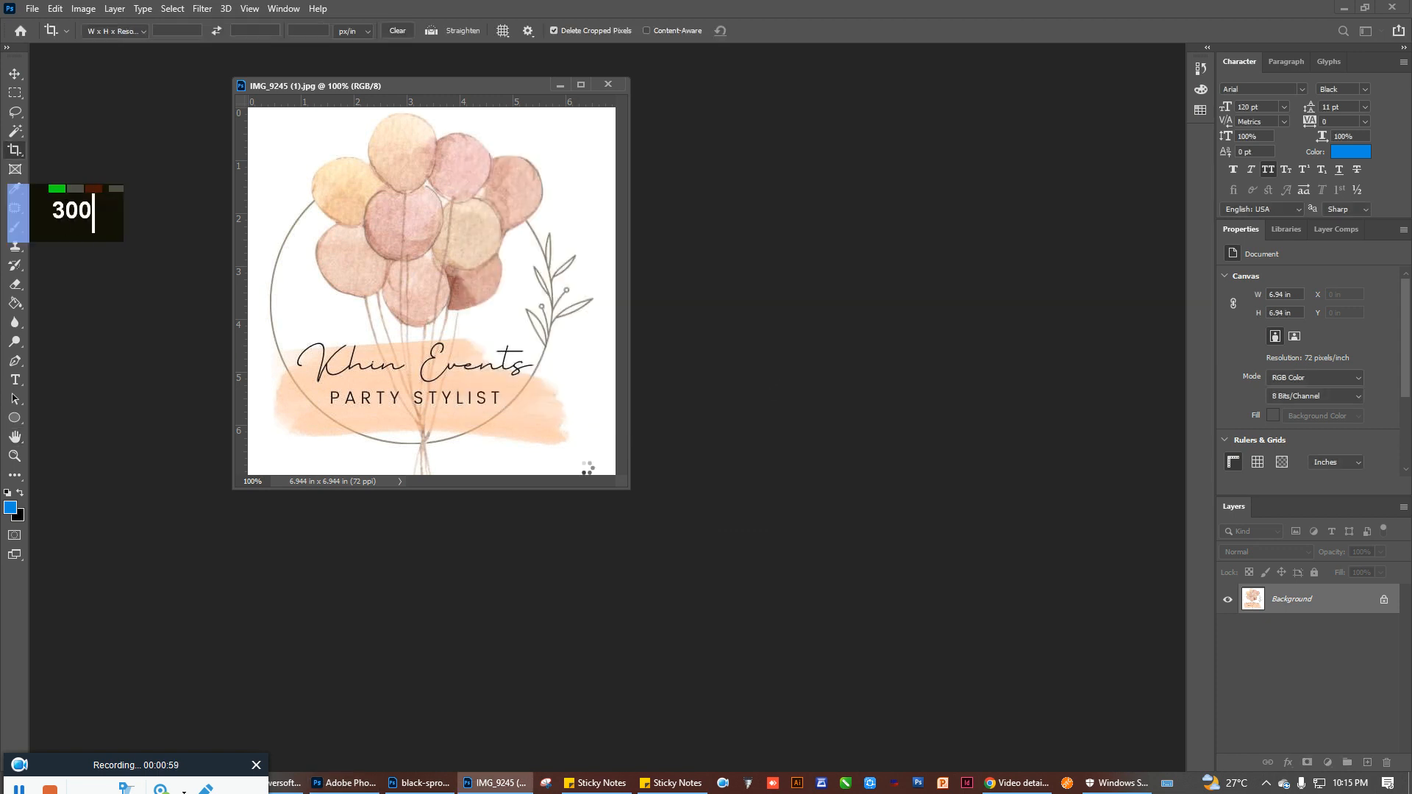
Unlock the Background layer and select the logo's white background with the Magic Wand
{"action": "scroll", "coordinate": [531, 299], "scroll_direction": "down", "scroll_amount": 3}
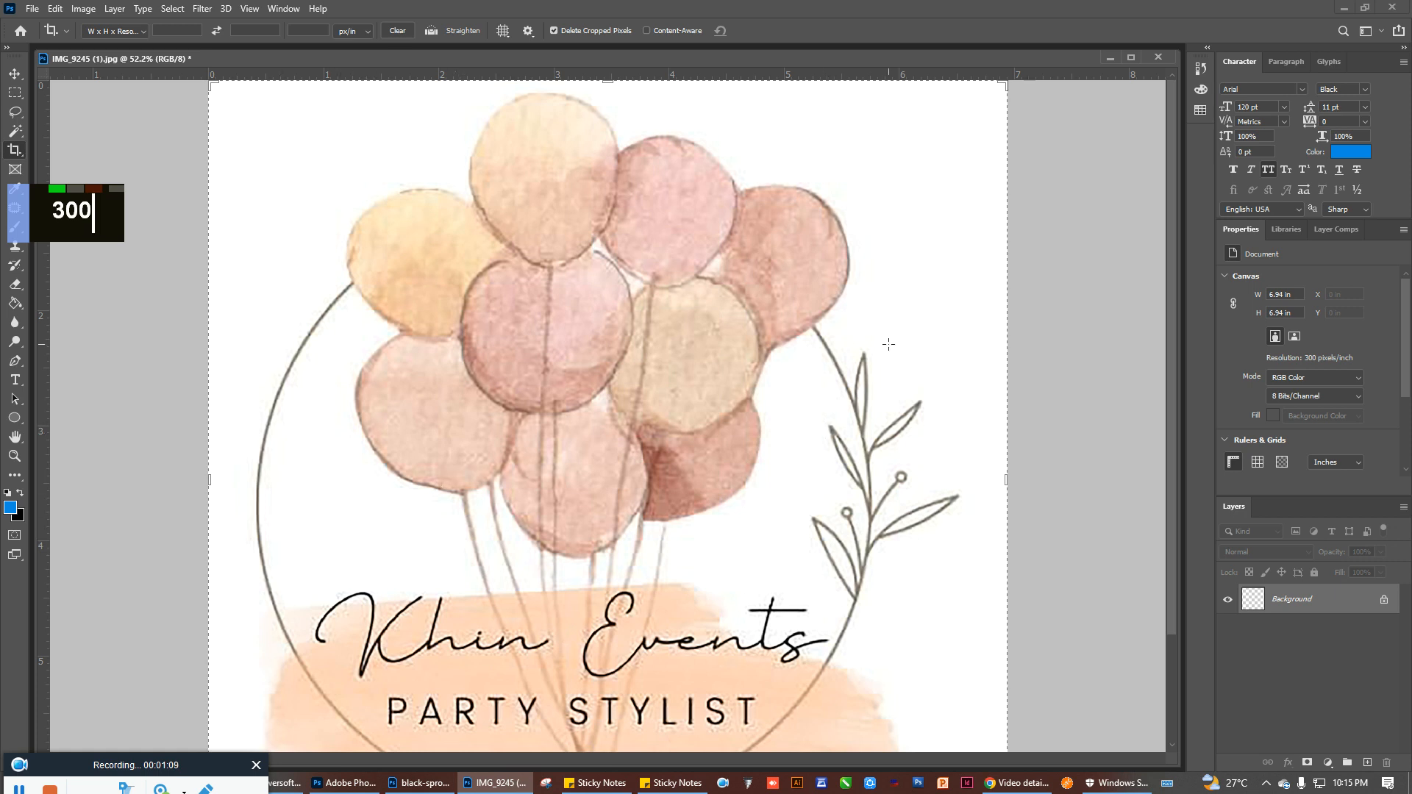
{"action": "key", "text": "w"}
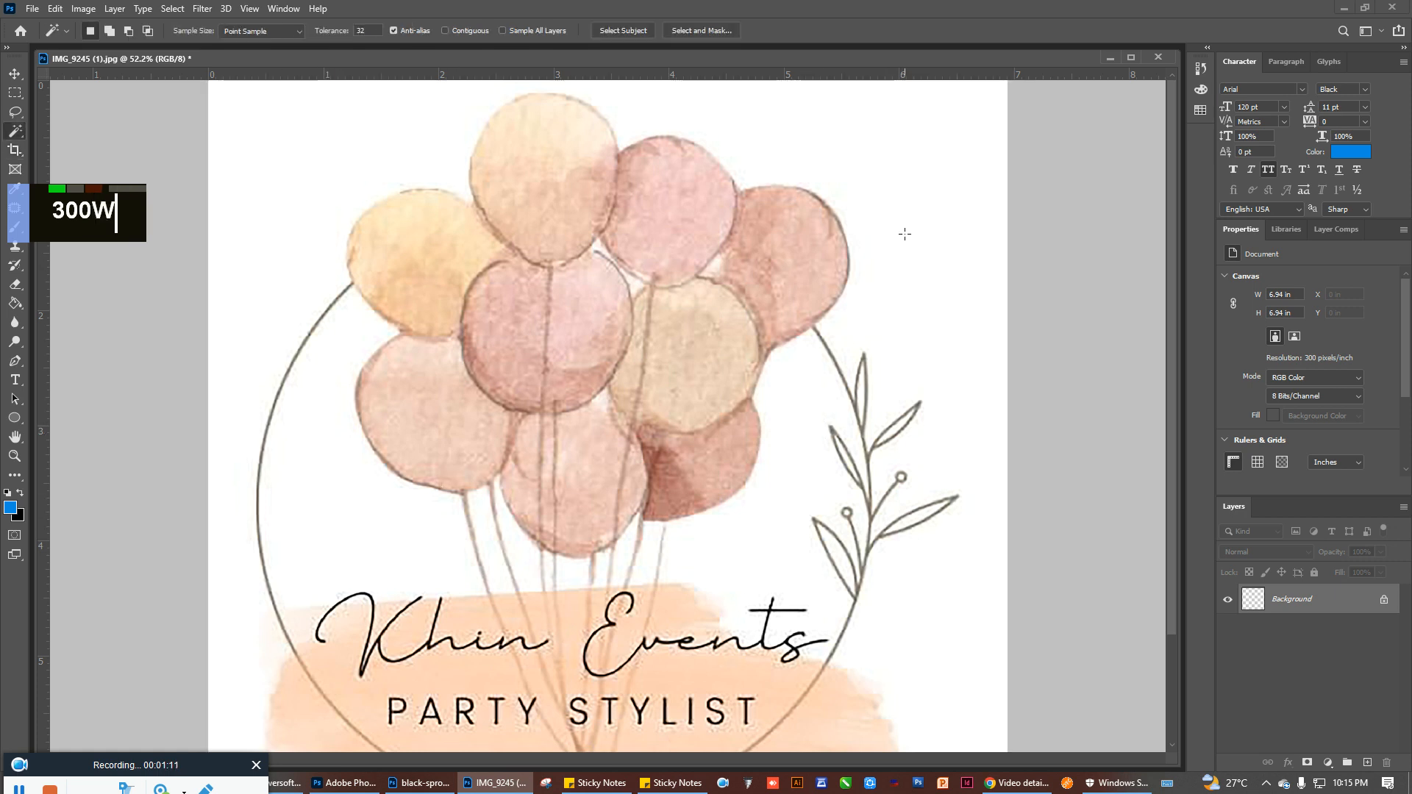
{"action": "left_click", "coordinate": [1385, 600]}
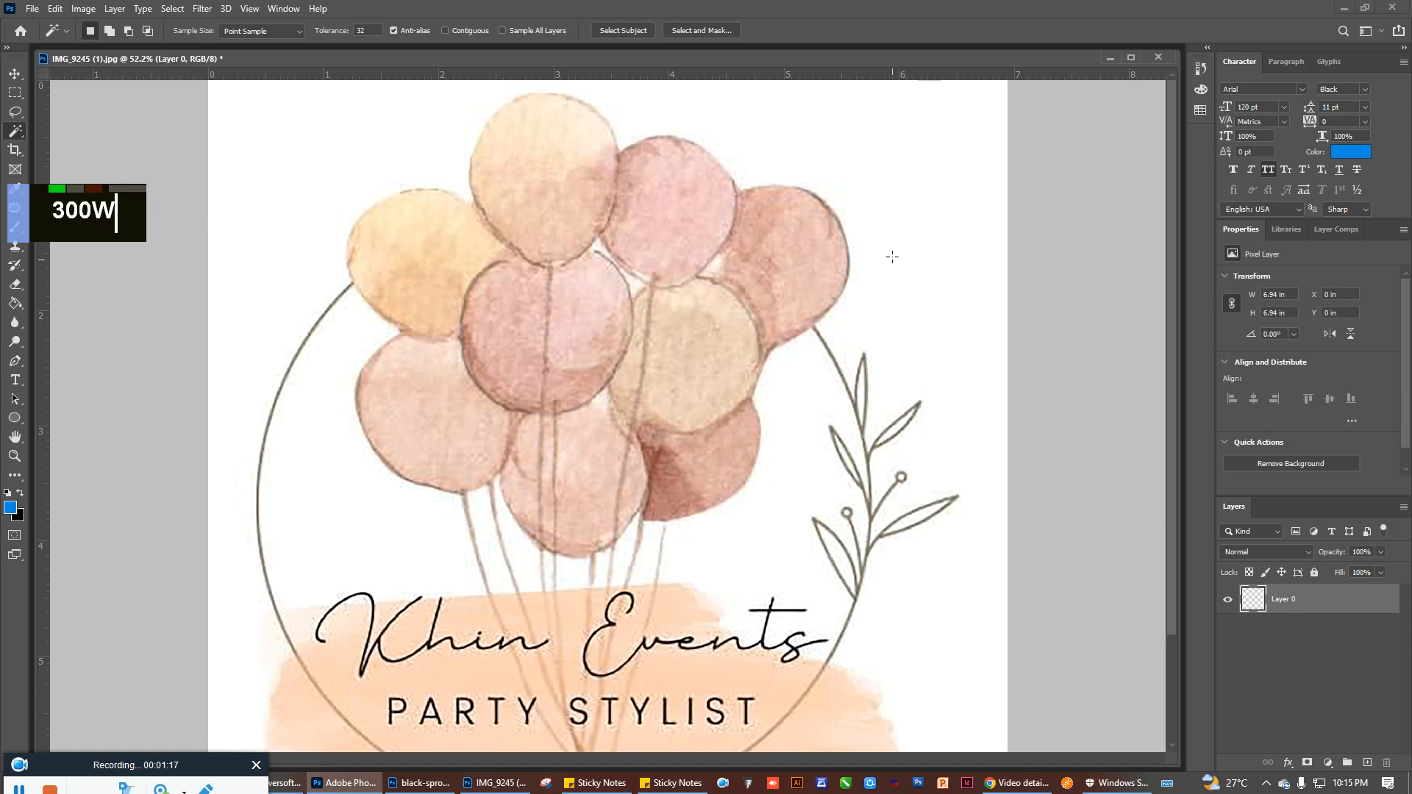
{"action": "scroll", "coordinate": [897, 243], "scroll_direction": "down", "scroll_amount": 2}
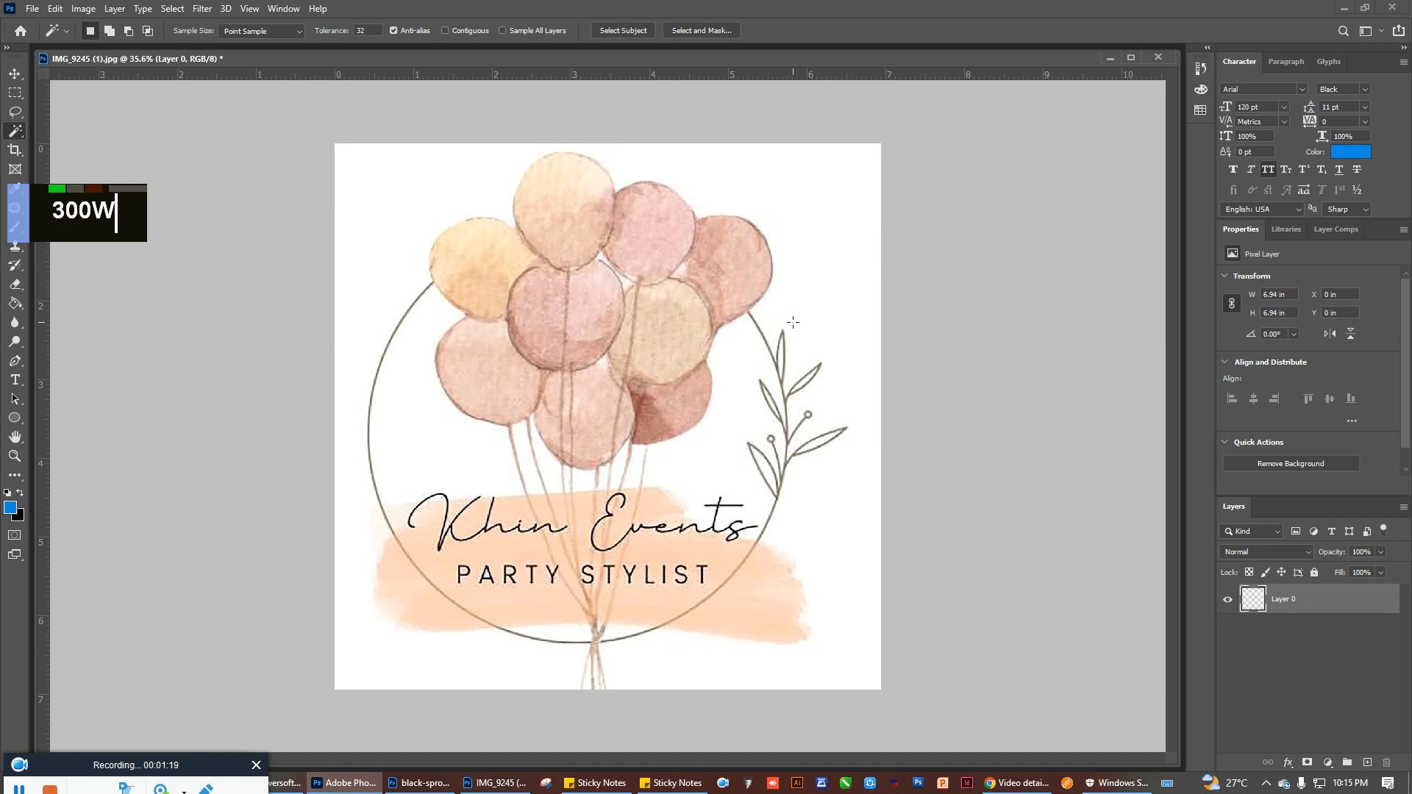
{"action": "scroll", "coordinate": [793, 321], "scroll_direction": "down", "scroll_amount": 1}
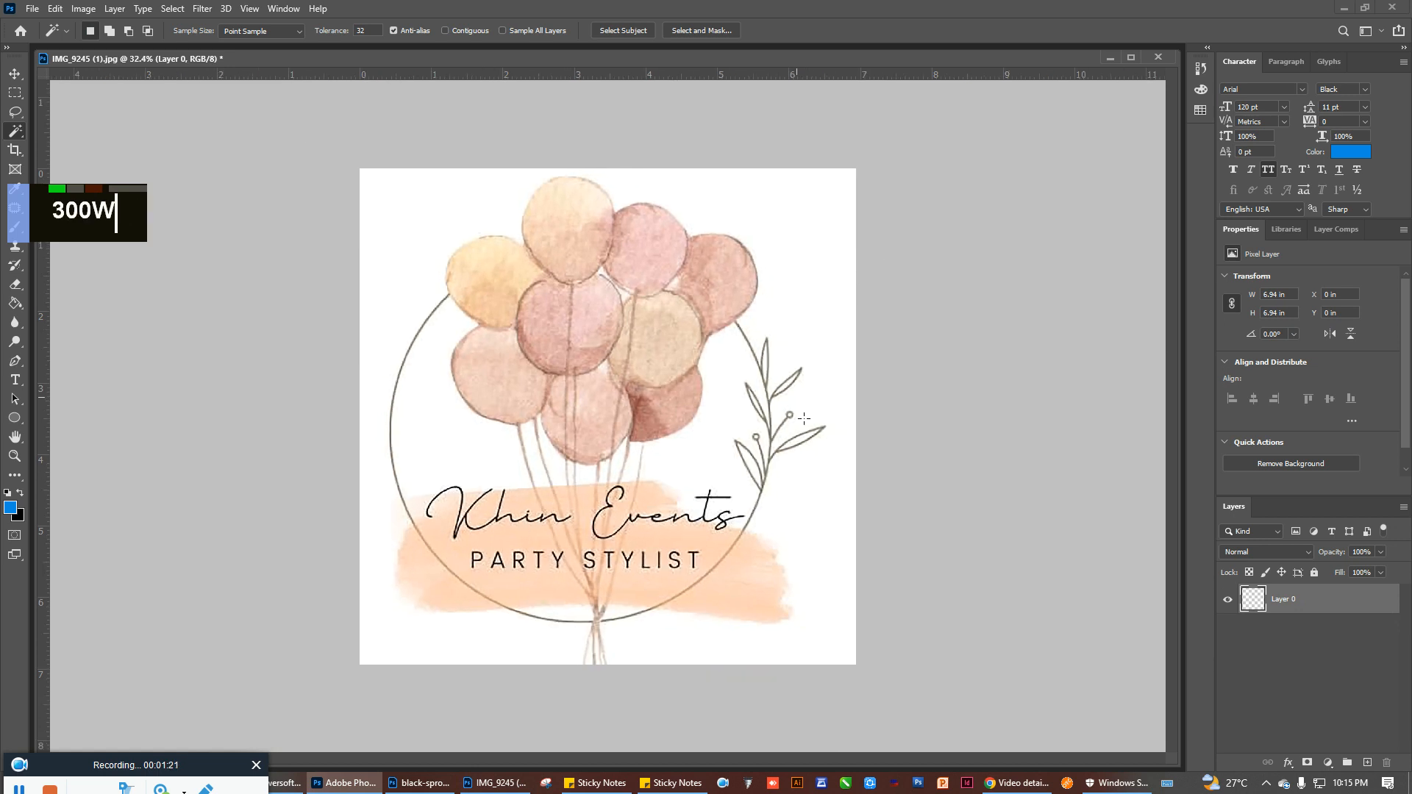
{"action": "scroll", "coordinate": [804, 417], "scroll_direction": "up", "scroll_amount": 2}
{"action": "left_click", "coordinate": [850, 224]}
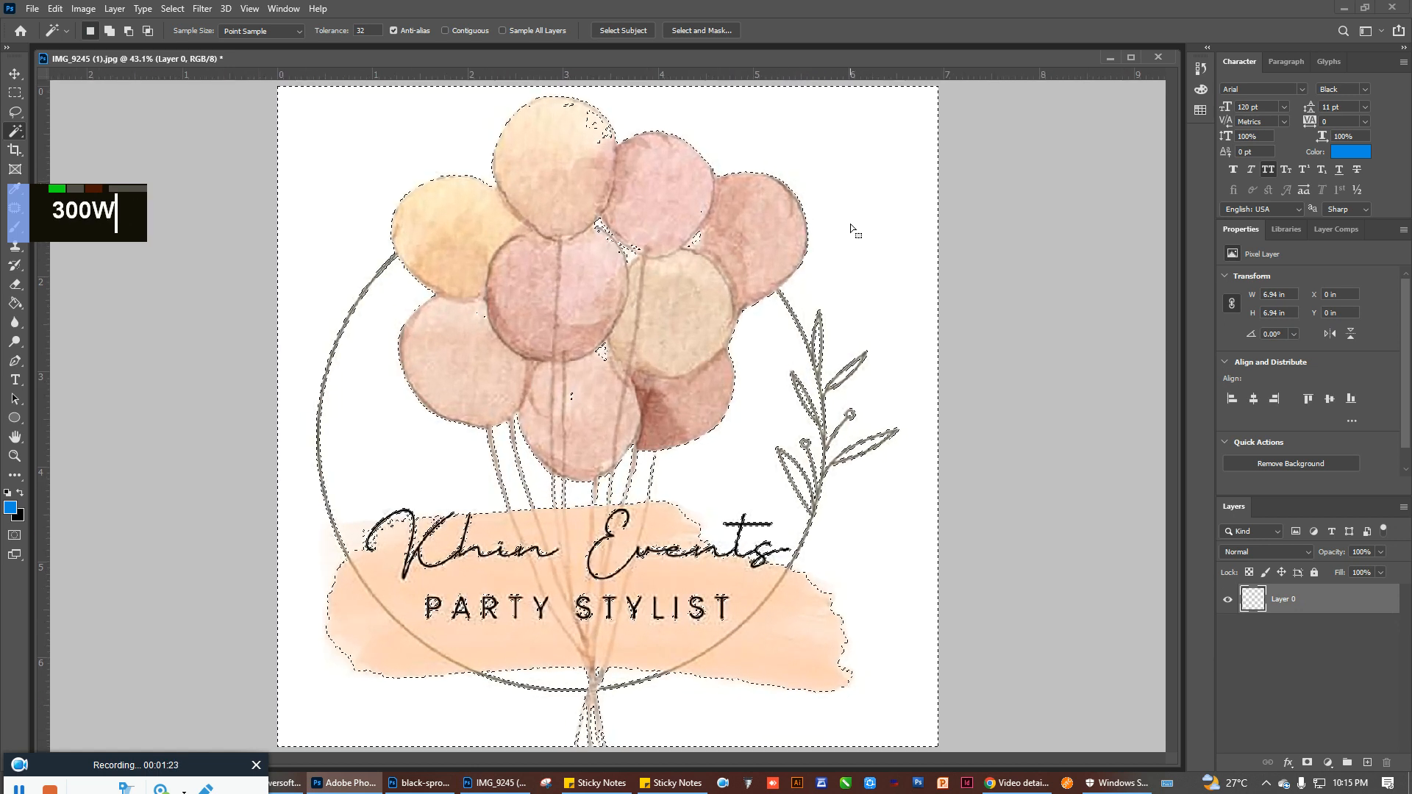
Add a new empty layer beneath Layer 0 and make Layer 0 active again
{"action": "left_click", "coordinate": [1368, 762]}
{"action": "left_click_drag", "start_coordinate": [1283, 600], "coordinate": [1282, 657]}
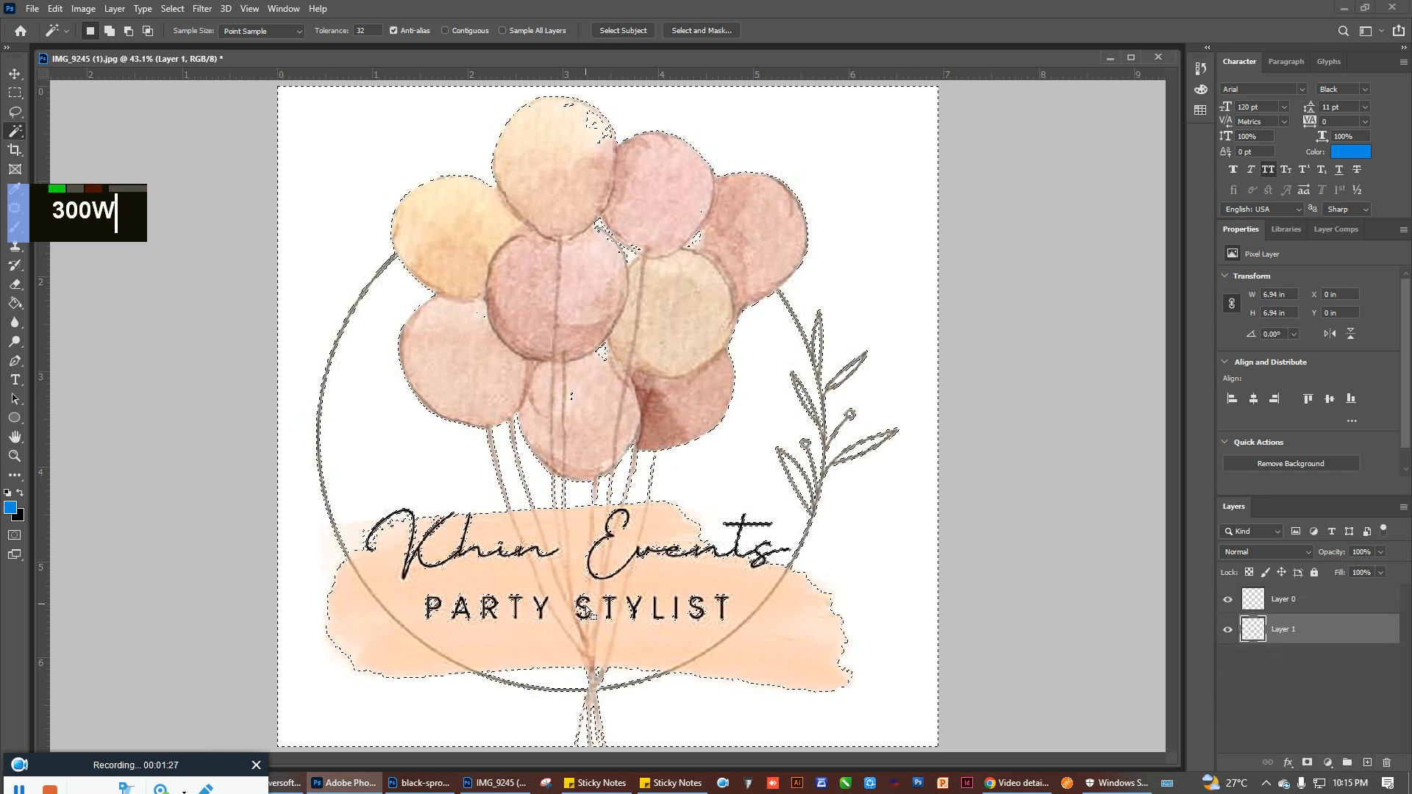
{"action": "left_click", "coordinate": [1262, 595]}
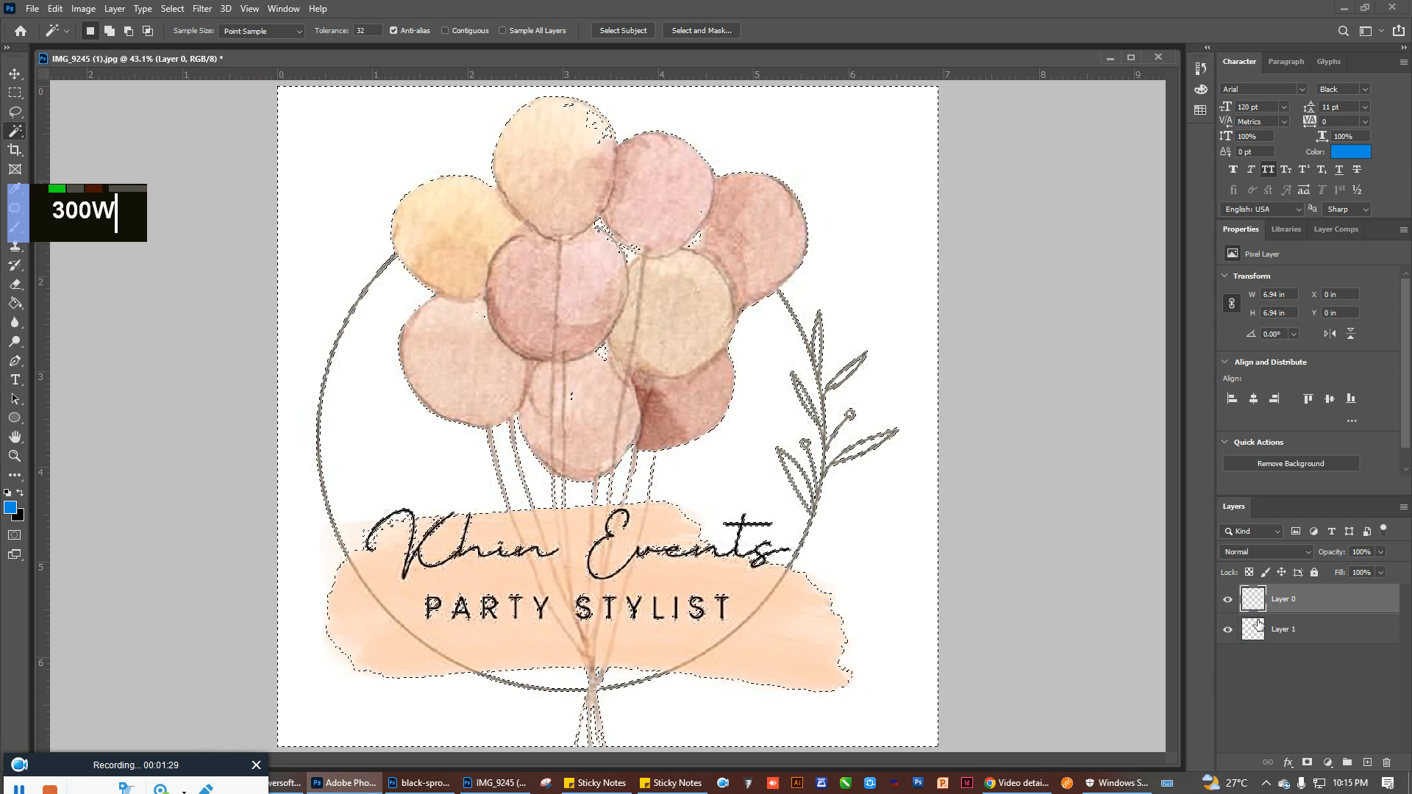
Delete the selected white background from Layer 0 and clear the selection
{"action": "left_click", "coordinate": [1290, 637]}
{"action": "key", "text": "Delete"}
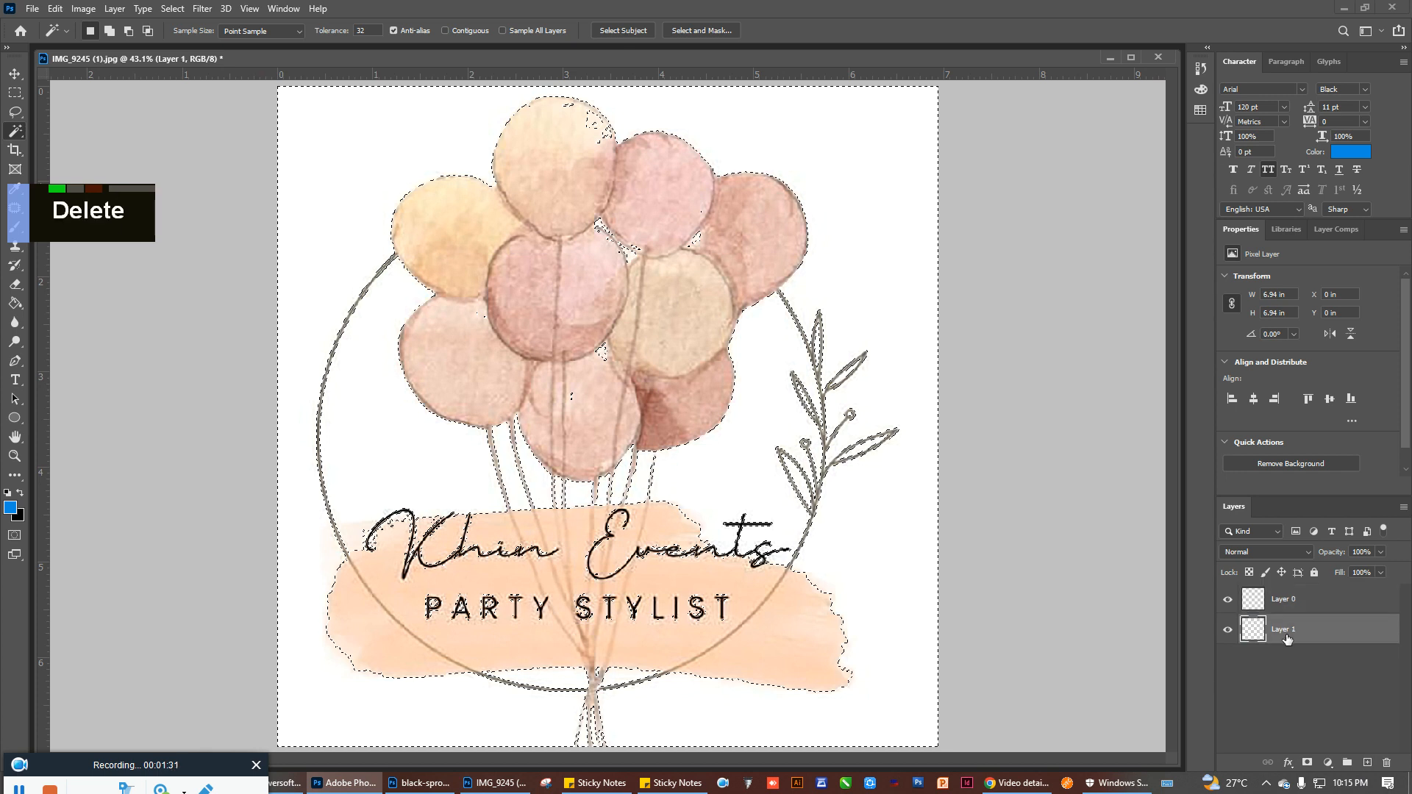
{"action": "left_click", "coordinate": [1296, 599]}
{"action": "key", "text": "Delete"}
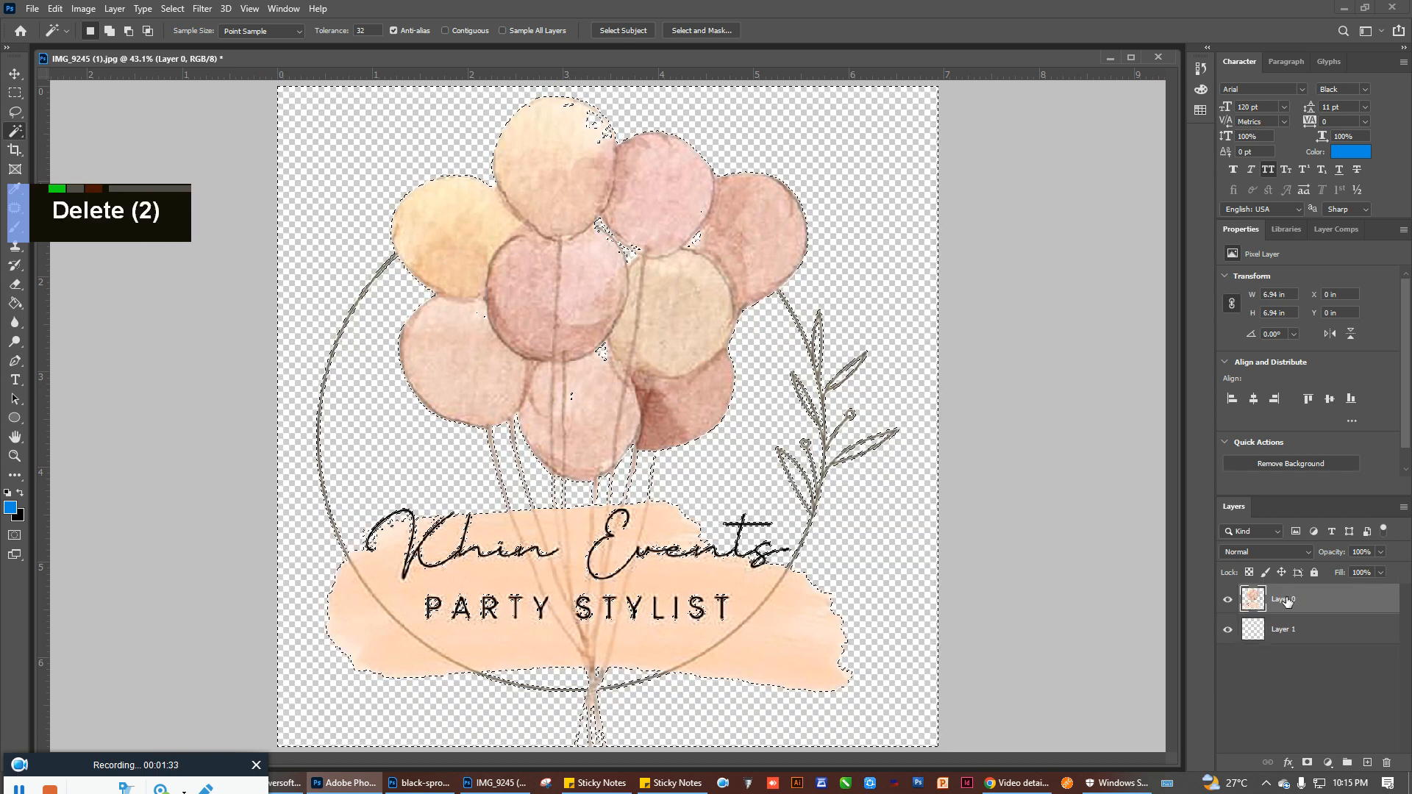
{"action": "key", "text": "ctrl+d"}
Add another layer at the bottom of the stack and fill it with the black background color
{"action": "left_click", "coordinate": [1293, 637]}
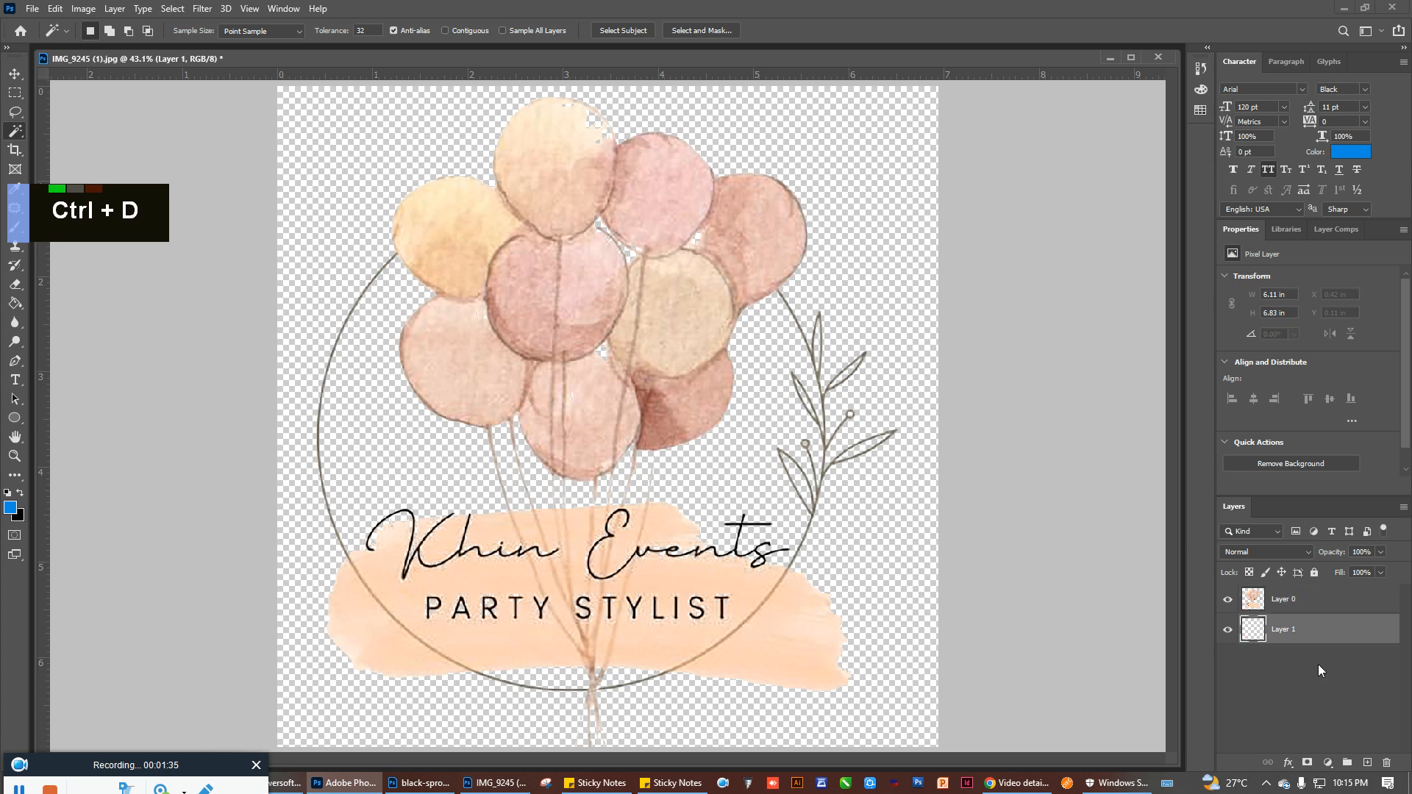
{"action": "left_click", "coordinate": [1368, 762]}
{"action": "left_click_drag", "start_coordinate": [1277, 630], "coordinate": [1243, 675]}
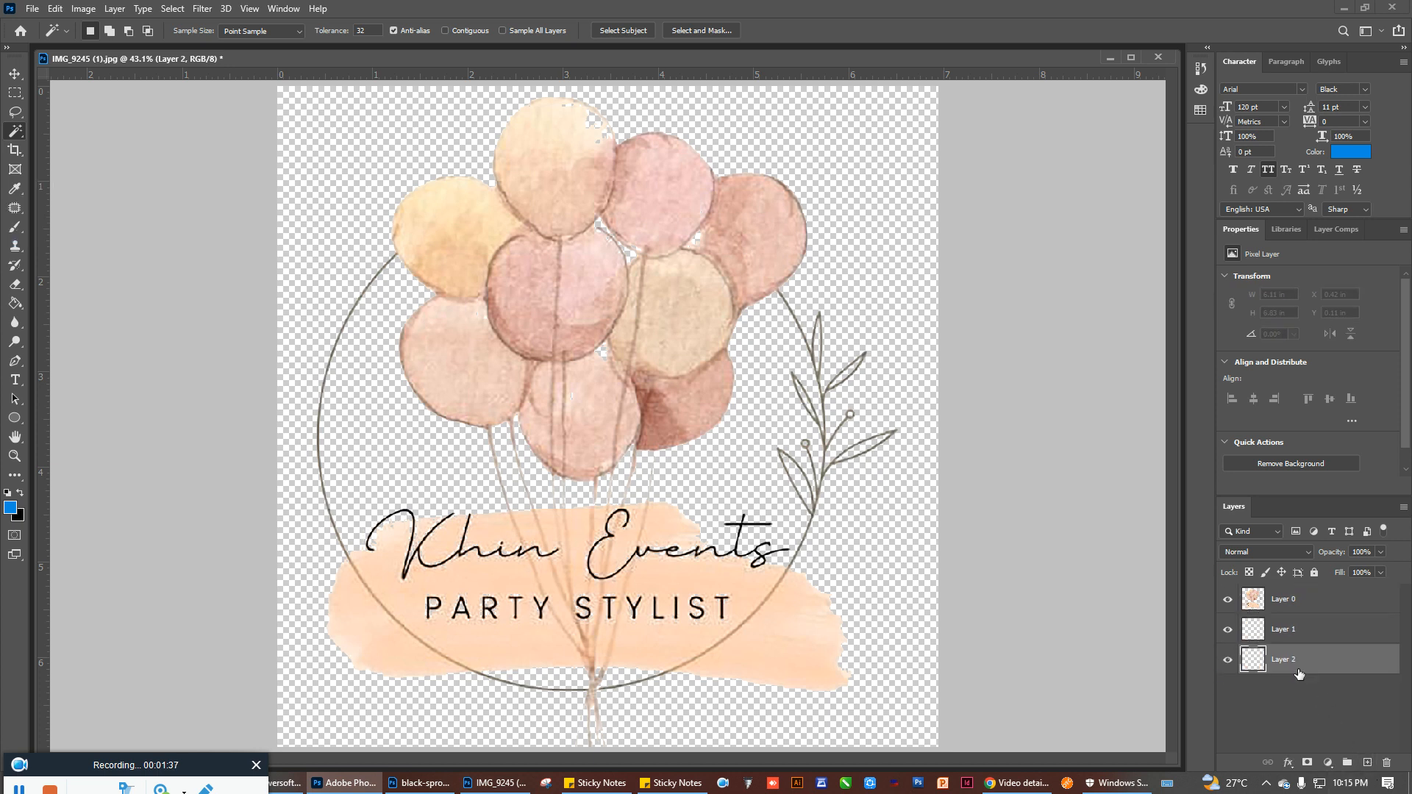
{"action": "key", "text": "ctrl+Delete"}
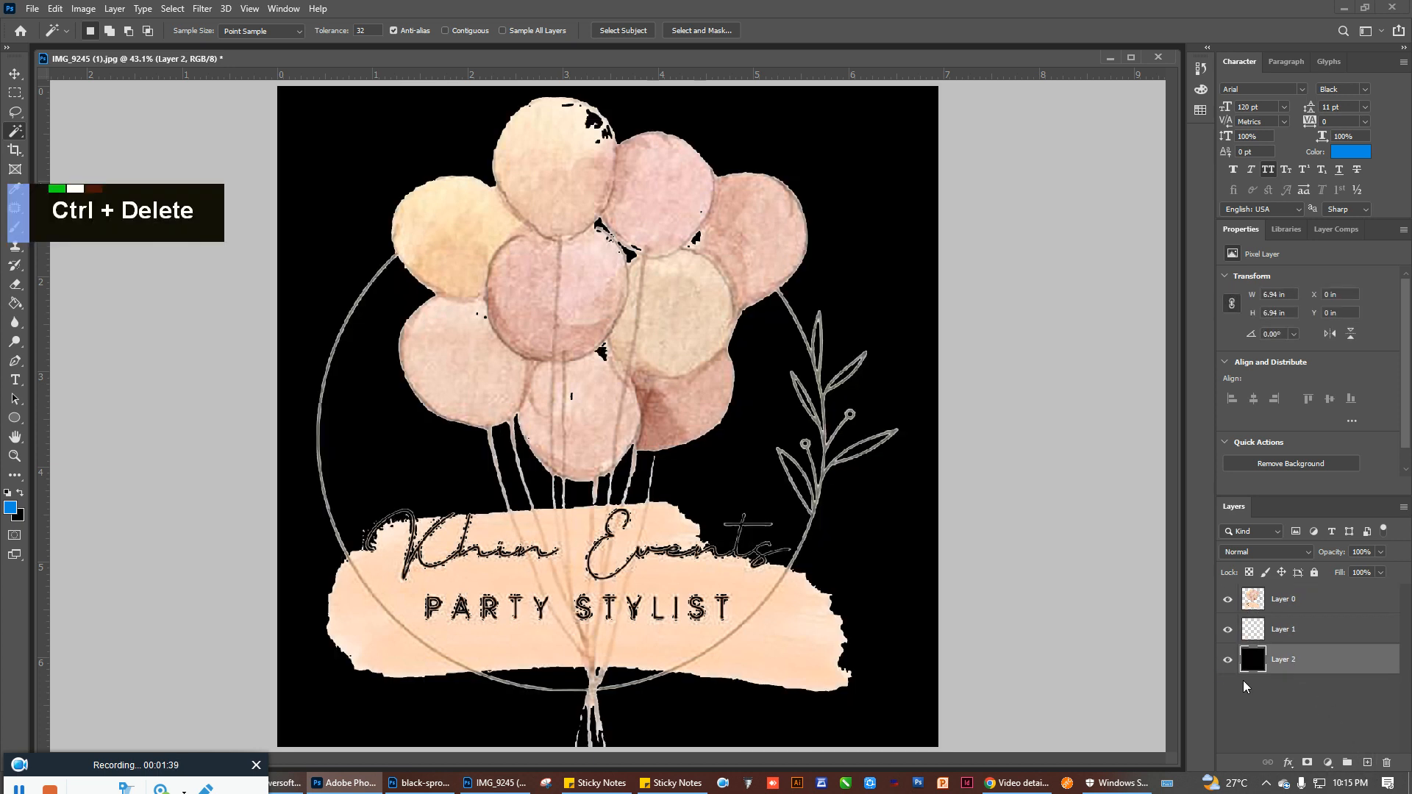
{"action": "key", "text": "ctrl+d"}
{"action": "scroll", "coordinate": [491, 505], "scroll_direction": "down", "scroll_amount": 6}
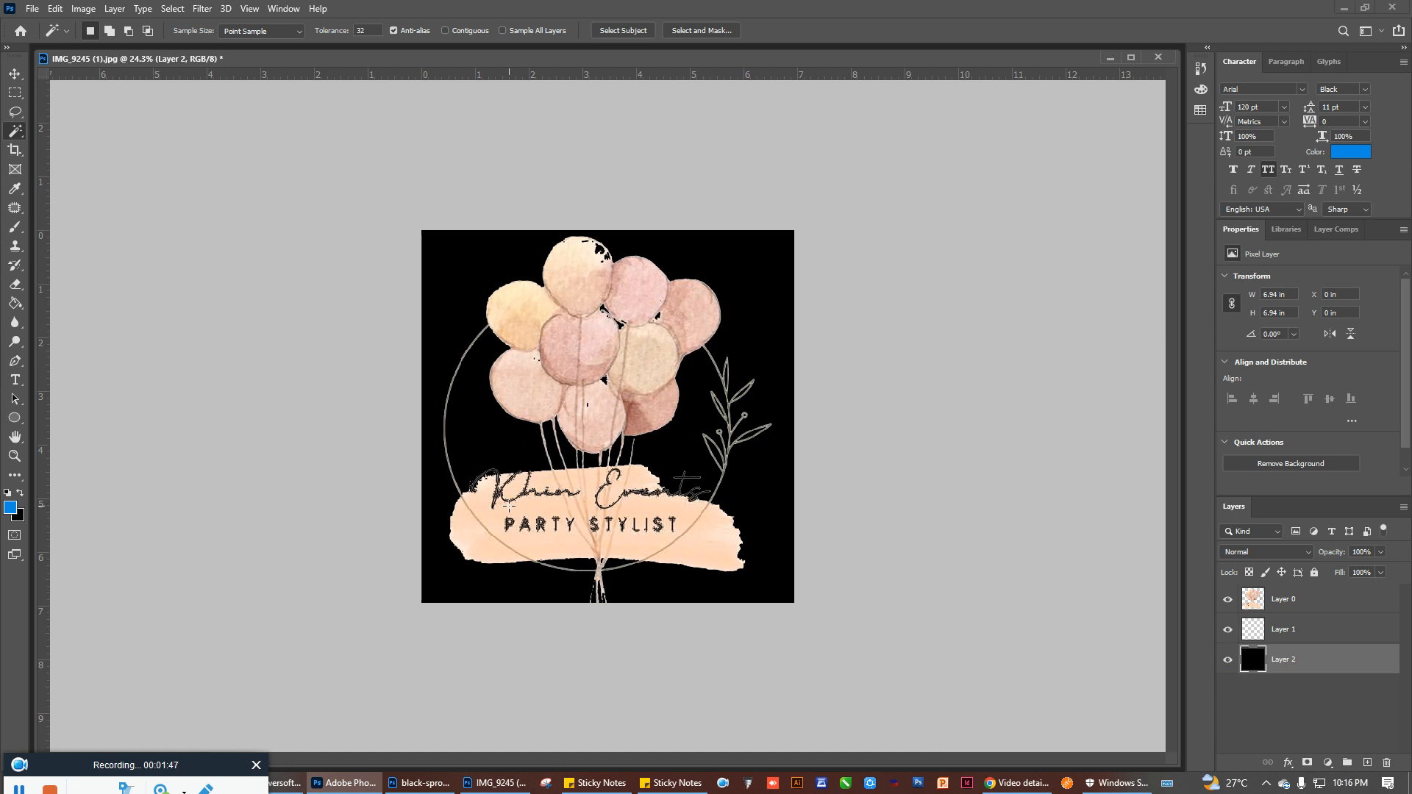
{"action": "scroll", "coordinate": [509, 506], "scroll_direction": "down", "scroll_amount": 3}
{"action": "scroll", "coordinate": [509, 506], "scroll_direction": "up", "scroll_amount": 9}
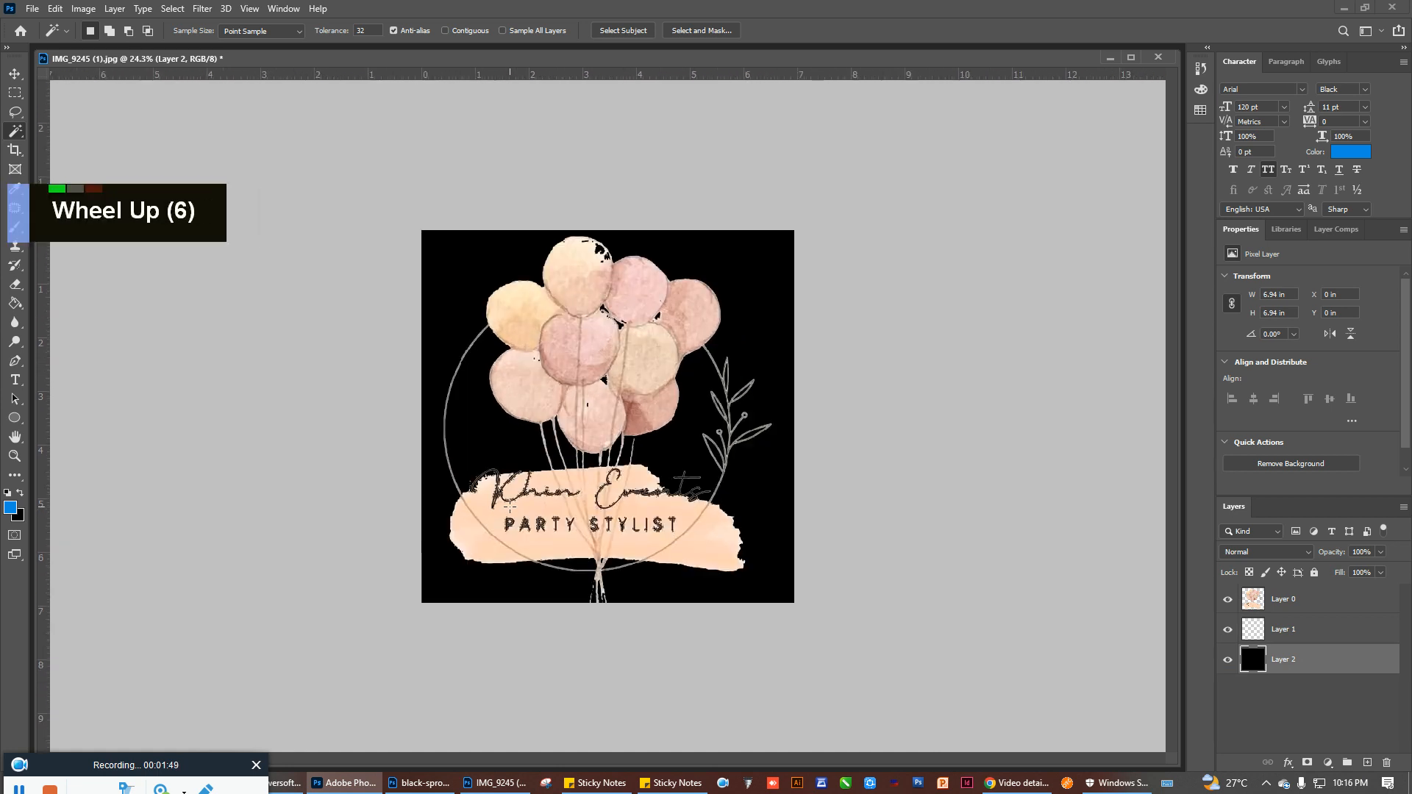
{"action": "scroll", "coordinate": [509, 506], "scroll_direction": "up", "scroll_amount": 3}
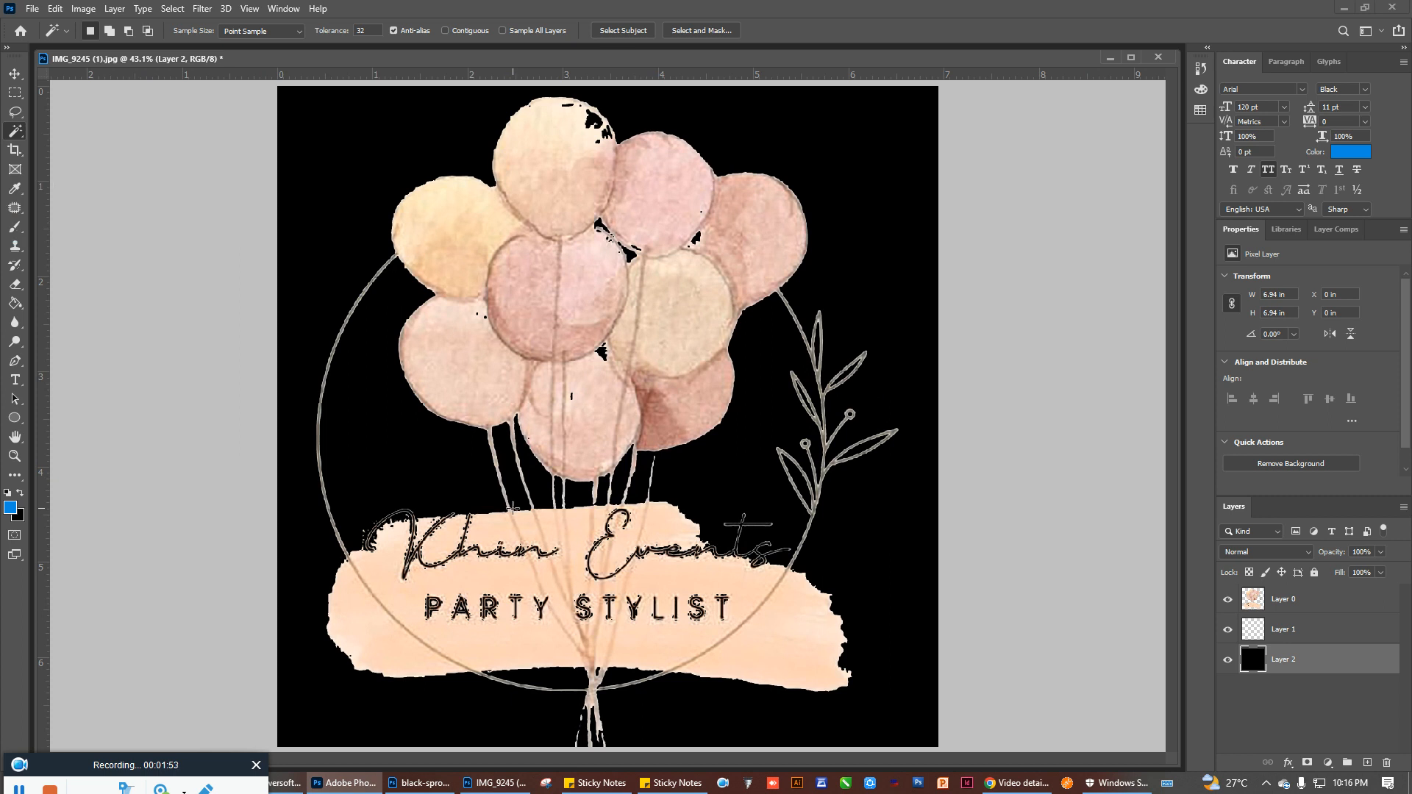
Undo the black fill, its layer and the white background deletion, and deselect the artwork
{"action": "key", "text": "ctrl+z"}
{"action": "key", "text": "ctrl+z"}
{"action": "key", "text": "ctrl+z"}
{"action": "key", "text": "ctrl+z"}
{"action": "key", "text": "ctrl+z"}
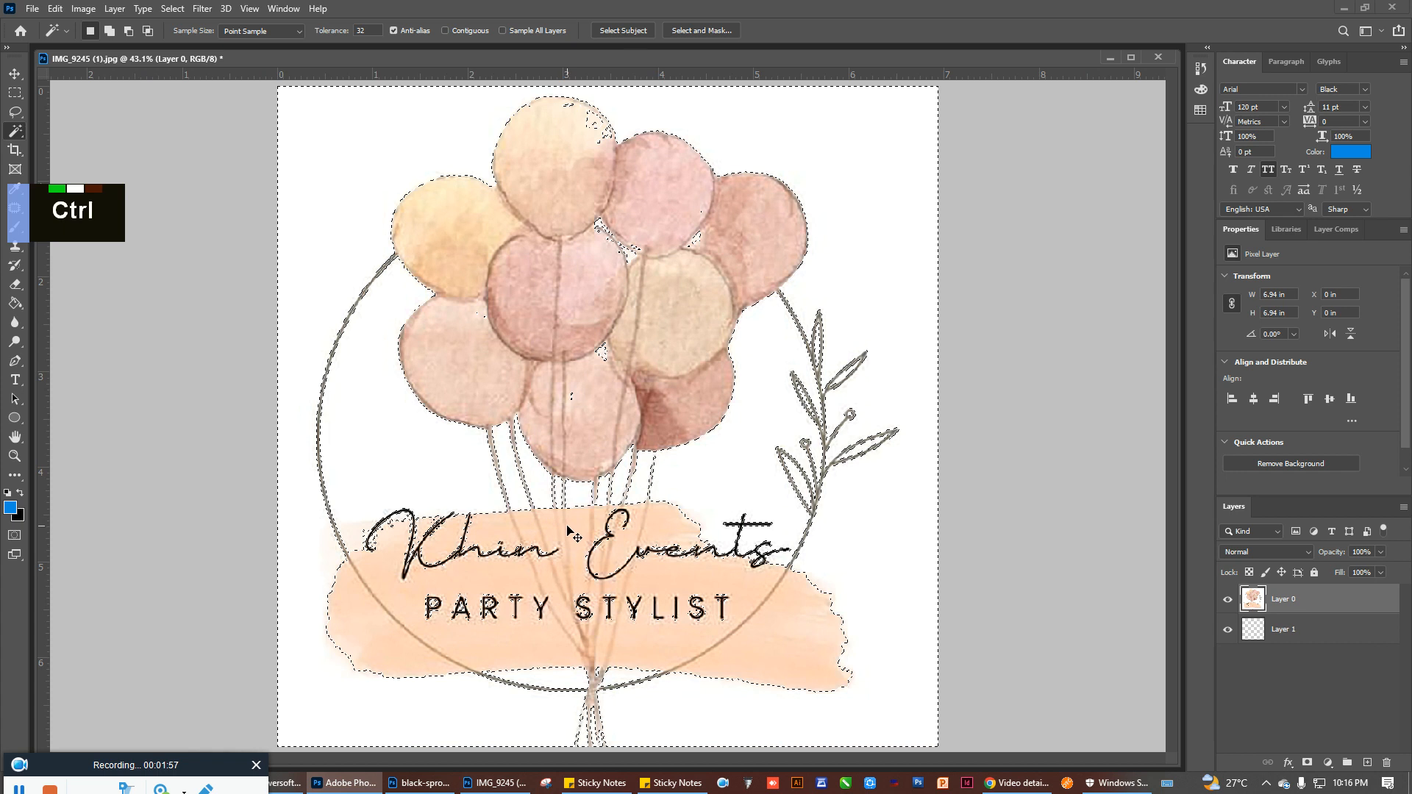
{"action": "key", "text": "ctrl+d"}
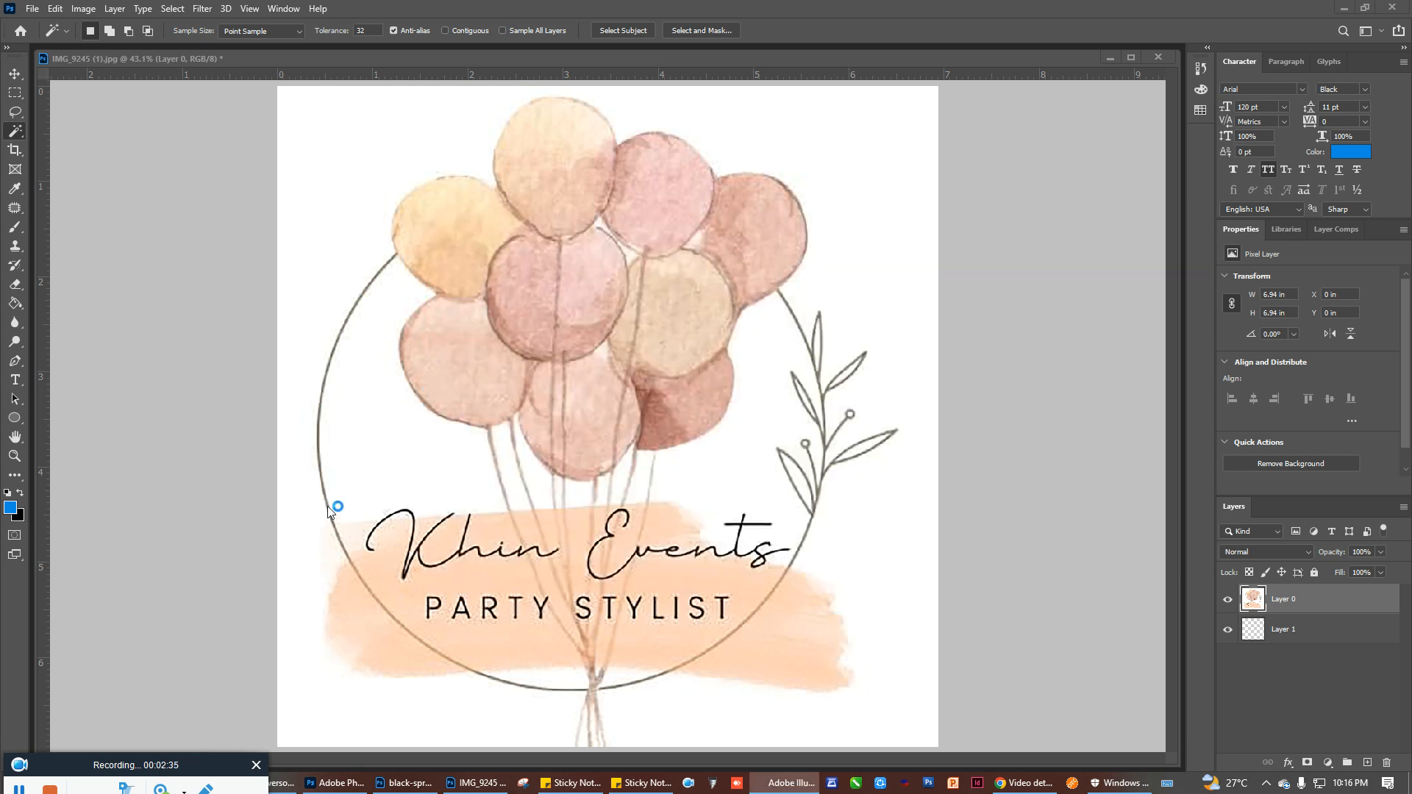
Switch to Illustrator, maximize its window and call up the Open command for a file
{"action": "left_click_drag", "start_coordinate": [67, 771], "coordinate": [98, 481]}
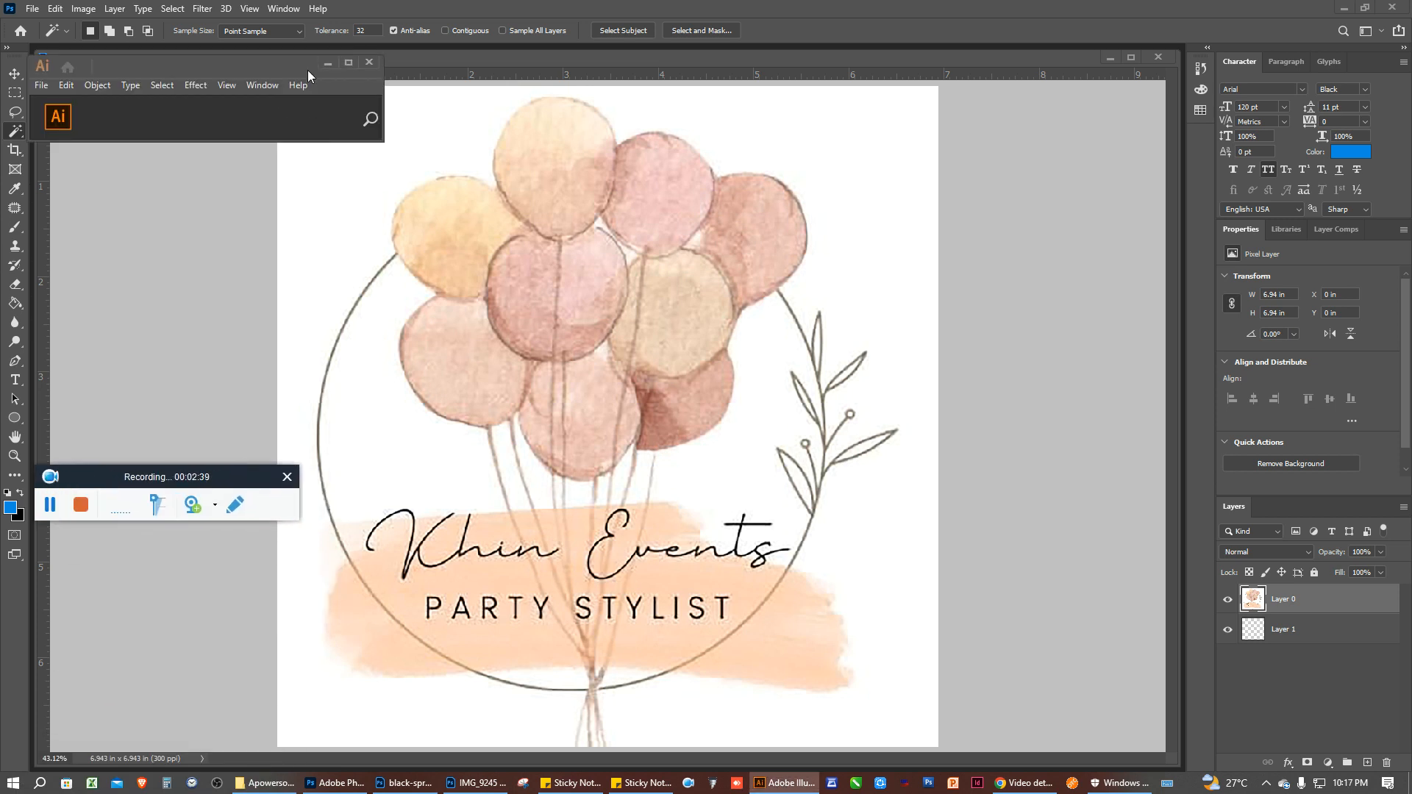
{"action": "left_click", "coordinate": [346, 63]}
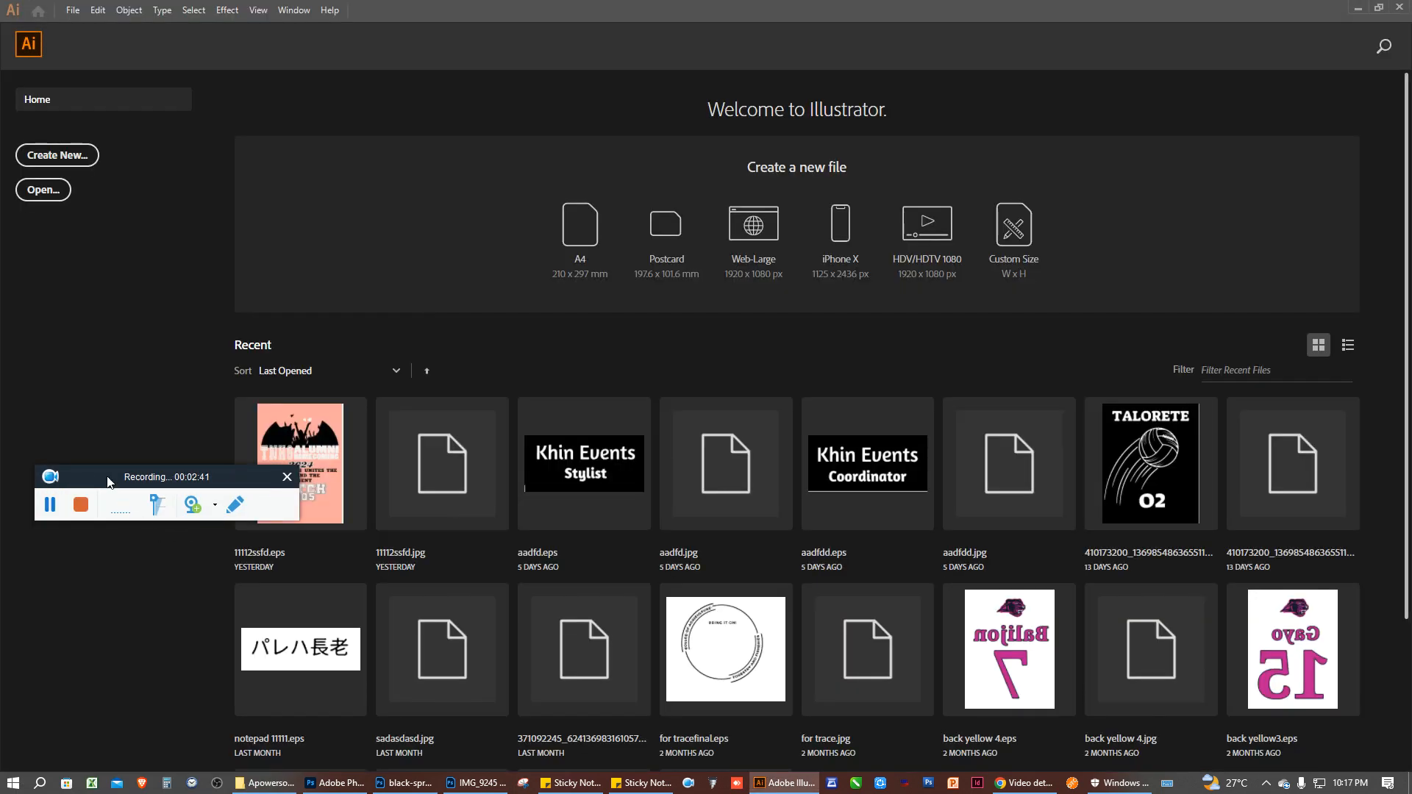
{"action": "left_click_drag", "start_coordinate": [110, 482], "coordinate": [65, 719]}
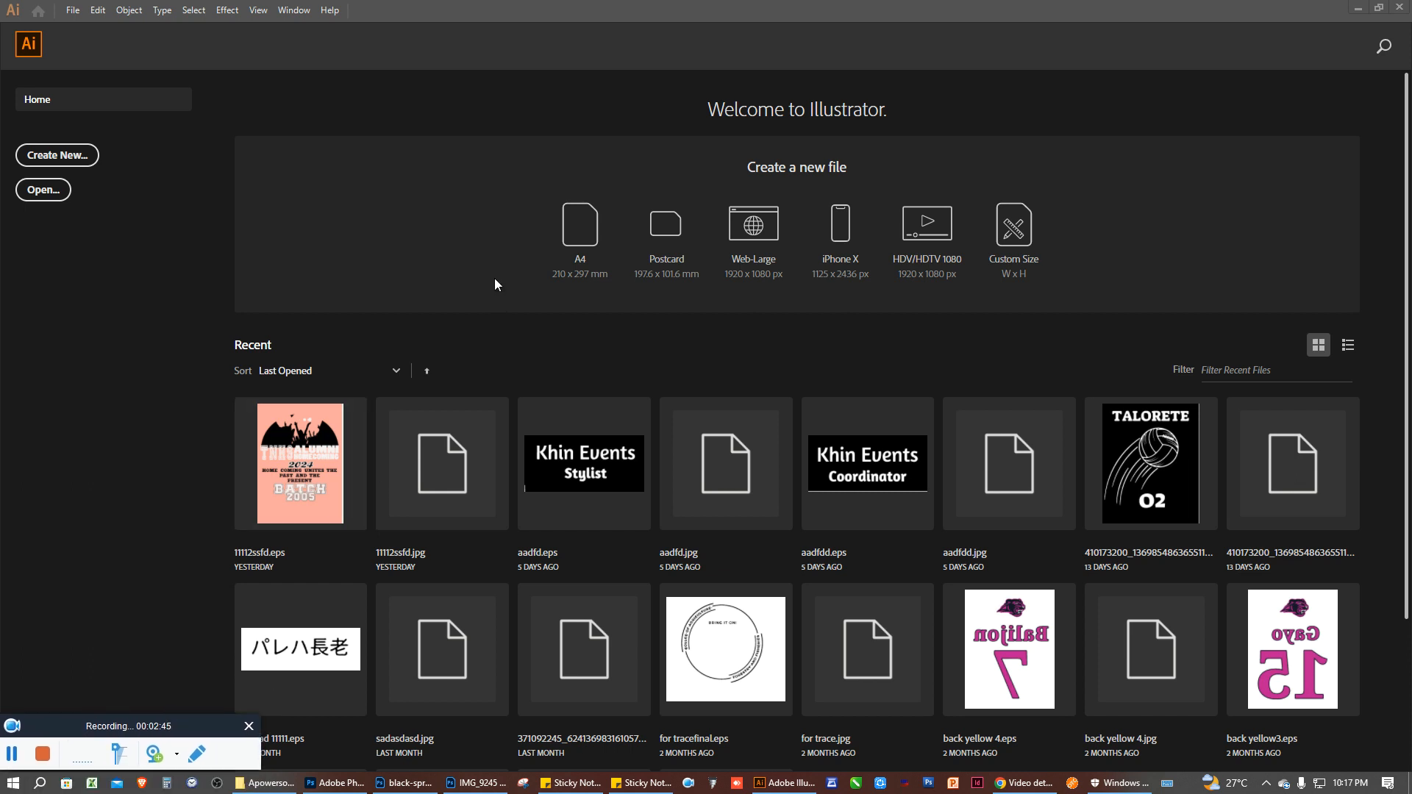
{"action": "key", "text": "ctrl+o"}
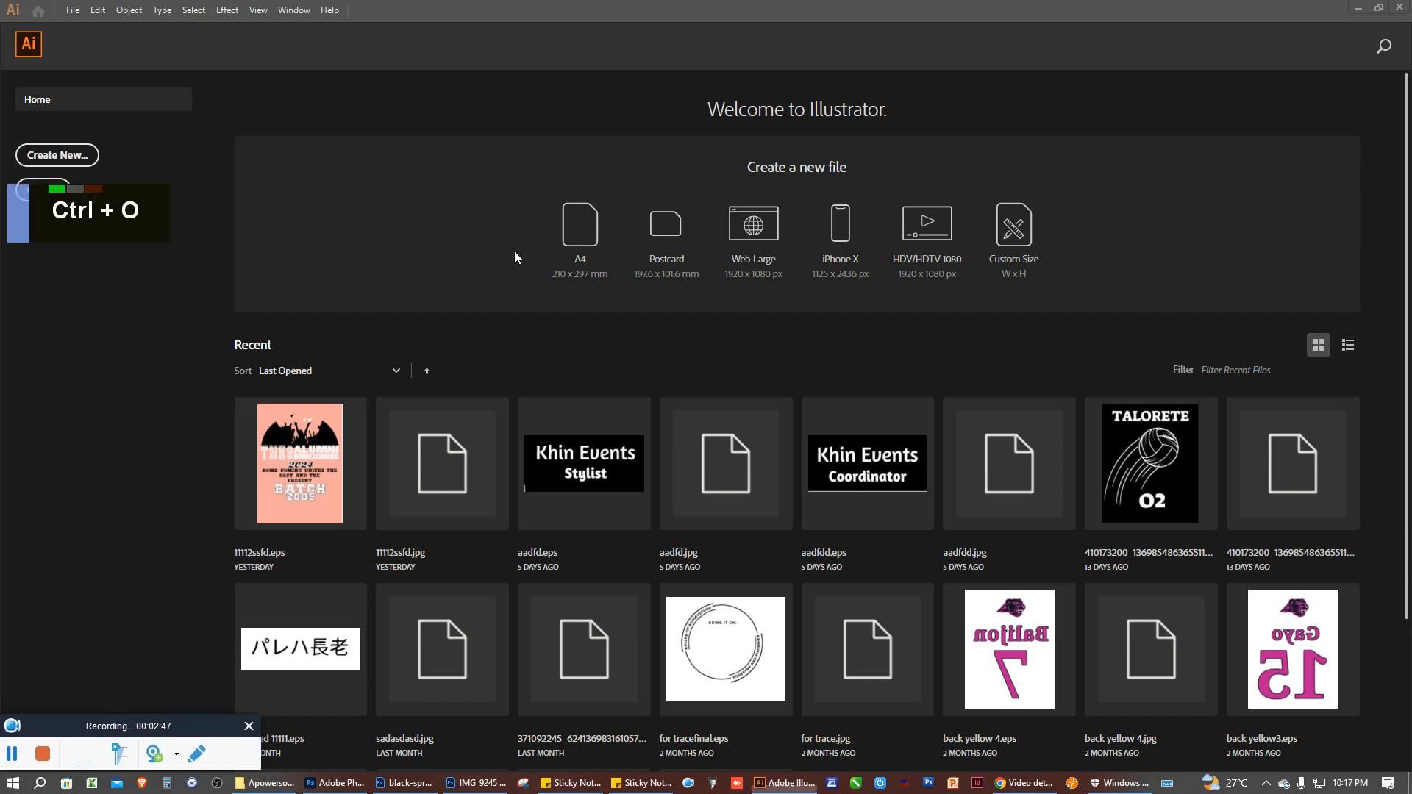
Switch to Photoshop, call up saving the logo as a separate file, and choose the JPEG format
{"action": "left_click", "coordinate": [476, 782]}
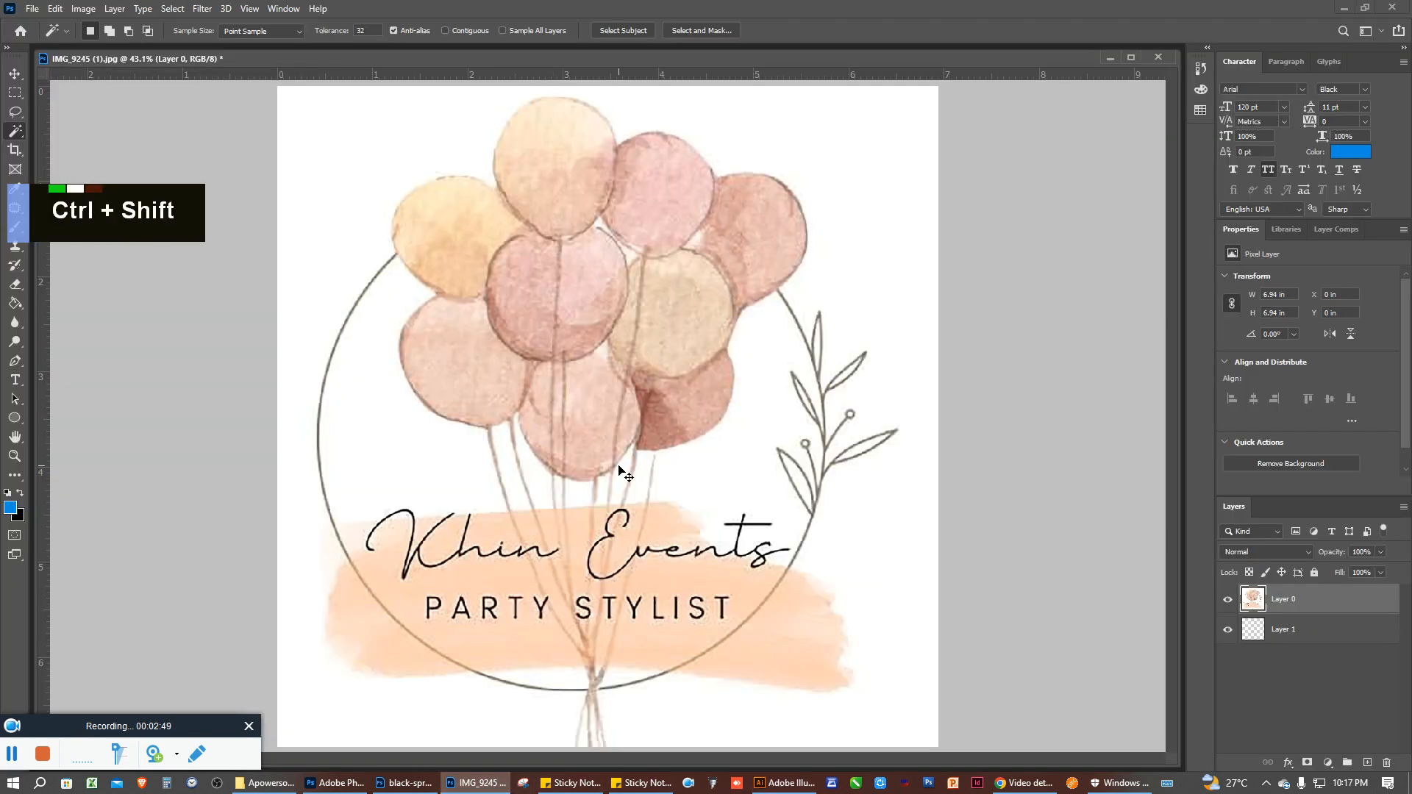
{"action": "key", "text": "ctrl+shift+s"}
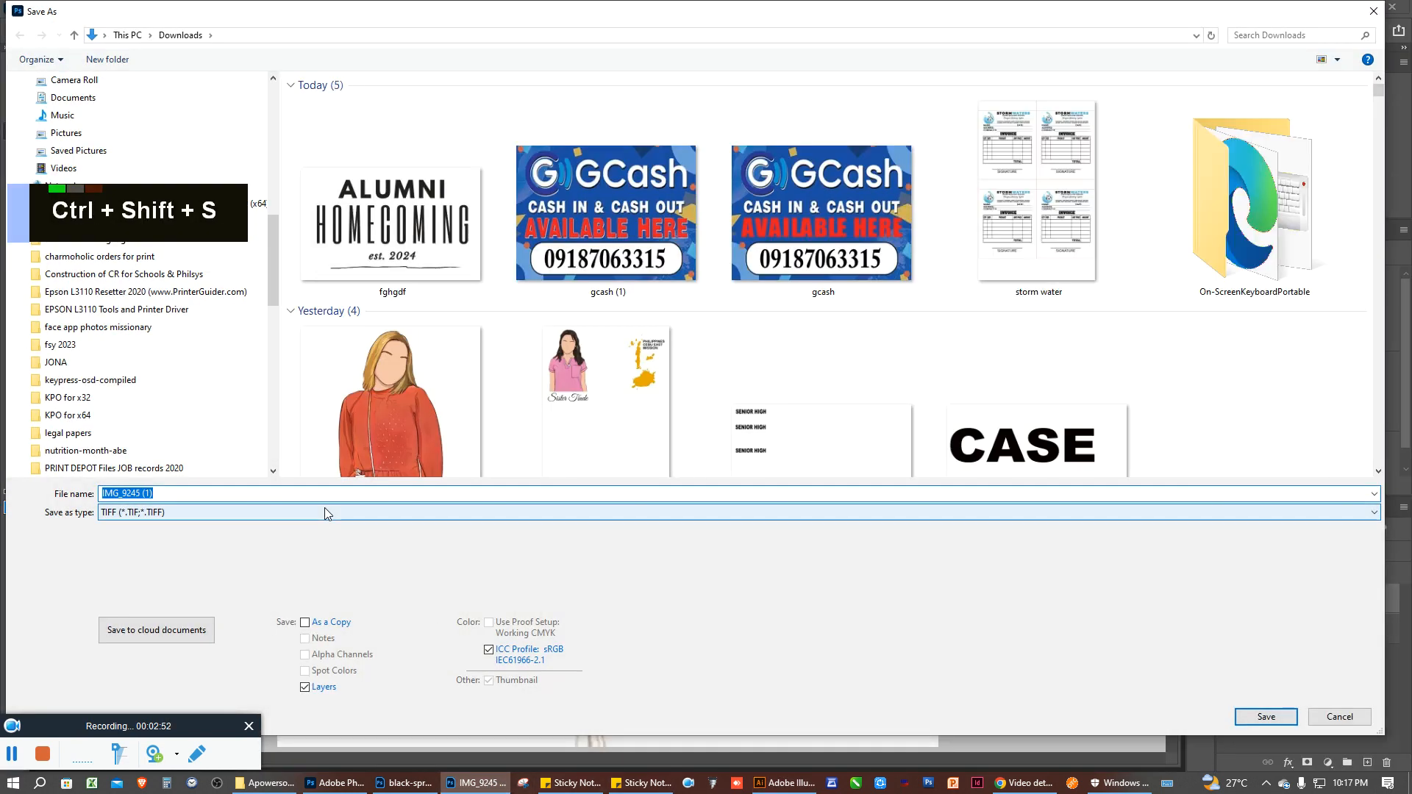
{"action": "left_click", "coordinate": [324, 511]}
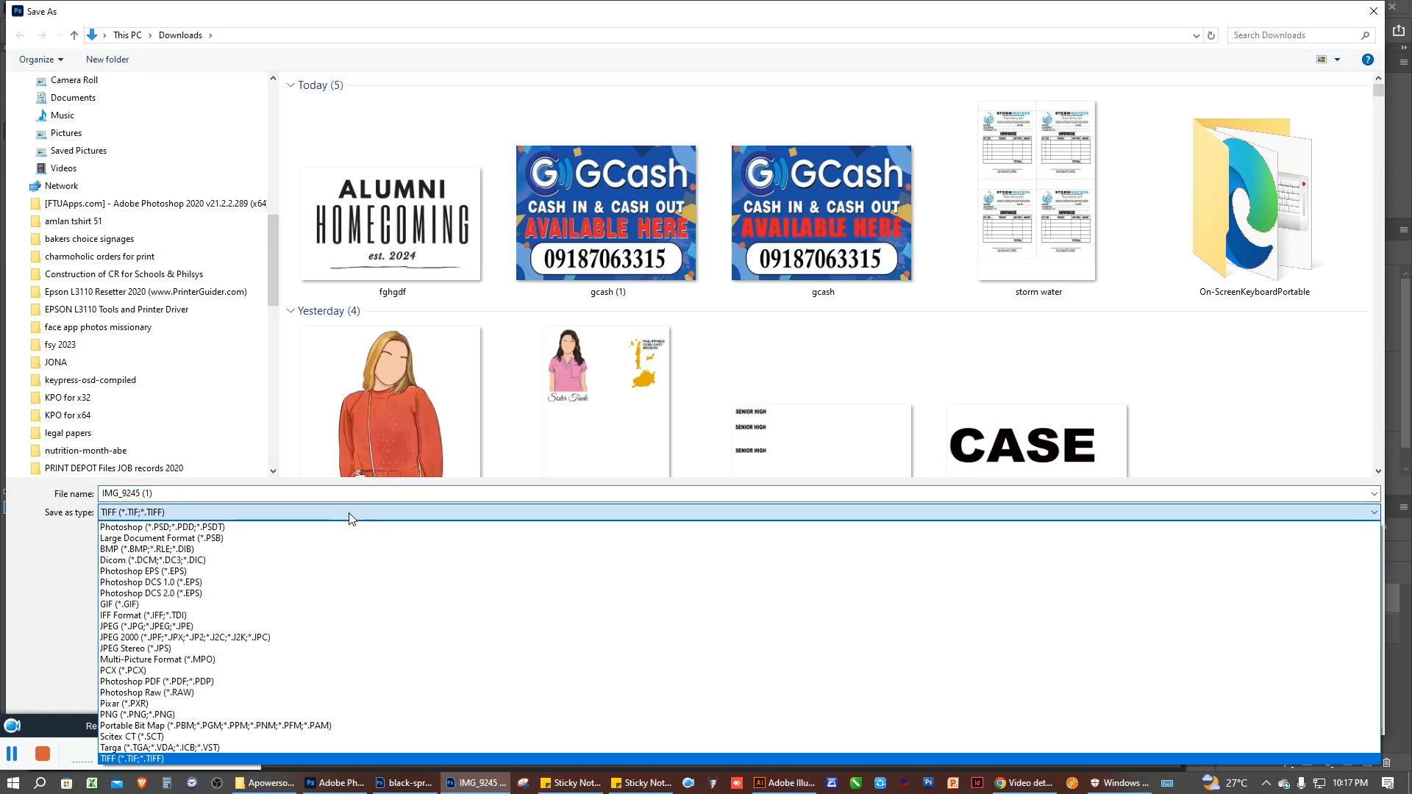
{"action": "left_click", "coordinate": [172, 626]}
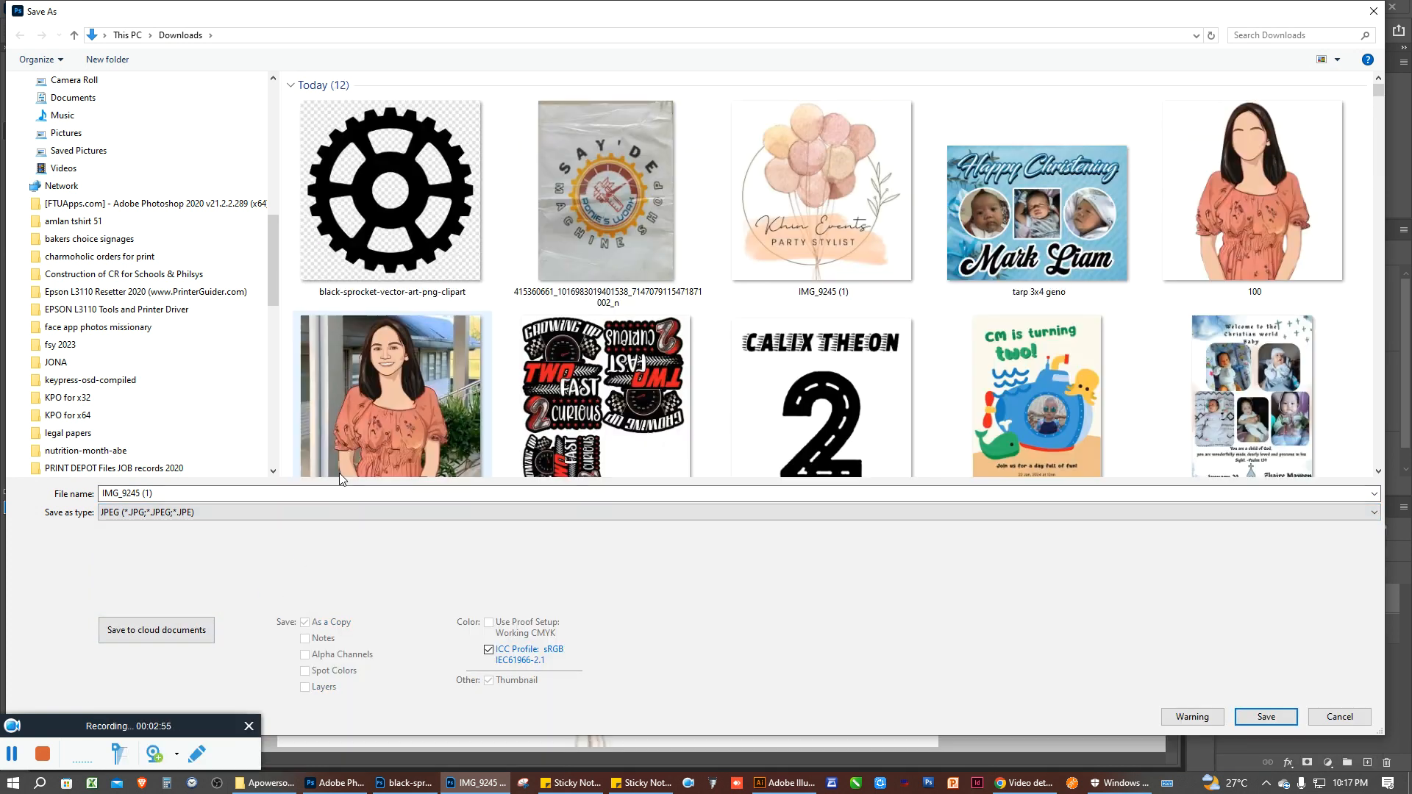
{"action": "left_click", "coordinate": [1262, 717]}
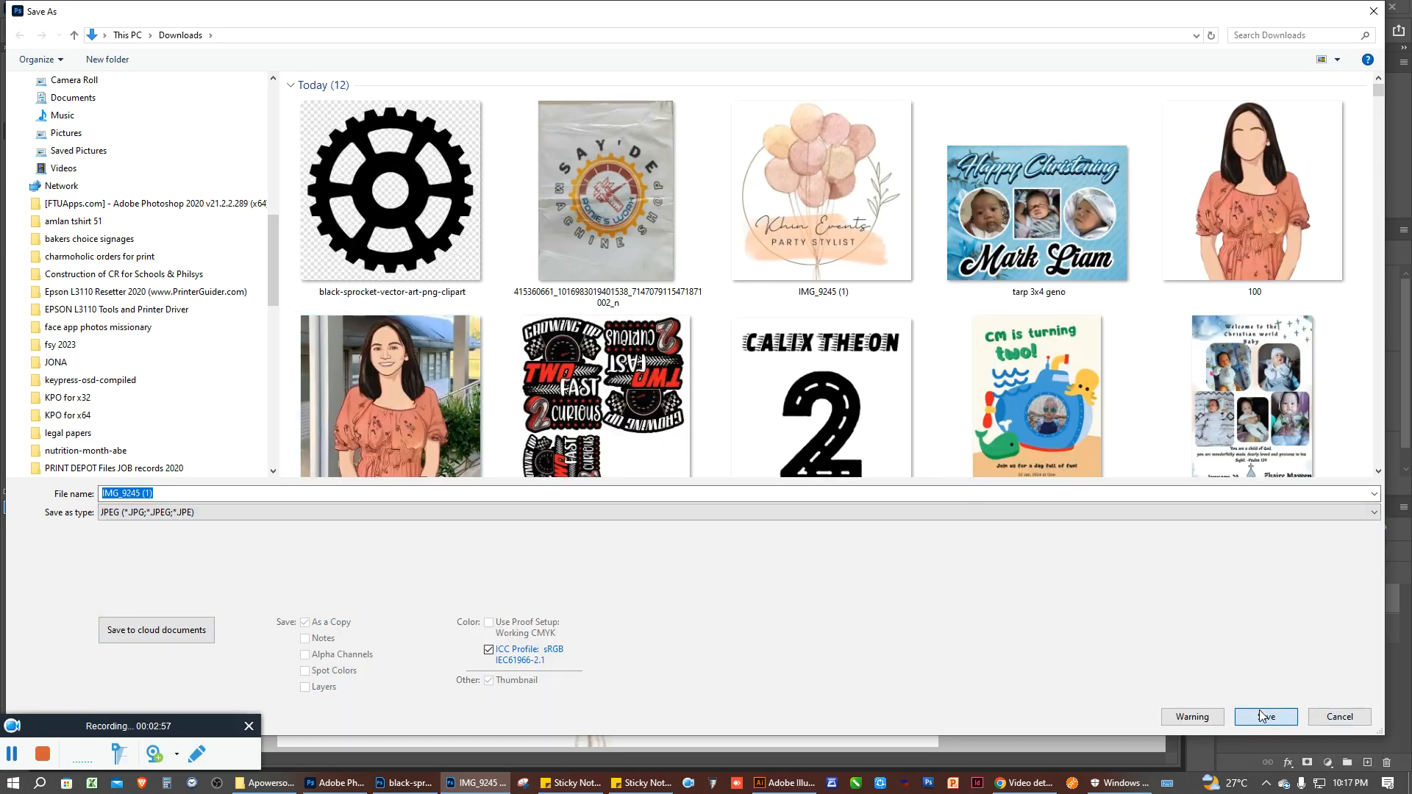
{"action": "left_click", "coordinate": [799, 395]}
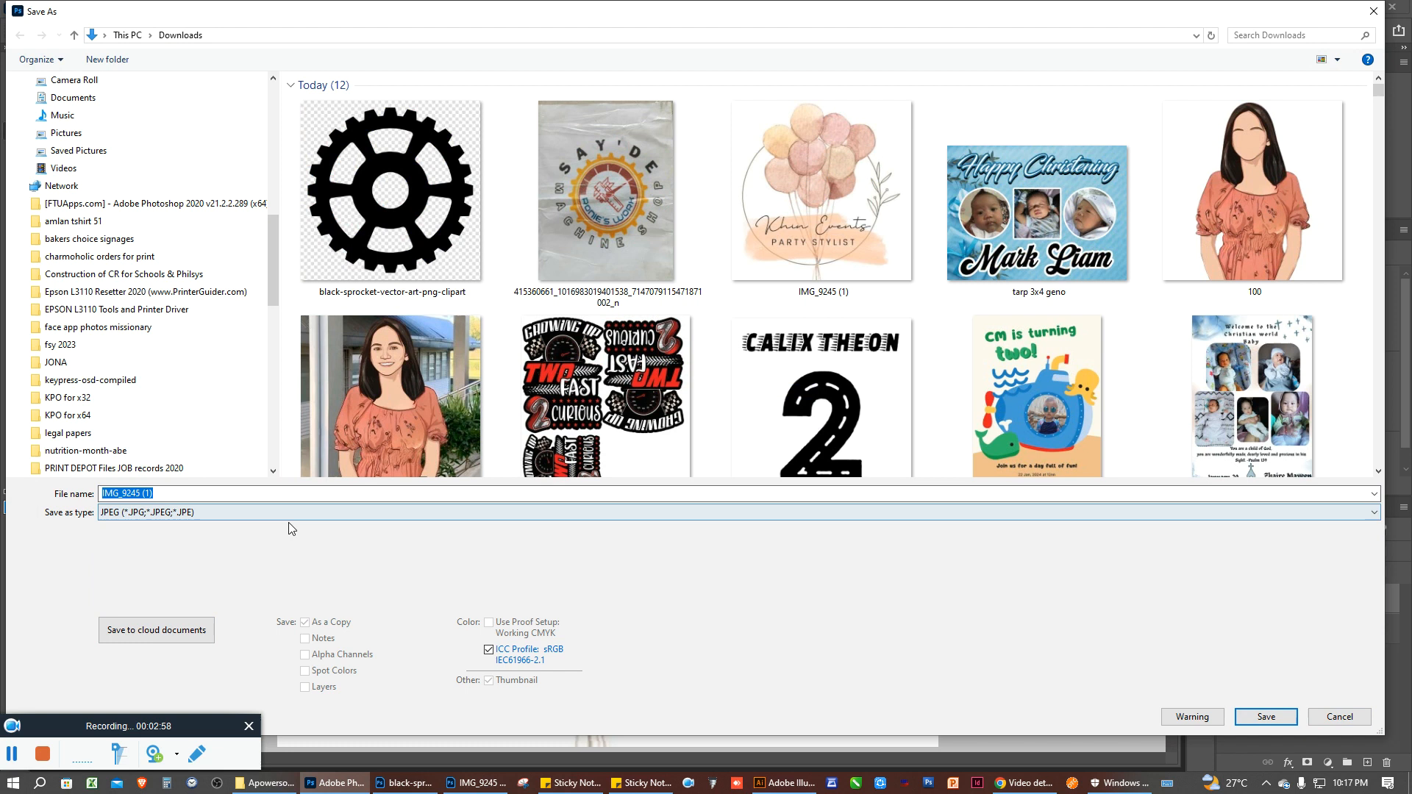
{"action": "left_click", "coordinate": [1263, 716]}
{"action": "left_click", "coordinate": [792, 393]}
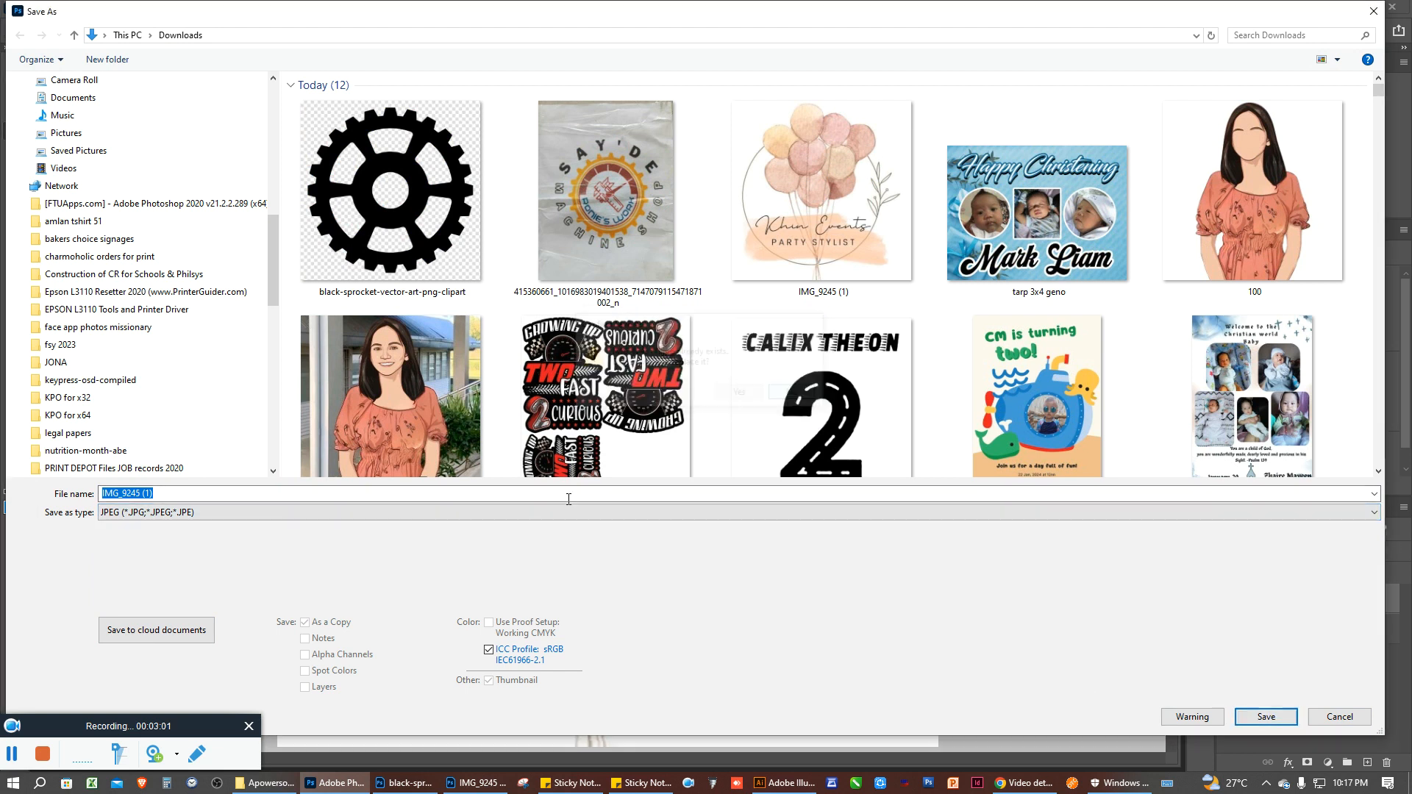
Save the JPEG in Downloads under the name "IMG_9245 (1) 300 RES" at Maximum quality 12, Baseline ("Standard")
{"action": "left_click", "coordinate": [329, 497]}
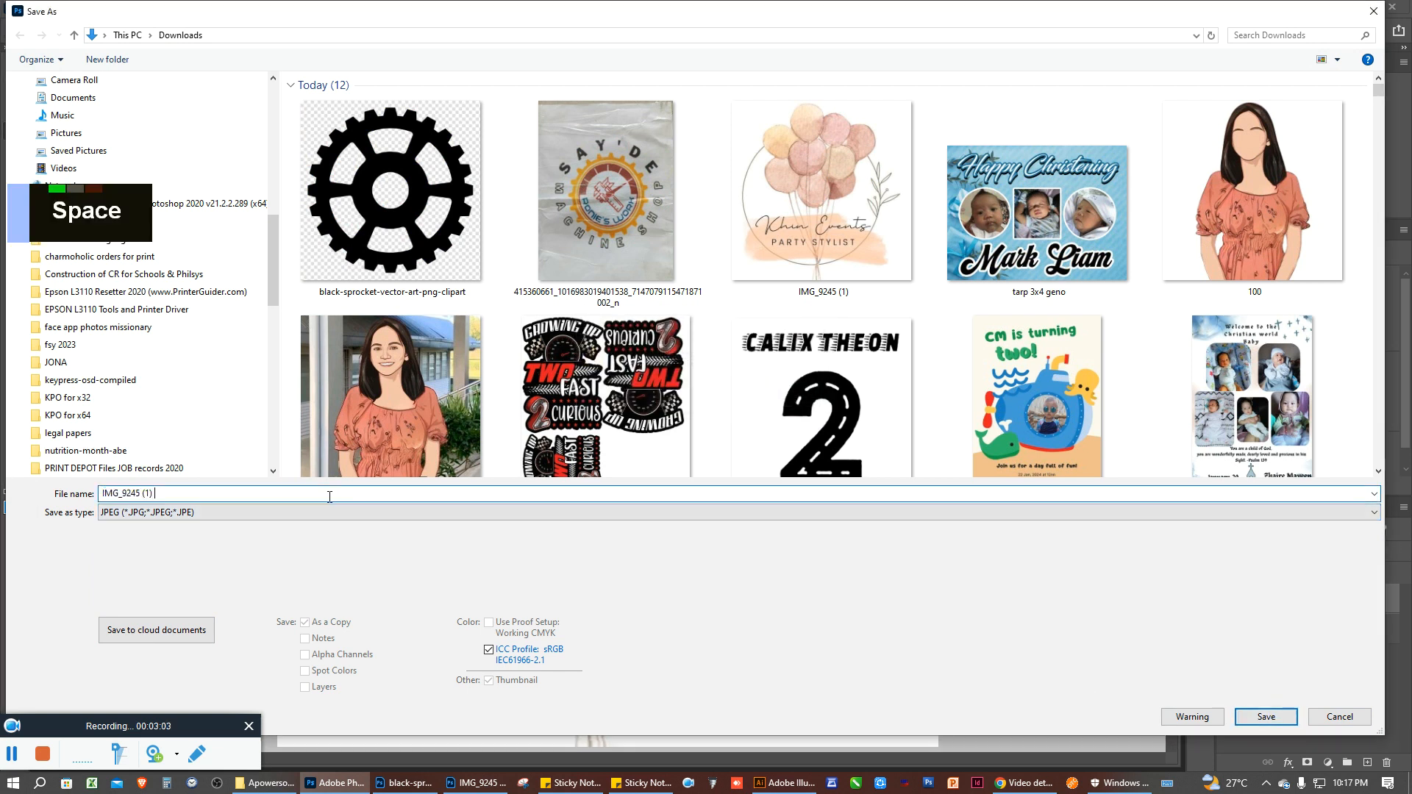
{"action": "type", "text": "300 RES"}
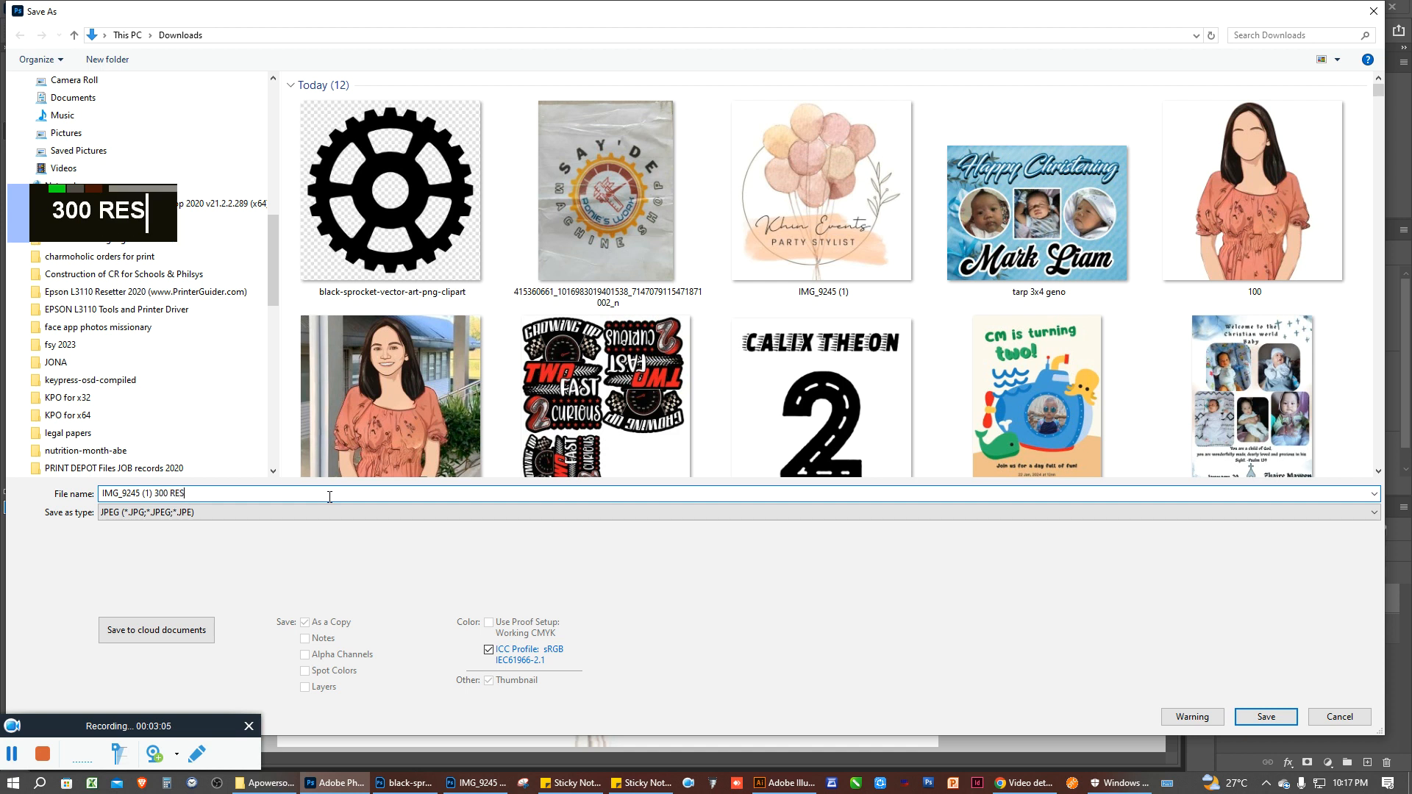
{"action": "key", "text": "Return"}
{"action": "key", "text": "Return"}
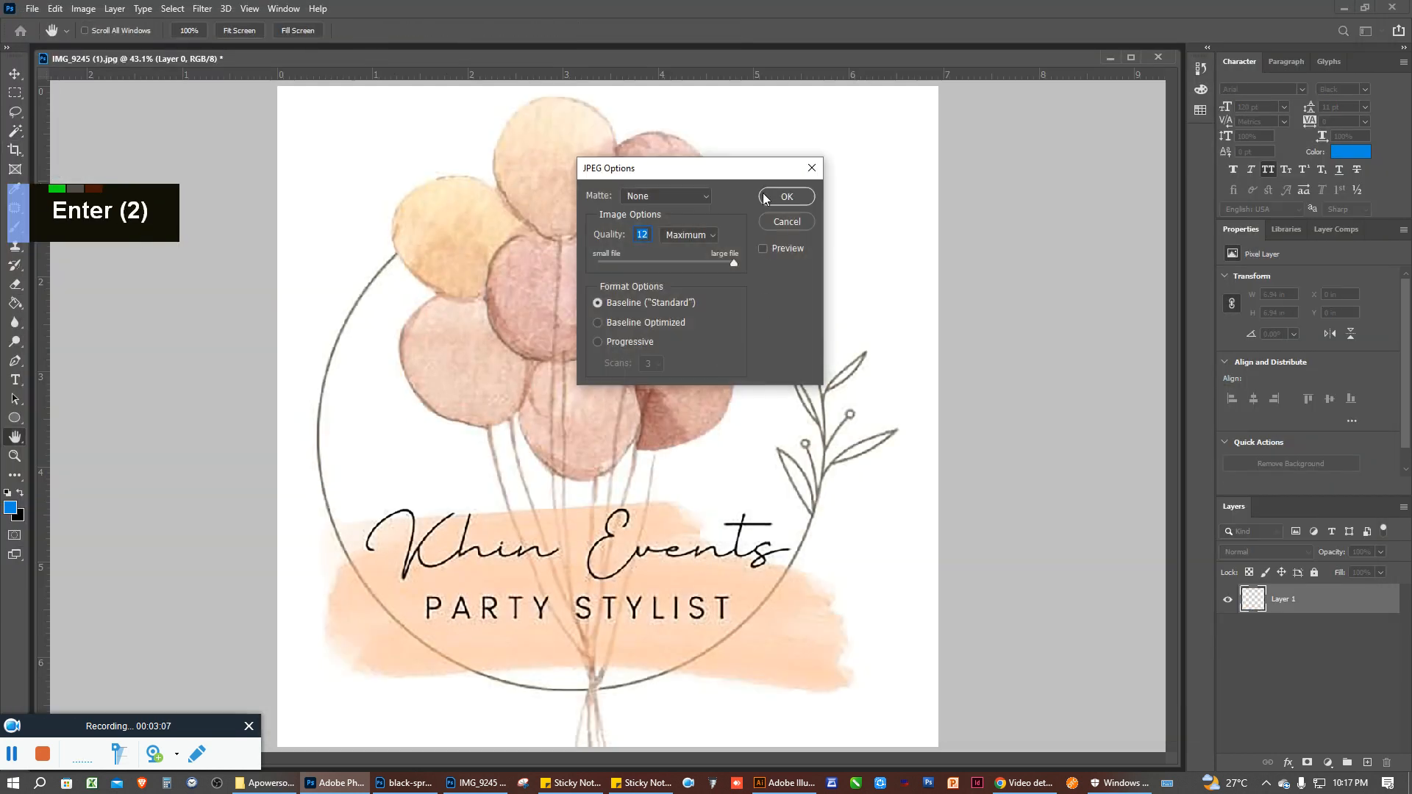
{"action": "left_click", "coordinate": [764, 193]}
Switch to Illustrator and open the "IMG_9245 (1) 300 RES" JPEG from Downloads
{"action": "left_click", "coordinate": [786, 783]}
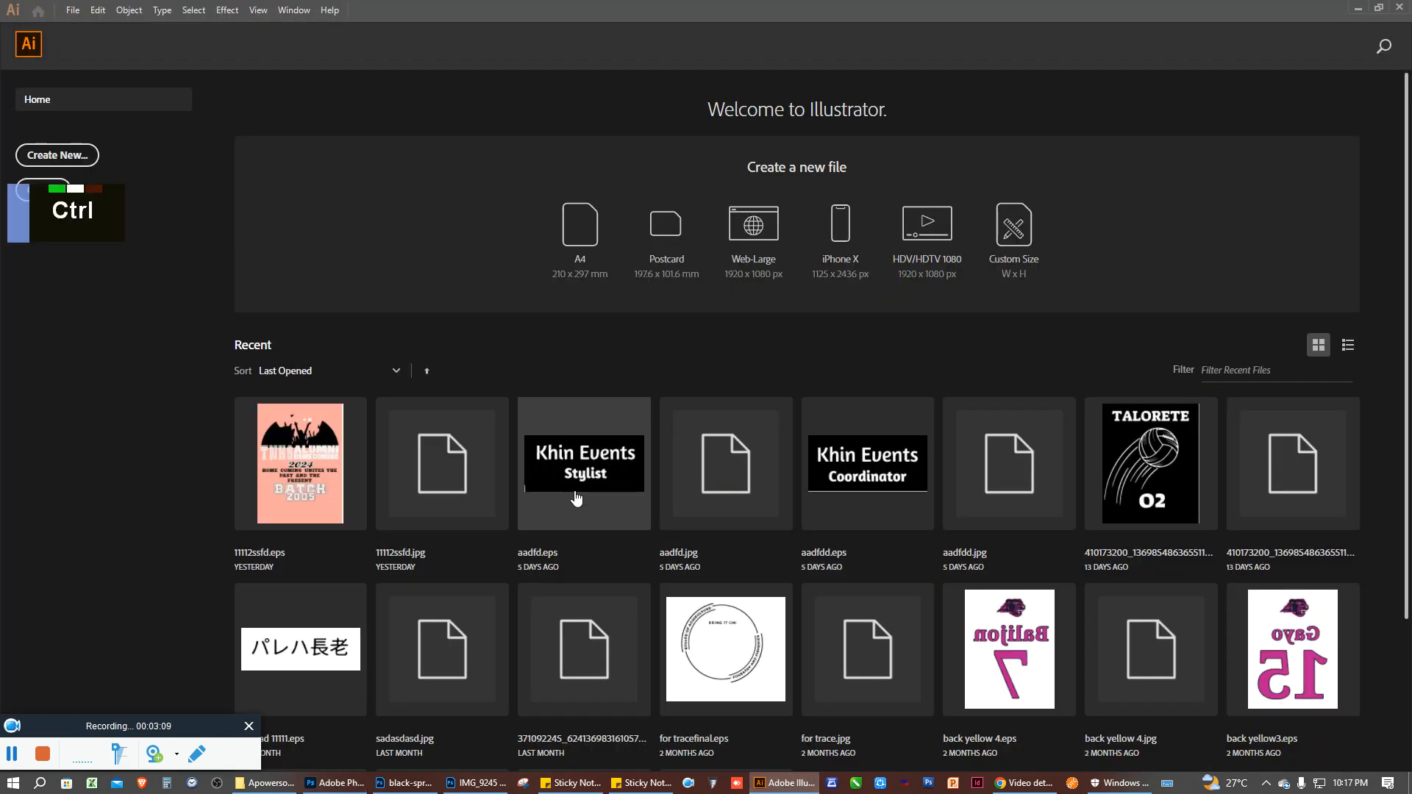
{"action": "key", "text": "ctrl+o"}
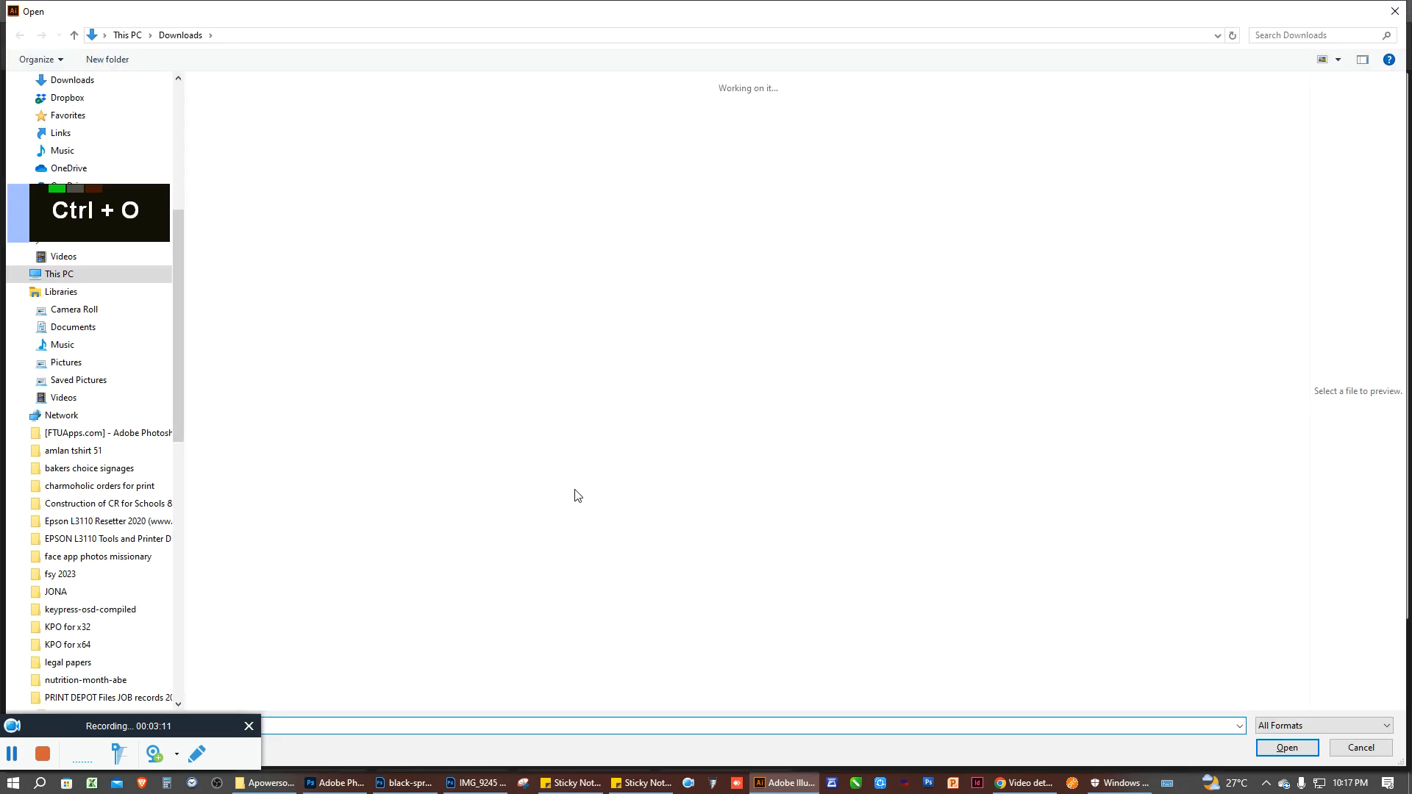
{"action": "double_click", "coordinate": [369, 234]}
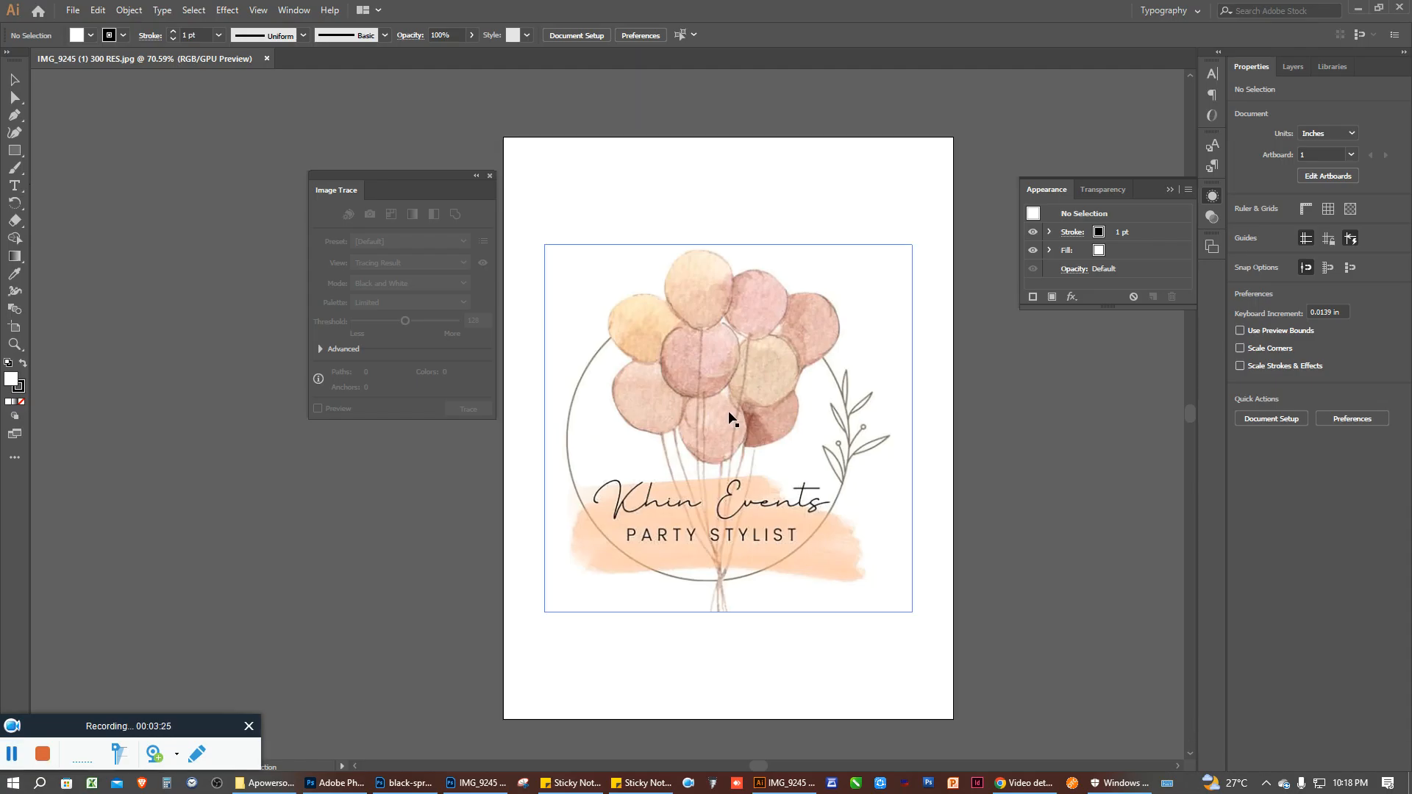
Image-trace the balloon logo in Color mode with a Limited palette of 20 colors
{"action": "double_click", "coordinate": [691, 355]}
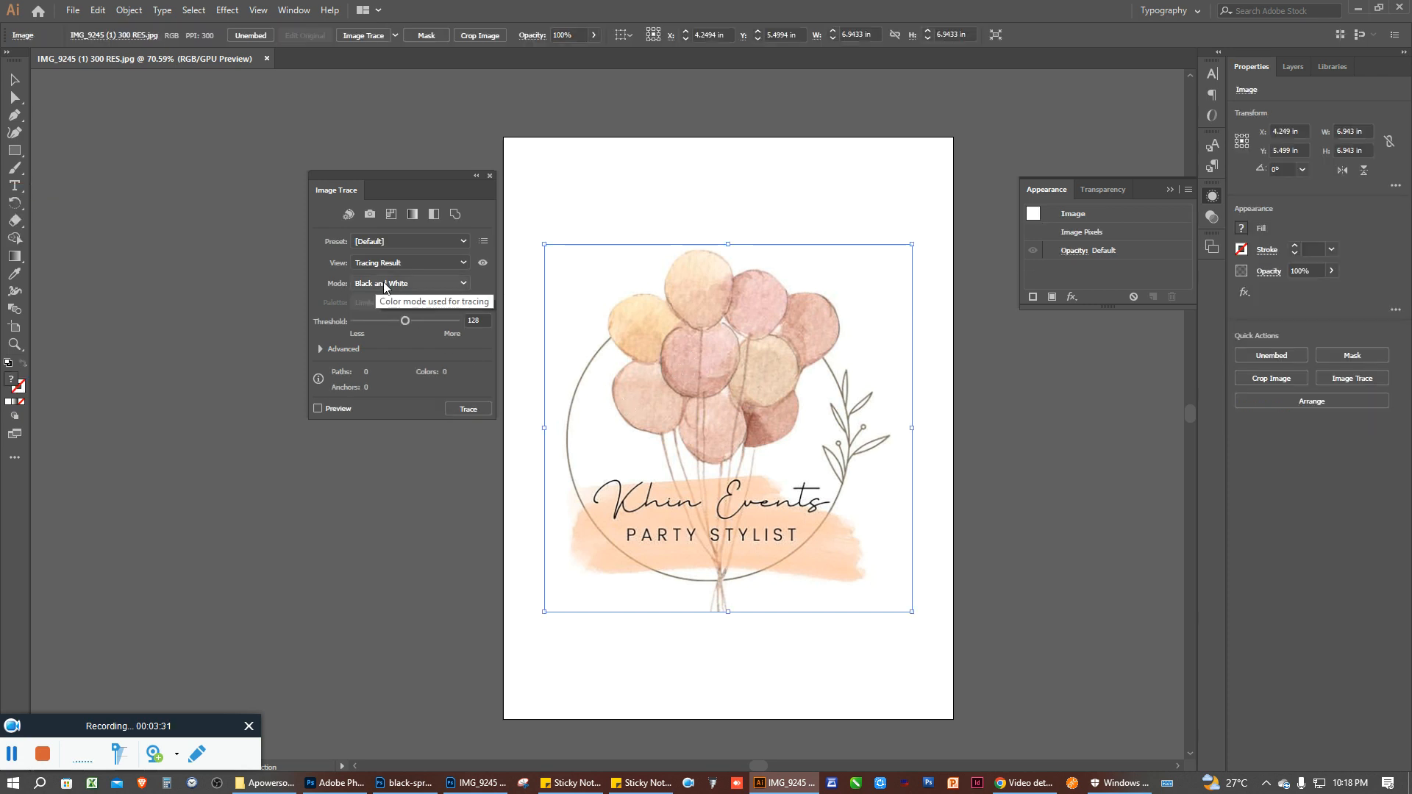
{"action": "left_click", "coordinate": [382, 283]}
{"action": "left_click", "coordinate": [394, 303]}
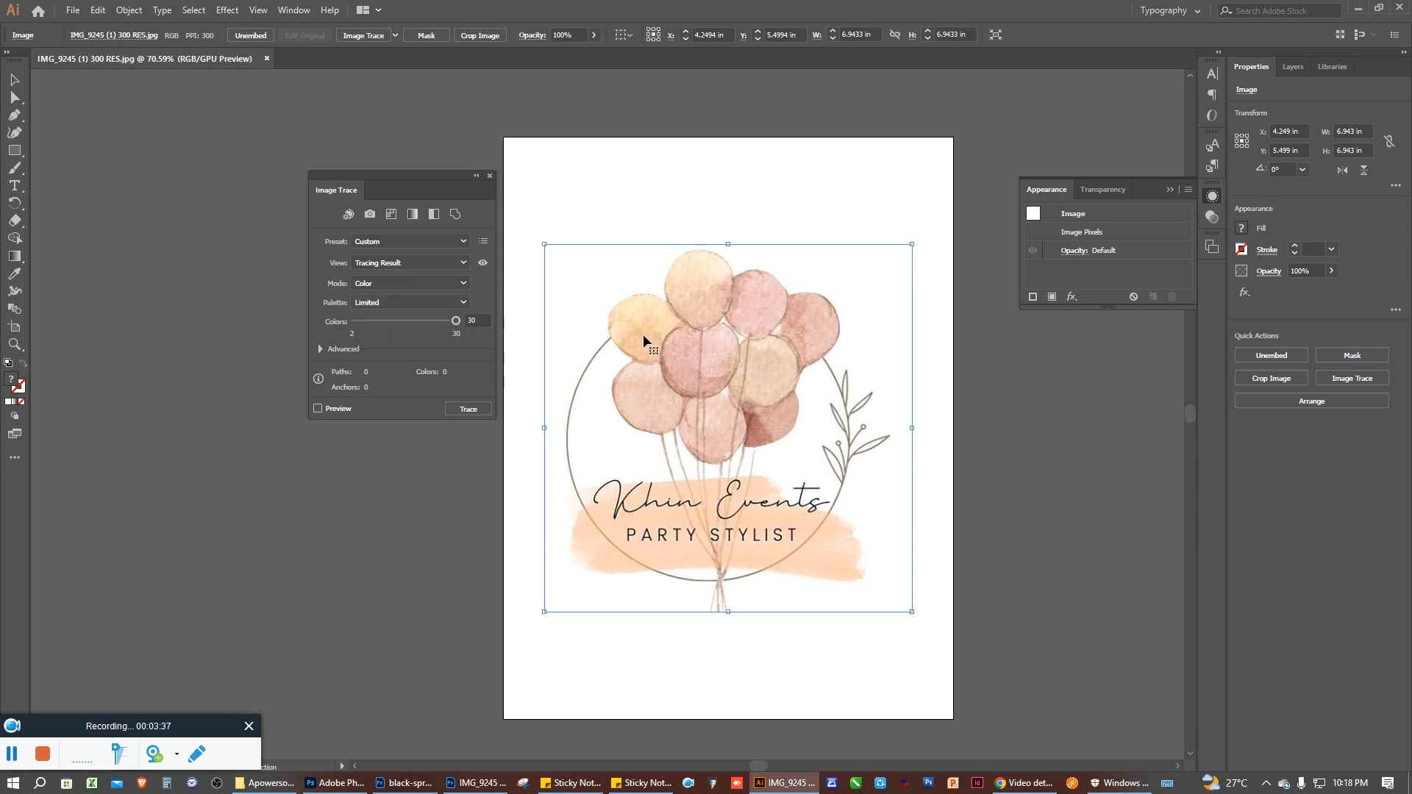
{"action": "left_click", "coordinate": [454, 321]}
{"action": "type", "text": "20"}
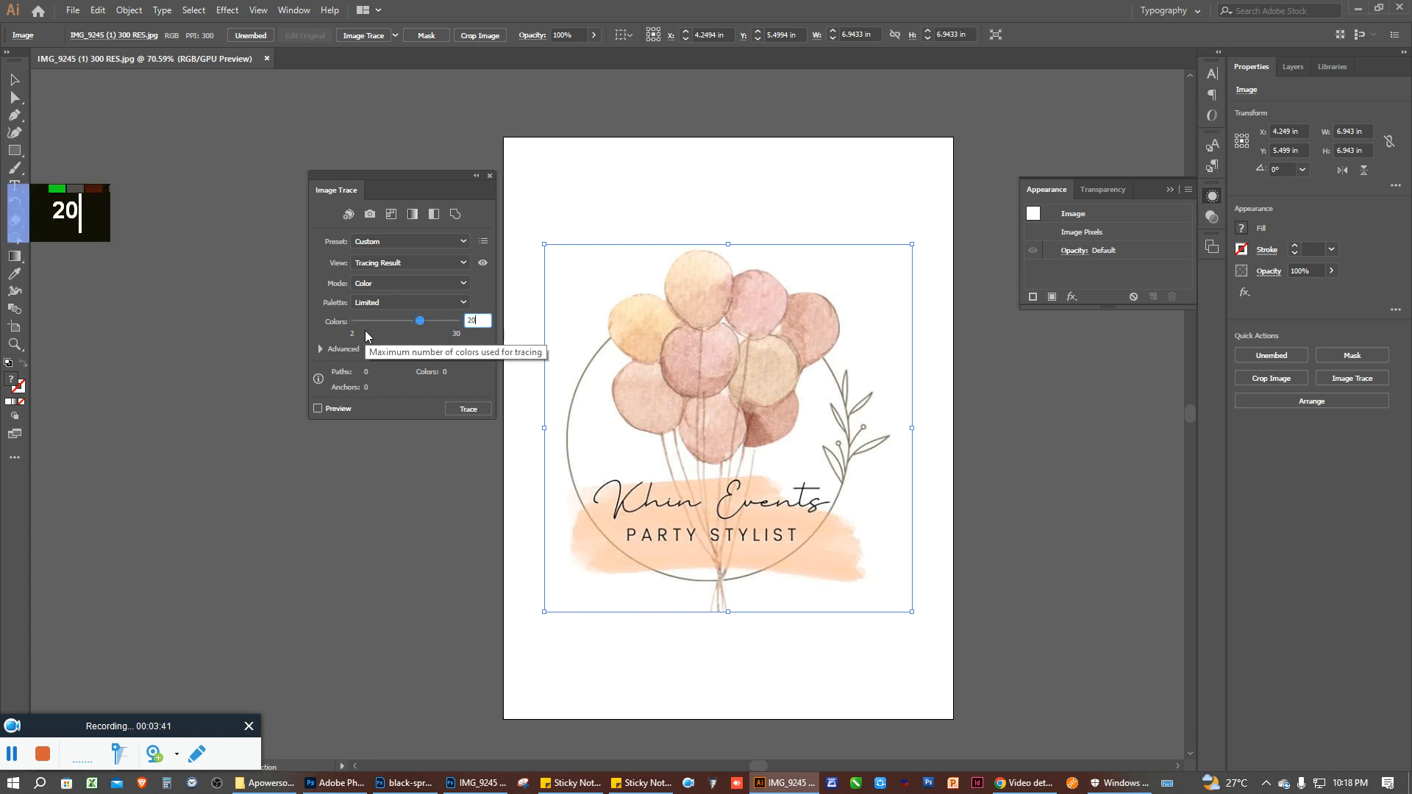
{"action": "left_click", "coordinate": [465, 411]}
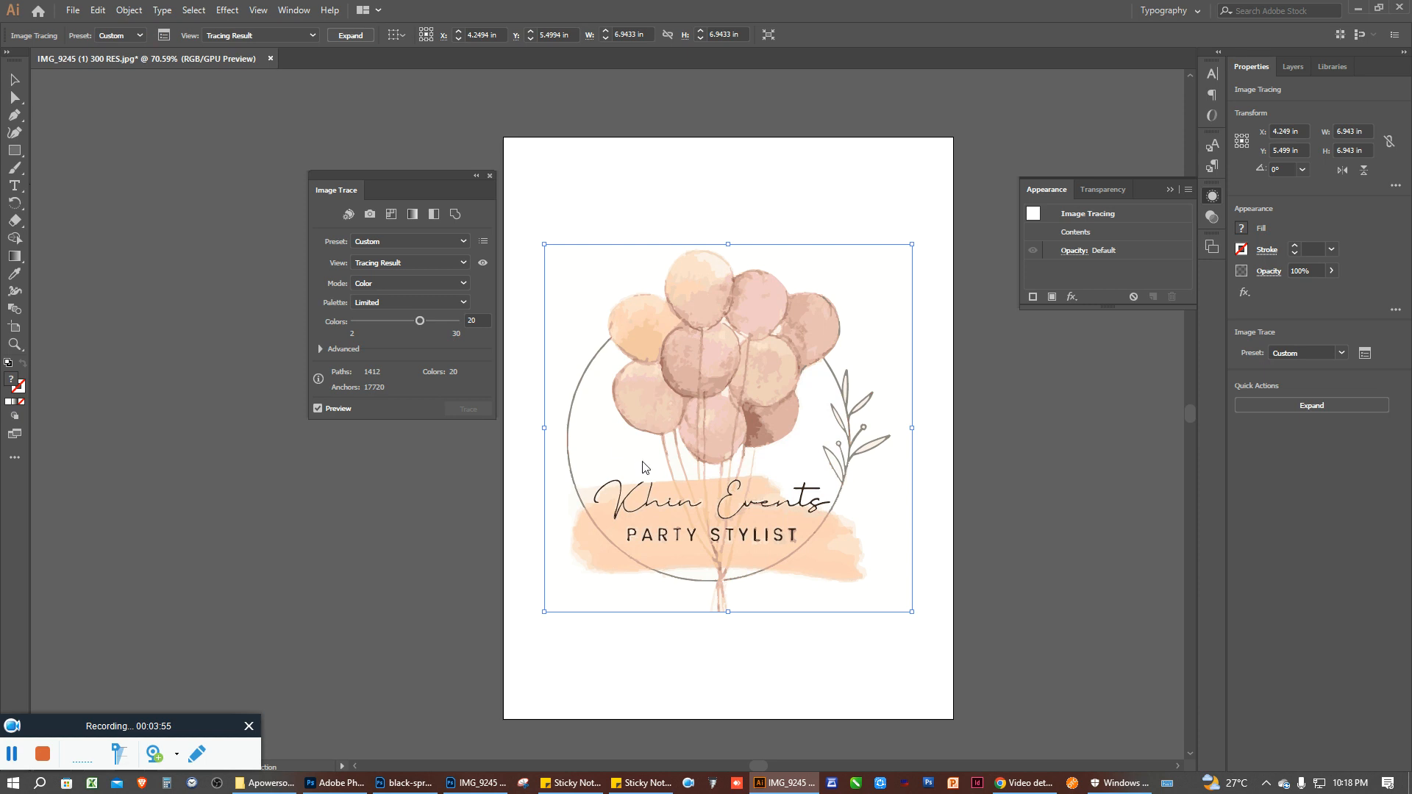
Save the traced logo in Downloads as an Illustrator EPS named "IMG_9245 (1) 300 RES", accepting the EPS options
{"action": "scroll", "coordinate": [699, 484], "scroll_direction": "up", "scroll_amount": 1}
{"action": "scroll", "coordinate": [699, 483], "scroll_direction": "up", "scroll_amount": 3}
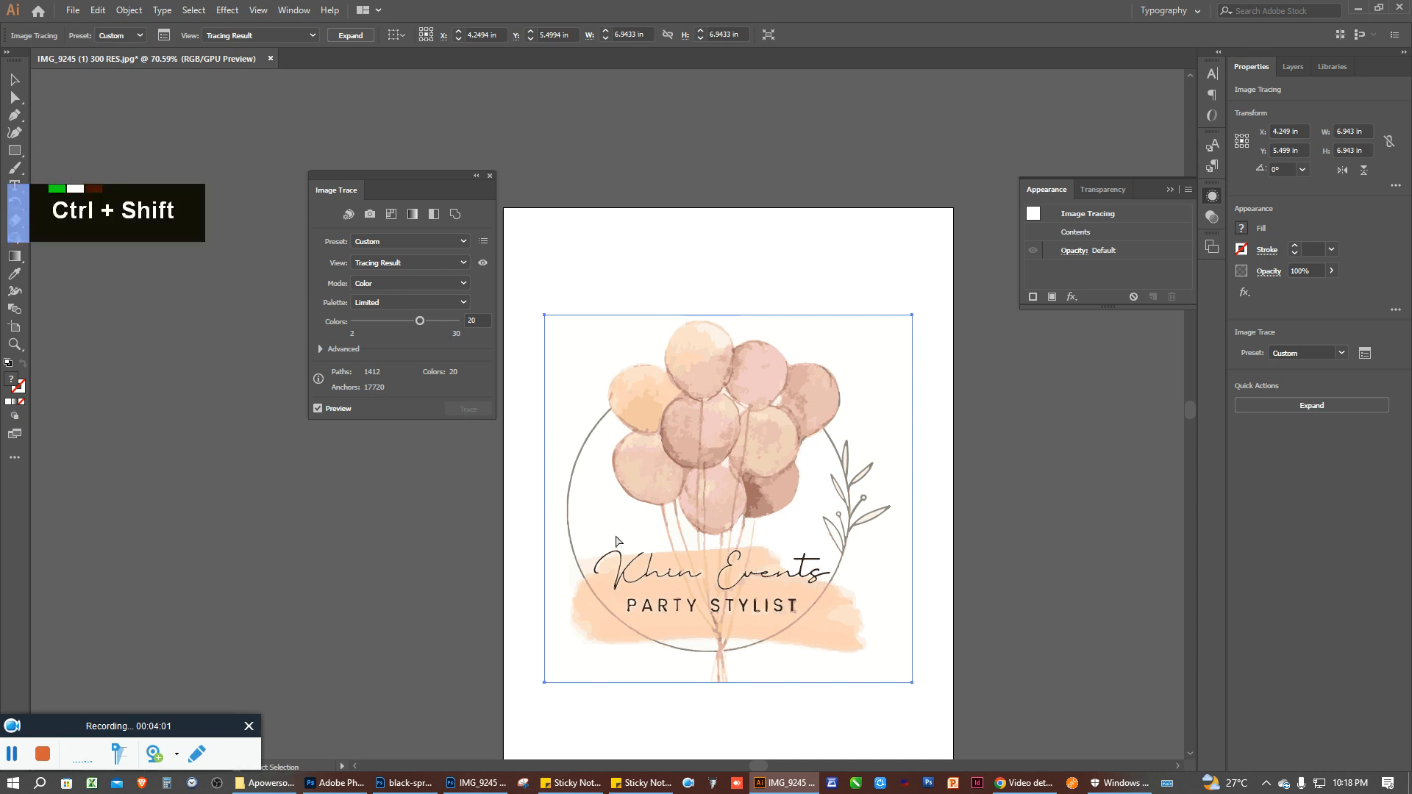
{"action": "key", "text": "ctrl+shift+s"}
{"action": "key", "text": "ctrl+shift+s"}
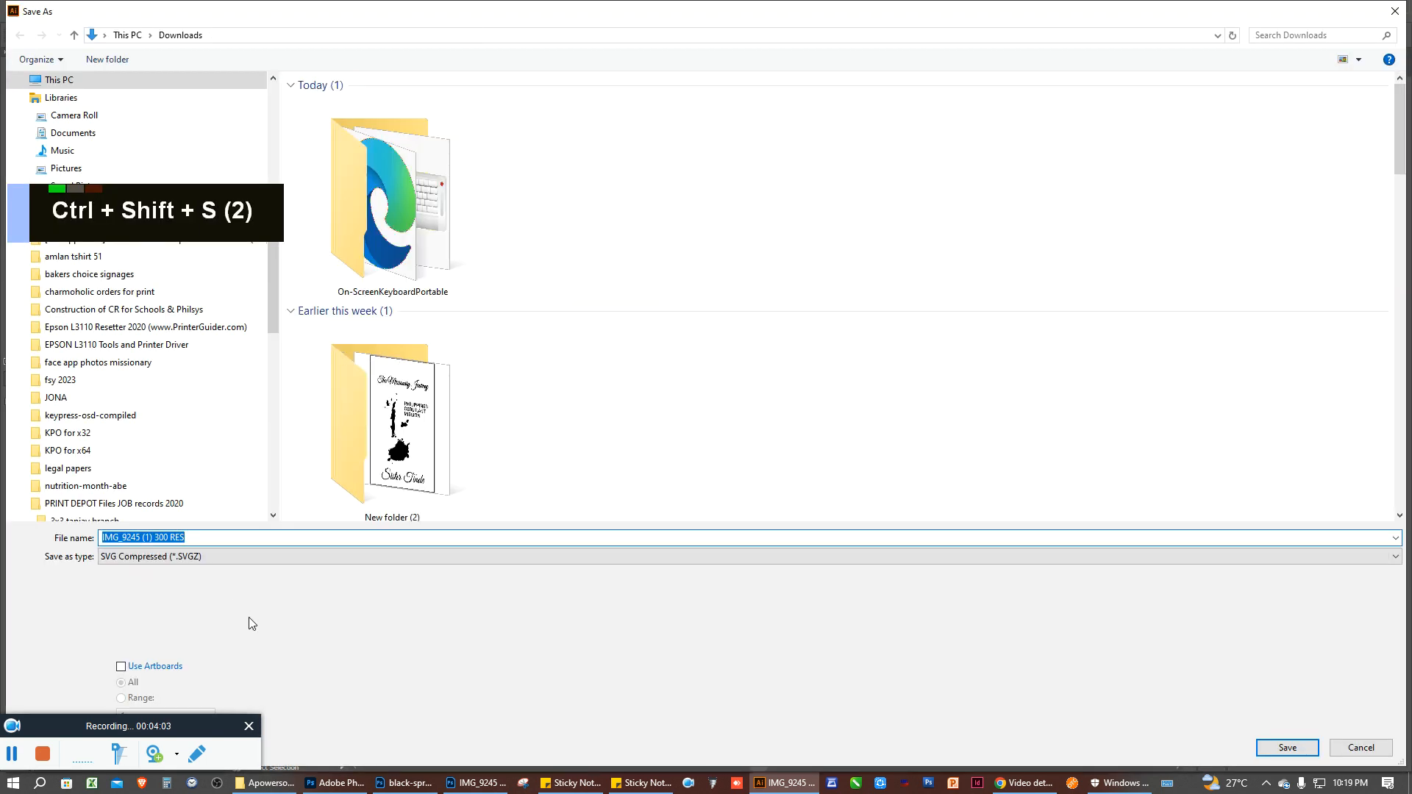
{"action": "double_click", "coordinate": [246, 556]}
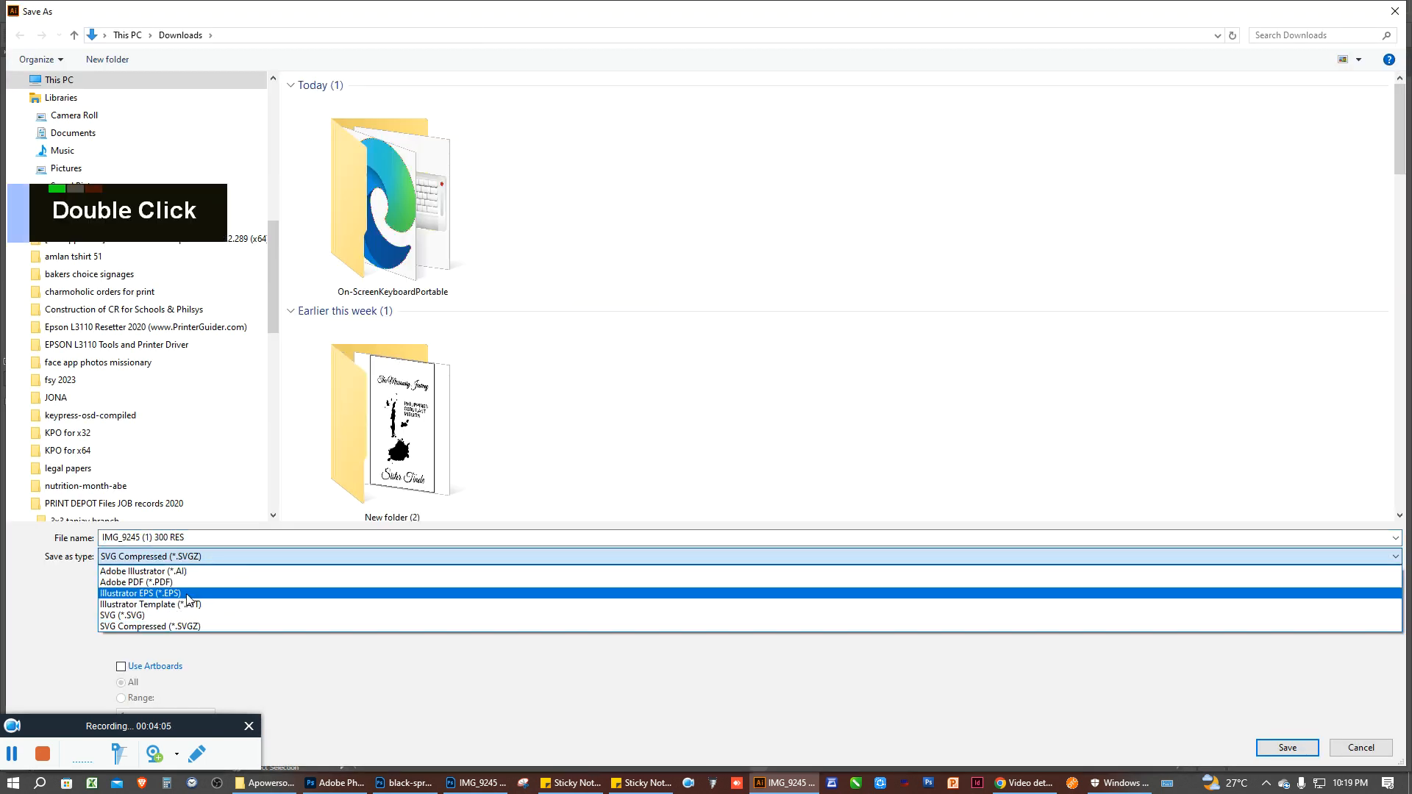
{"action": "left_click", "coordinate": [188, 596]}
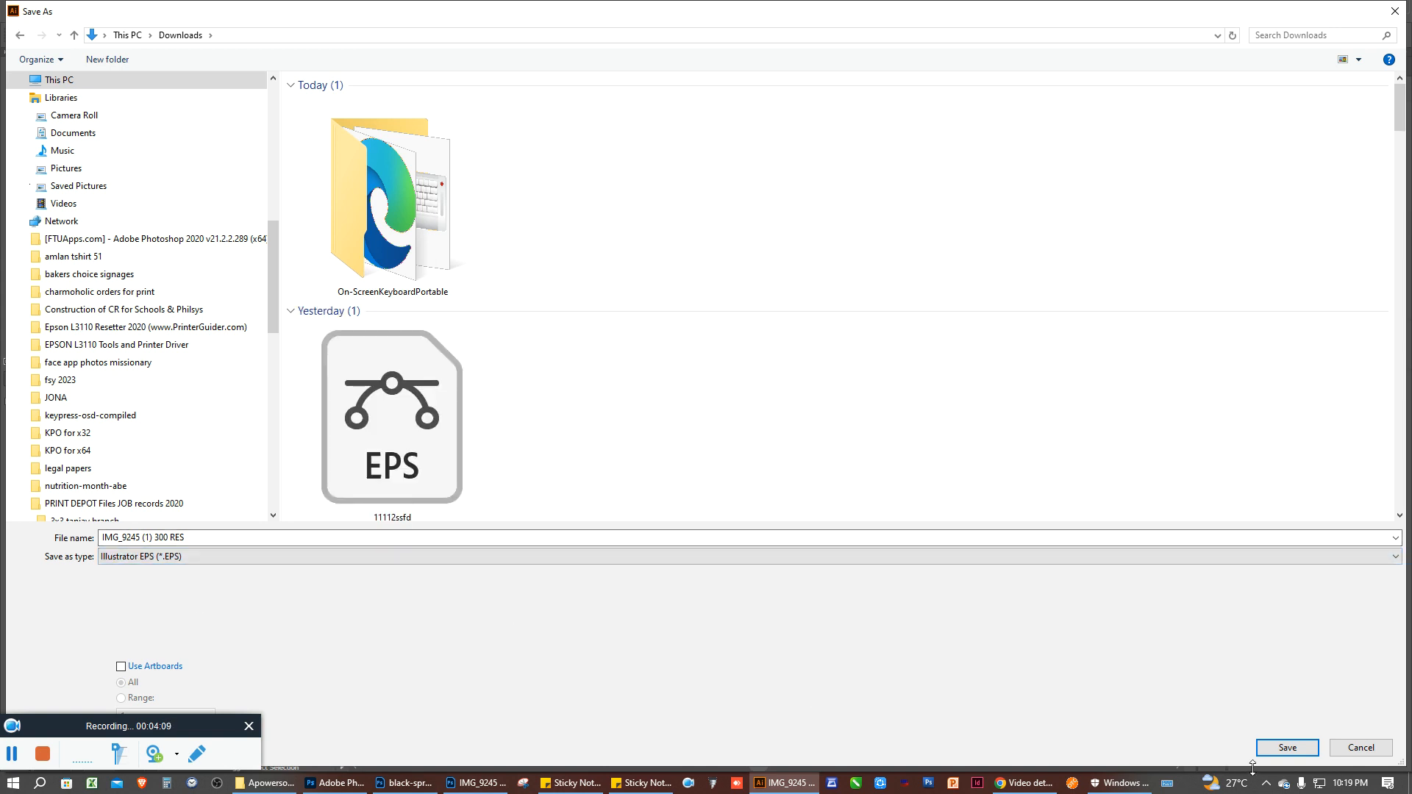
{"action": "left_click", "coordinate": [1287, 747]}
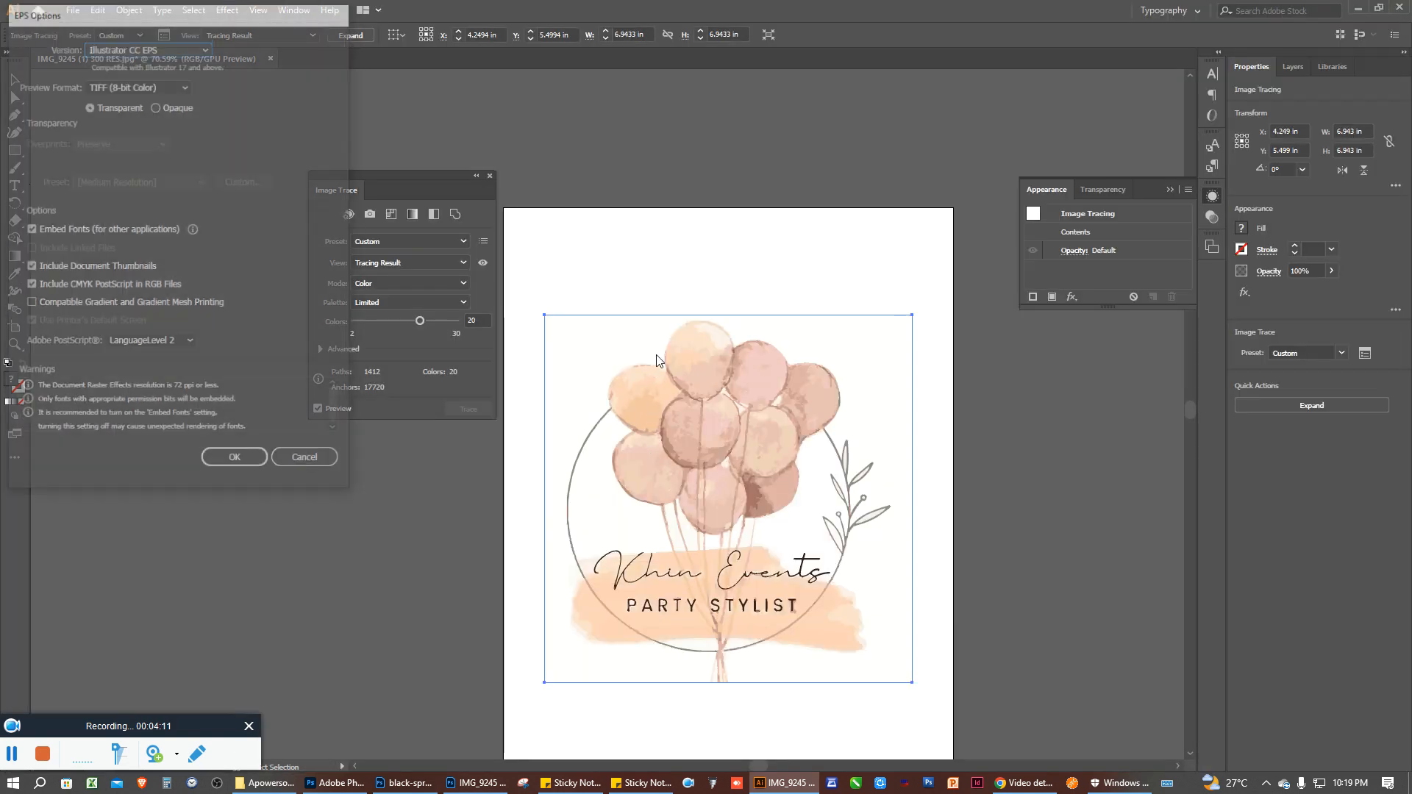
{"action": "left_click", "coordinate": [226, 464]}
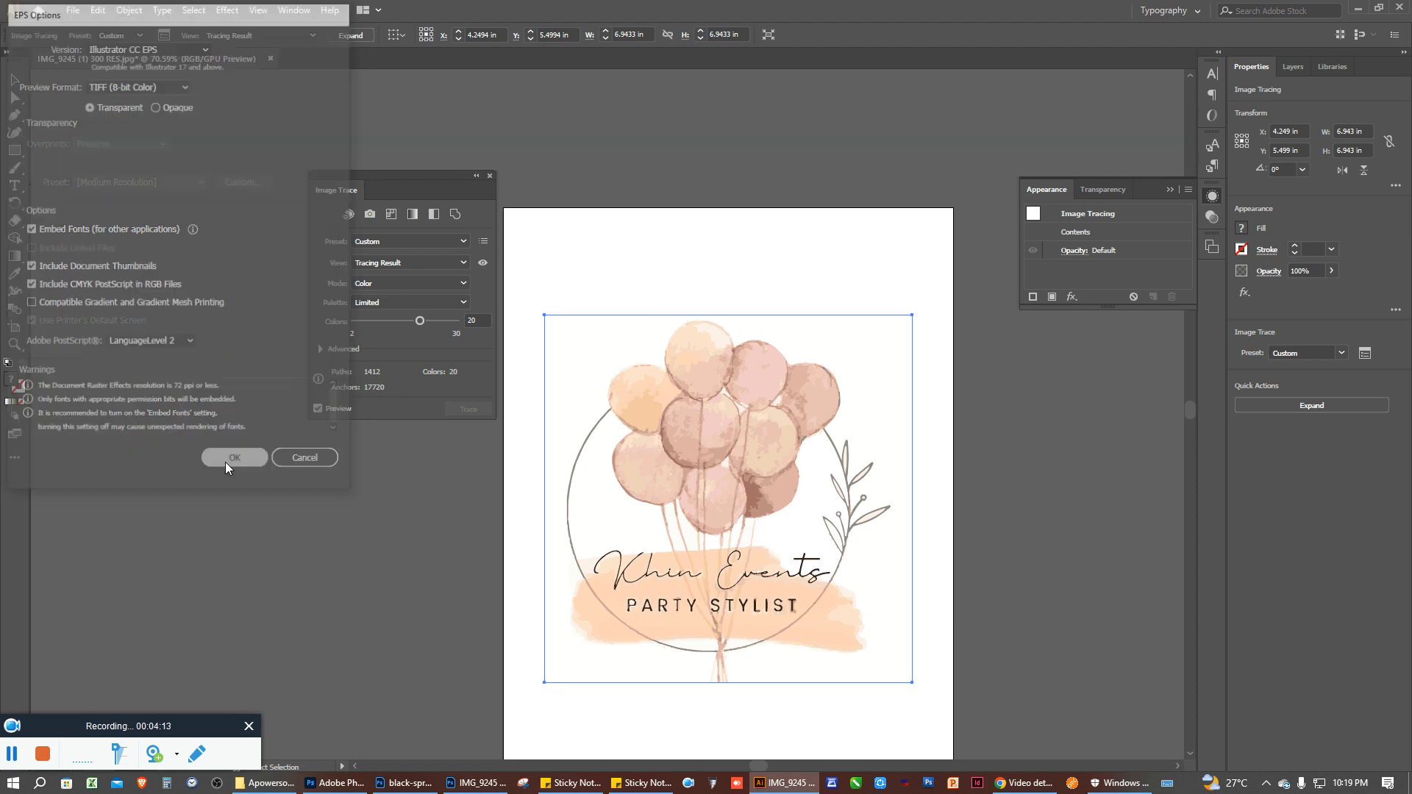
Switch to Photoshop and open the "IMG_9245 (1) 300 RES" EPS, rasterized at 300 pixels/inch in RGB Color
{"action": "left_click", "coordinate": [465, 784]}
{"action": "key", "text": "space"}
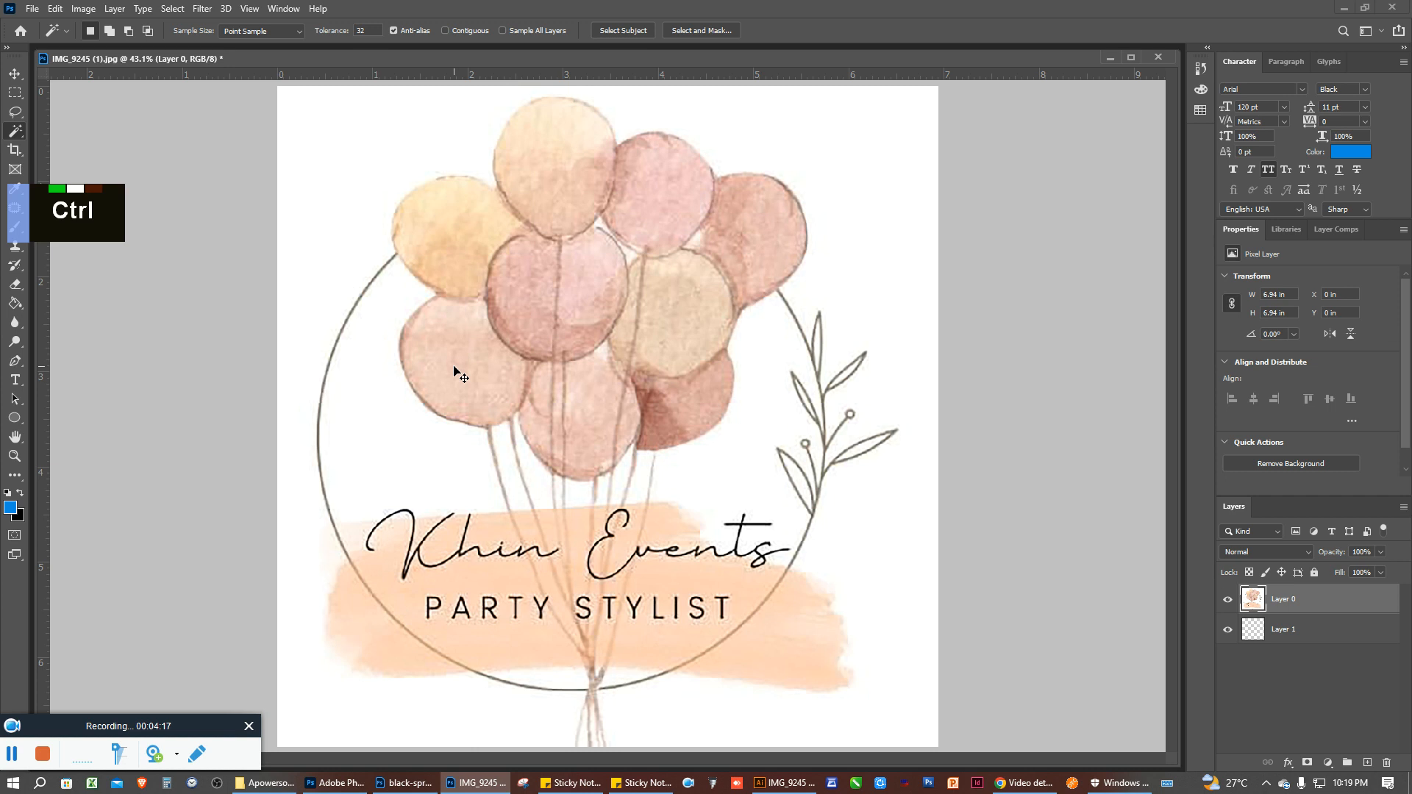
{"action": "key", "text": "ctrl+o"}
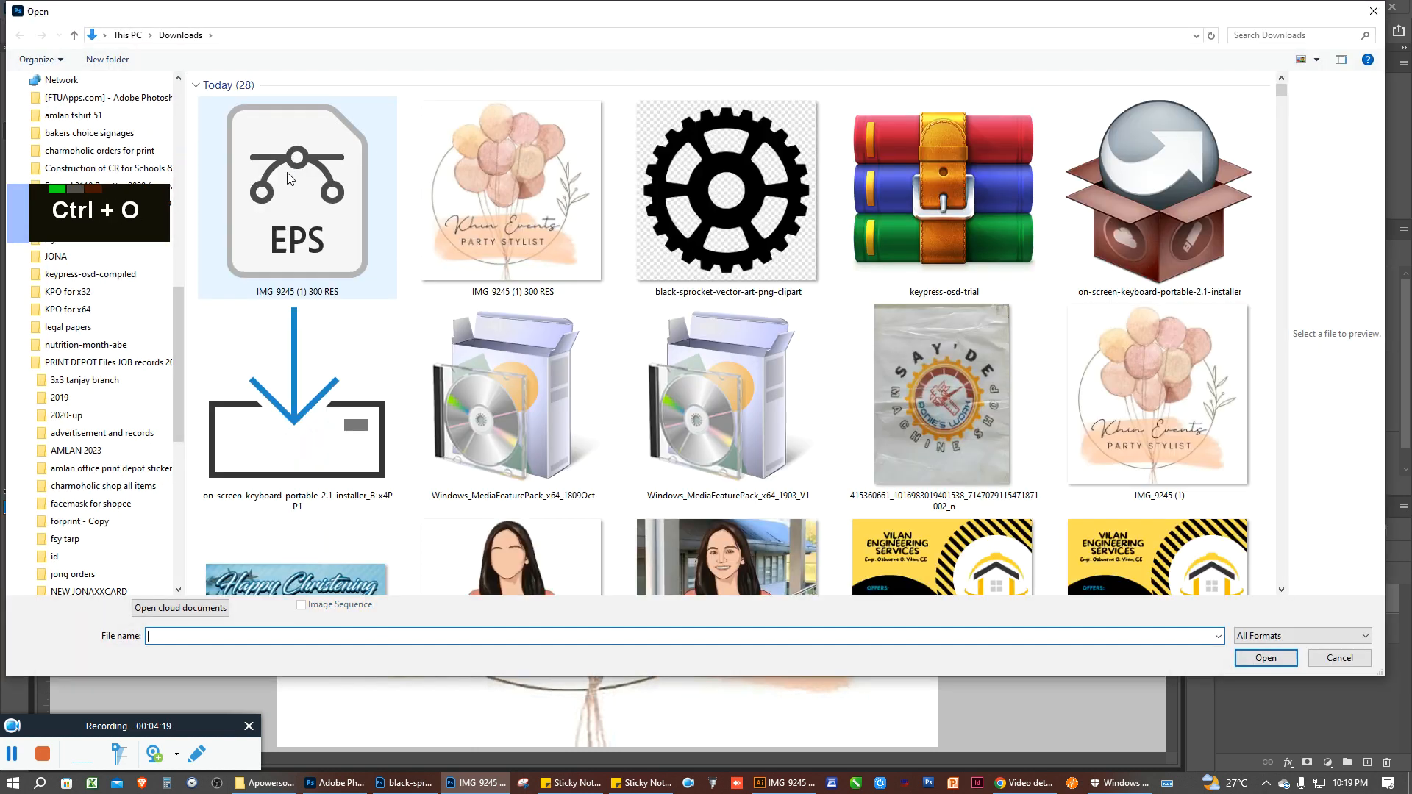
{"action": "double_click", "coordinate": [287, 181]}
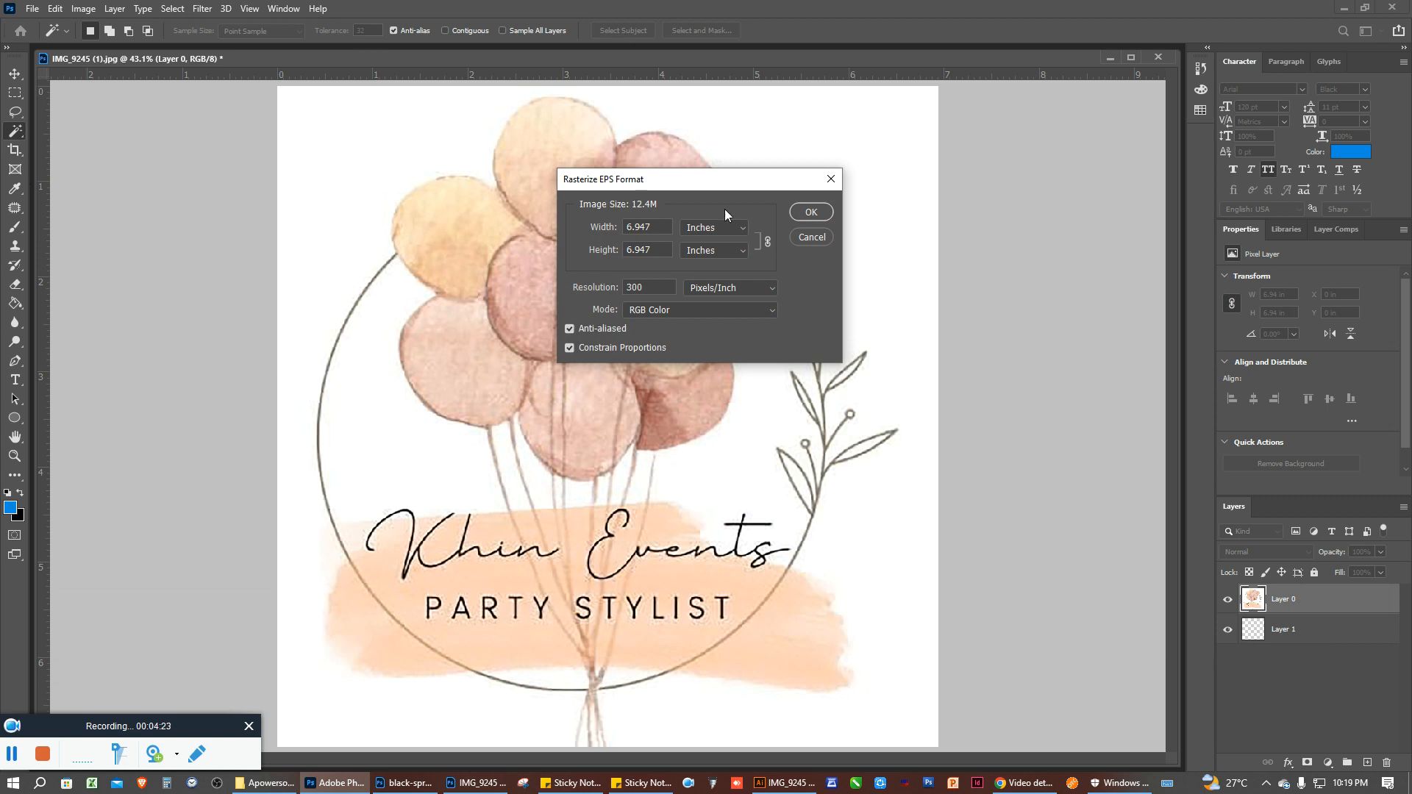
{"action": "left_click", "coordinate": [795, 215]}
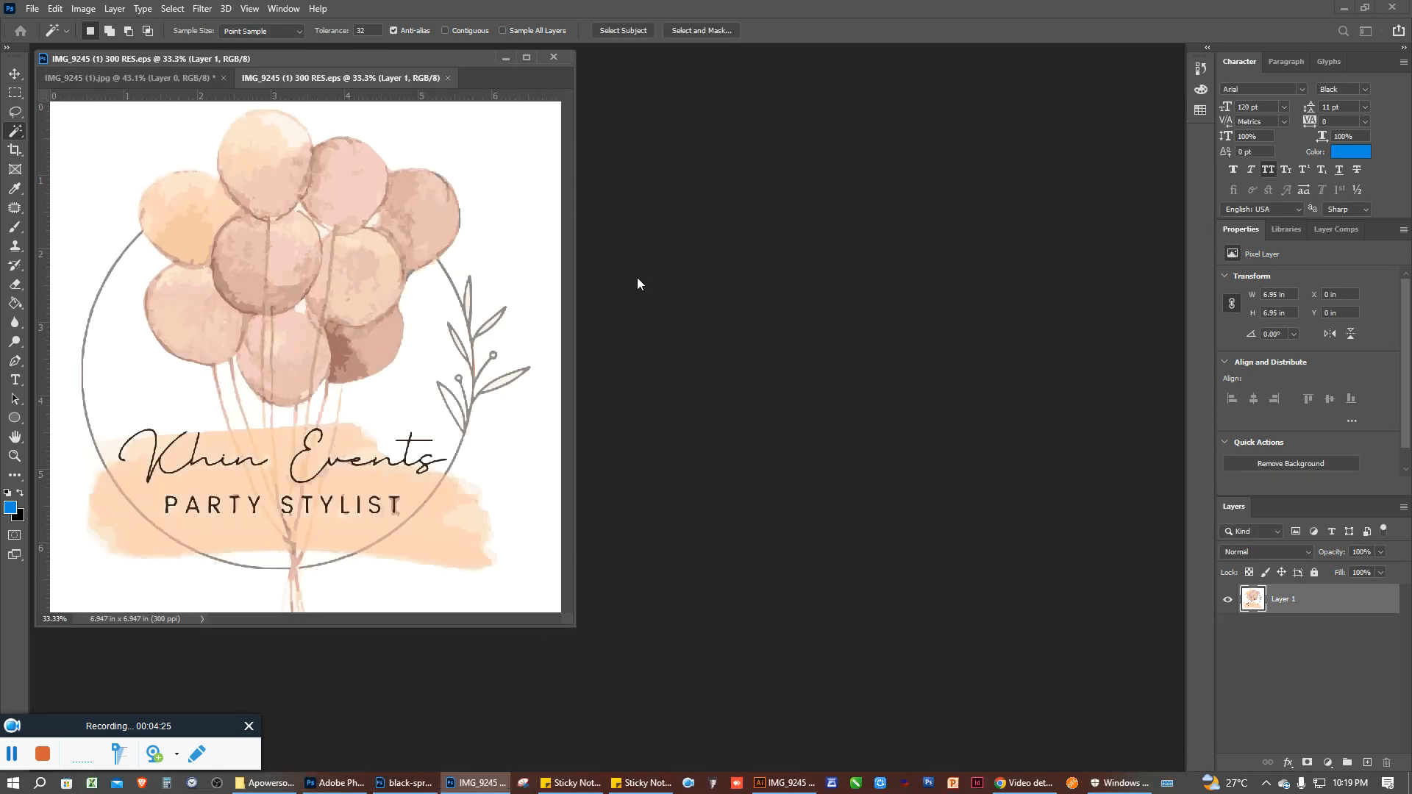
Enlarge the EPS document window and select the white background around the traced logo with the Magic Wand
{"action": "left_click_drag", "start_coordinate": [570, 624], "coordinate": [1076, 688]}
{"action": "scroll", "coordinate": [306, 363], "scroll_direction": "up", "scroll_amount": 4}
{"action": "scroll", "coordinate": [345, 378], "scroll_direction": "down", "scroll_amount": 2}
{"action": "scroll", "coordinate": [448, 403], "scroll_direction": "down", "scroll_amount": 1}
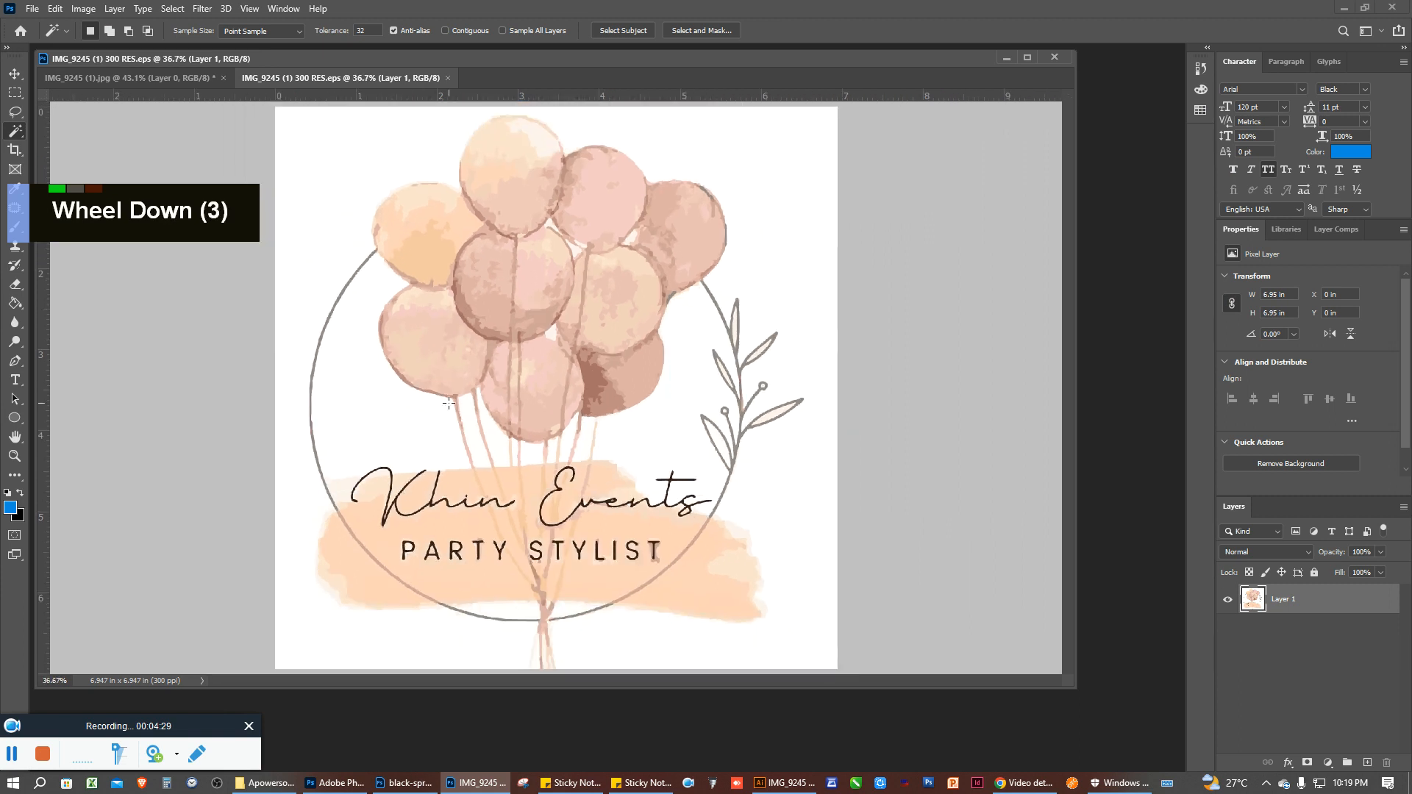
{"action": "scroll", "coordinate": [461, 395], "scroll_direction": "down", "scroll_amount": 3}
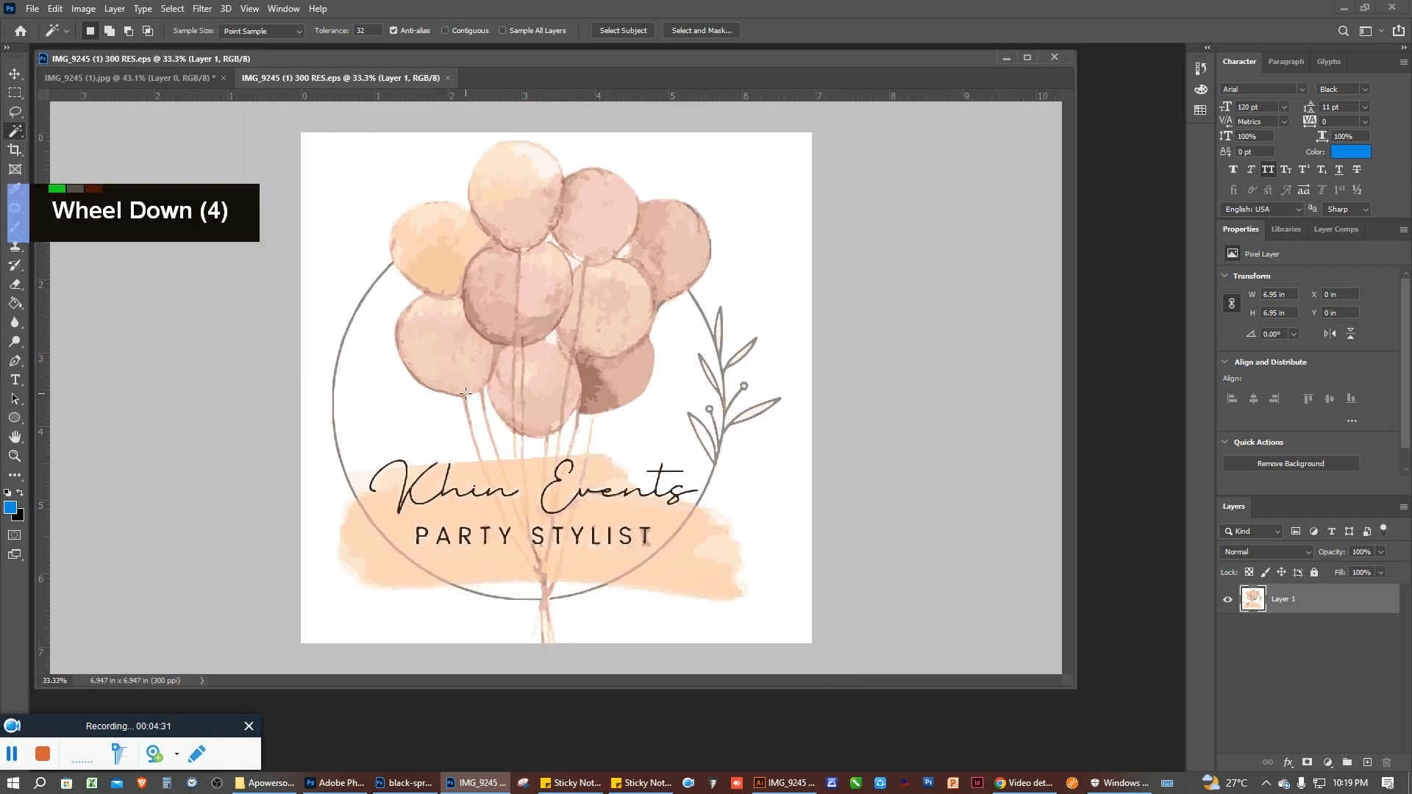
{"action": "scroll", "coordinate": [821, 333], "scroll_direction": "up", "scroll_amount": 5}
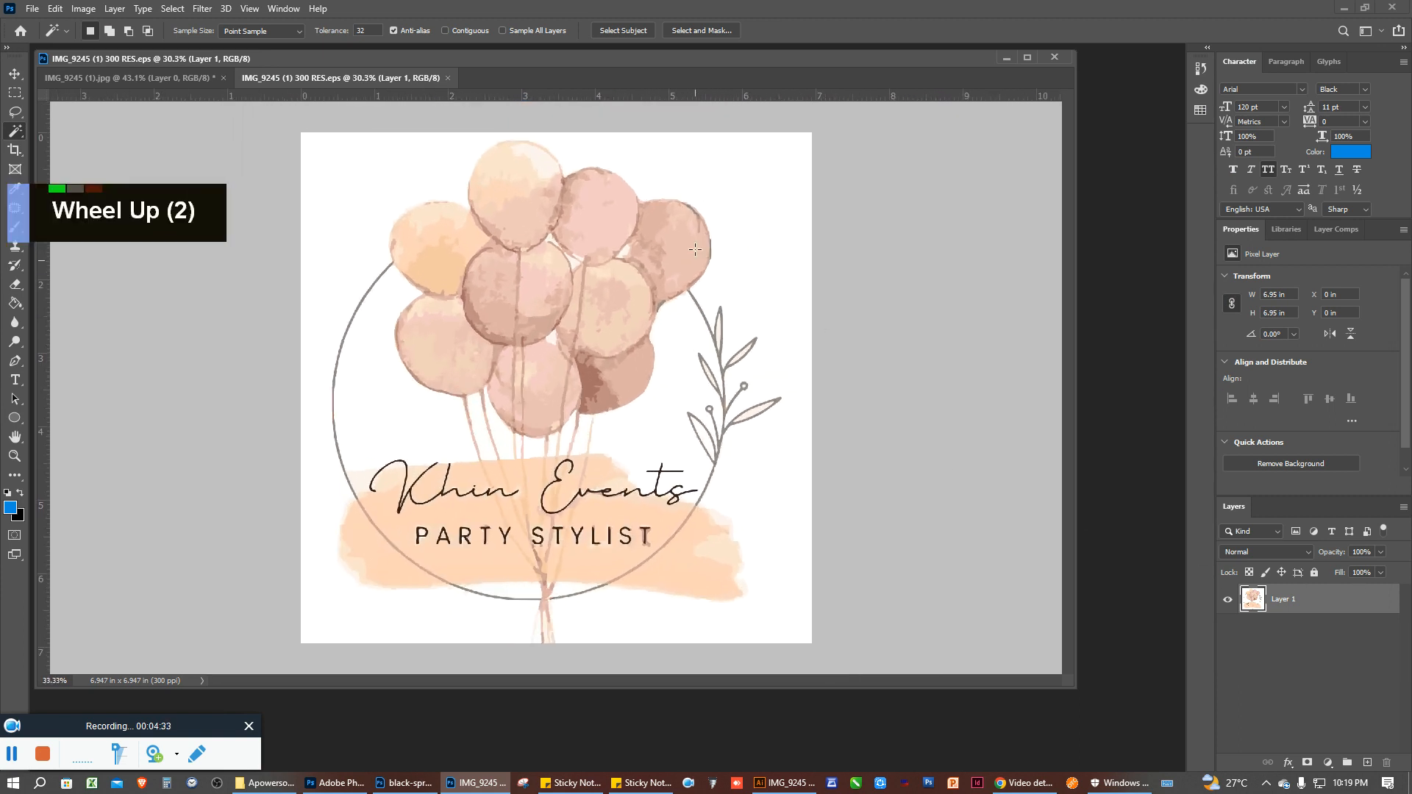
{"action": "scroll", "coordinate": [775, 301], "scroll_direction": "down", "scroll_amount": 1}
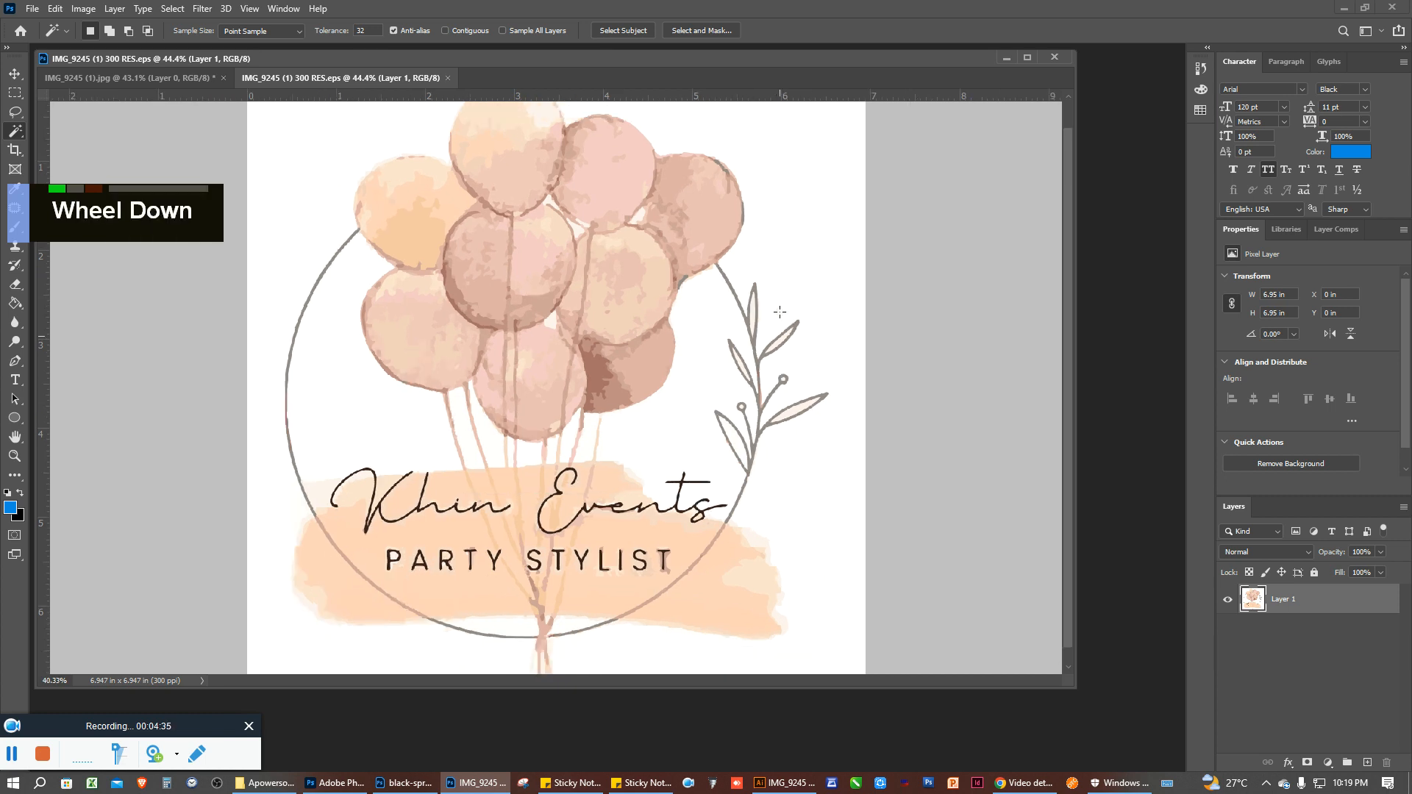
{"action": "left_click", "coordinate": [809, 218]}
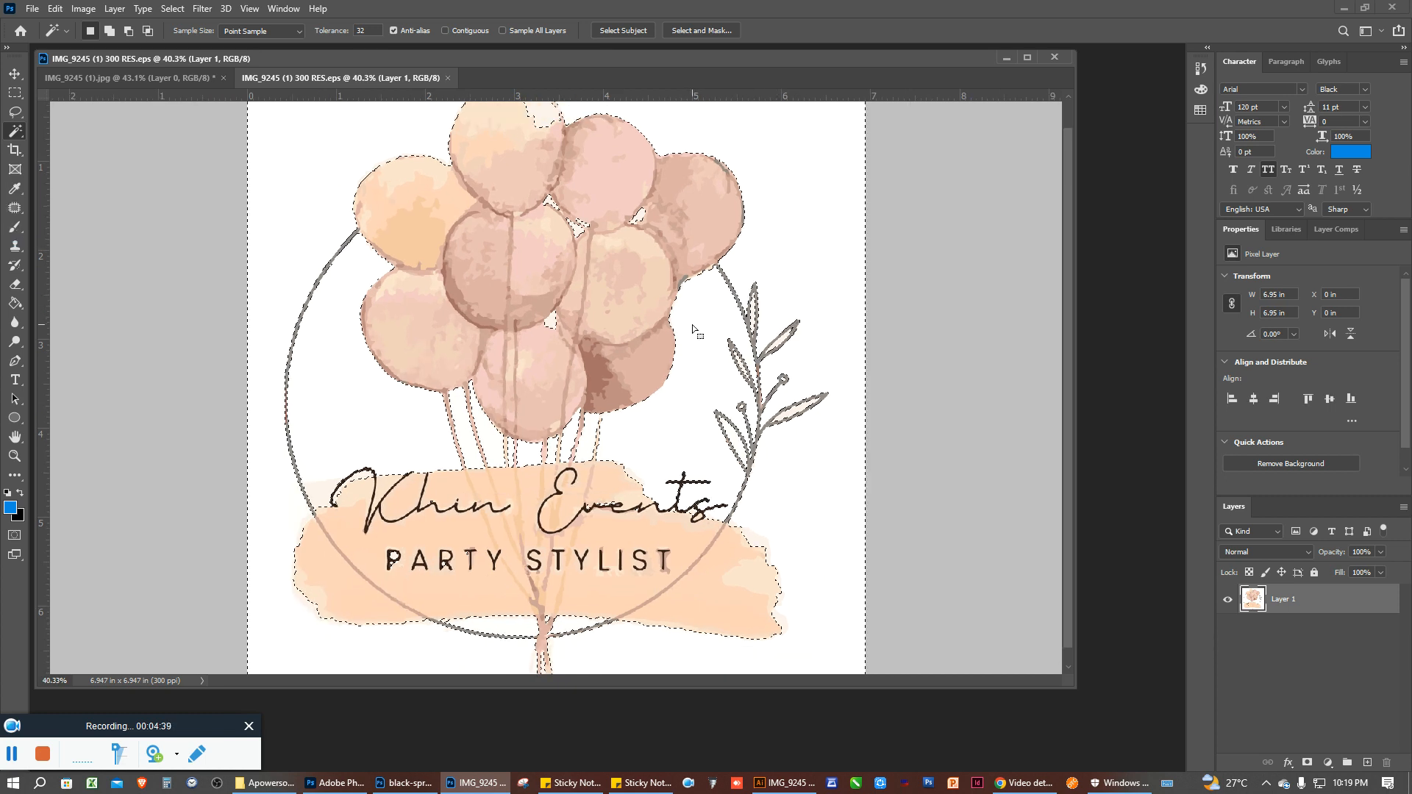
{"action": "scroll", "coordinate": [750, 508], "scroll_direction": "up", "scroll_amount": 3}
{"action": "scroll", "coordinate": [750, 508], "scroll_direction": "up", "scroll_amount": 6}
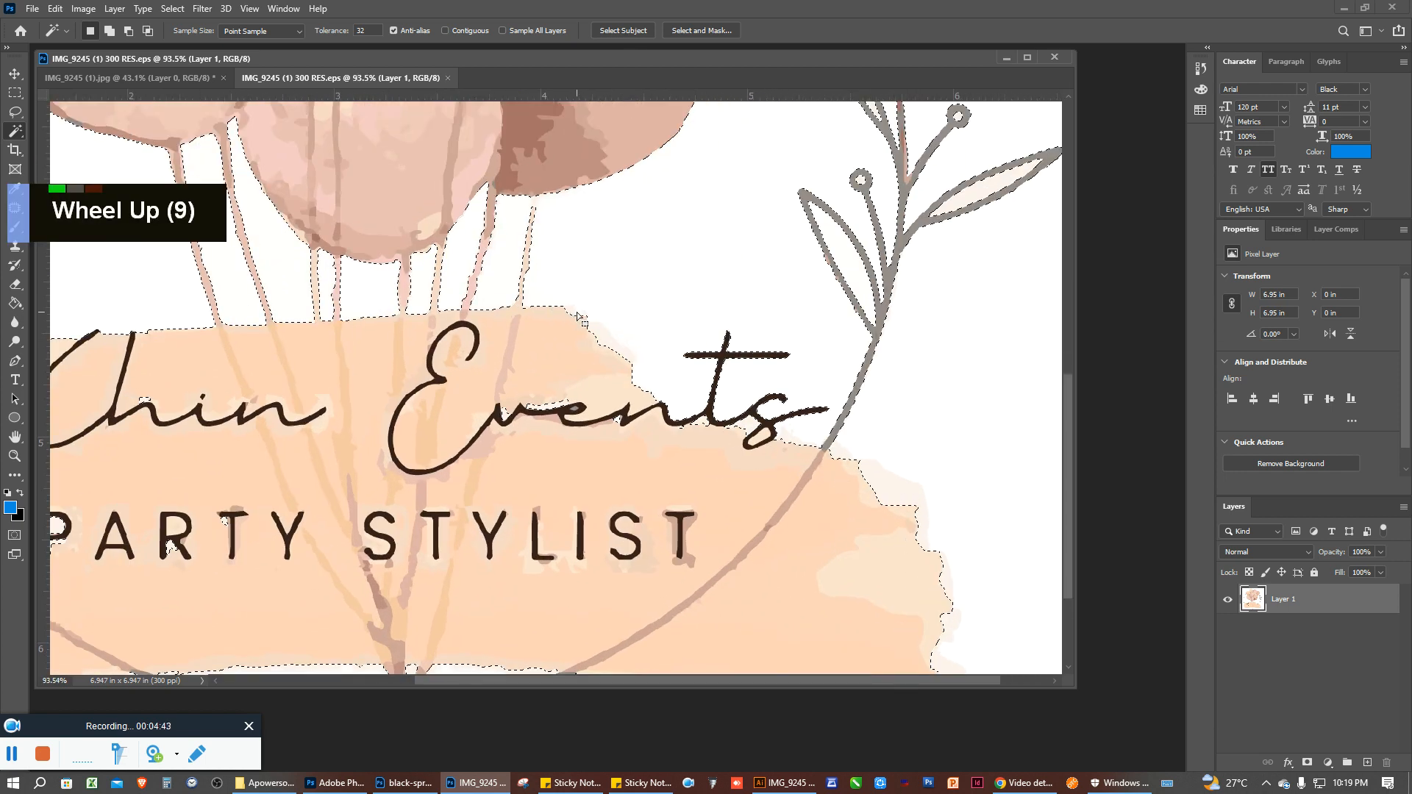
Reselect the white background using a Magic Wand tolerance of 10, delete it, and clear the selection
{"action": "left_click", "coordinate": [370, 31]}
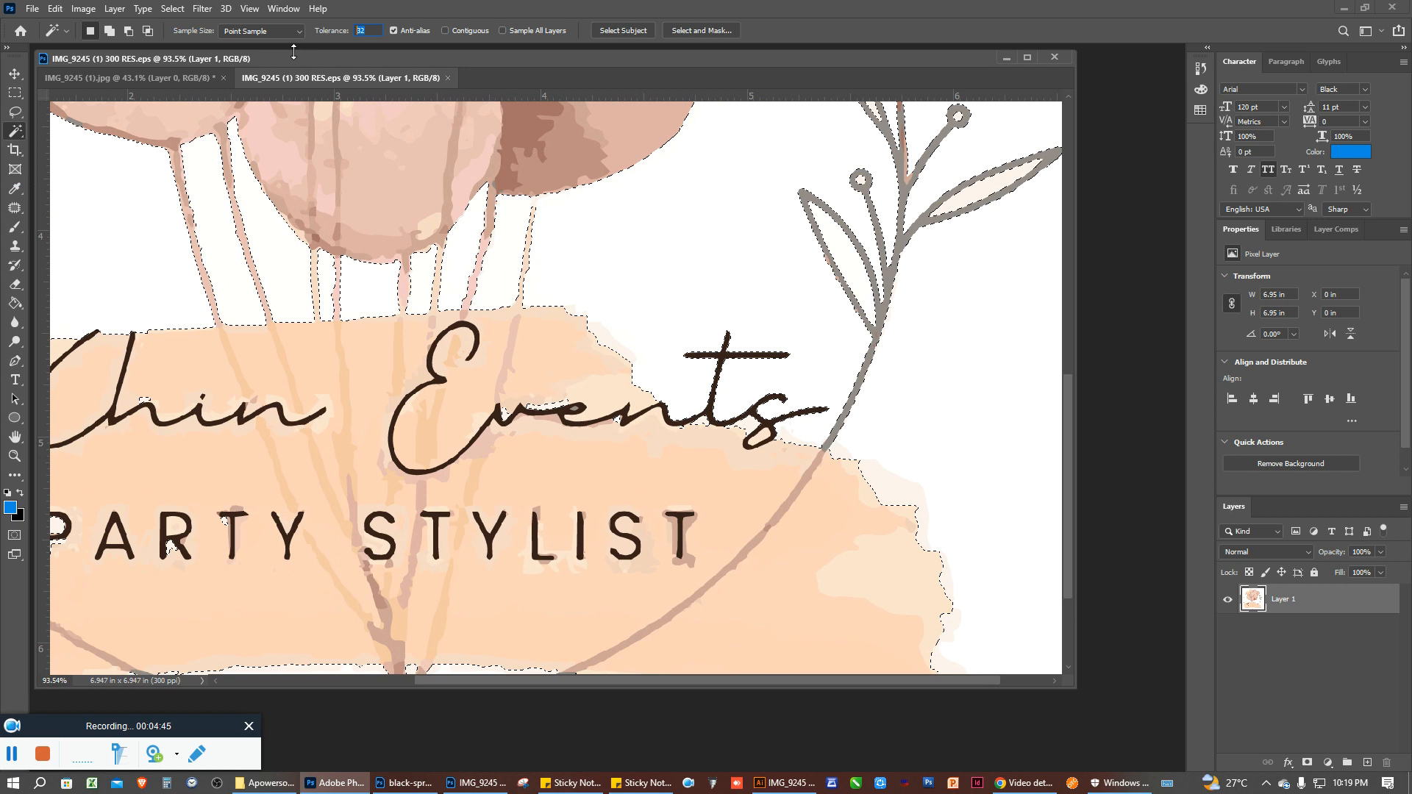
{"action": "type", "text": "10"}
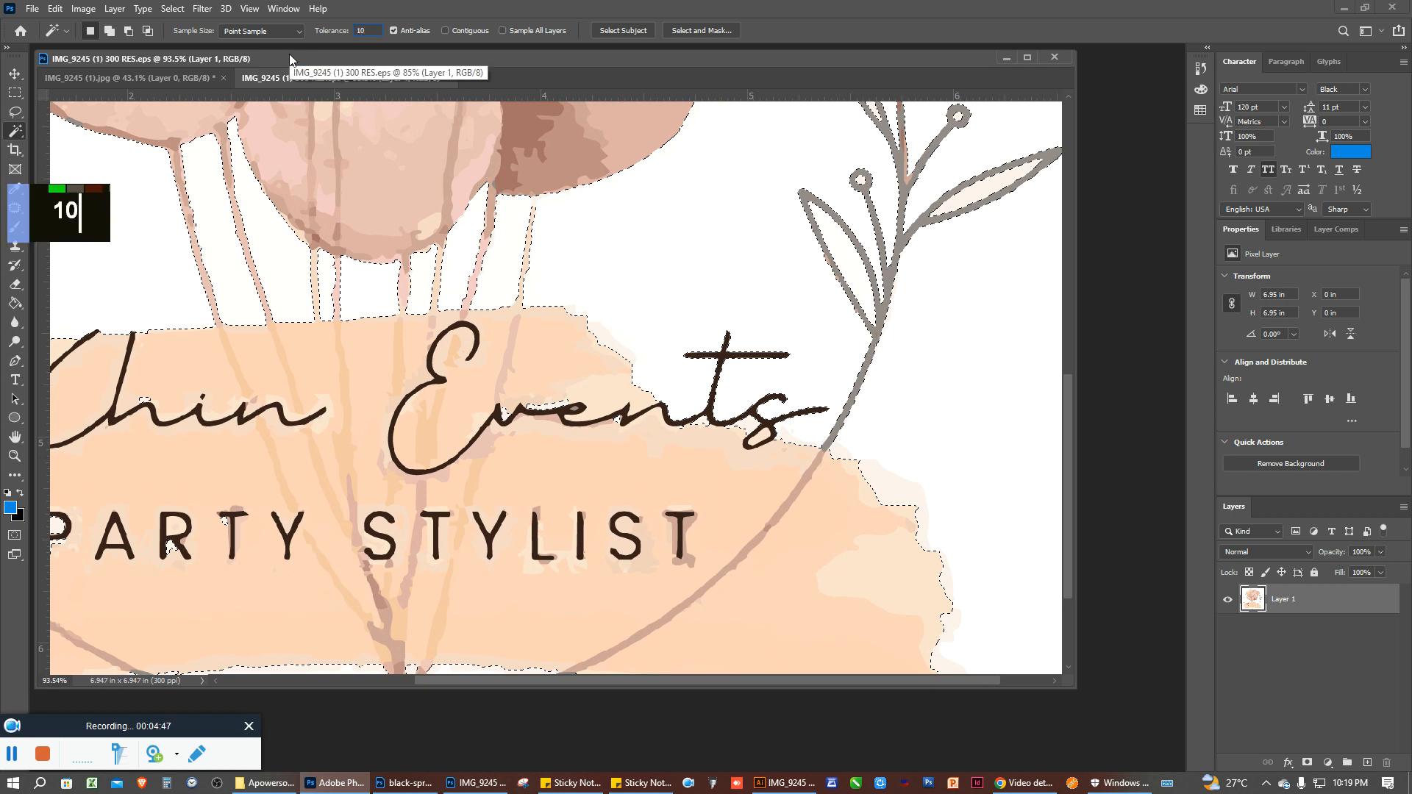
{"action": "key", "text": "Return"}
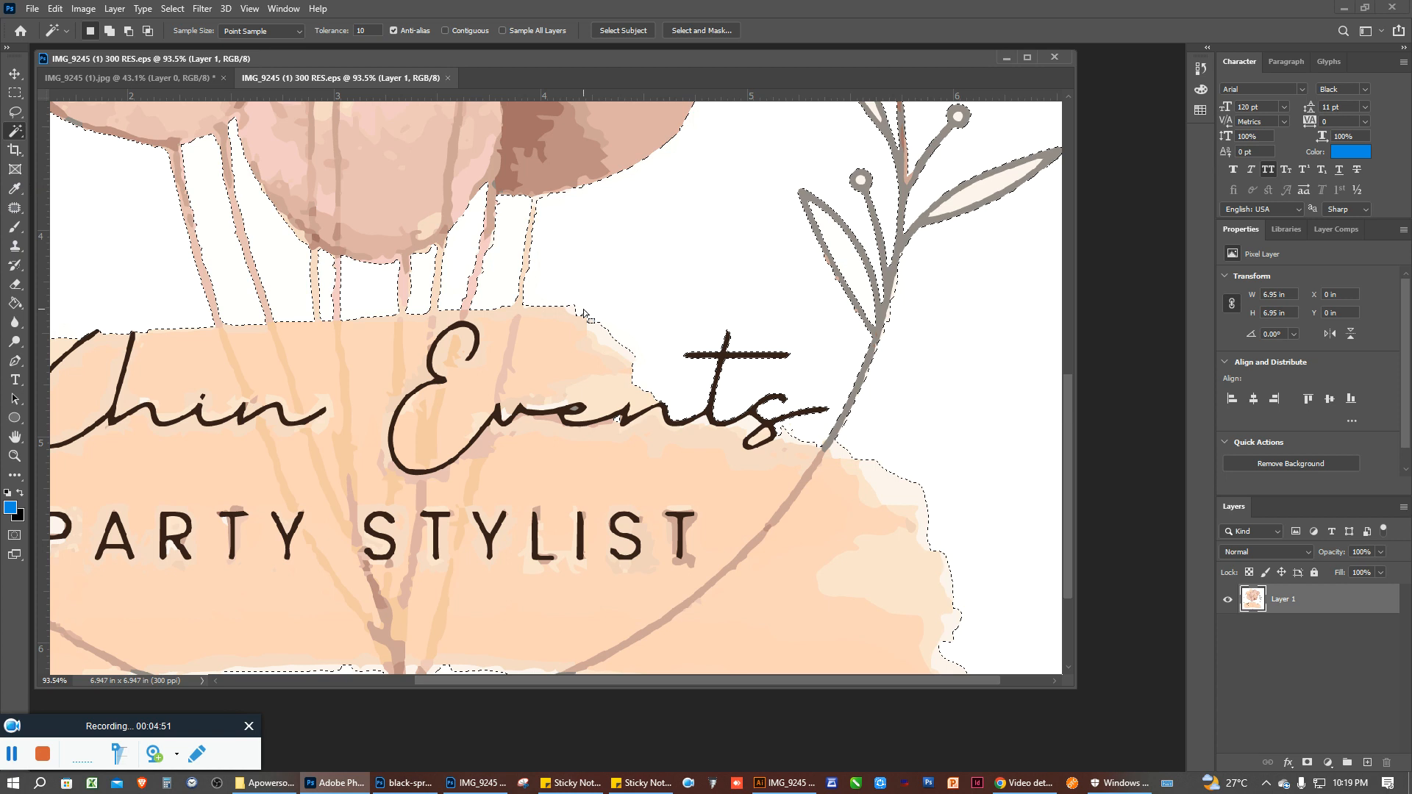
{"action": "scroll", "coordinate": [583, 314], "scroll_direction": "down", "scroll_amount": 5}
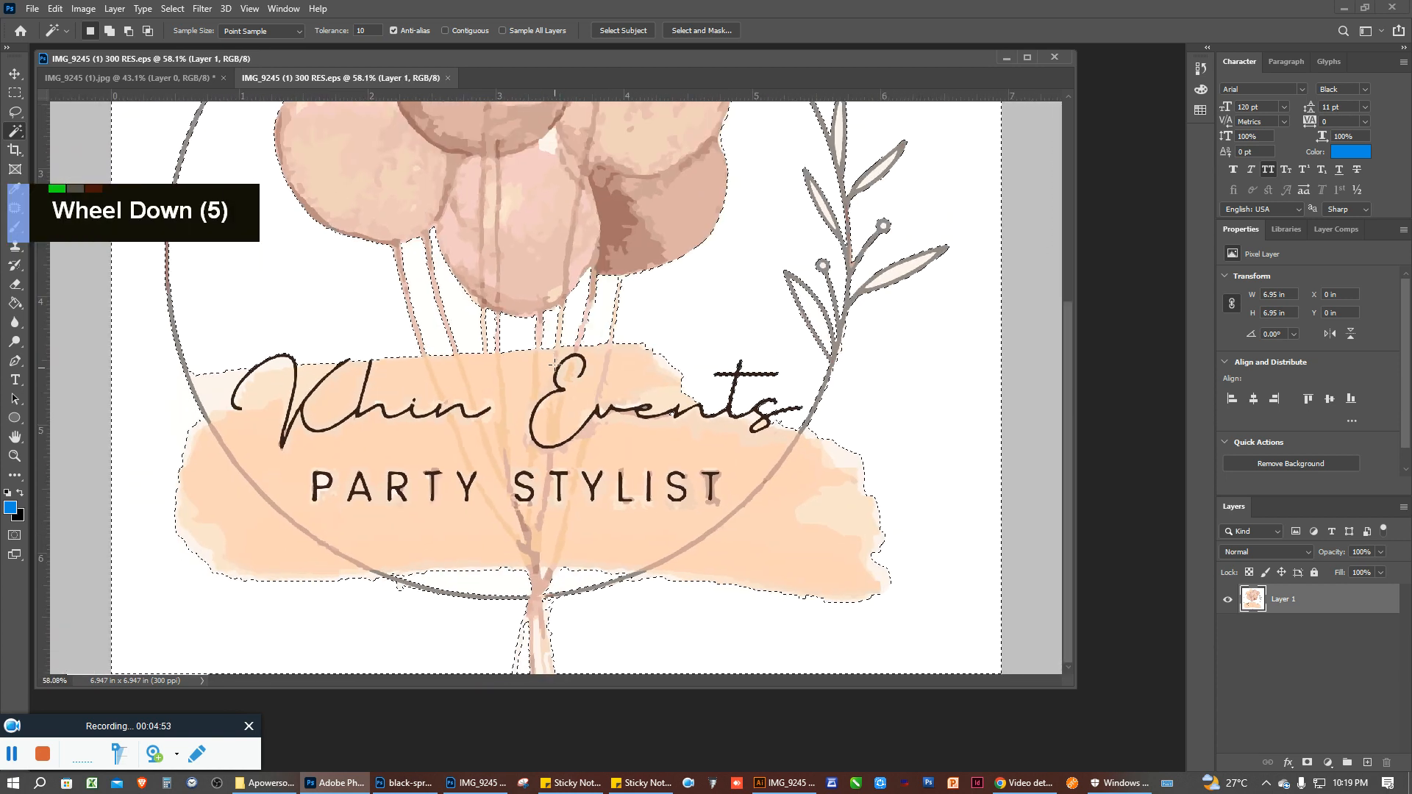
{"action": "scroll", "coordinate": [589, 370], "scroll_direction": "down", "scroll_amount": 4}
{"action": "key", "text": "Delete"}
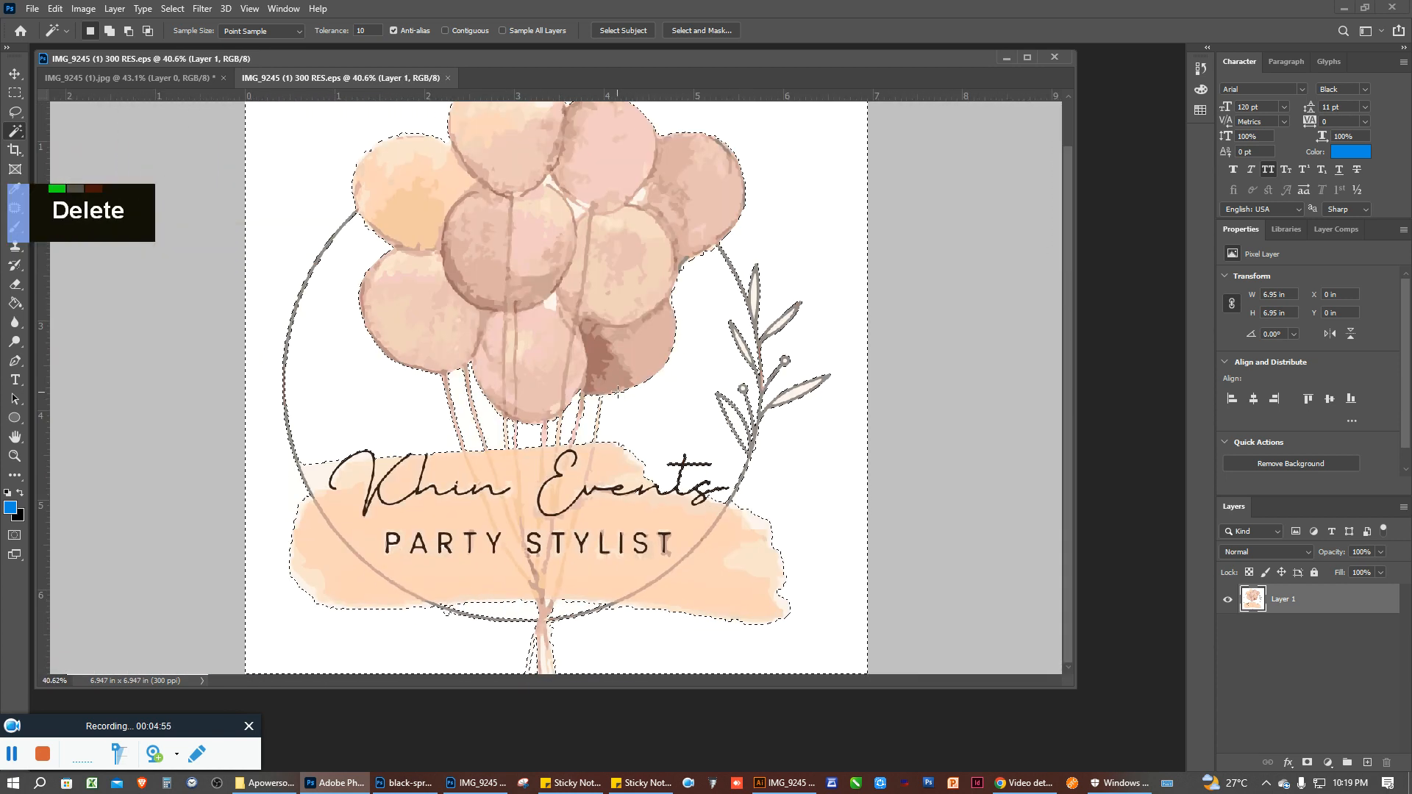
{"action": "key", "text": "ctrl+d"}
{"action": "scroll", "coordinate": [583, 467], "scroll_direction": "up", "scroll_amount": 2}
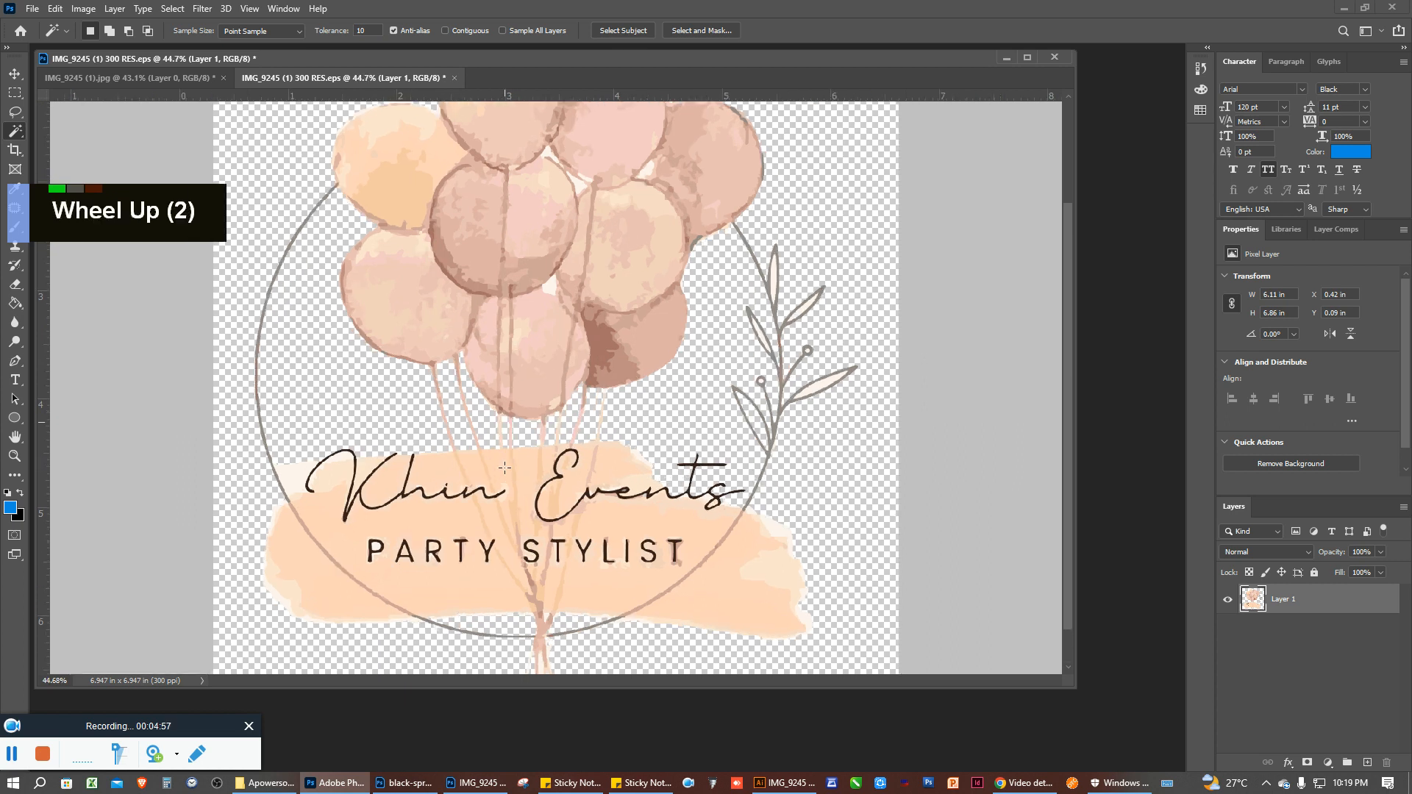
Add a new layer beneath the logo layer and fill it with the black background color
{"action": "left_click", "coordinate": [1367, 763], "text": "ctrl"}
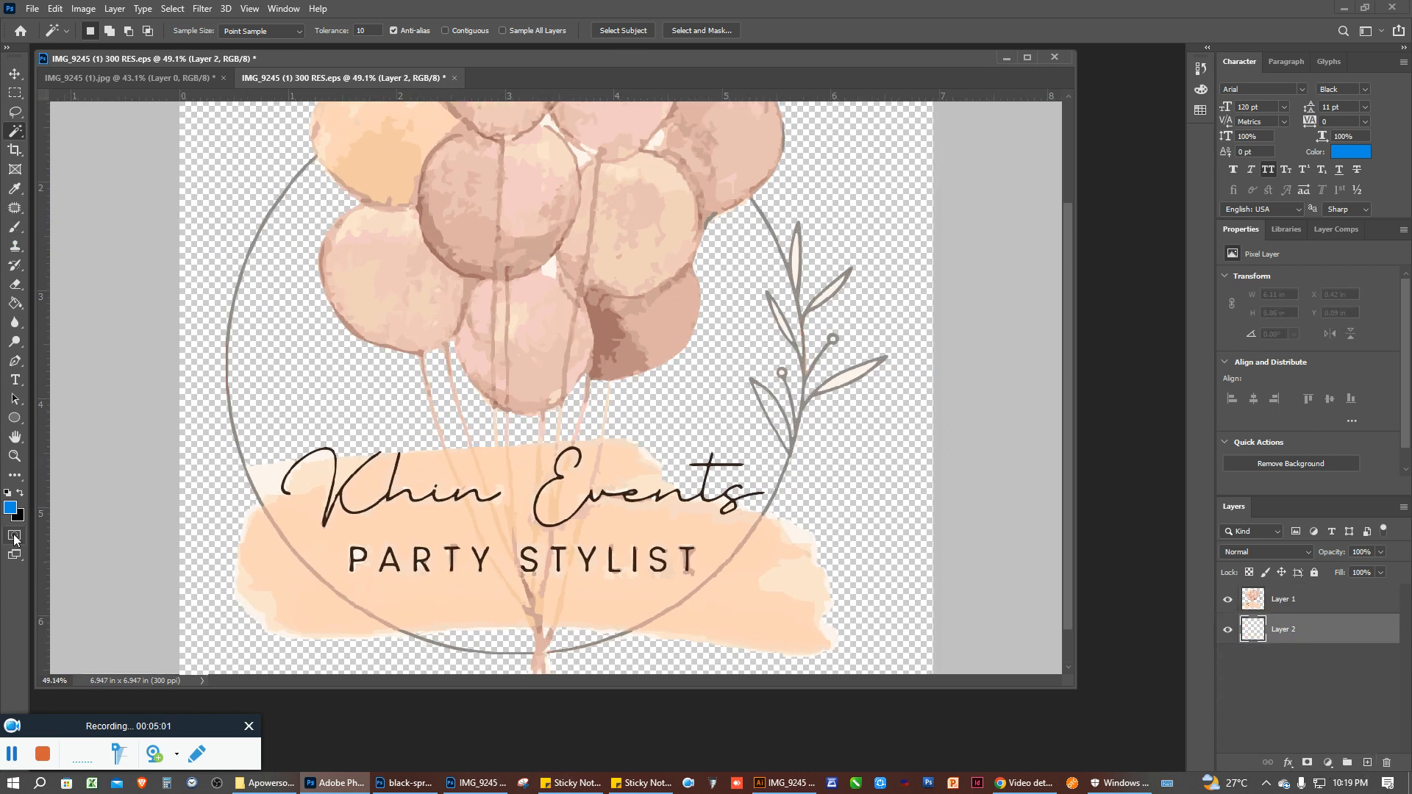
{"action": "key", "text": "ctrl+Delete"}
{"action": "key", "text": "ctrl+d"}
{"action": "scroll", "coordinate": [190, 362], "scroll_direction": "down", "scroll_amount": 1}
{"action": "scroll", "coordinate": [190, 362], "scroll_direction": "down", "scroll_amount": 5}
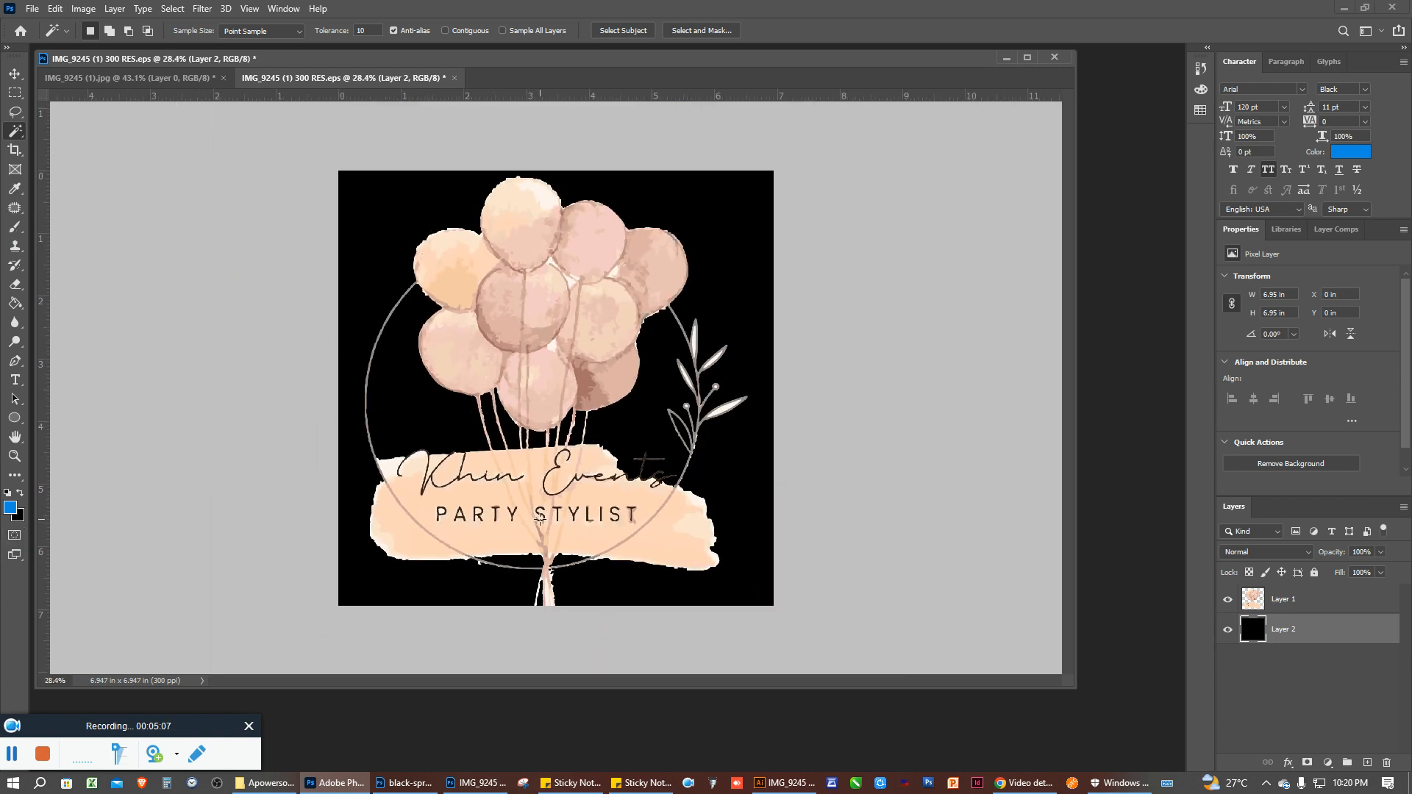
Duplicate the logo layer and give the copy a white Outer Glow with 100% opacity, 14% spread and 18 px size
{"action": "scroll", "coordinate": [612, 461], "scroll_direction": "up", "scroll_amount": 1}
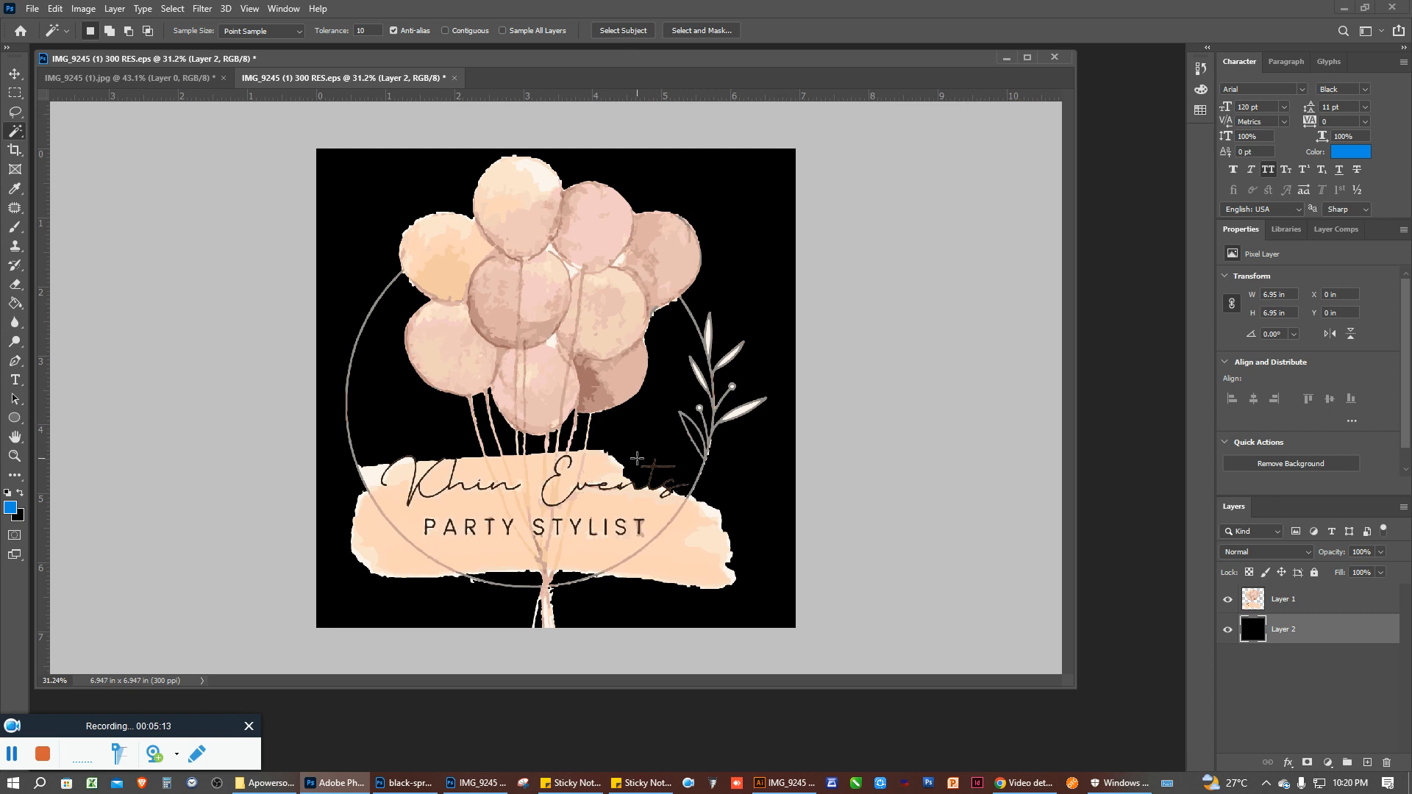
{"action": "scroll", "coordinate": [625, 462], "scroll_direction": "up", "scroll_amount": 17}
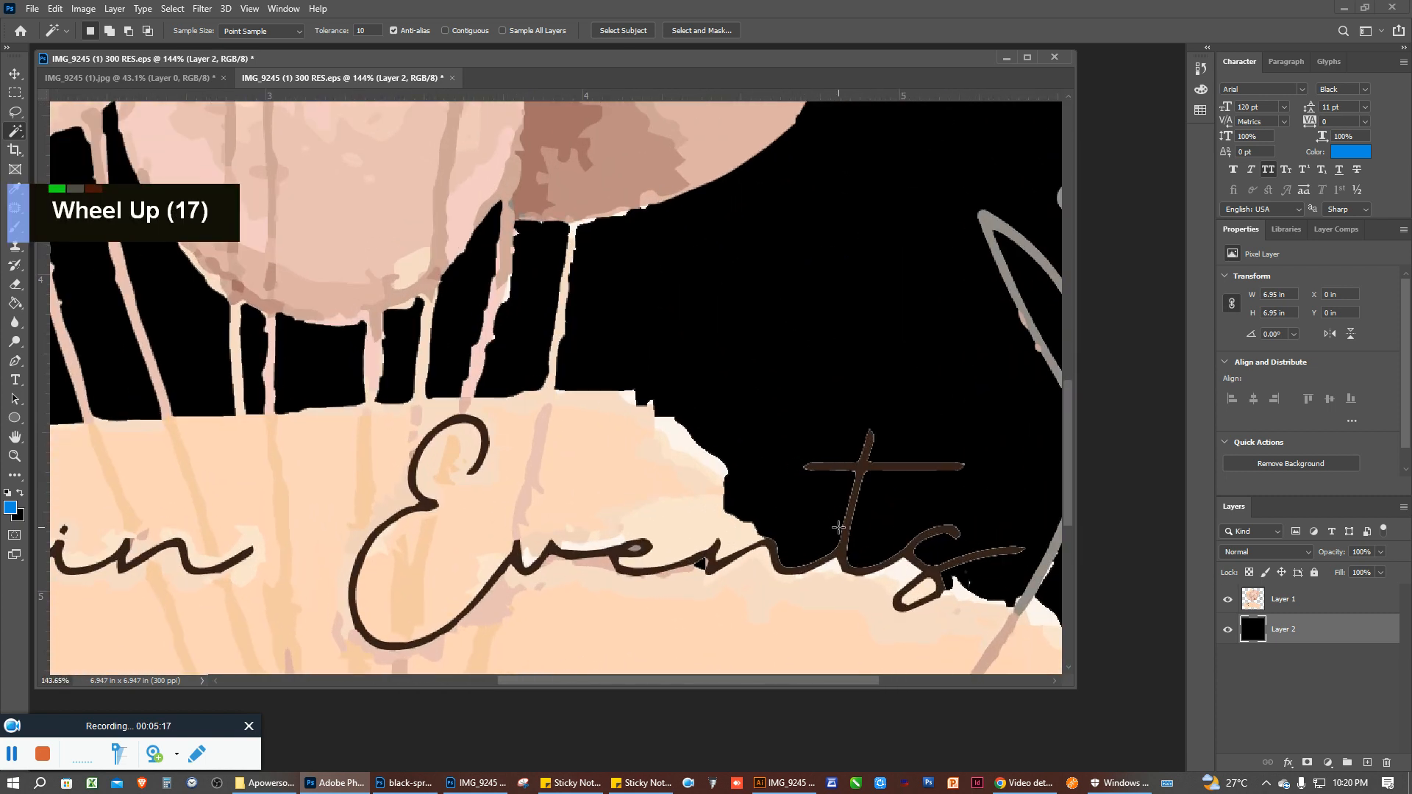
{"action": "scroll", "coordinate": [857, 560], "scroll_direction": "down", "scroll_amount": 4}
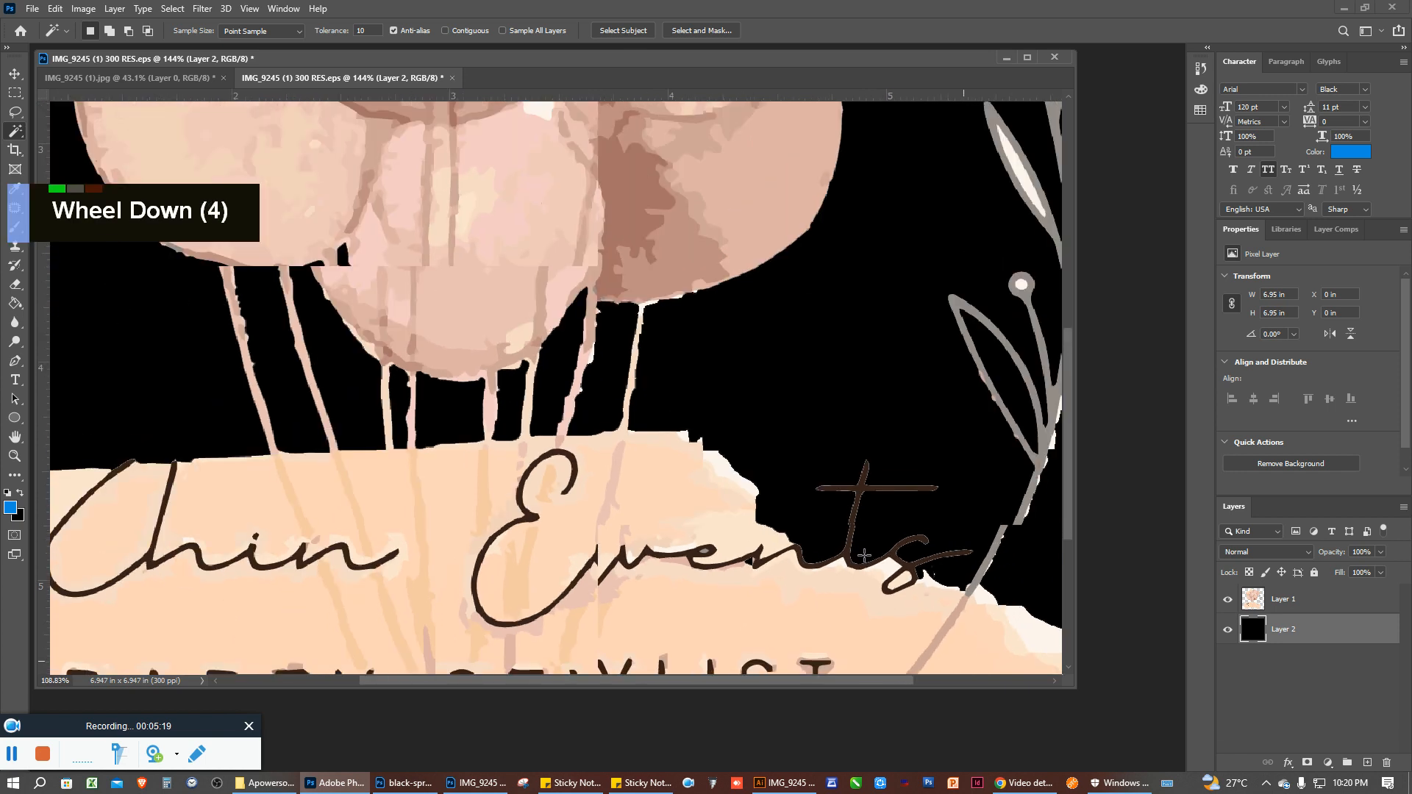
{"action": "left_click", "coordinate": [1286, 600]}
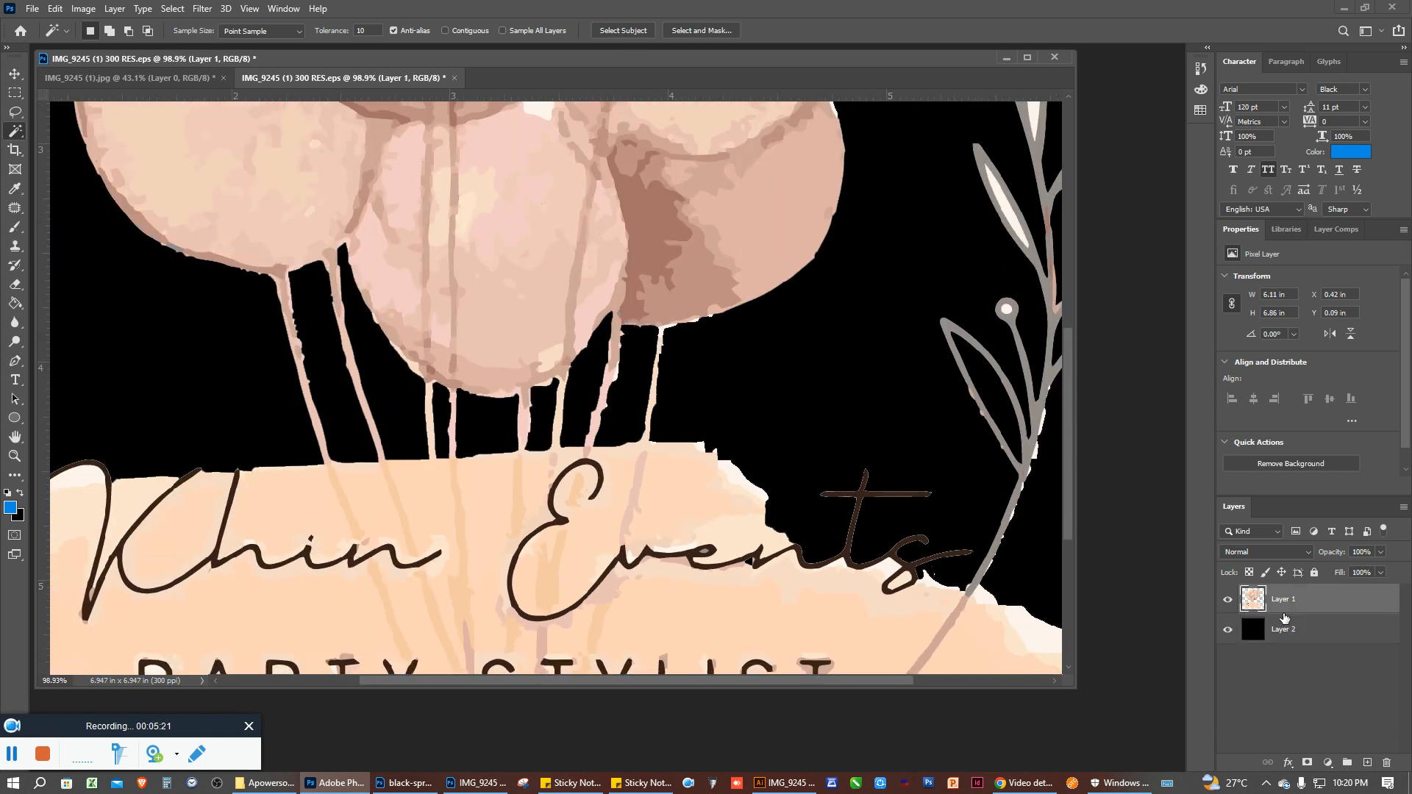
{"action": "key", "text": "ctrl+j"}
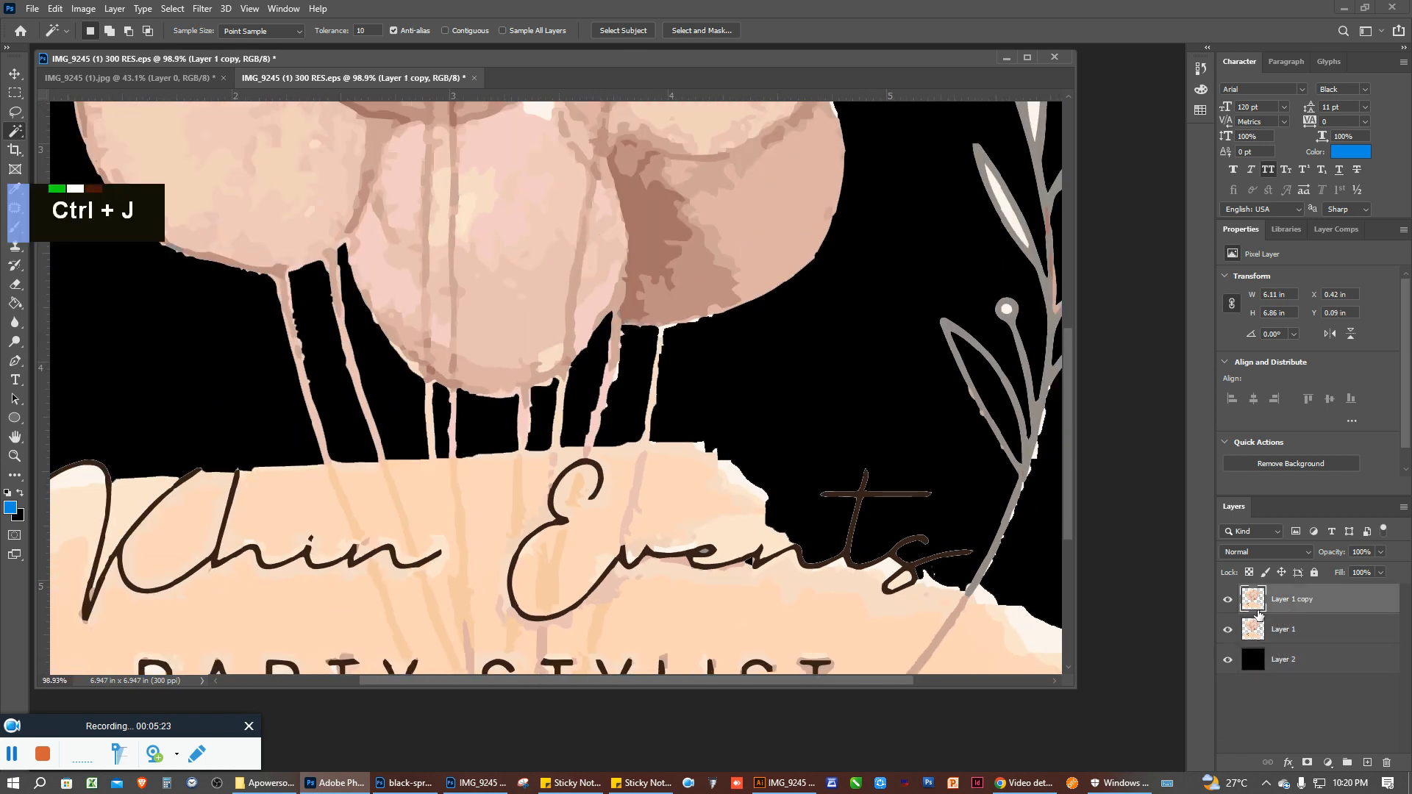
{"action": "left_click", "coordinate": [1288, 763]}
{"action": "left_click", "coordinate": [1352, 739]}
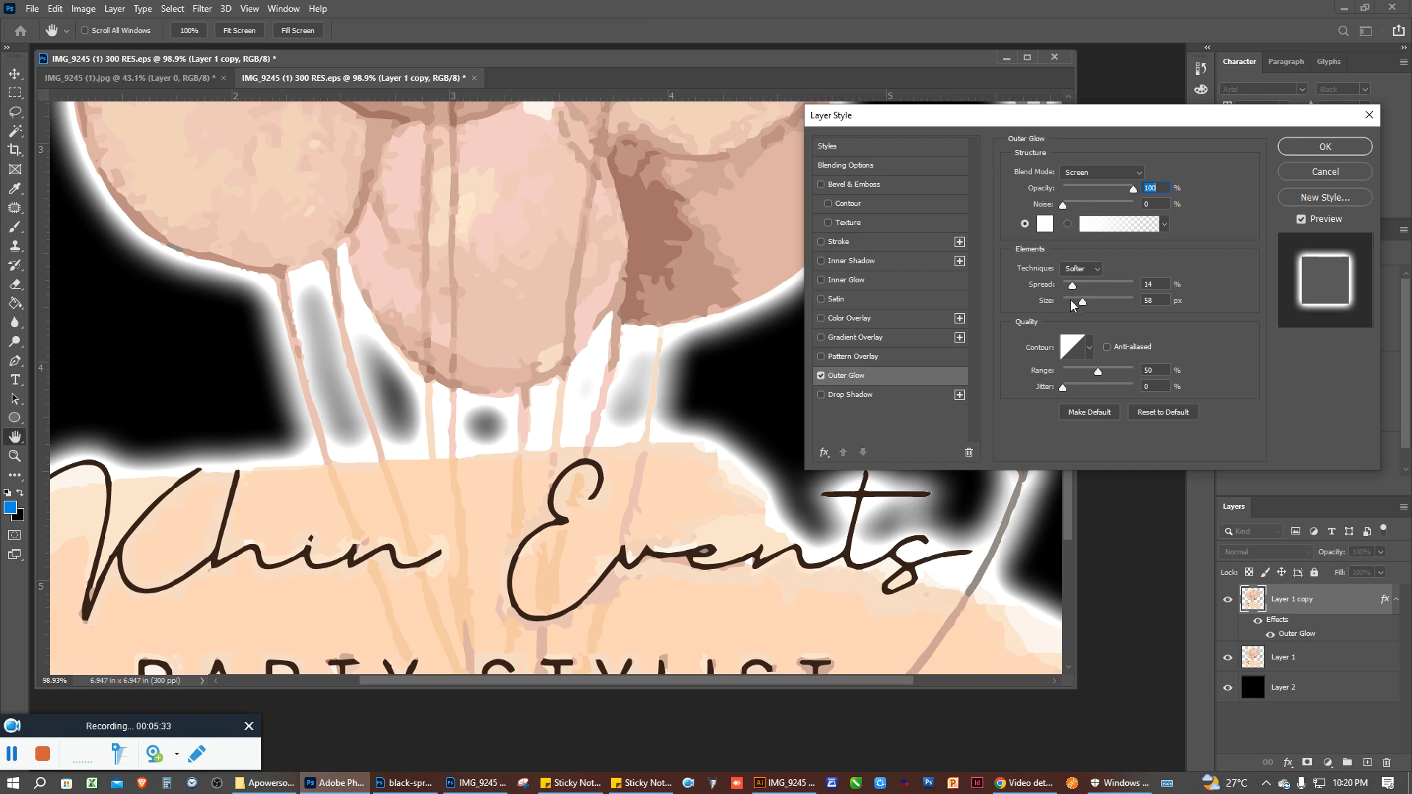
{"action": "left_click", "coordinate": [1071, 300]}
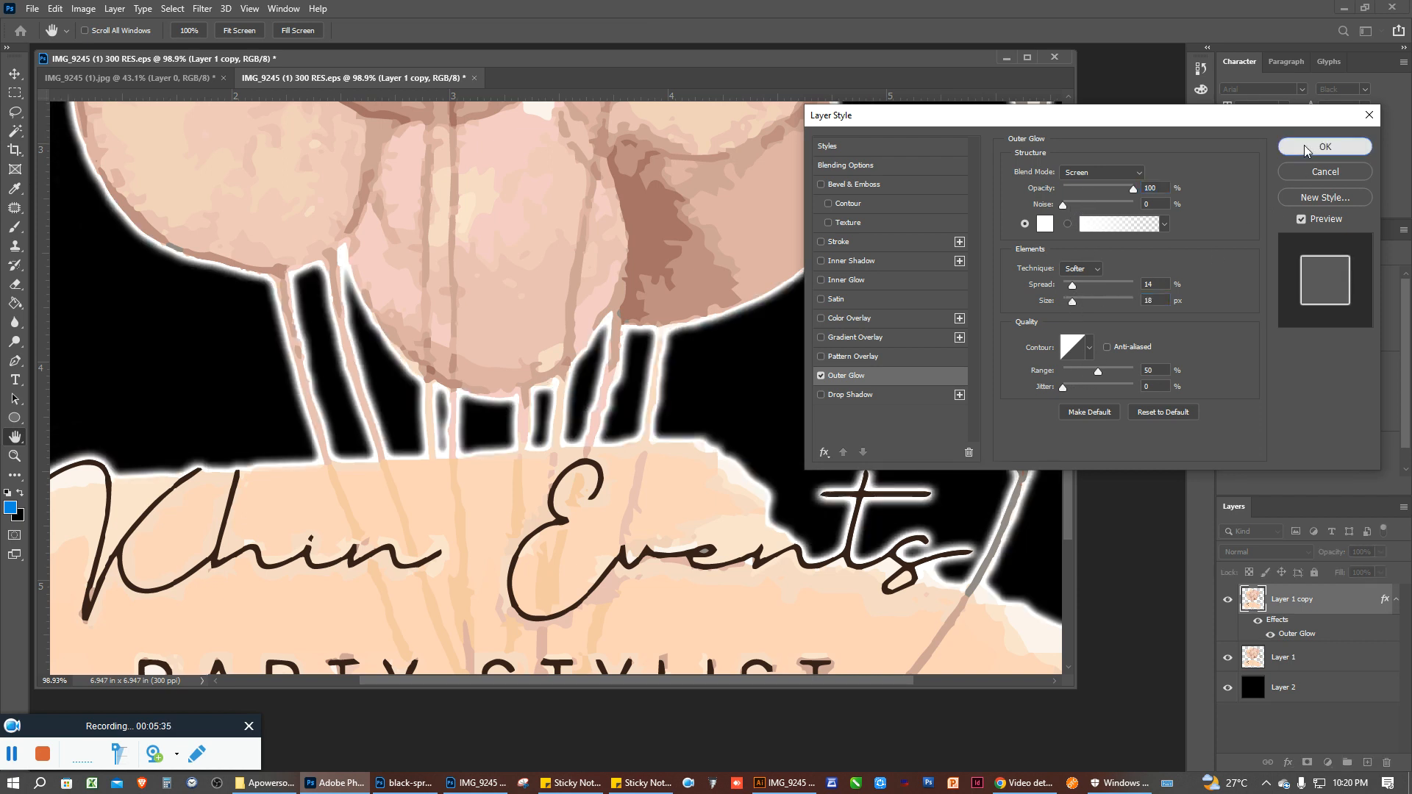
{"action": "left_click", "coordinate": [1324, 146]}
{"action": "key", "text": "w"}
{"action": "scroll", "coordinate": [507, 422], "scroll_direction": "down", "scroll_amount": 7}
{"action": "scroll", "coordinate": [507, 422], "scroll_direction": "down", "scroll_amount": 6}
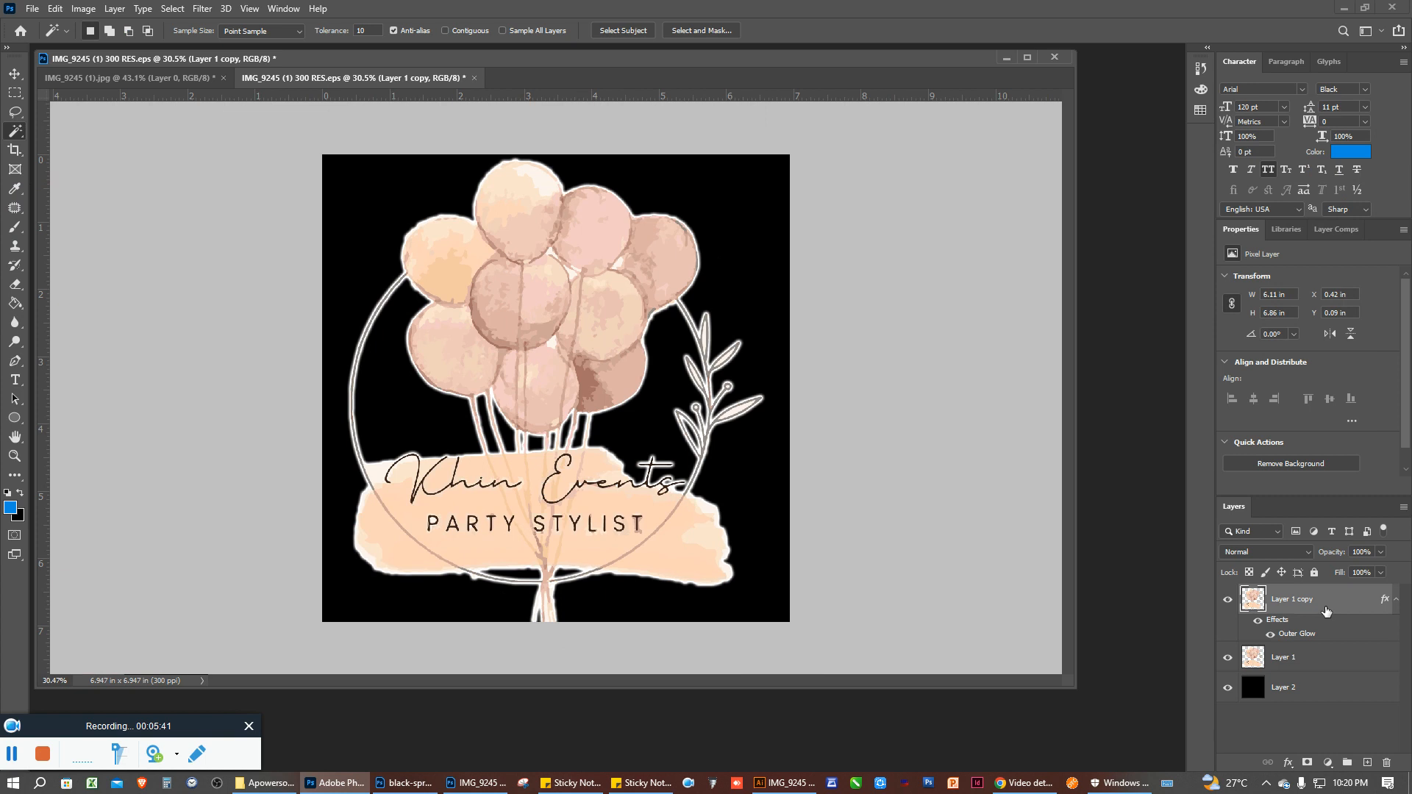
Rasterize the layer style of the glowing logo copy
{"action": "scroll", "coordinate": [572, 402], "scroll_direction": "up", "scroll_amount": 3}
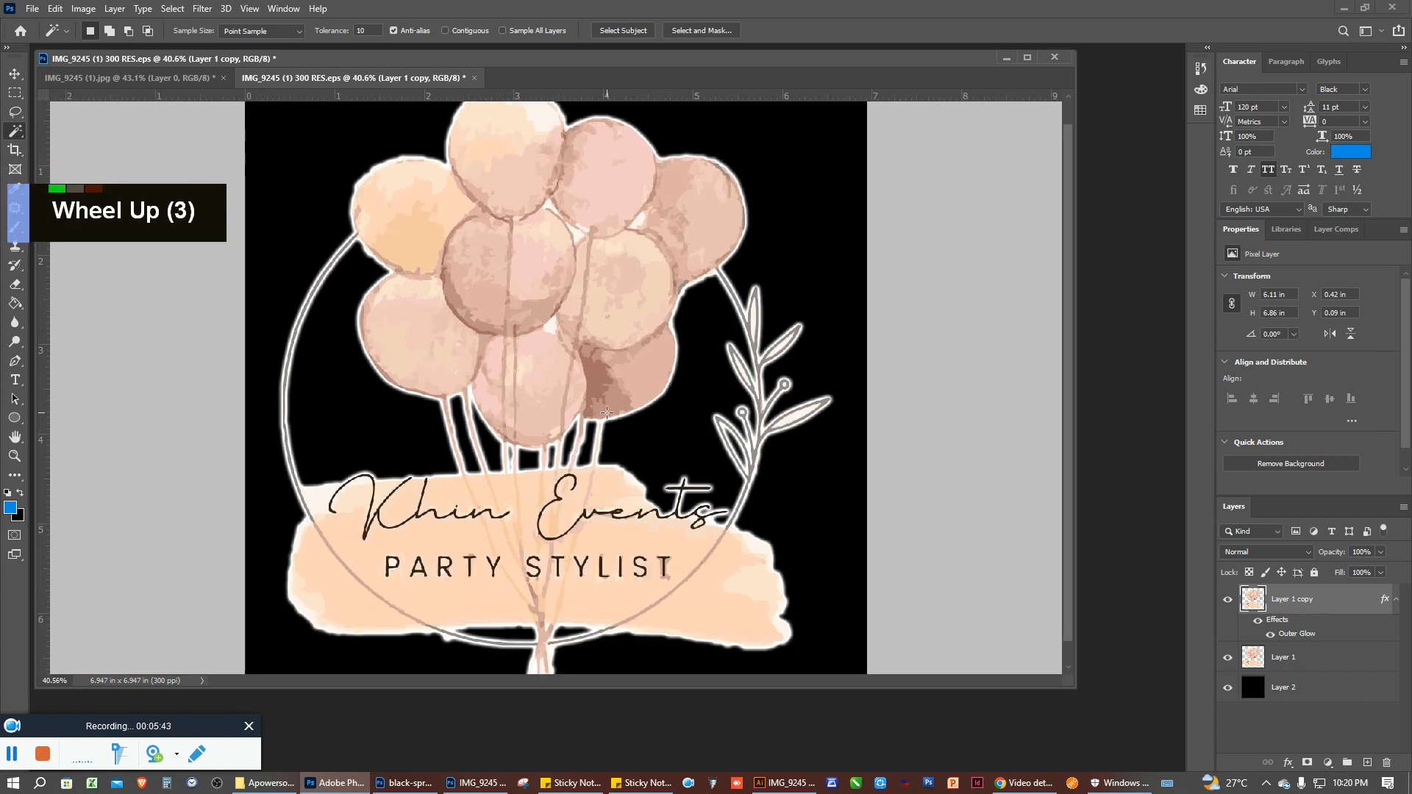
{"action": "scroll", "coordinate": [607, 412], "scroll_direction": "up", "scroll_amount": 3}
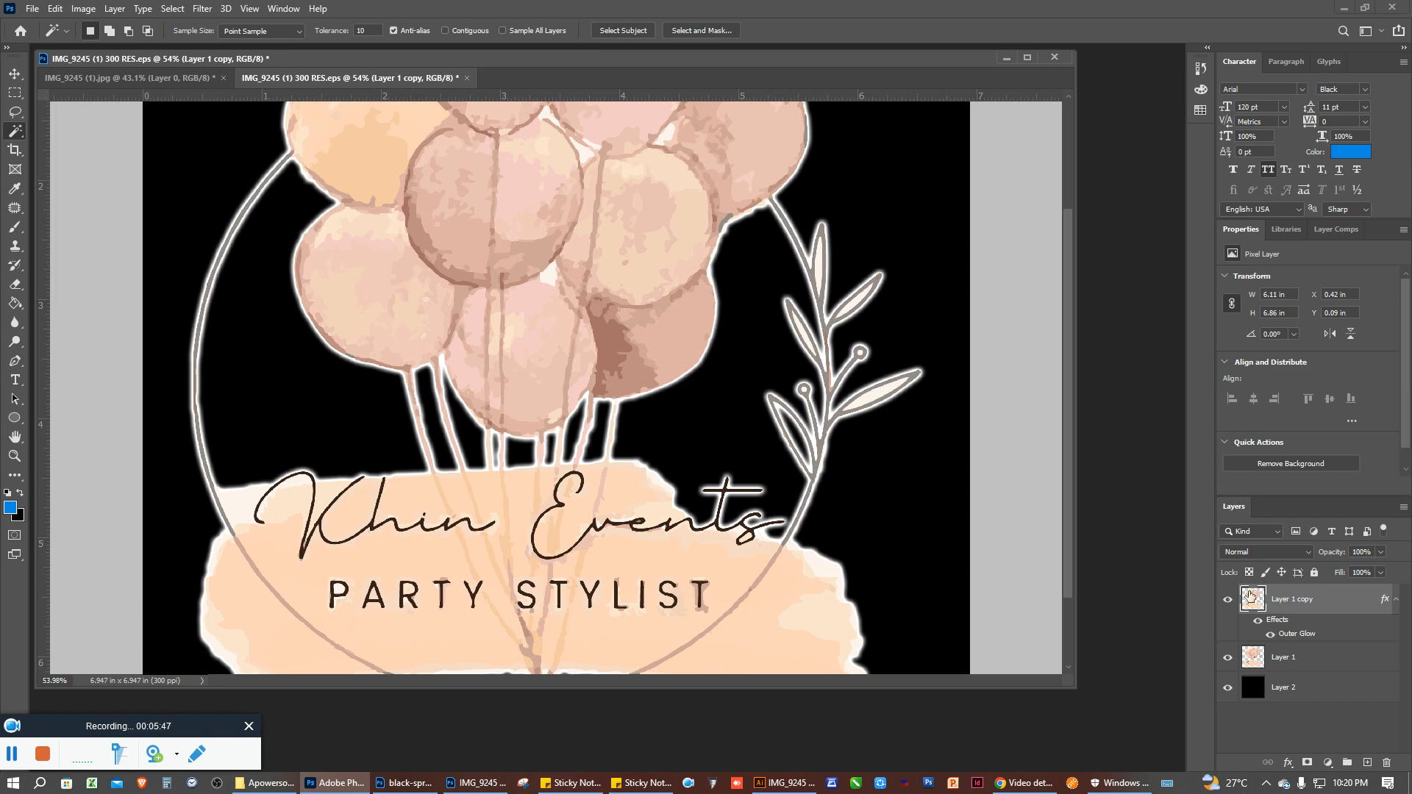
{"action": "right_click", "coordinate": [1292, 601]}
{"action": "right_click", "coordinate": [1313, 600]}
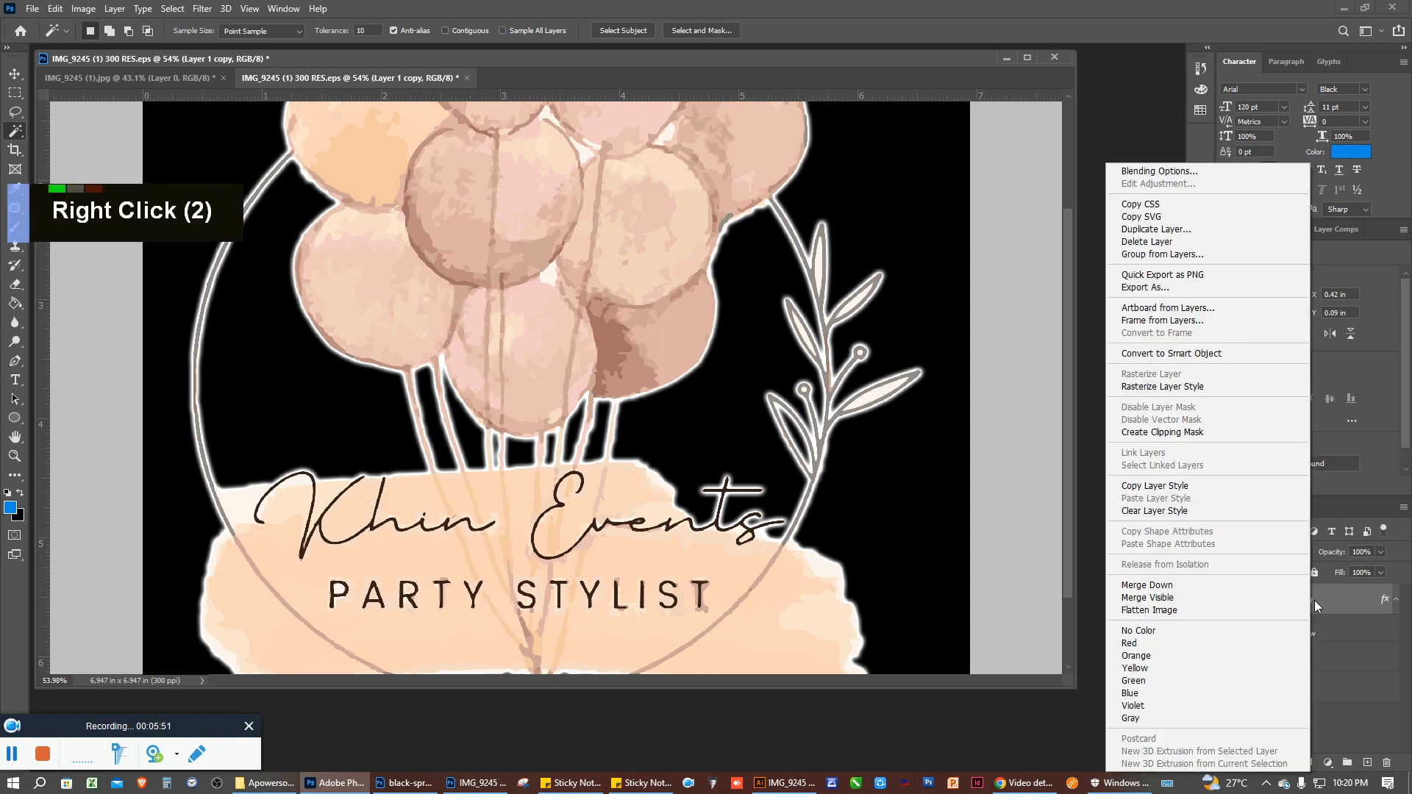
{"action": "left_click", "coordinate": [1316, 601]}
{"action": "right_click", "coordinate": [1319, 603]}
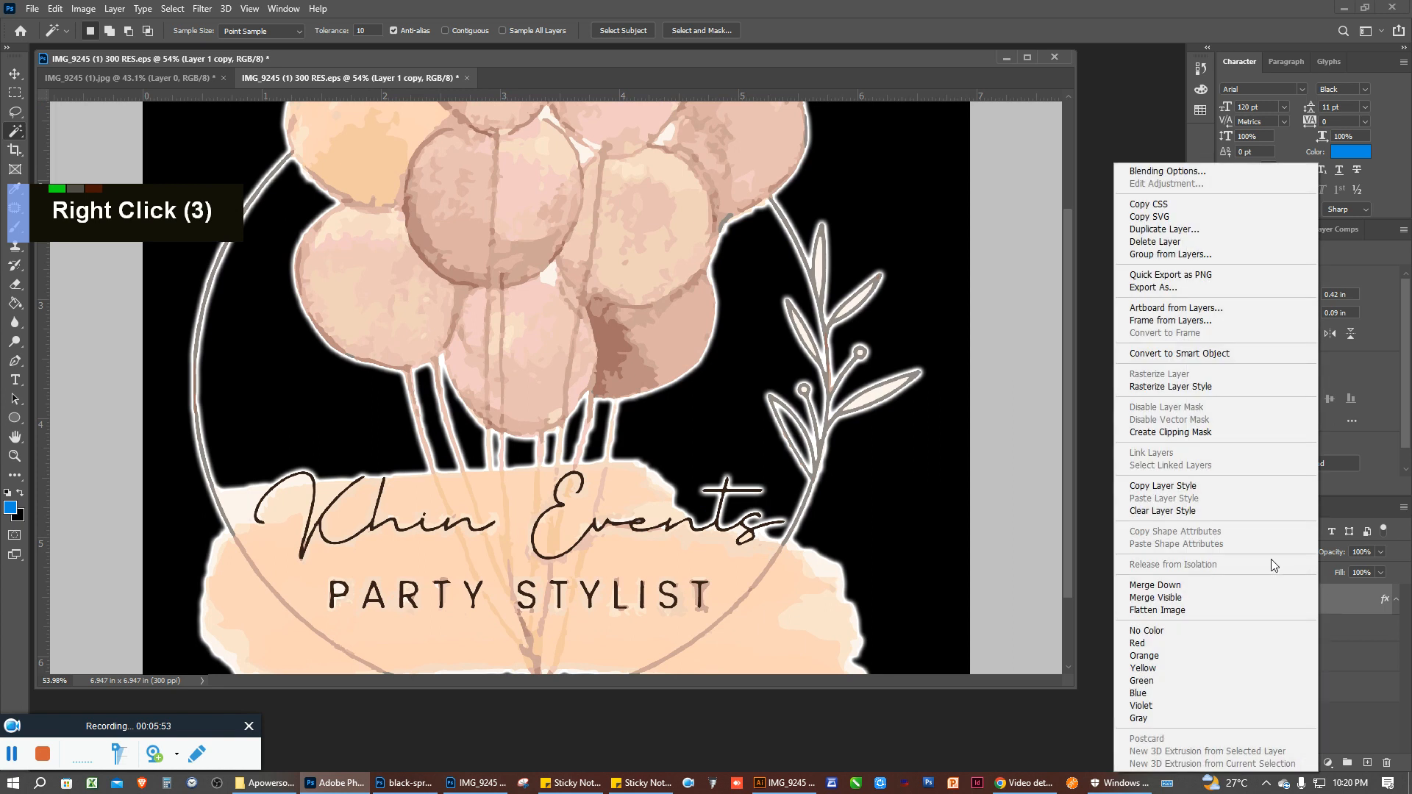
{"action": "left_click", "coordinate": [1179, 389]}
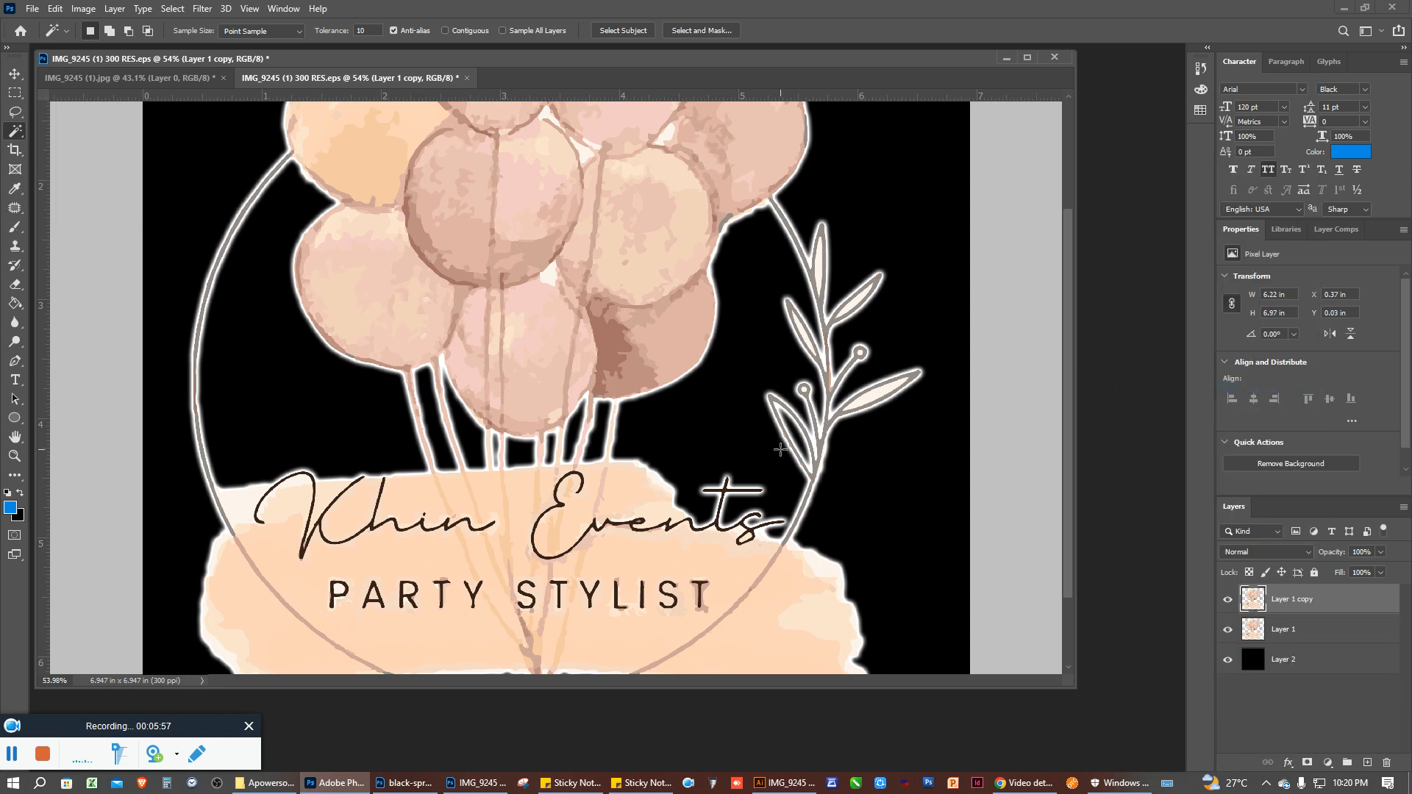
{"action": "scroll", "coordinate": [749, 453], "scroll_direction": "down", "scroll_amount": 2}
{"action": "scroll", "coordinate": [706, 471], "scroll_direction": "up", "scroll_amount": 4}
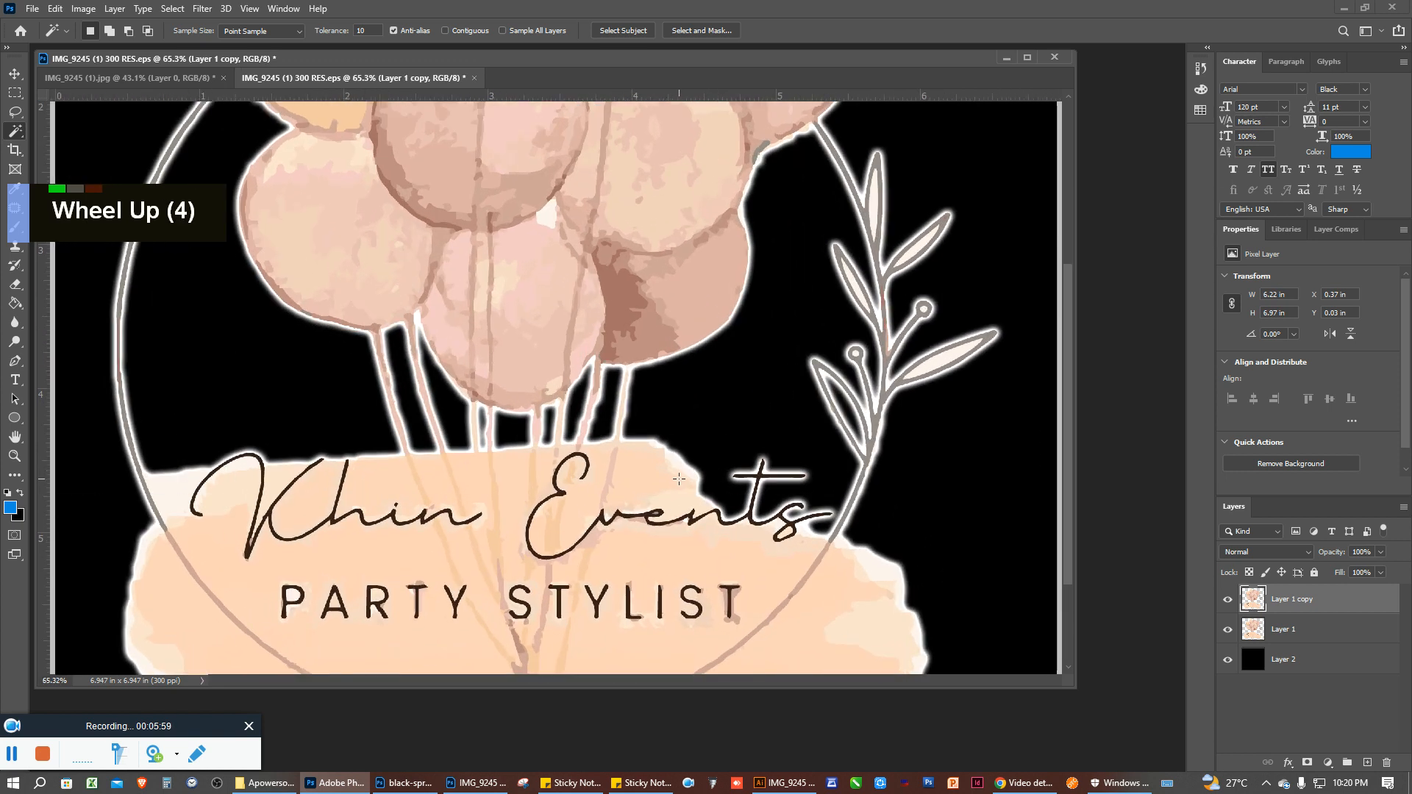
Copy the glowing area around the "ts" of "Events", about 1.16 by 0.63 in, to a new layer and delete the full glowing logo copy
{"action": "key", "text": "m"}
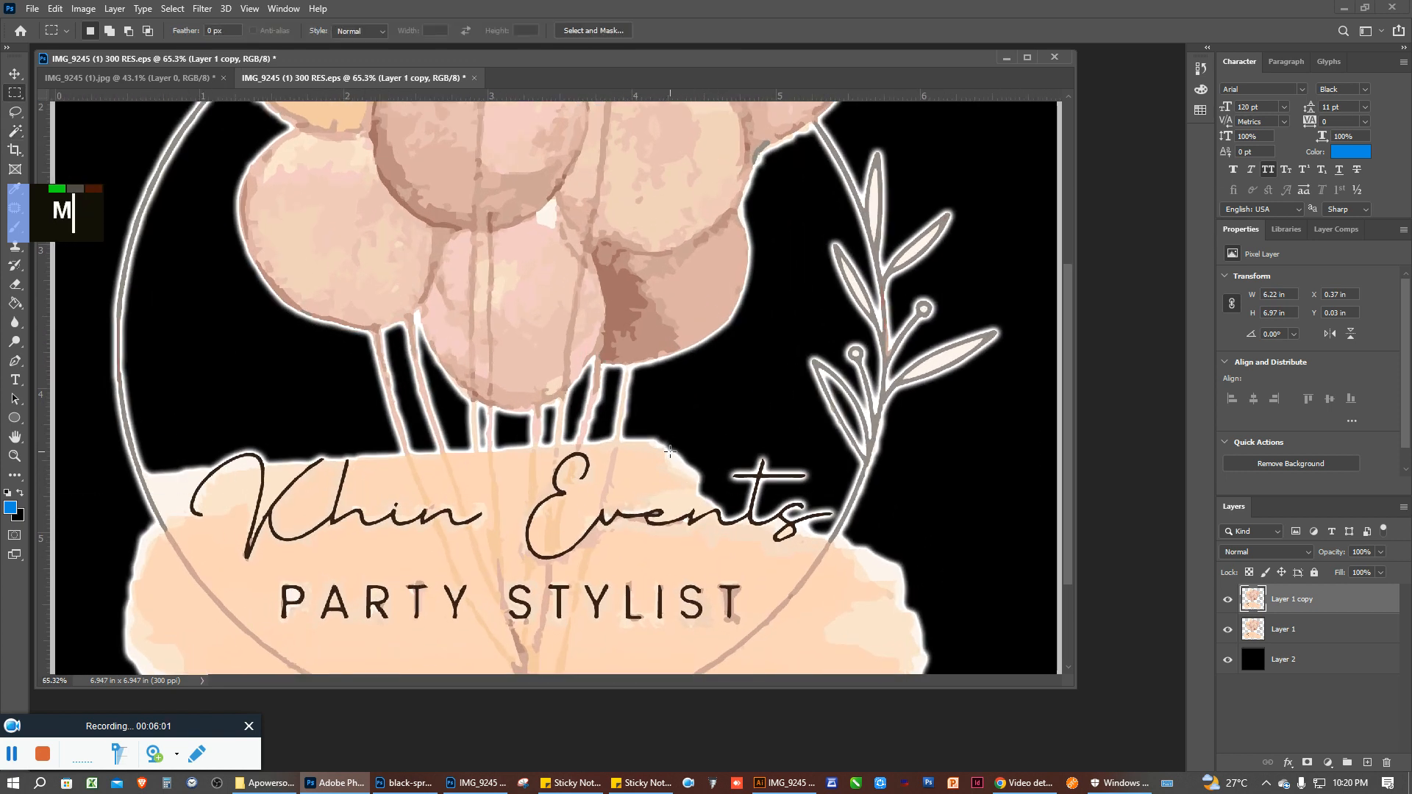
{"action": "left_click_drag", "start_coordinate": [660, 436], "coordinate": [855, 563]}
{"action": "left_click", "coordinate": [736, 408]}
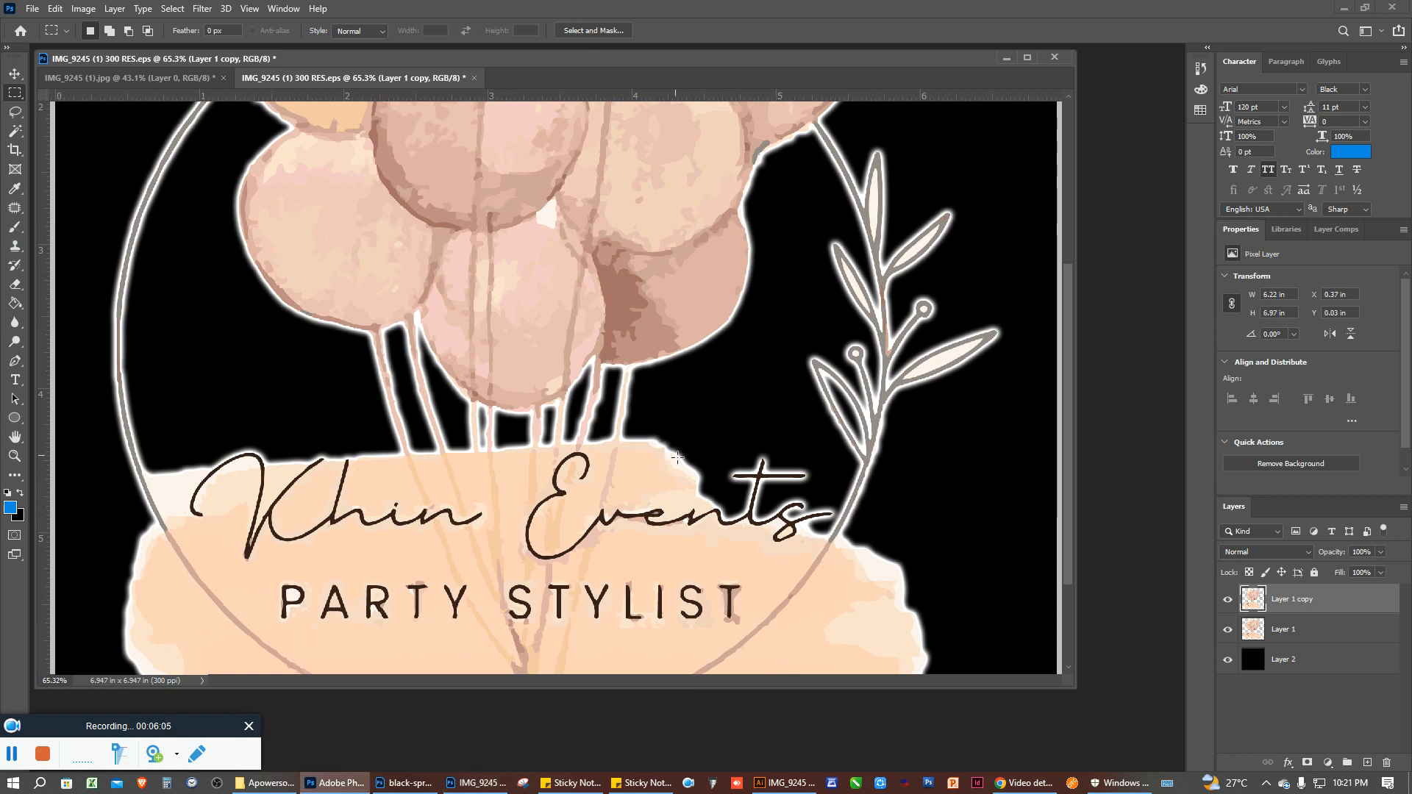
{"action": "left_click_drag", "start_coordinate": [675, 454], "coordinate": [845, 543]}
{"action": "key", "text": "ctrl+j"}
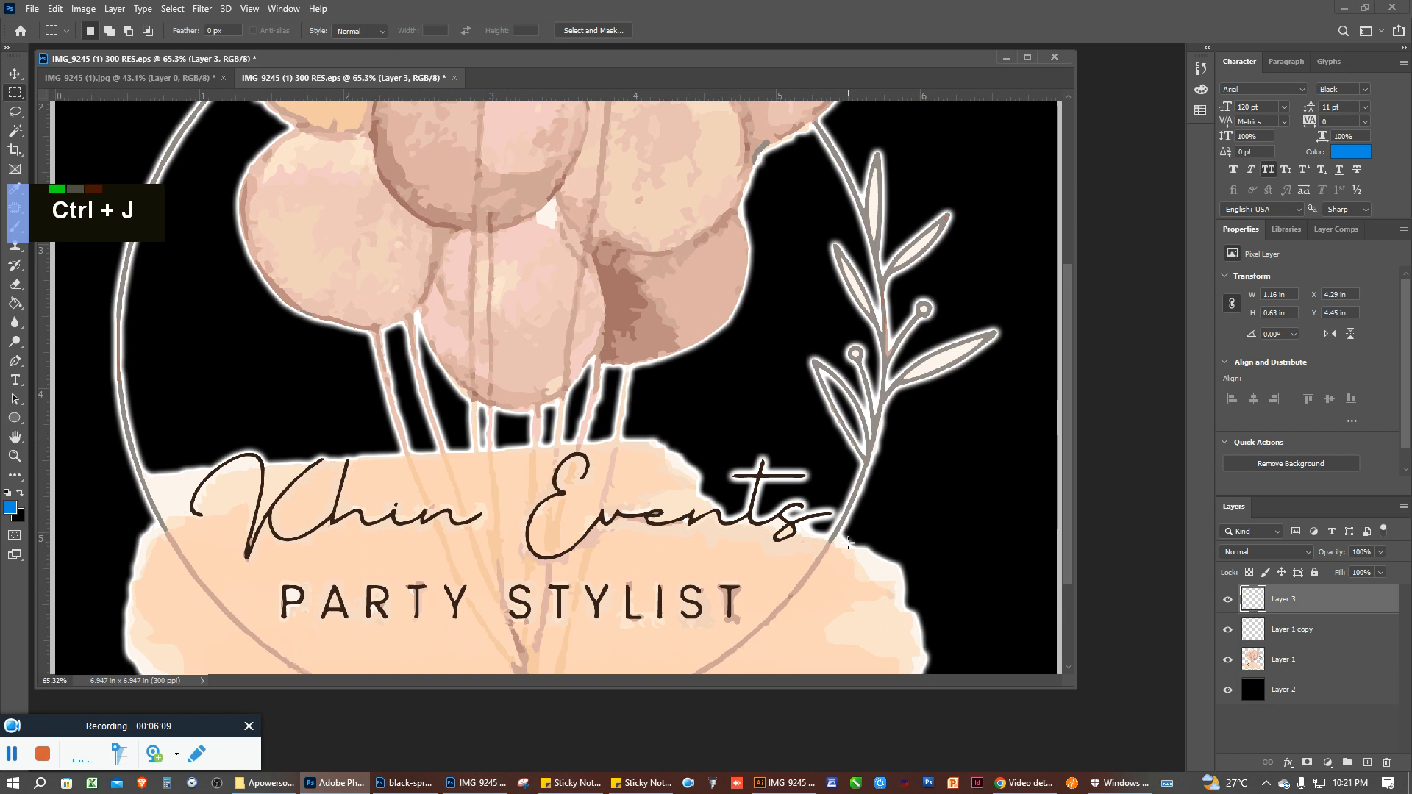
{"action": "left_click", "coordinate": [1283, 631]}
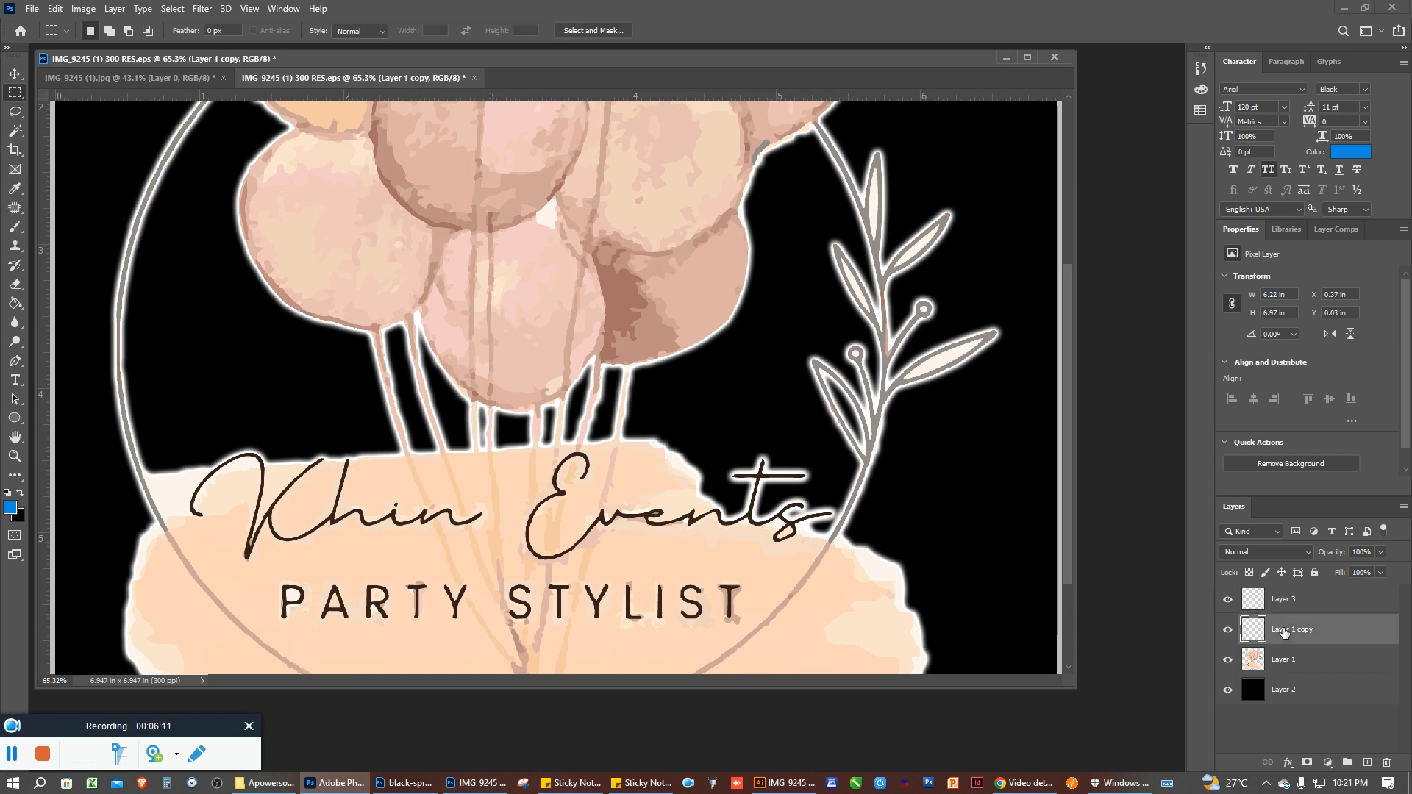
{"action": "key", "text": "Delete"}
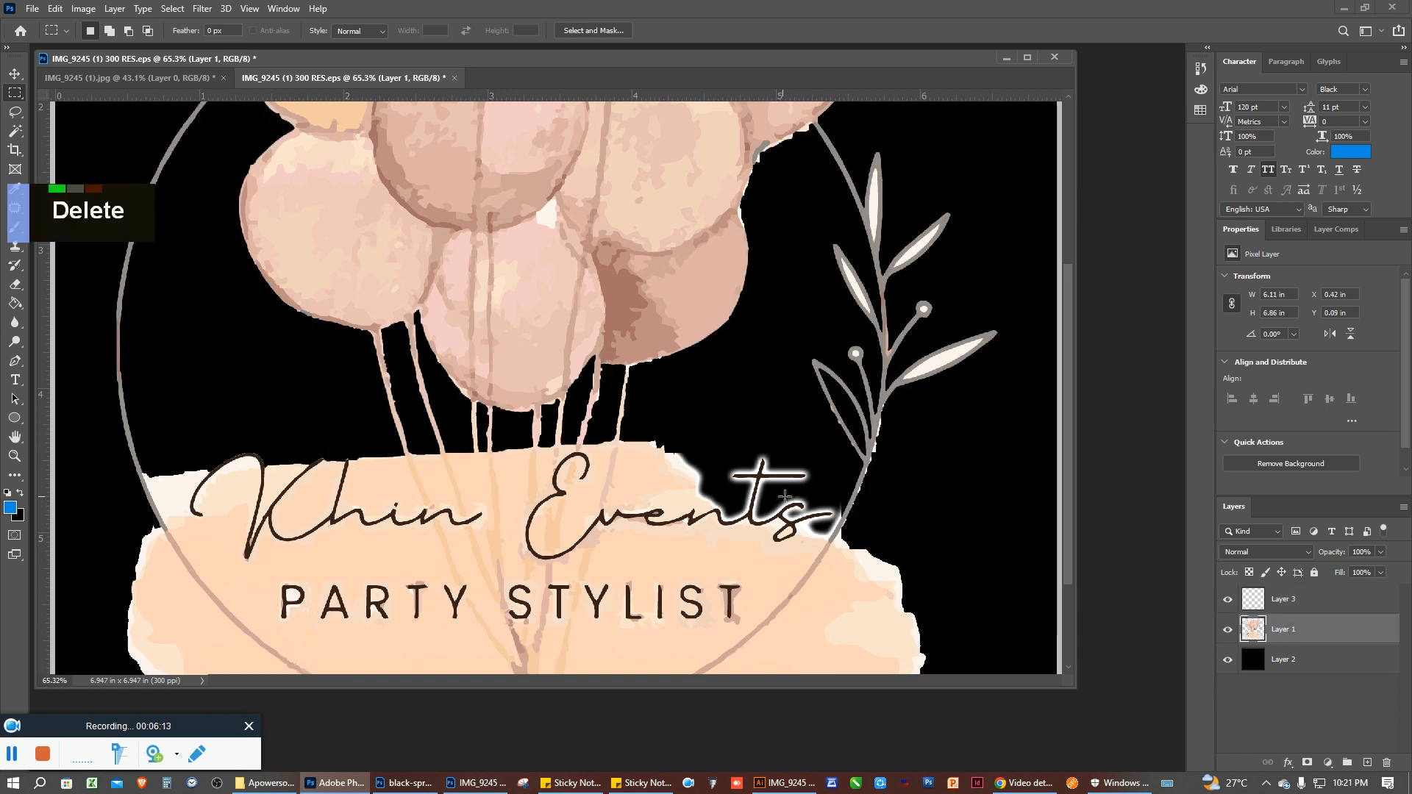
Erase the excess white glow between the final "s" and the branch stem on Layer 3 with a 100 px eraser
{"action": "scroll", "coordinate": [786, 497], "scroll_direction": "down", "scroll_amount": 2}
{"action": "scroll", "coordinate": [727, 547], "scroll_direction": "up", "scroll_amount": 3}
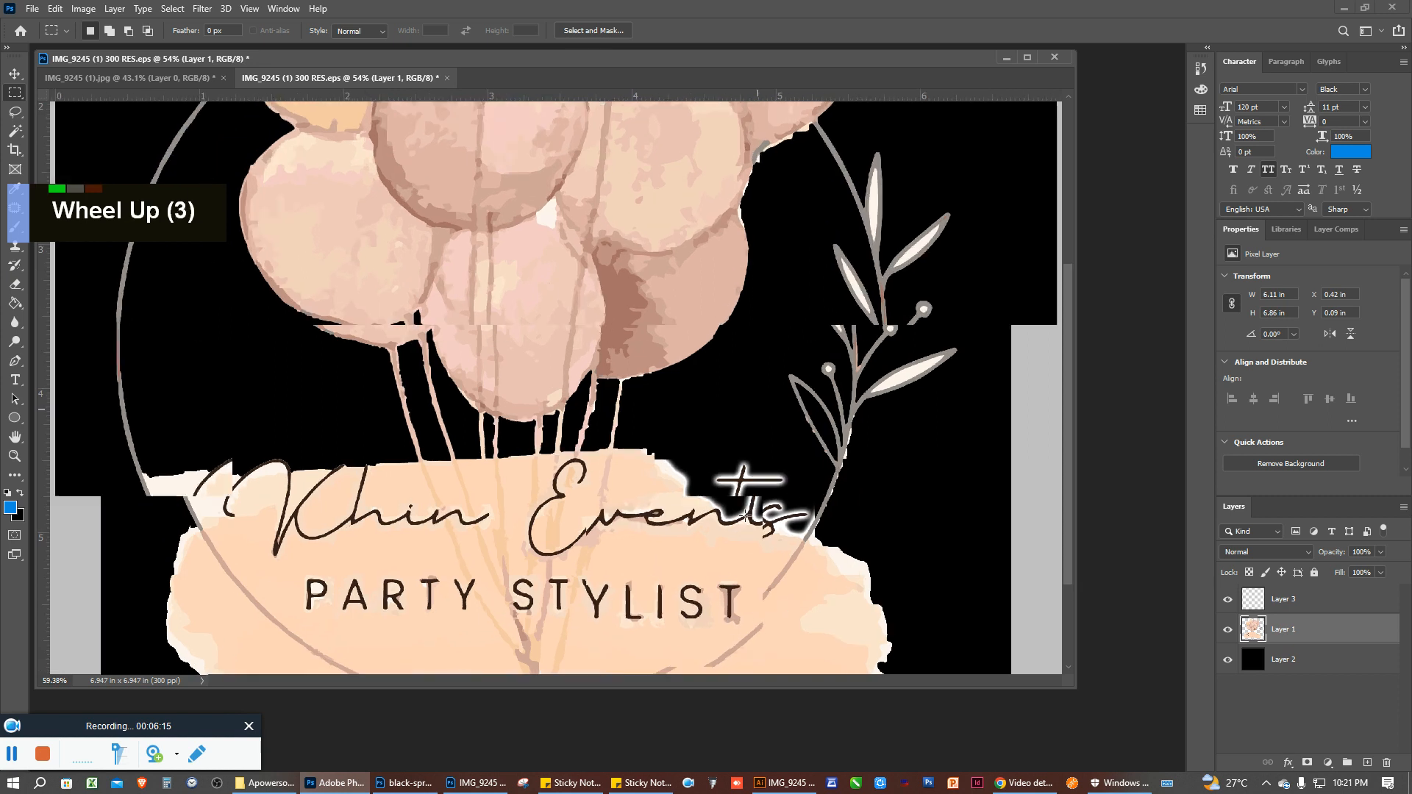
{"action": "scroll", "coordinate": [743, 483], "scroll_direction": "up", "scroll_amount": 9}
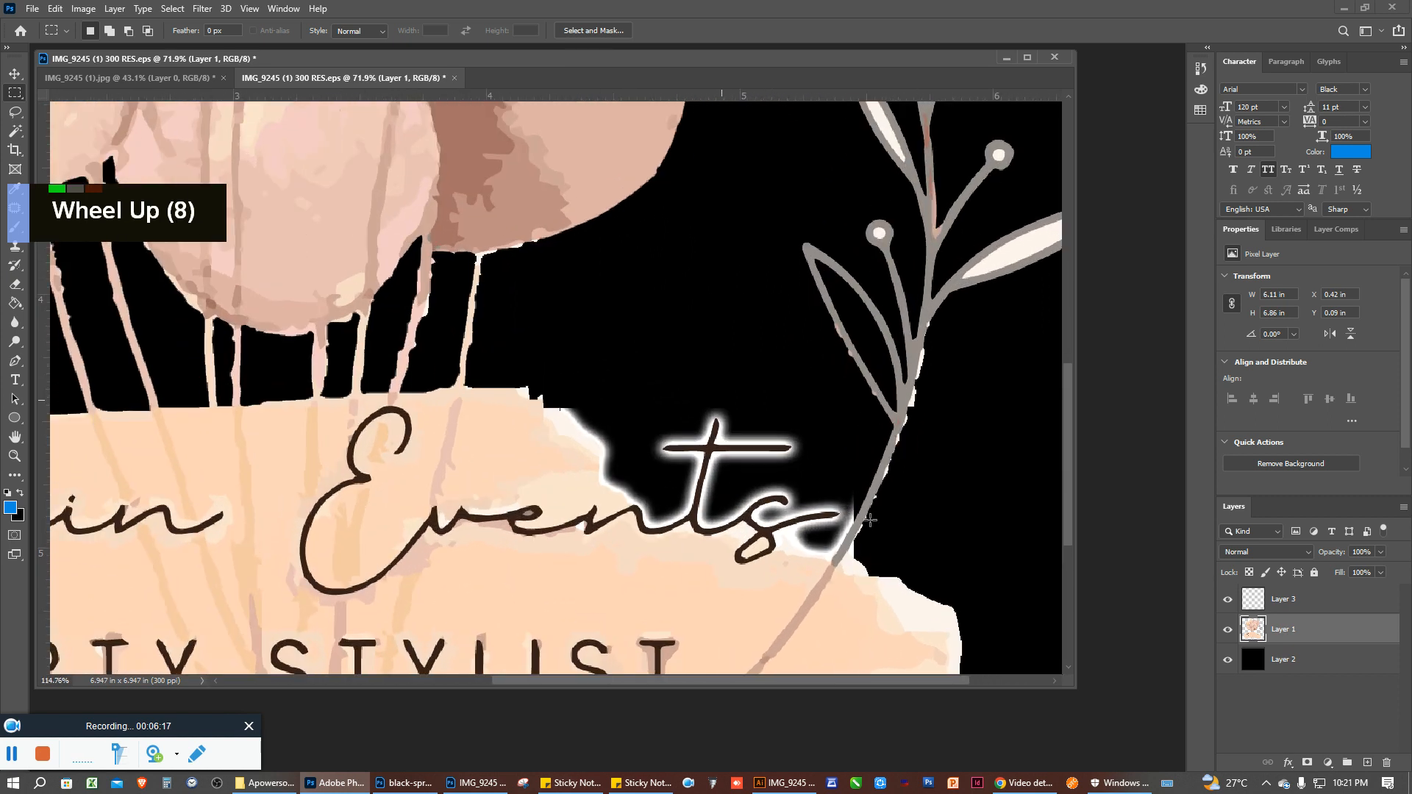
{"action": "scroll", "coordinate": [861, 521], "scroll_direction": "up", "scroll_amount": 4}
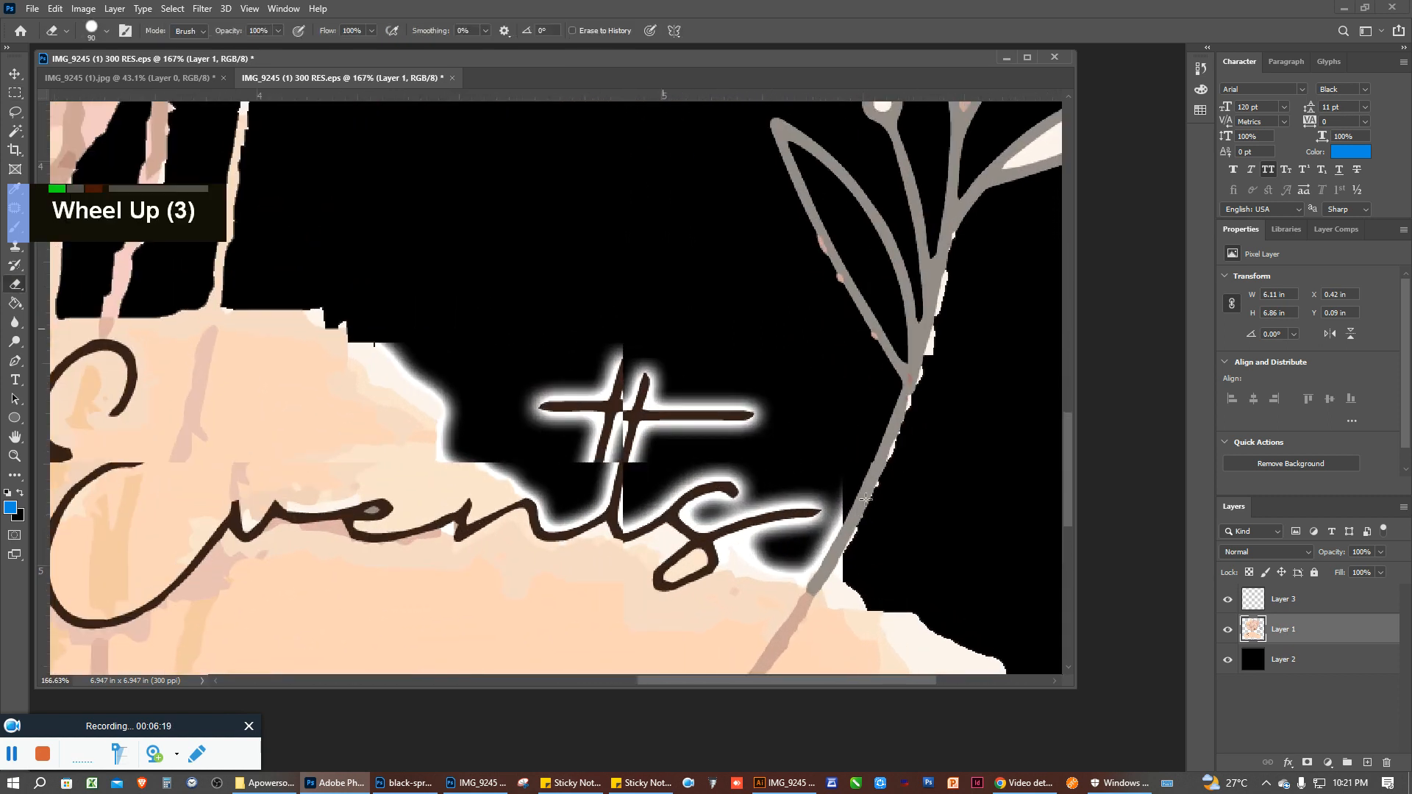
{"action": "key", "text": "e"}
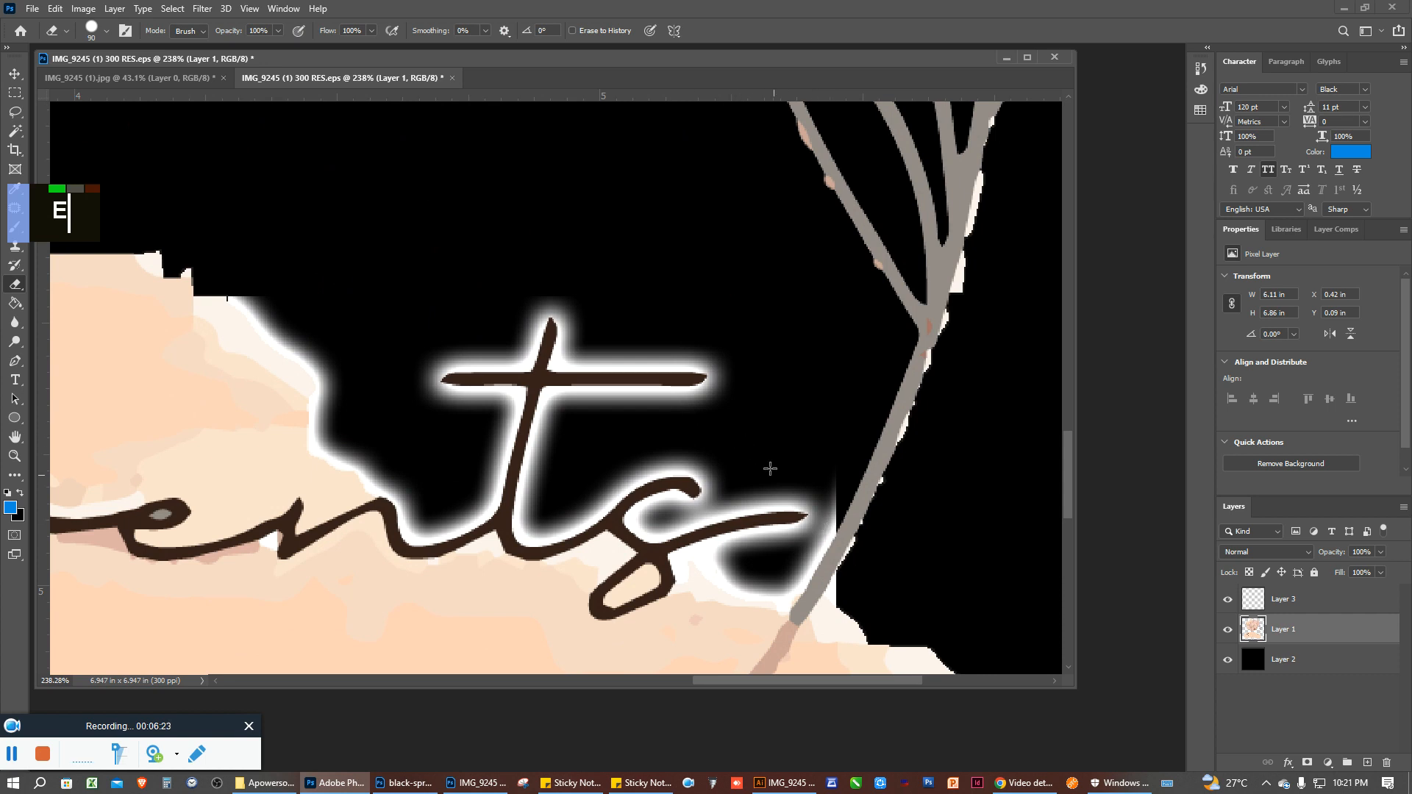
{"action": "key", "text": "bracketright"}
{"action": "key", "text": "Caps_Lock"}
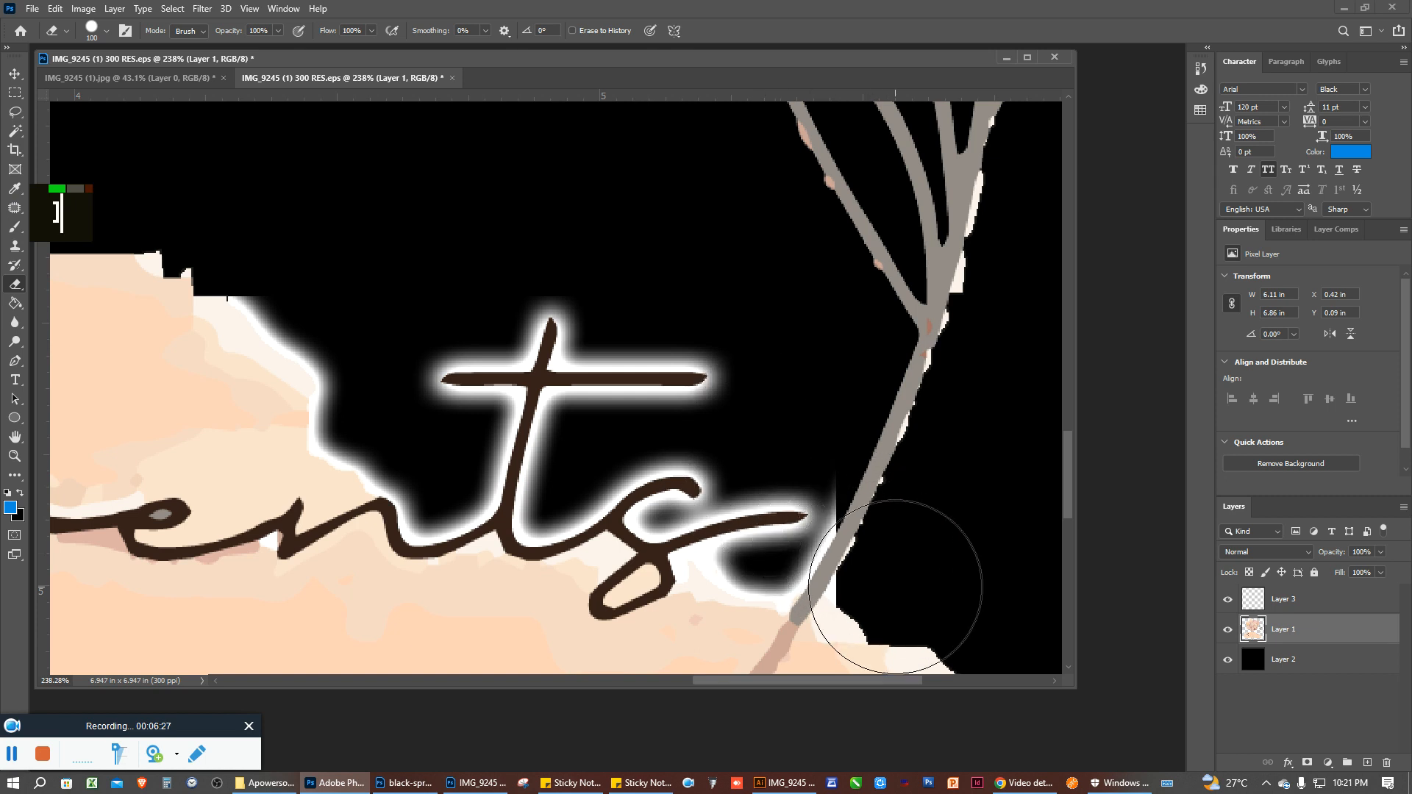
{"action": "key", "text": "1"}
{"action": "key", "text": "0"}
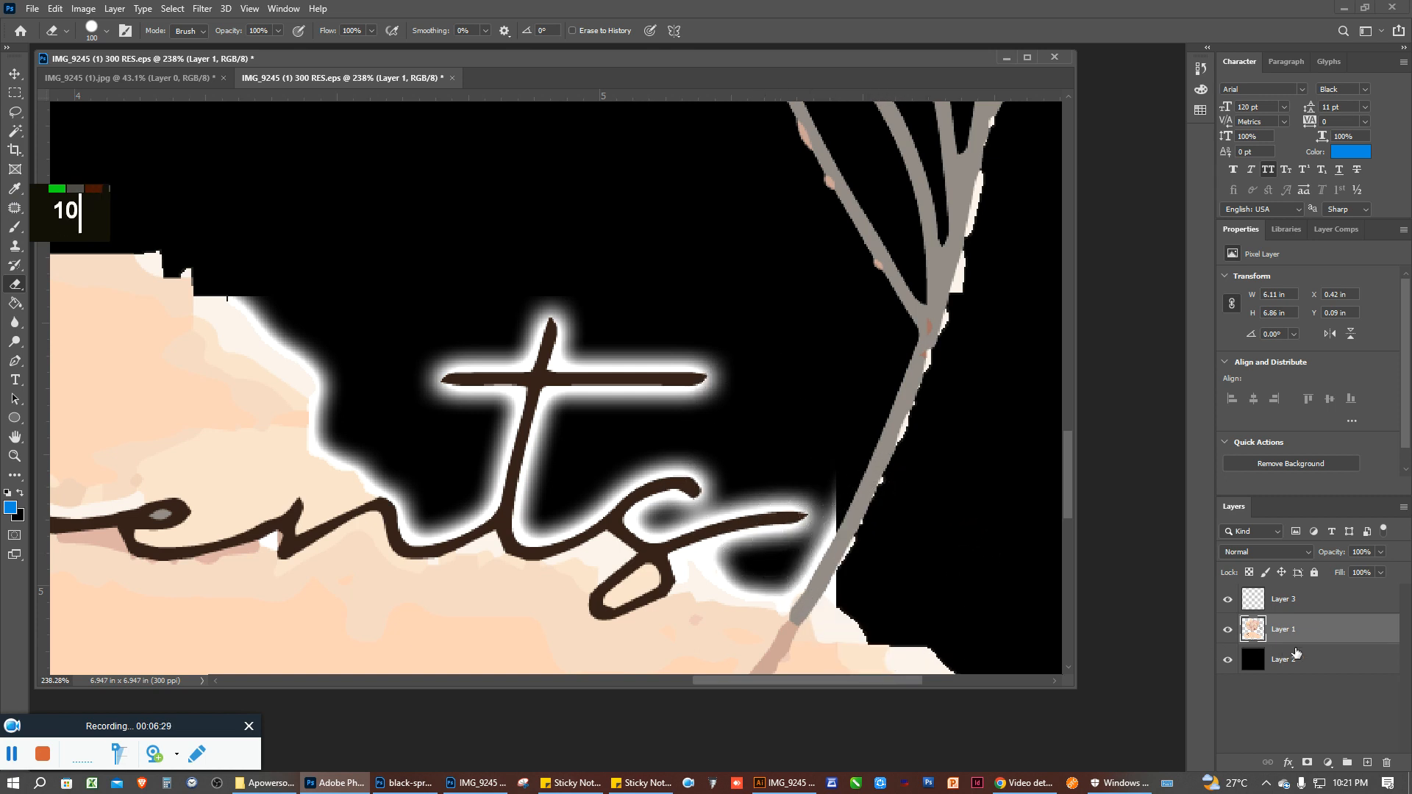
{"action": "left_click", "coordinate": [1299, 608]}
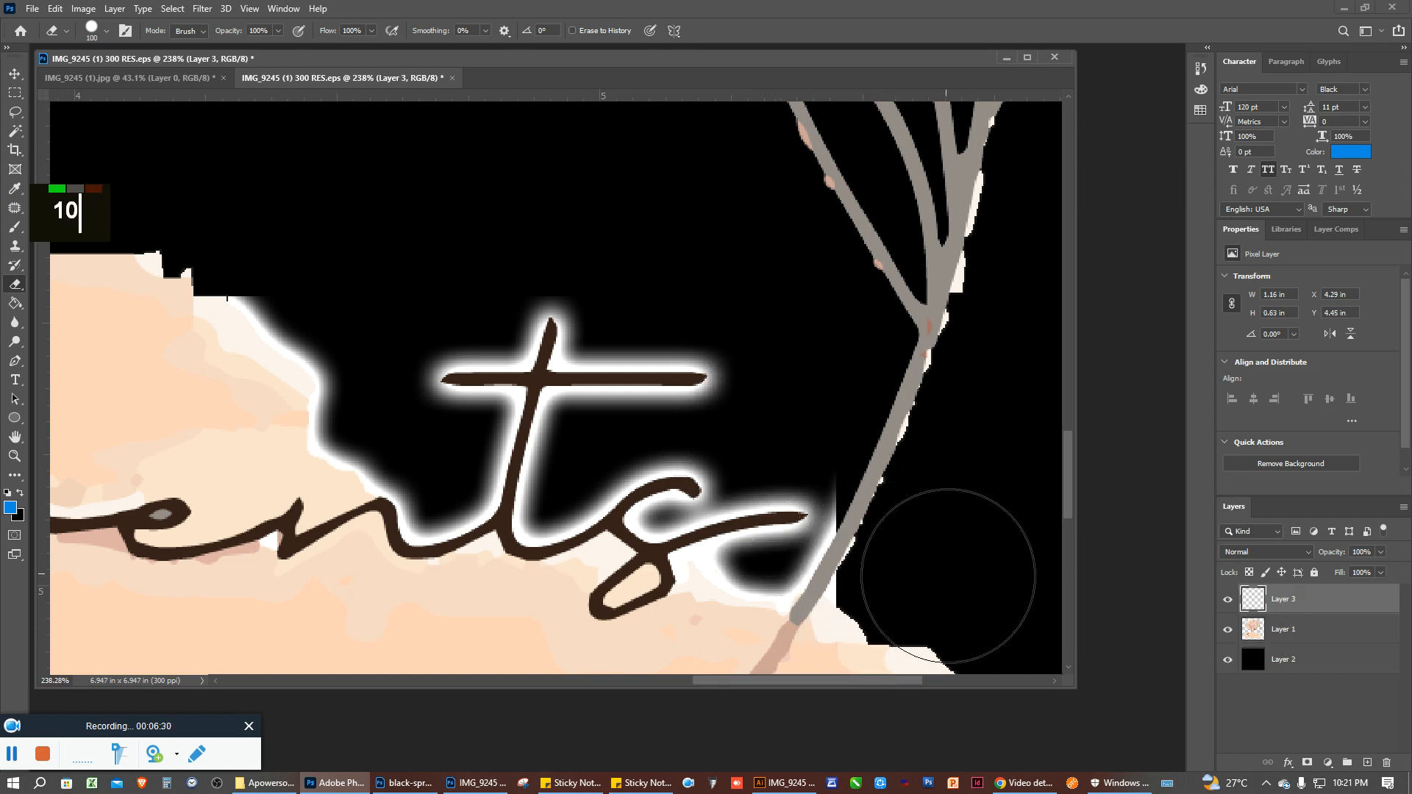
{"action": "double_click", "coordinate": [902, 493]}
{"action": "left_click", "coordinate": [876, 593]}
{"action": "left_click", "coordinate": [846, 615]}
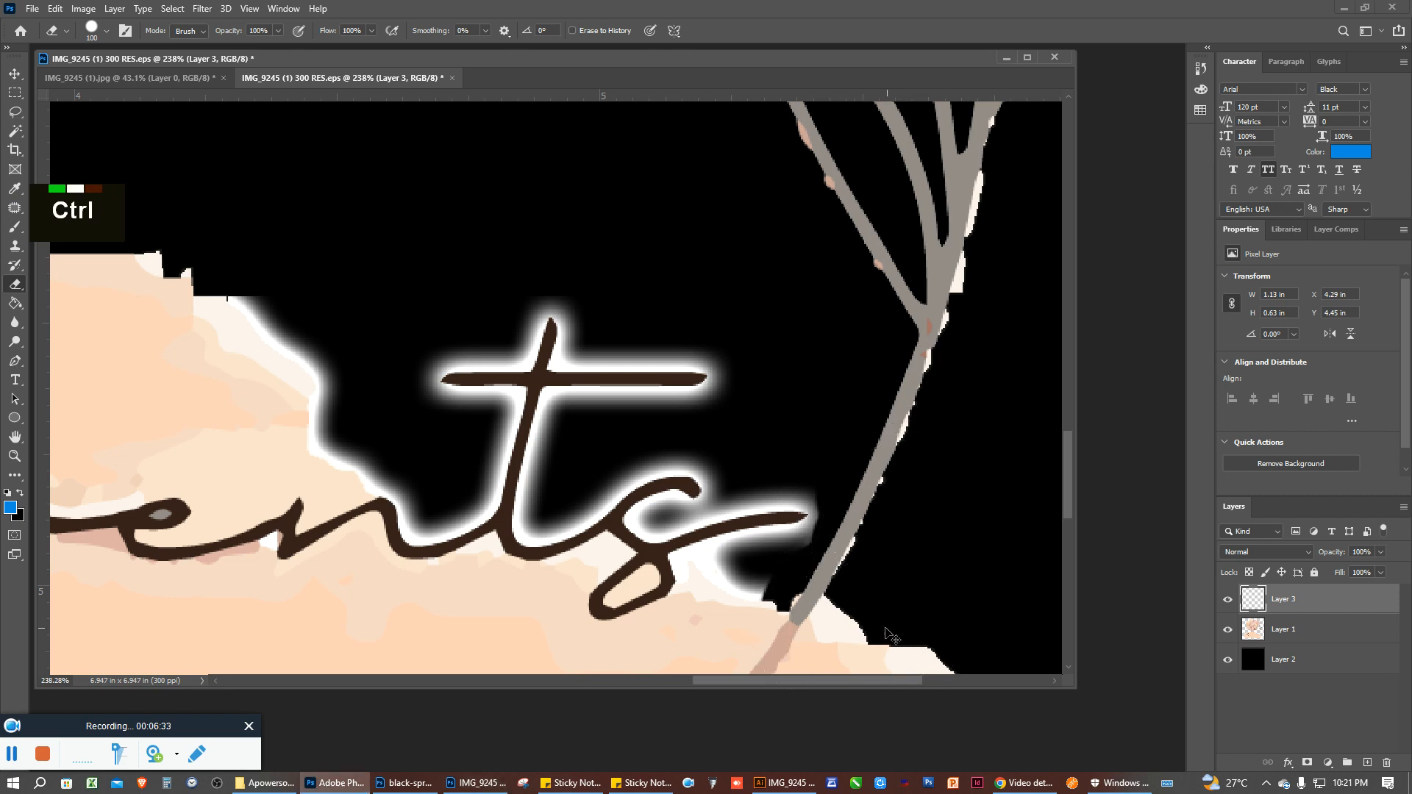
Undo the glow erasures beside the branch stem on Layer 3 and reduce the eraser size to 20 px
{"action": "key", "text": "ctrl+z"}
{"action": "key", "text": "bracketleft"}
{"action": "key", "text": "bracketleft"}
{"action": "key", "text": "bracketleft"}
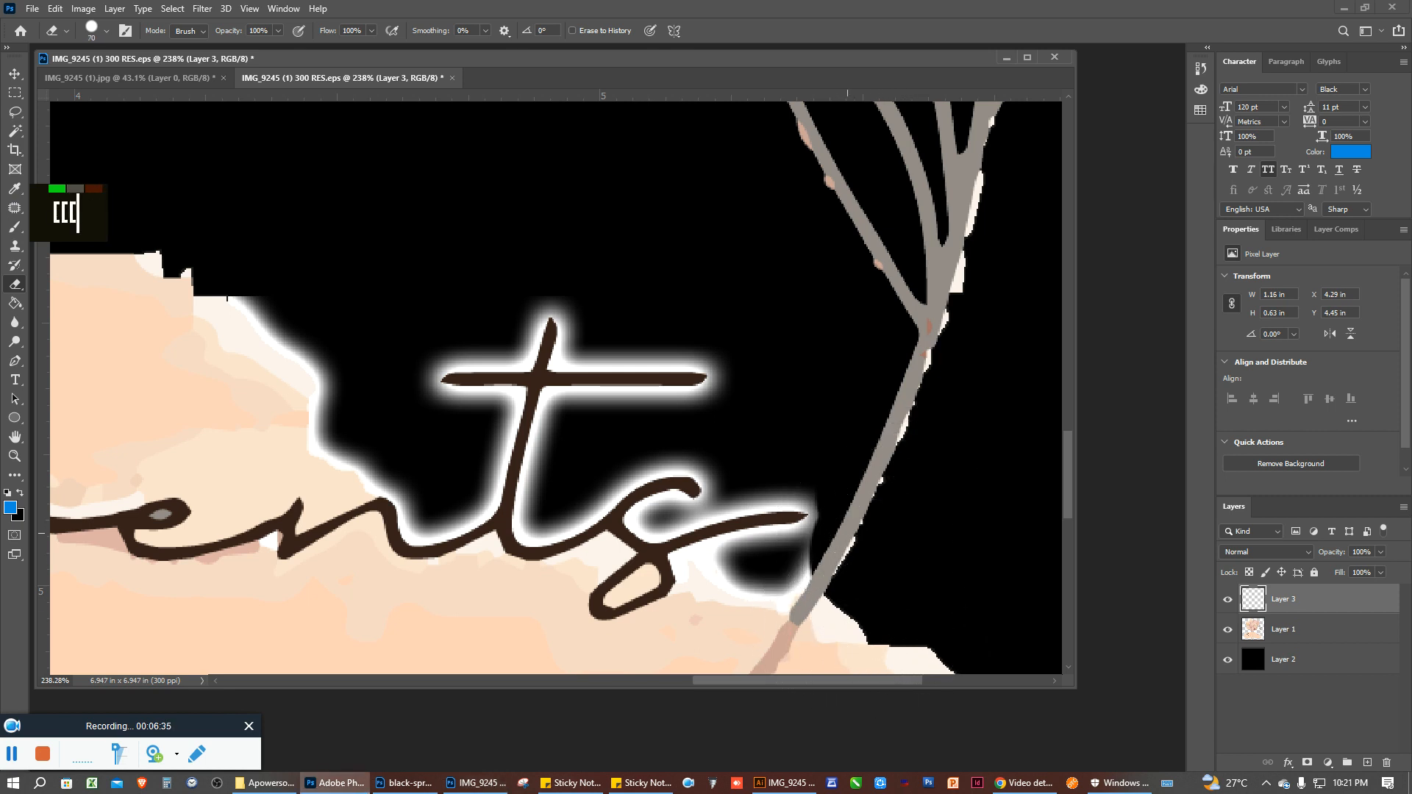
{"action": "scroll", "coordinate": [851, 529], "scroll_direction": "up", "scroll_amount": 5}
{"action": "key", "text": "bracketleft"}
{"action": "key", "text": "bracketleft"}
{"action": "key", "text": "bracketleft"}
{"action": "key", "text": "bracketleft"}
{"action": "key", "text": "bracketleft"}
{"action": "key", "text": "bracketleft"}
{"action": "key", "text": "bracketleft"}
{"action": "key", "text": "bracketleft"}
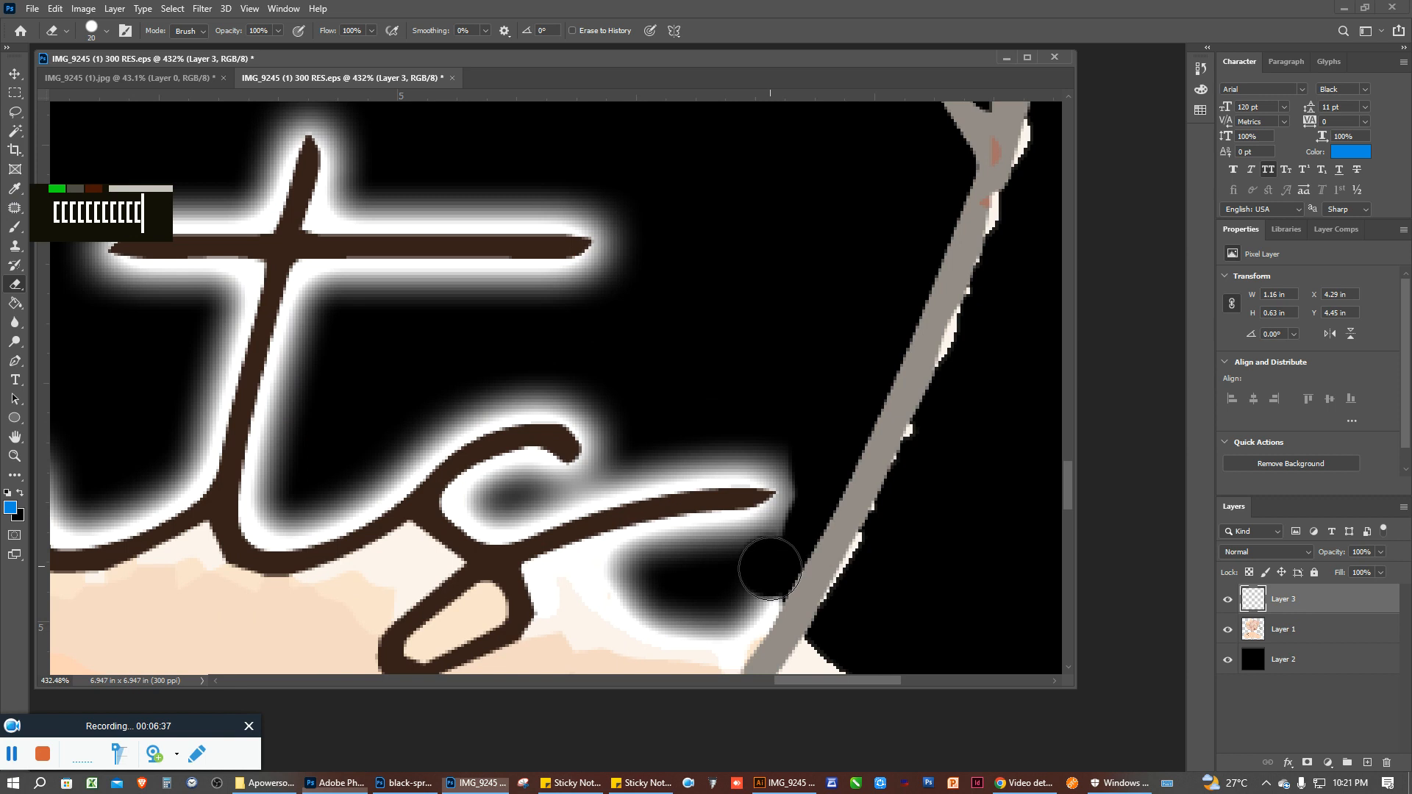
{"action": "key", "text": "ctrl+z"}
{"action": "key", "text": "ctrl+z"}
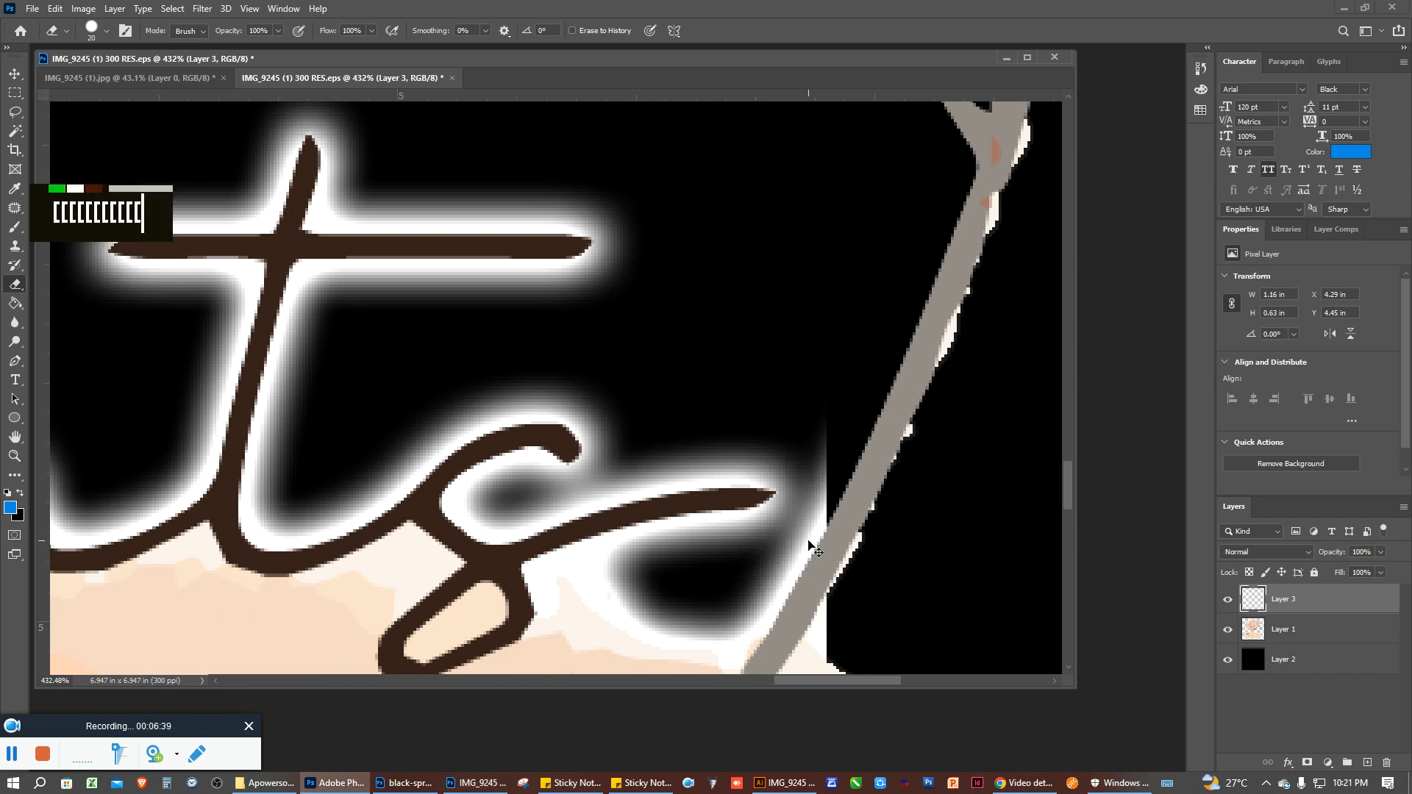
Set the 20 px eraser's hardness to 0% and softly erase the glow between the final "s" and the branch stem
{"action": "right_click", "coordinate": [814, 531], "text": "ctrl"}
{"action": "left_click_drag", "start_coordinate": [910, 601], "coordinate": [887, 602]}
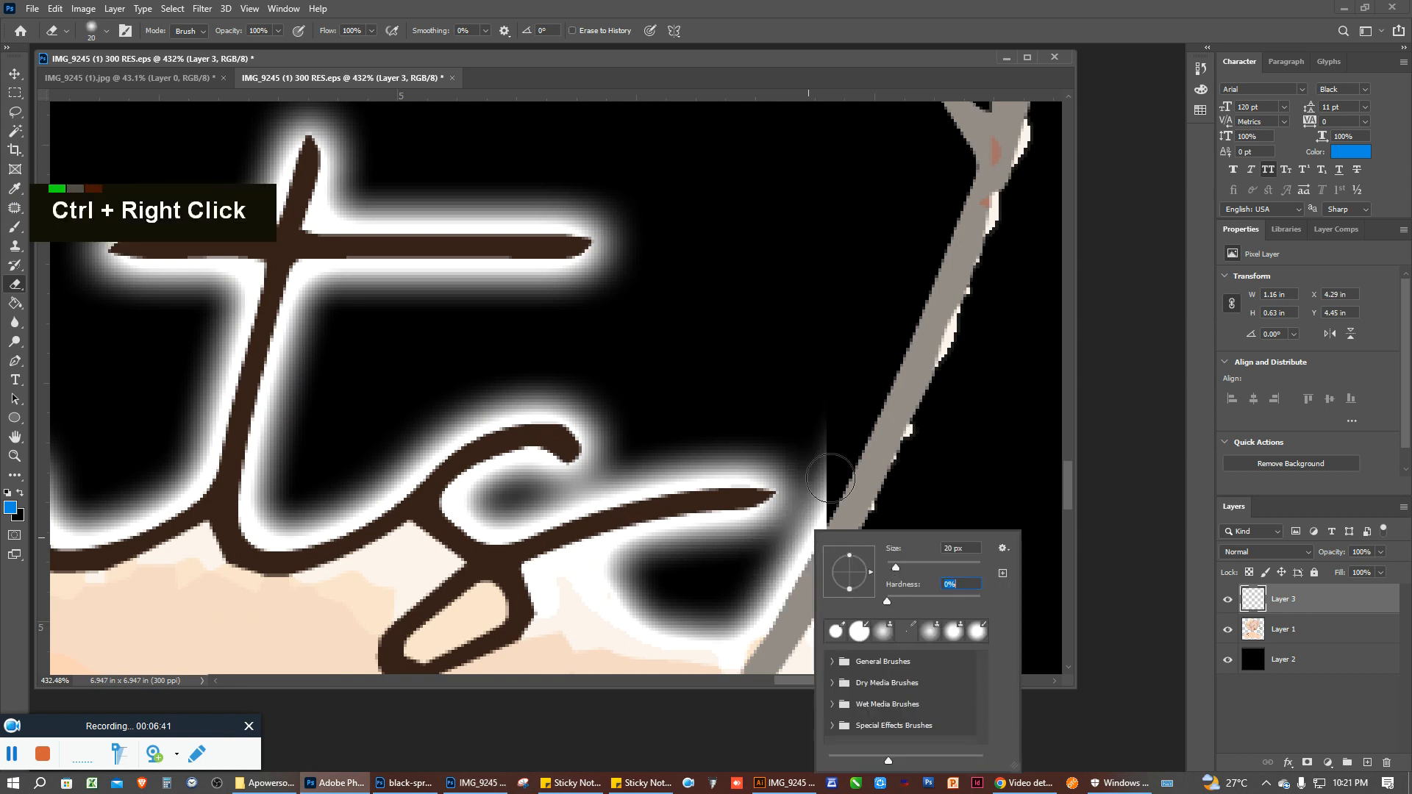
{"action": "key", "text": "Return"}
{"action": "double_click", "coordinate": [816, 447]}
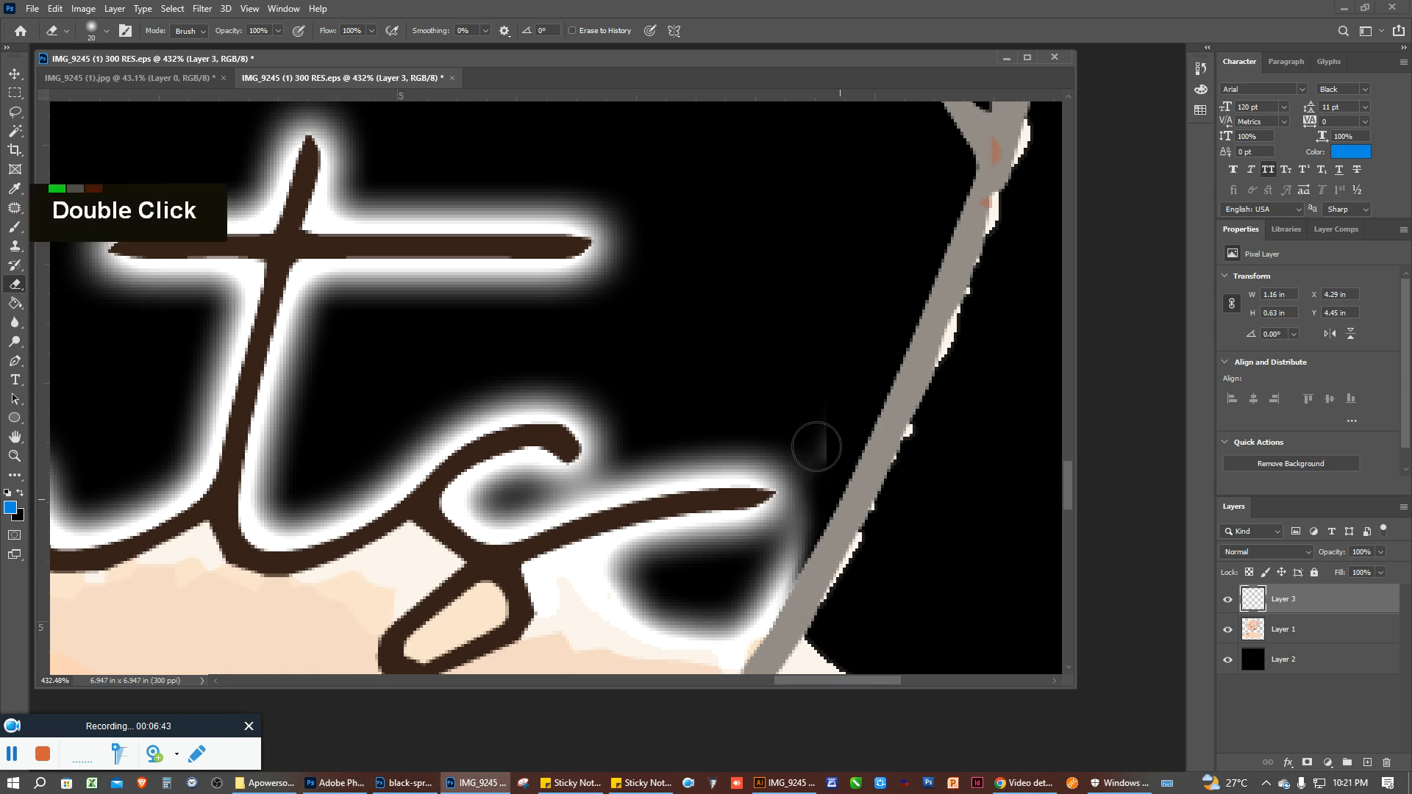
{"action": "double_click", "coordinate": [816, 447]}
Set the 20 px eraser to full hardness and make Layer 1 active to clean up the balloon edges
{"action": "scroll", "coordinate": [637, 467], "scroll_direction": "down", "scroll_amount": 5}
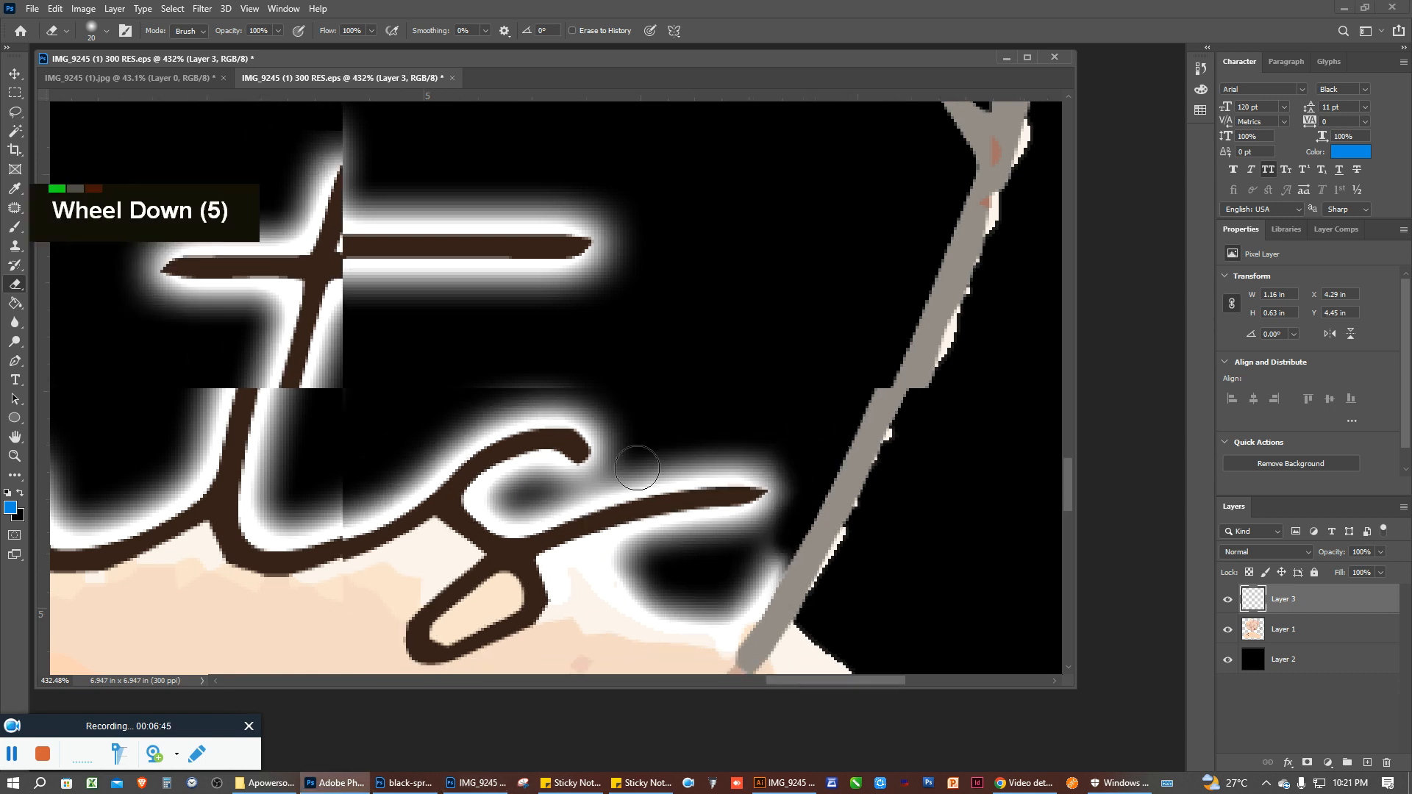
{"action": "scroll", "coordinate": [637, 468], "scroll_direction": "down", "scroll_amount": 17}
{"action": "key", "text": "space"}
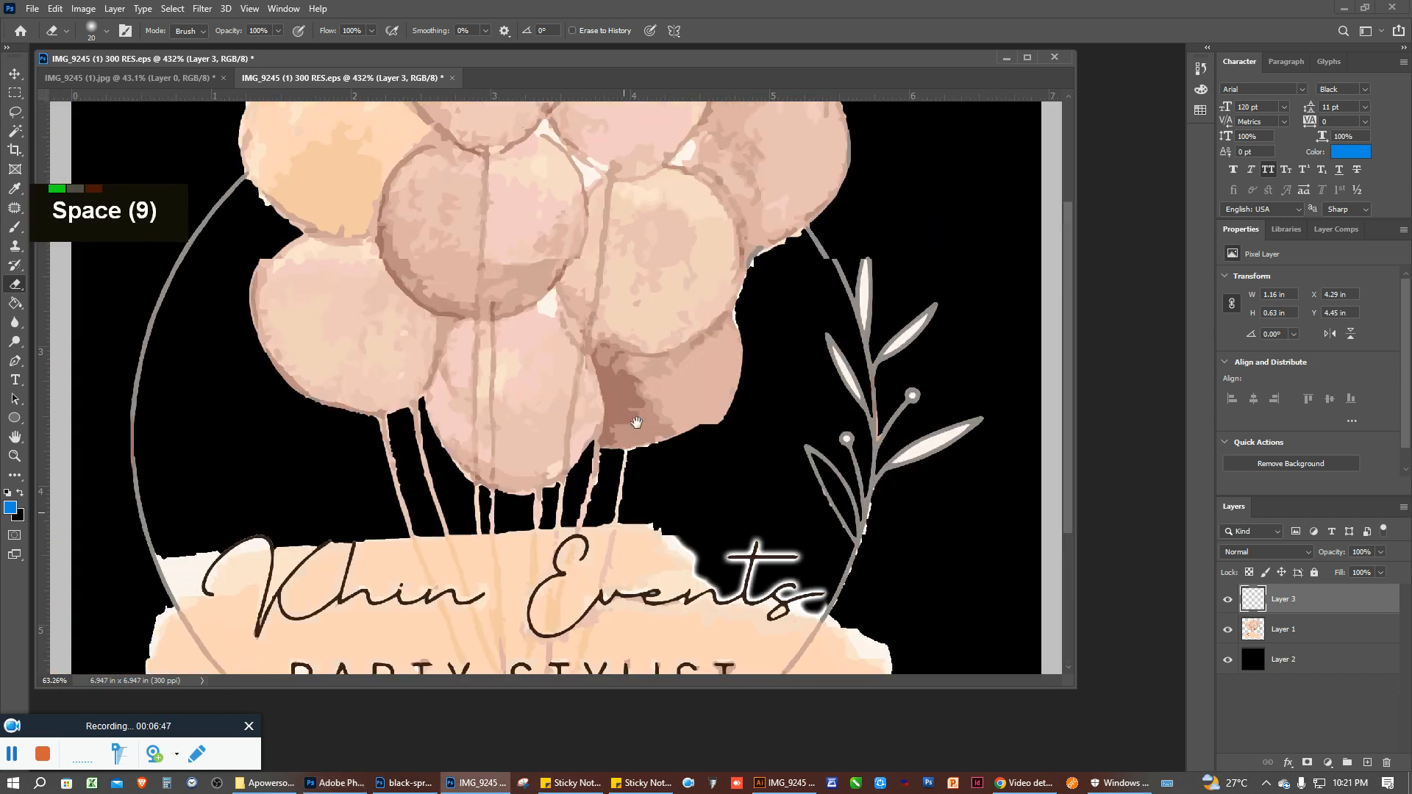
{"action": "scroll", "coordinate": [564, 411], "scroll_direction": "down", "scroll_amount": 2}
{"action": "left_click_drag", "start_coordinate": [559, 237], "coordinate": [559, 307]}
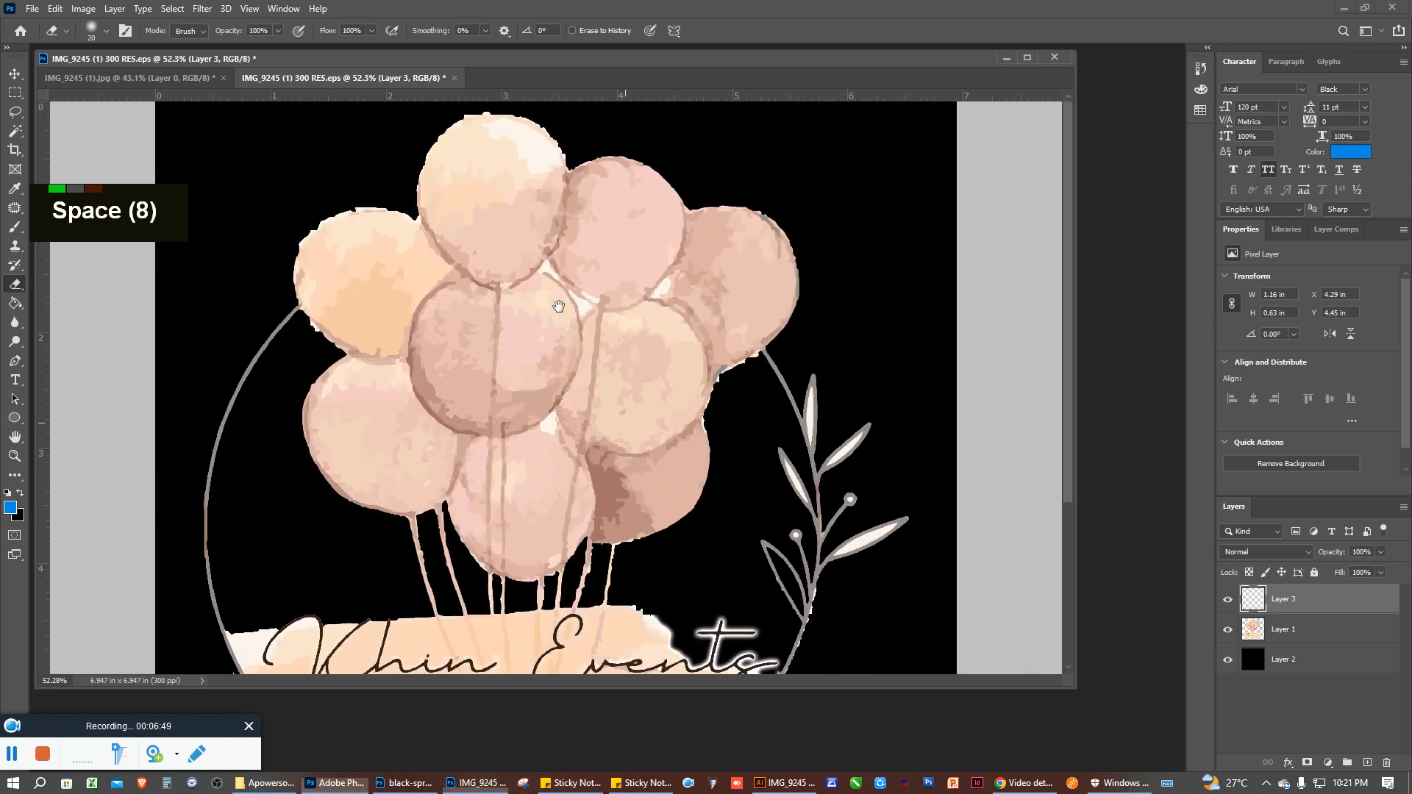
{"action": "scroll", "coordinate": [559, 307], "scroll_direction": "up", "scroll_amount": 9}
{"action": "key", "text": "space"}
{"action": "scroll", "coordinate": [435, 324], "scroll_direction": "up", "scroll_amount": 4}
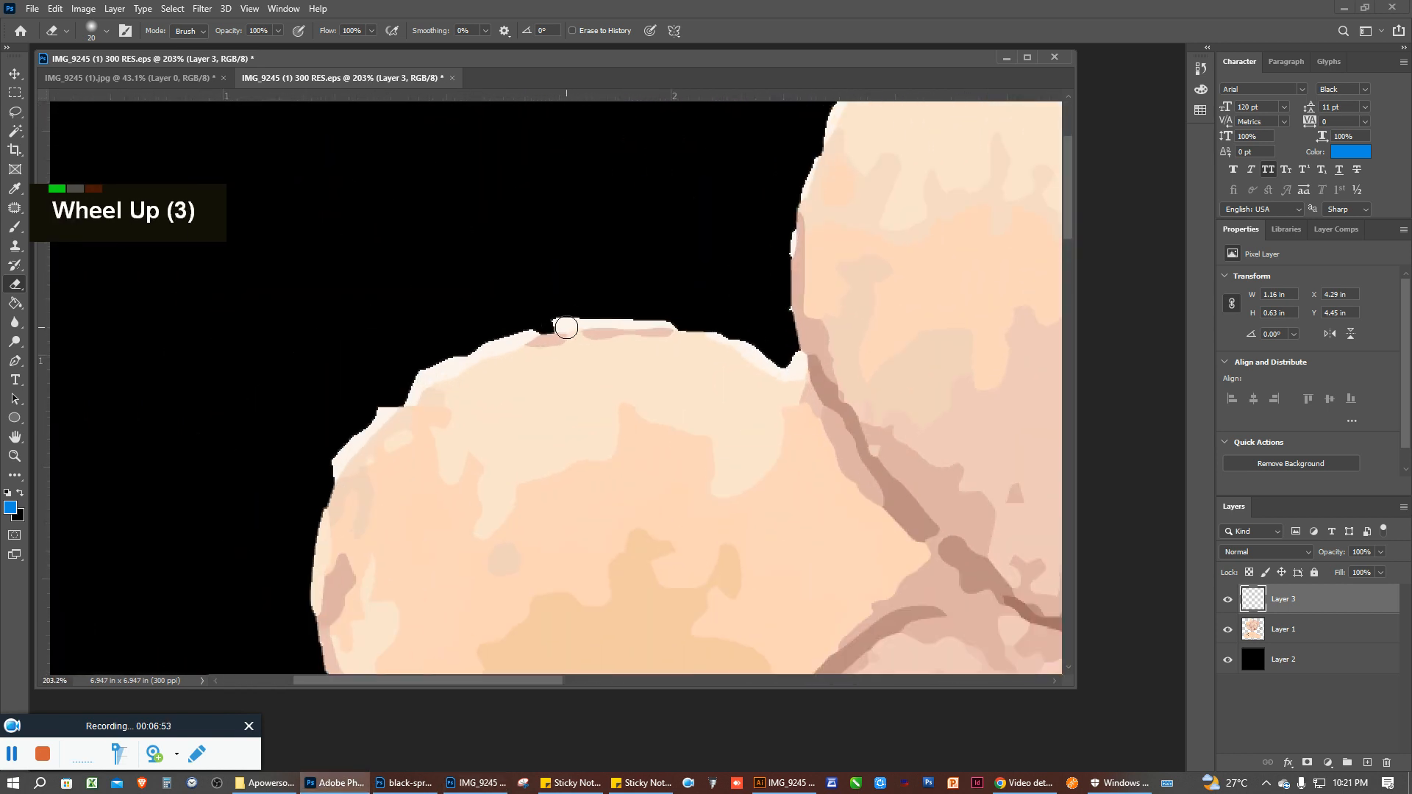
{"action": "right_click", "coordinate": [476, 322]}
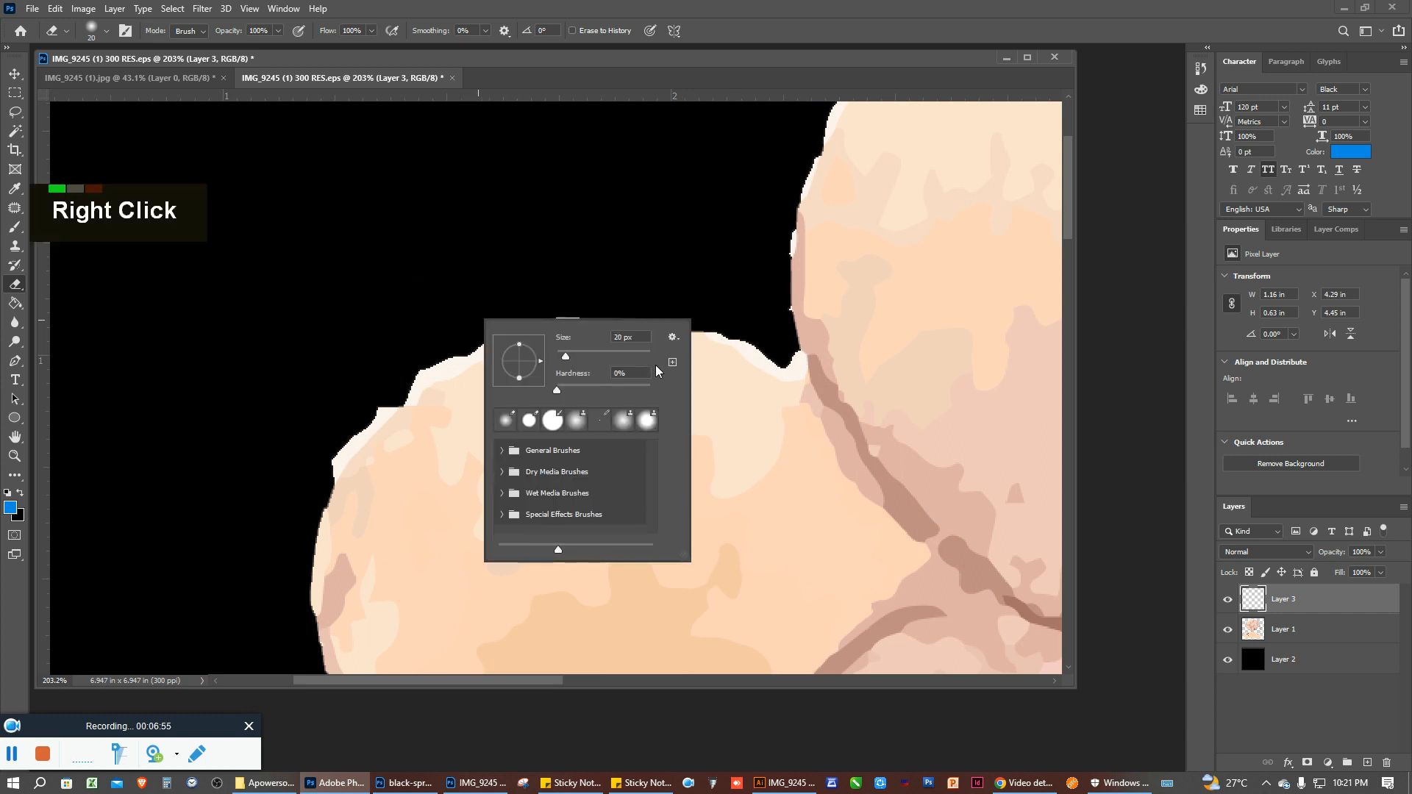
{"action": "left_click_drag", "start_coordinate": [573, 387], "coordinate": [688, 392]}
{"action": "left_click", "coordinate": [456, 270]}
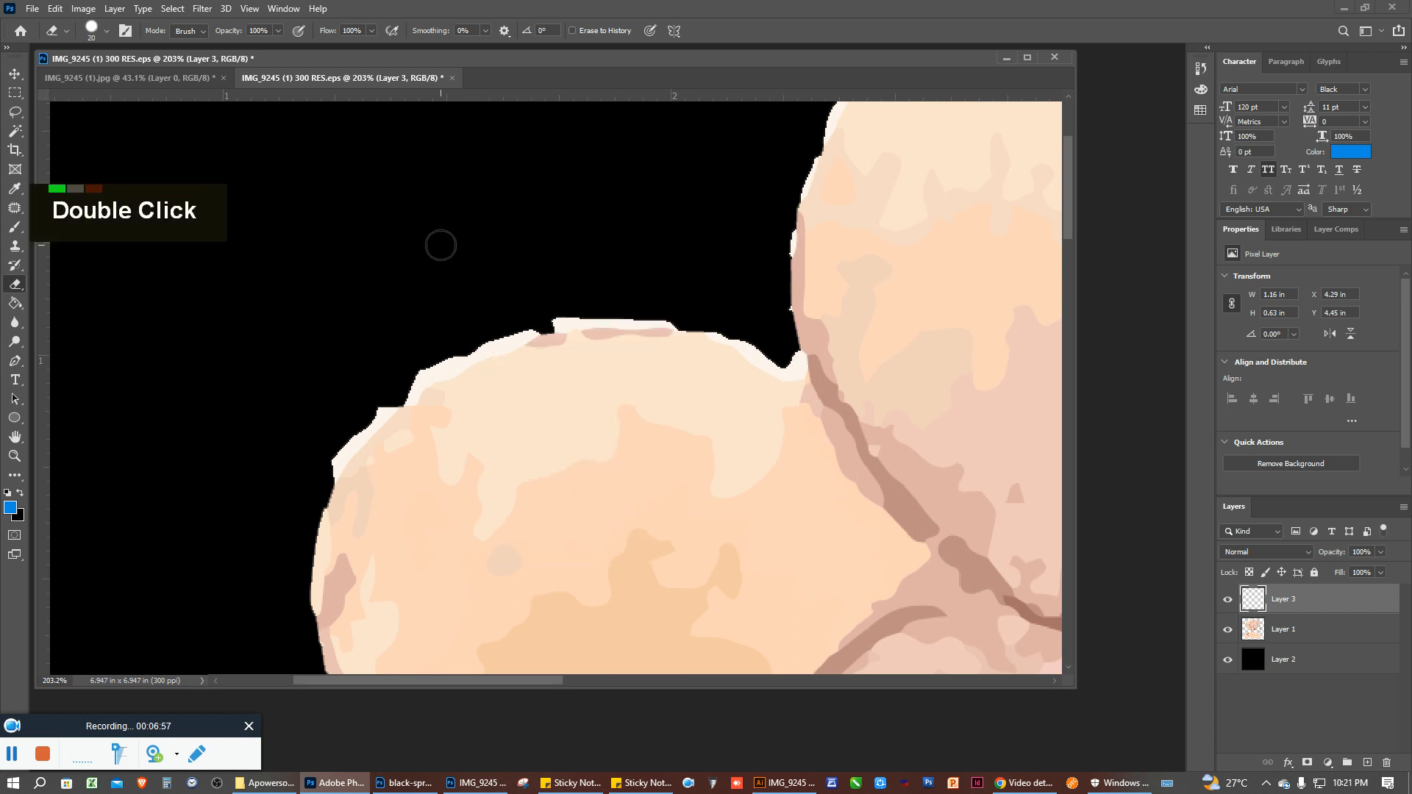
{"action": "left_click", "coordinate": [1289, 630]}
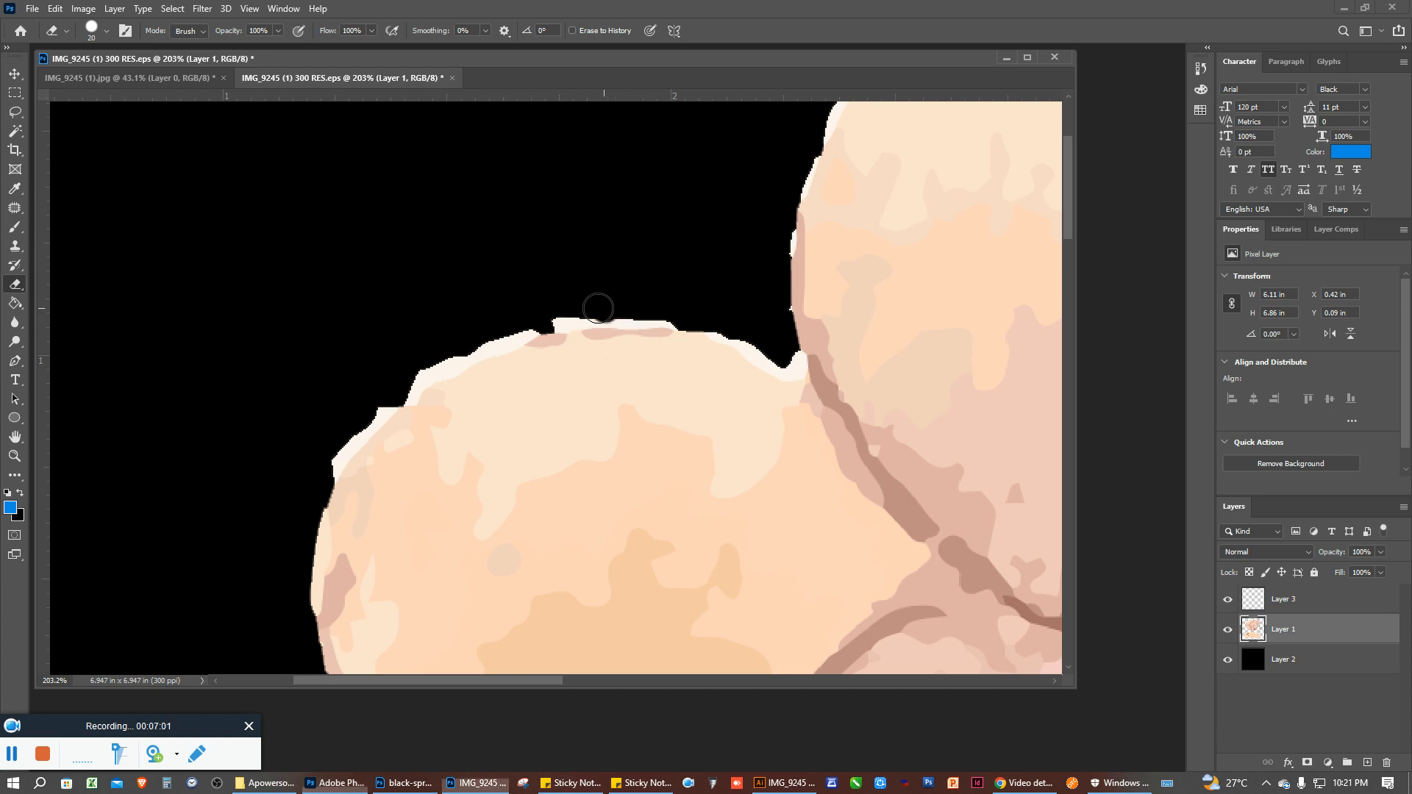
Erase the jagged white fringe along the upper-left peach balloon's outer edge on Layer 1, enlarging the eraser to 45 px
{"action": "scroll", "coordinate": [570, 338], "scroll_direction": "up", "scroll_amount": 2}
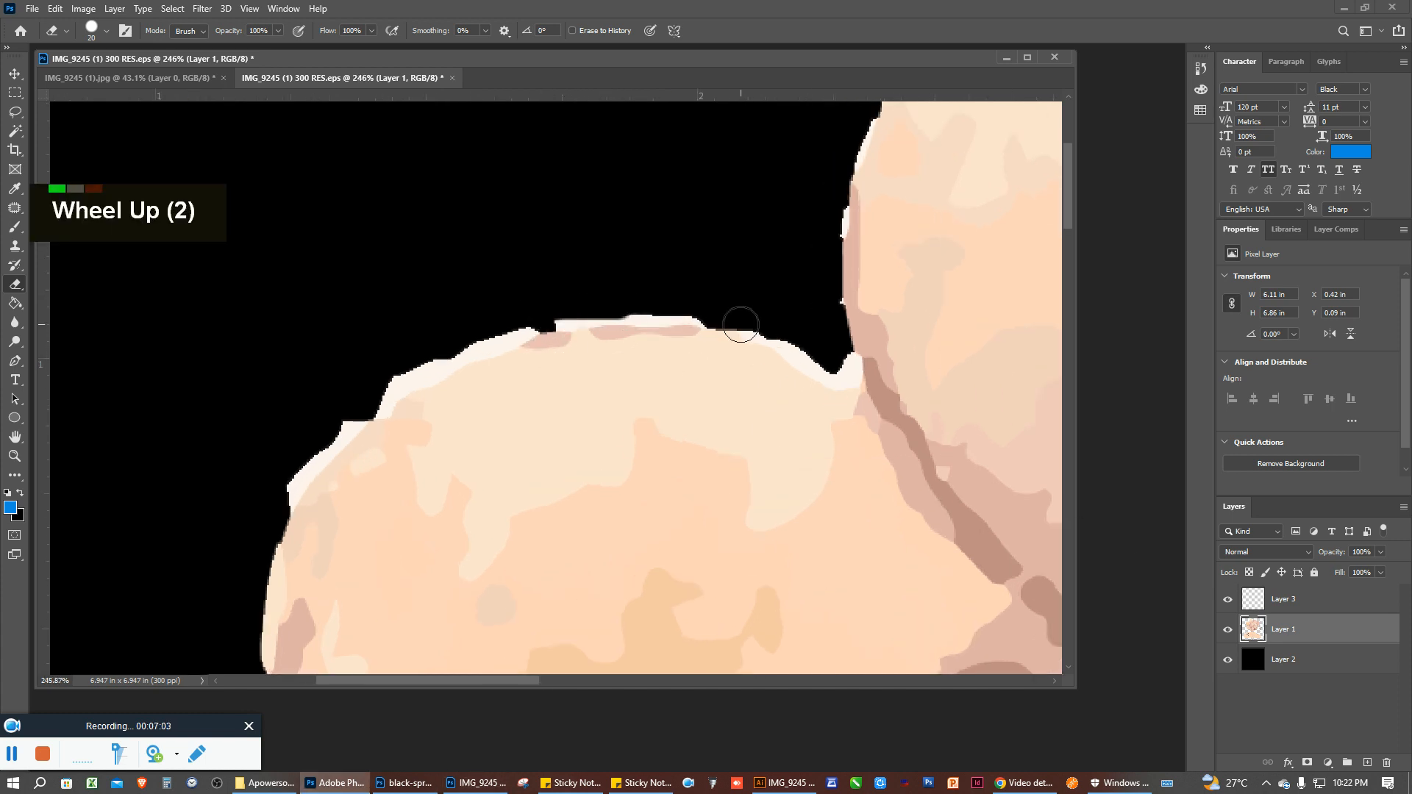
{"action": "key", "text": "bracketright"}
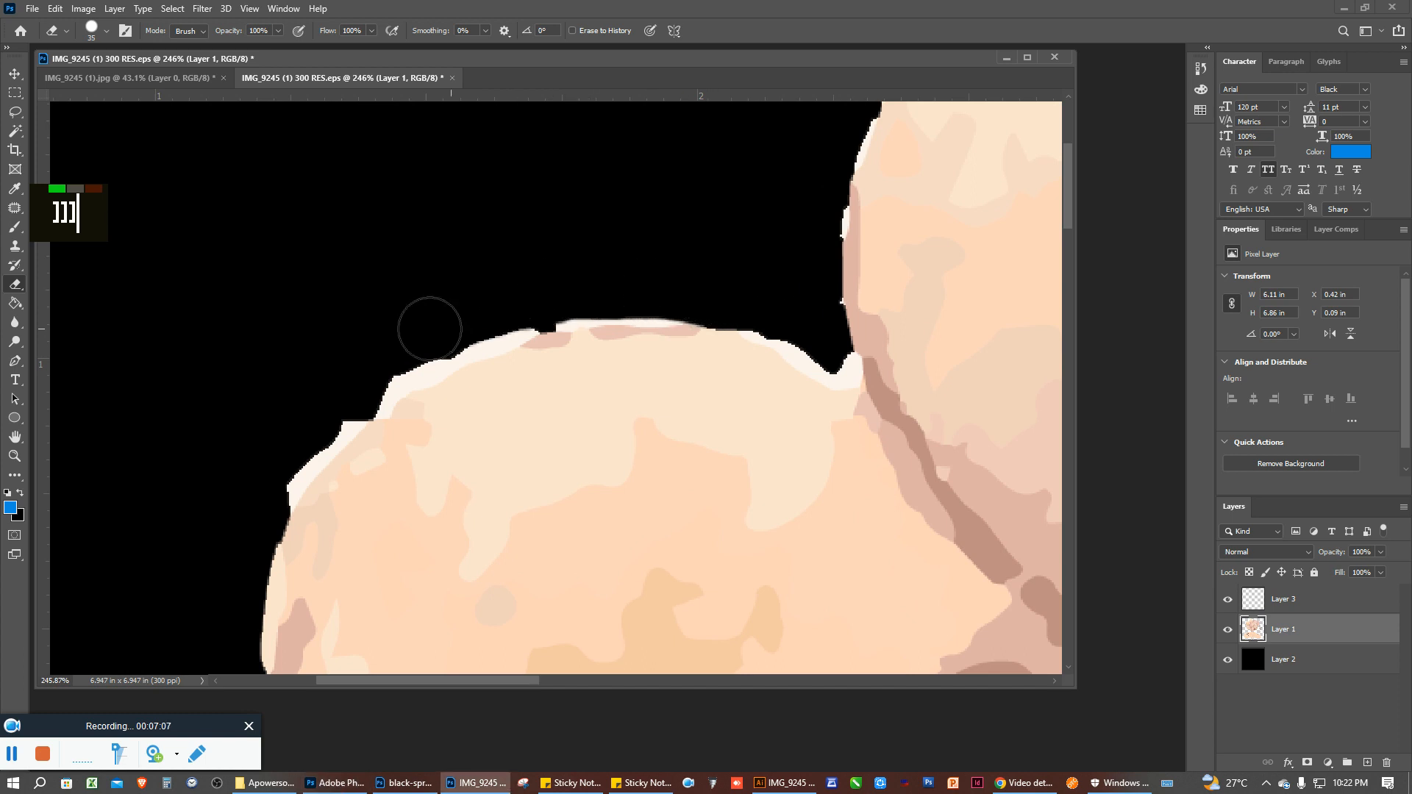
{"action": "key", "text": "bracketright"}
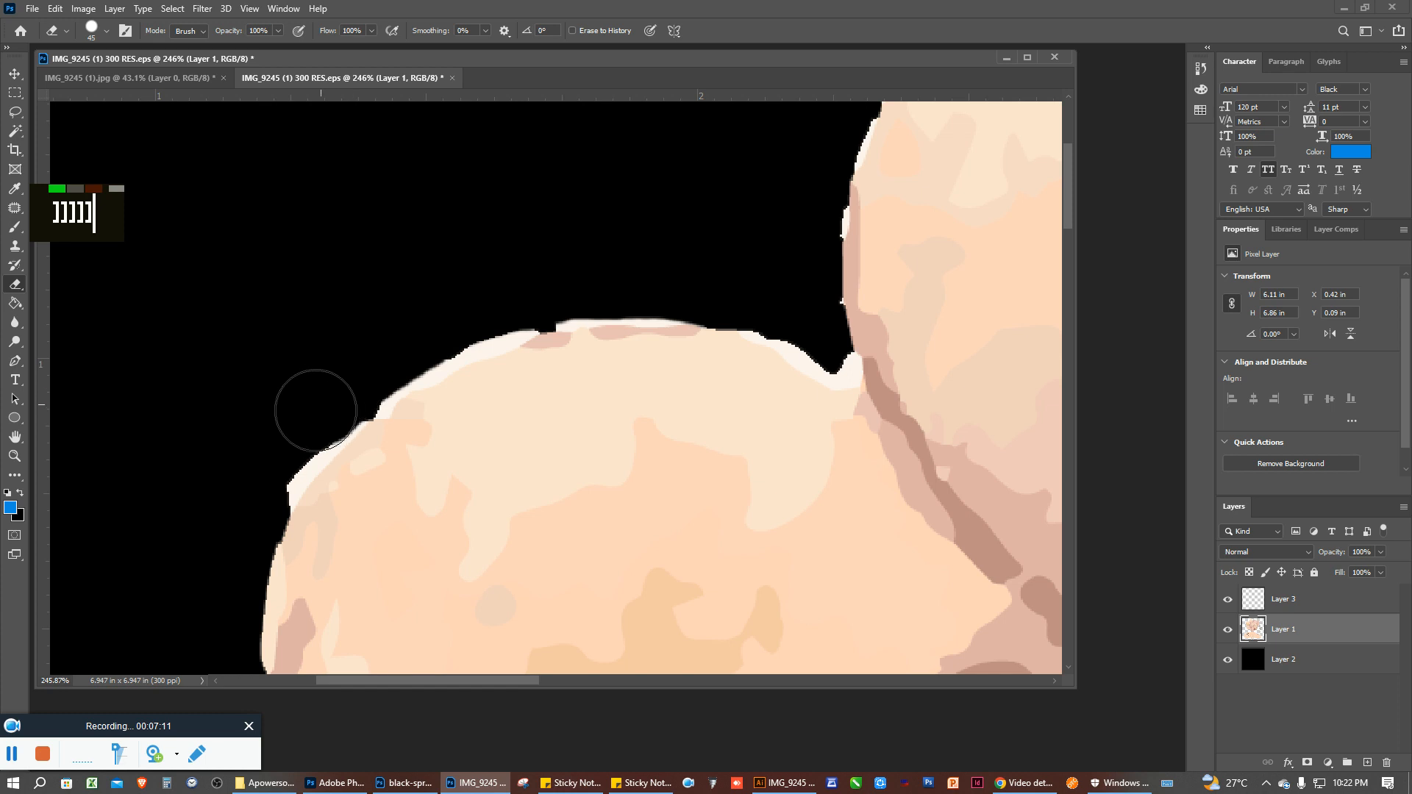
{"action": "left_click_drag", "start_coordinate": [317, 410], "coordinate": [238, 526]}
Erase the white bumps protruding from the crown of the topmost balloon with a 20 px eraser
{"action": "scroll", "coordinate": [296, 408], "scroll_direction": "down", "scroll_amount": 3}
{"action": "left_click_drag", "start_coordinate": [621, 266], "coordinate": [534, 432]}
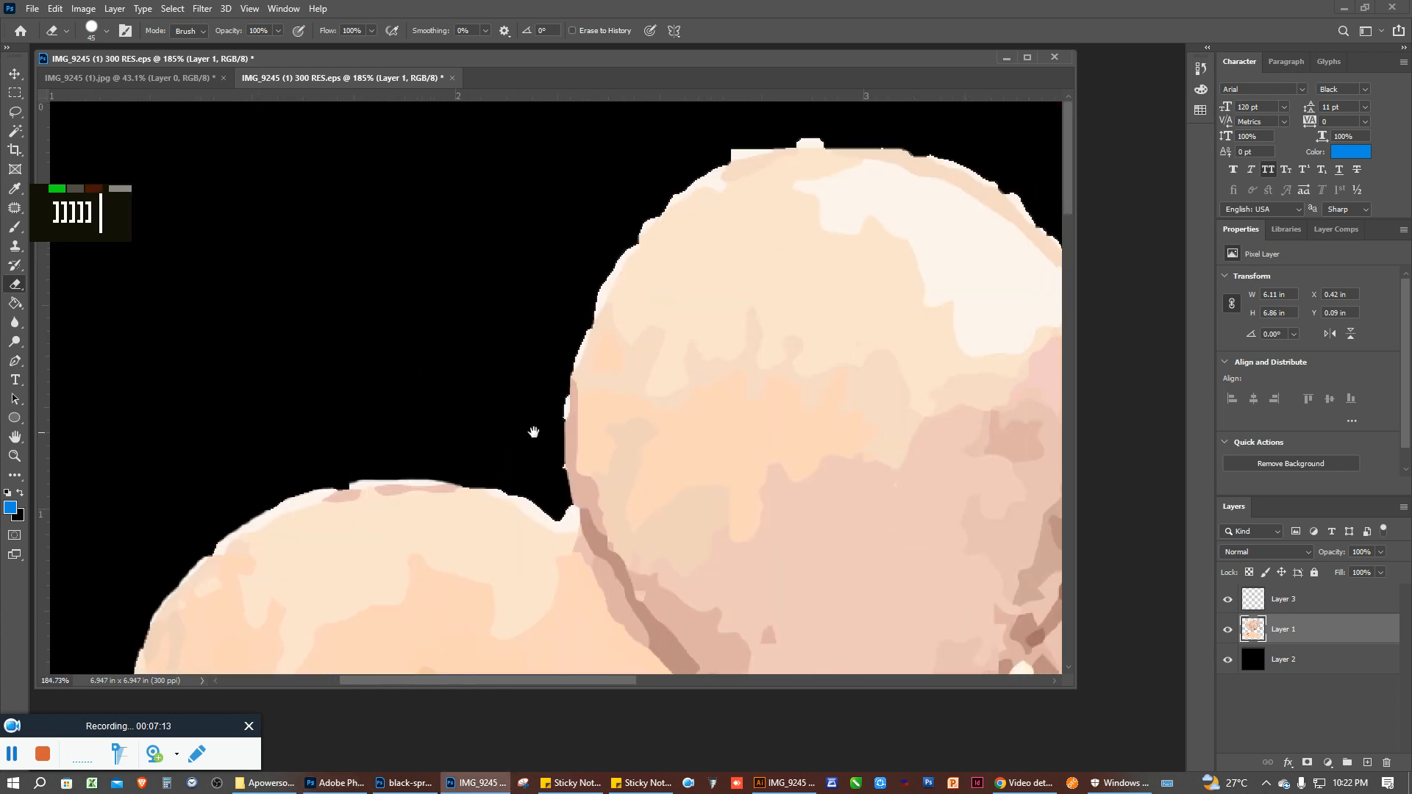
{"action": "scroll", "coordinate": [636, 396], "scroll_direction": "down", "scroll_amount": 2}
{"action": "scroll", "coordinate": [687, 183], "scroll_direction": "up", "scroll_amount": 3}
{"action": "left_click_drag", "start_coordinate": [697, 353], "coordinate": [629, 404]}
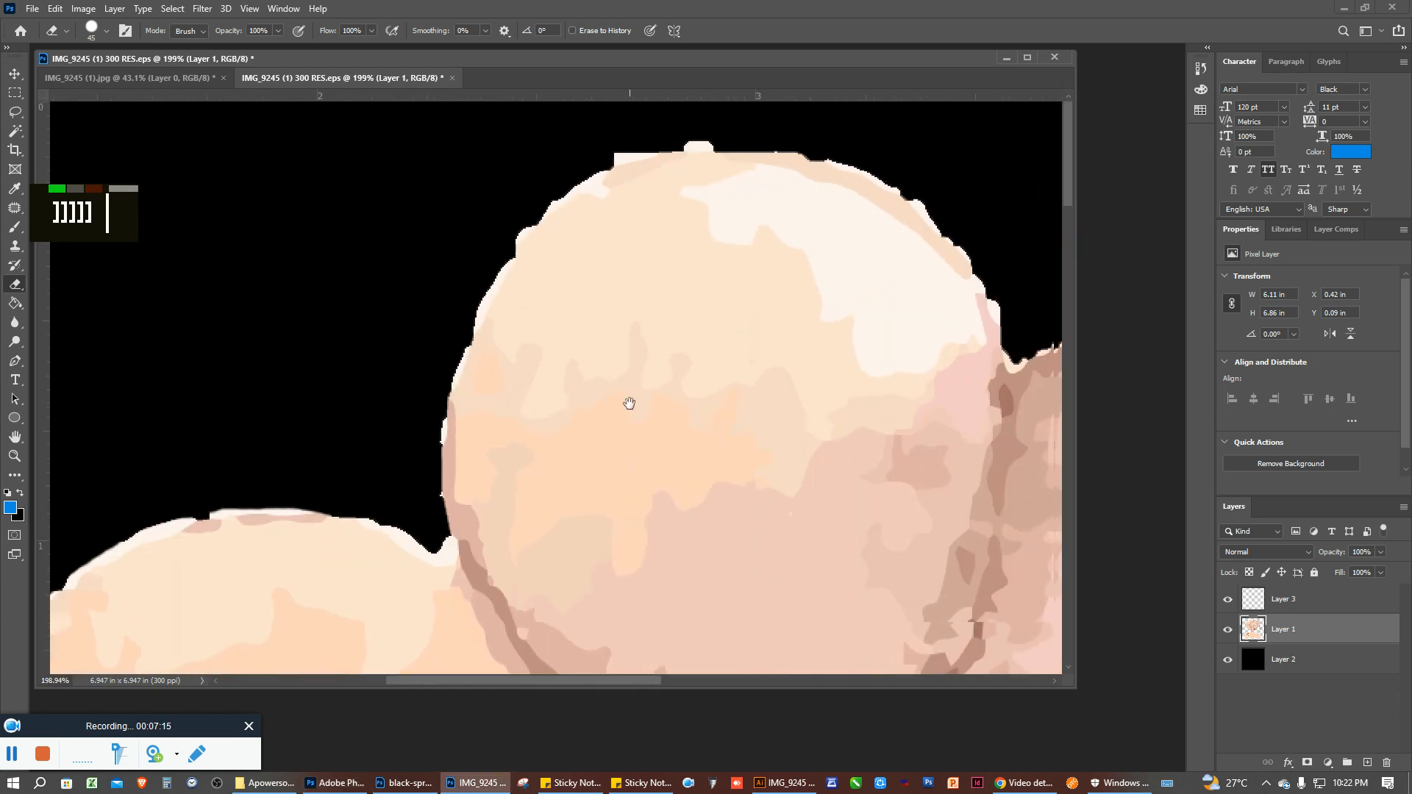
{"action": "scroll", "coordinate": [703, 188], "scroll_direction": "up", "scroll_amount": 3}
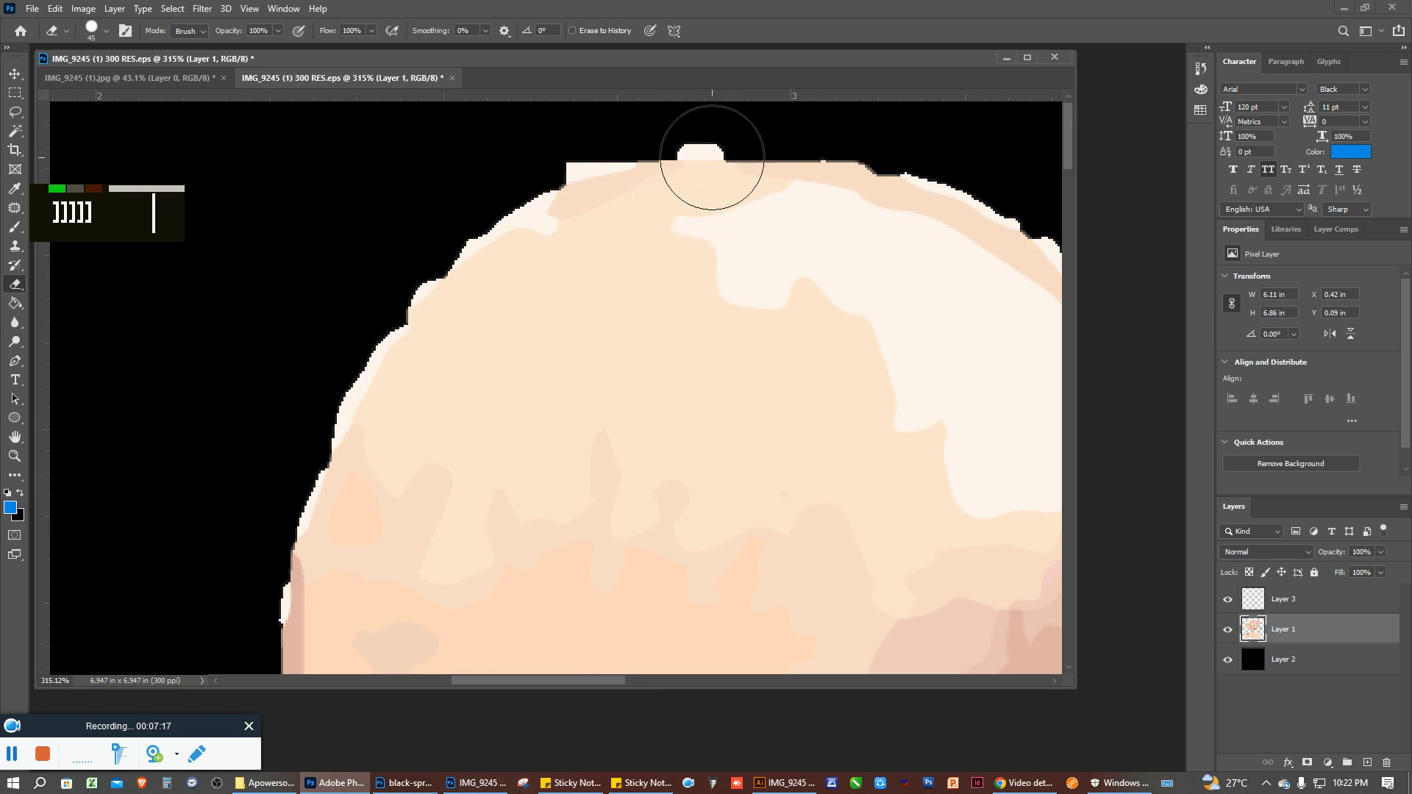
{"action": "key", "text": "bracketright"}
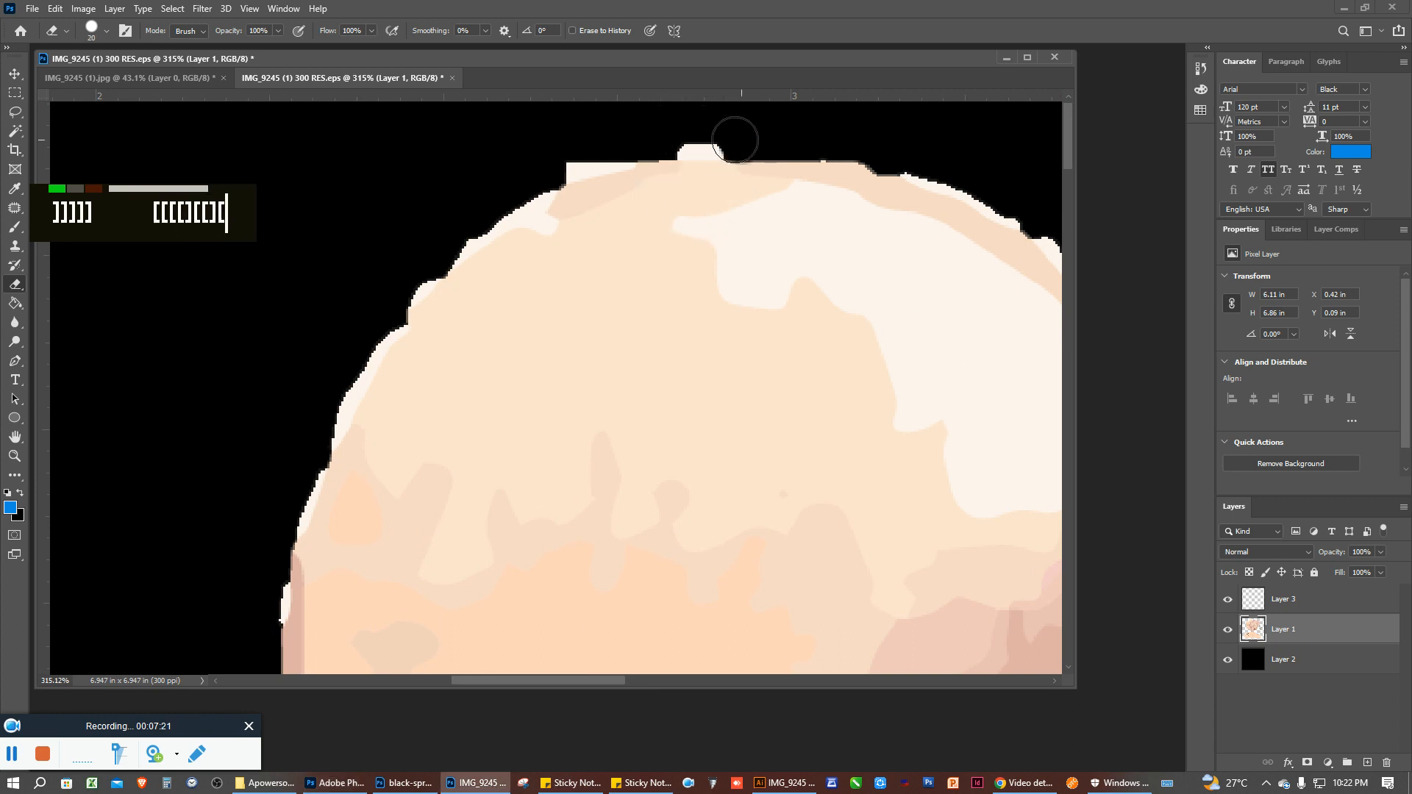
{"action": "left_click_drag", "start_coordinate": [588, 147], "coordinate": [533, 170]}
Smooth the topmost balloon's right edge down to where it meets the pink balloon by erasing the white fringe
{"action": "scroll", "coordinate": [489, 189], "scroll_direction": "down", "scroll_amount": 2}
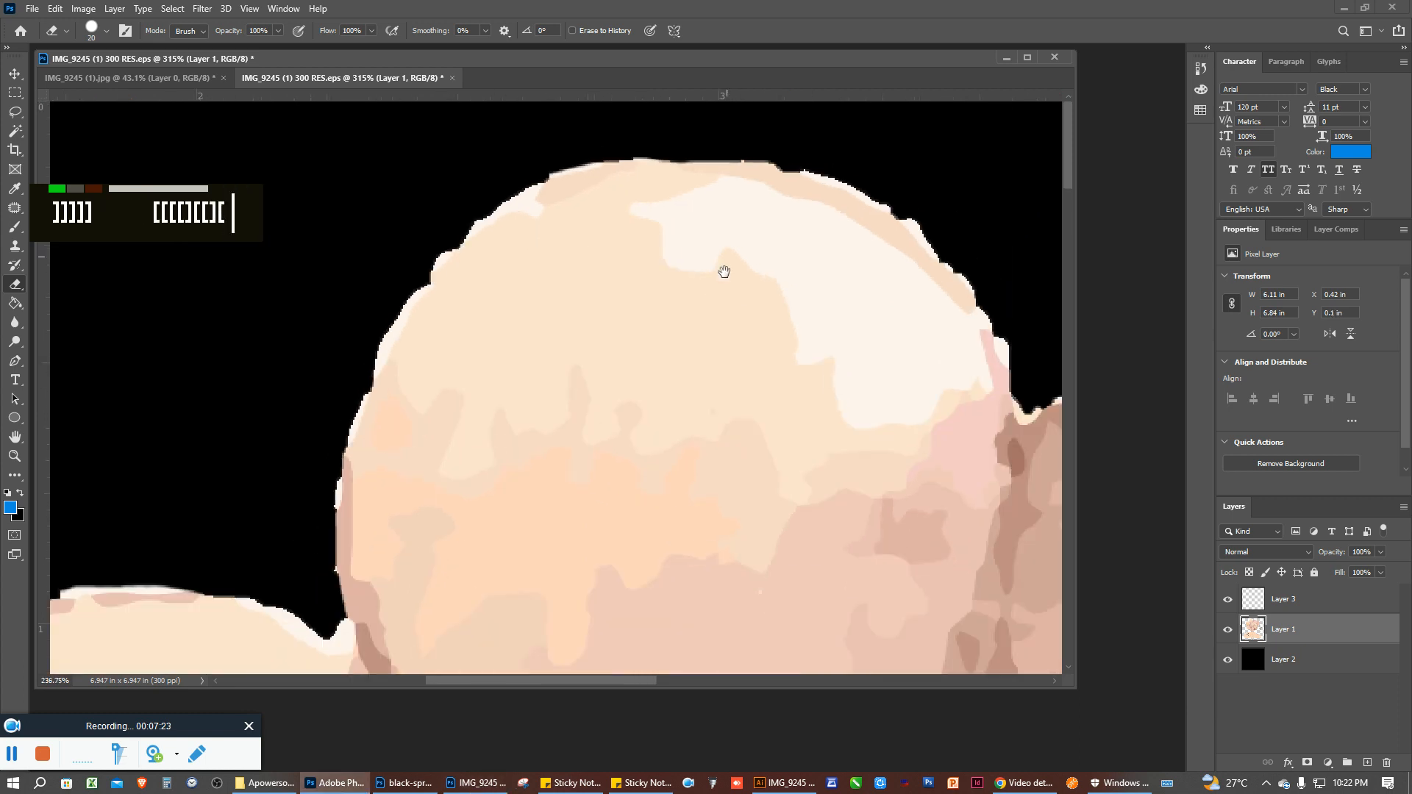
{"action": "left_click_drag", "start_coordinate": [827, 283], "coordinate": [611, 312]}
{"action": "scroll", "coordinate": [831, 348], "scroll_direction": "up", "scroll_amount": 2}
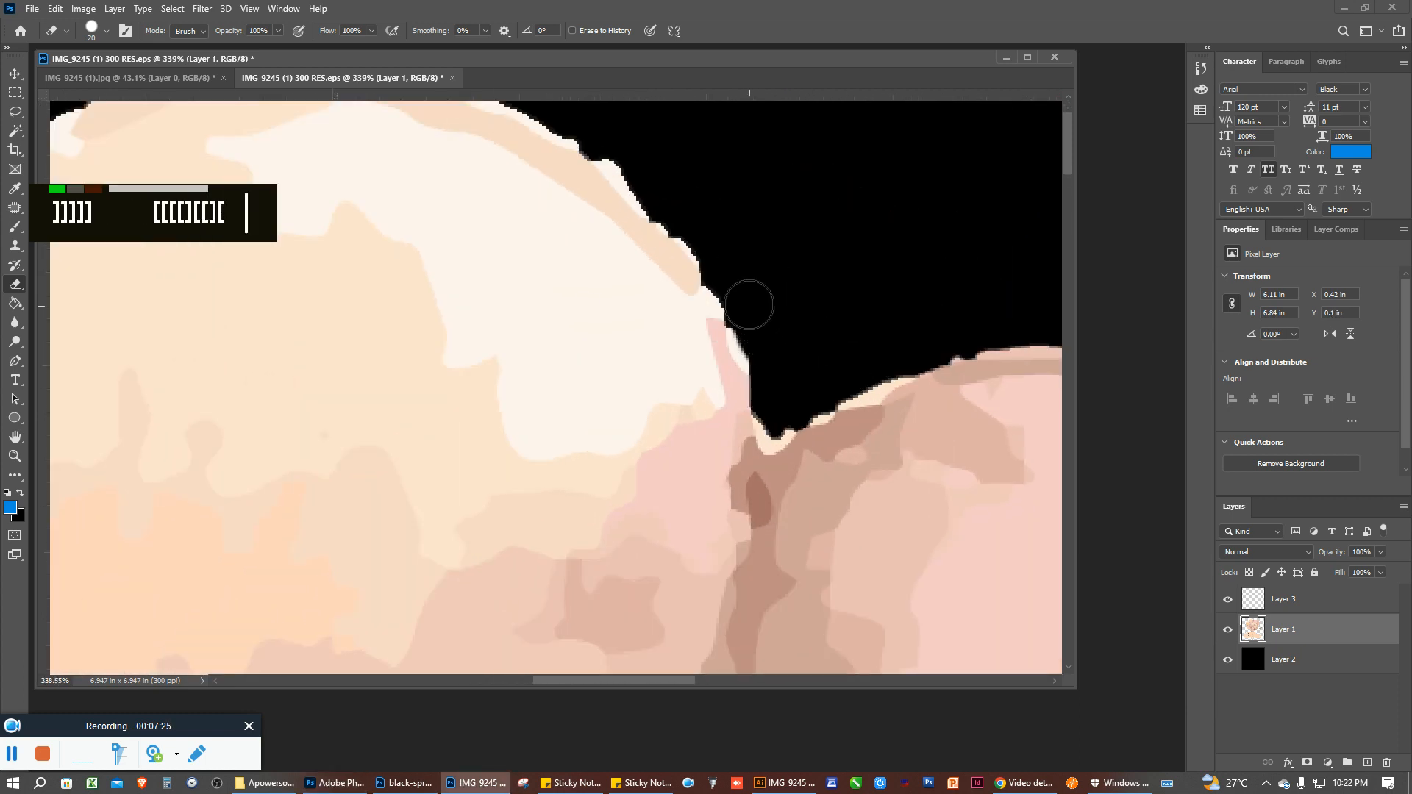
{"action": "scroll", "coordinate": [699, 318], "scroll_direction": "down", "scroll_amount": 2}
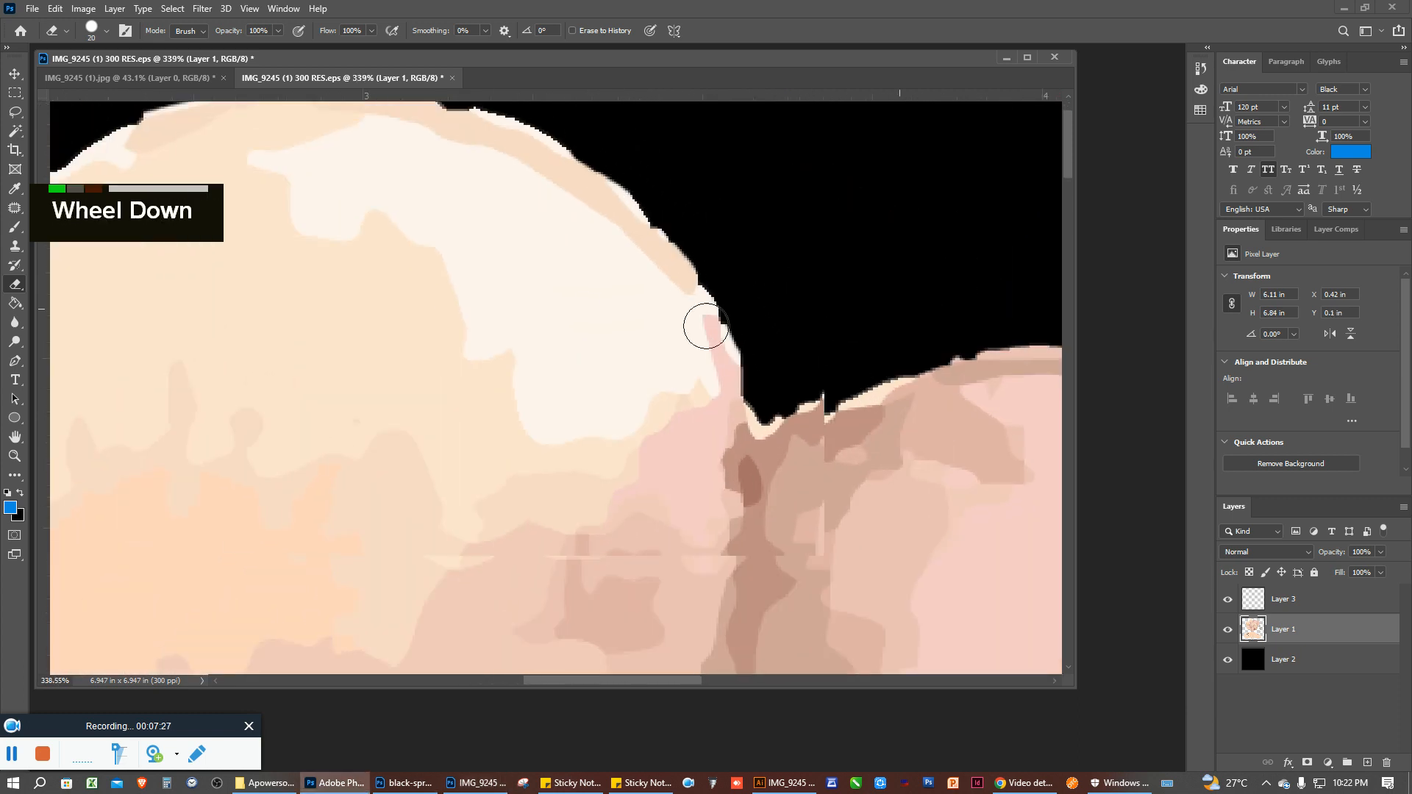
Erase the jagged white fringe along the topmost balloon's left edge with the 20 px eraser
{"action": "left_click_drag", "start_coordinate": [713, 466], "coordinate": [1015, 530]}
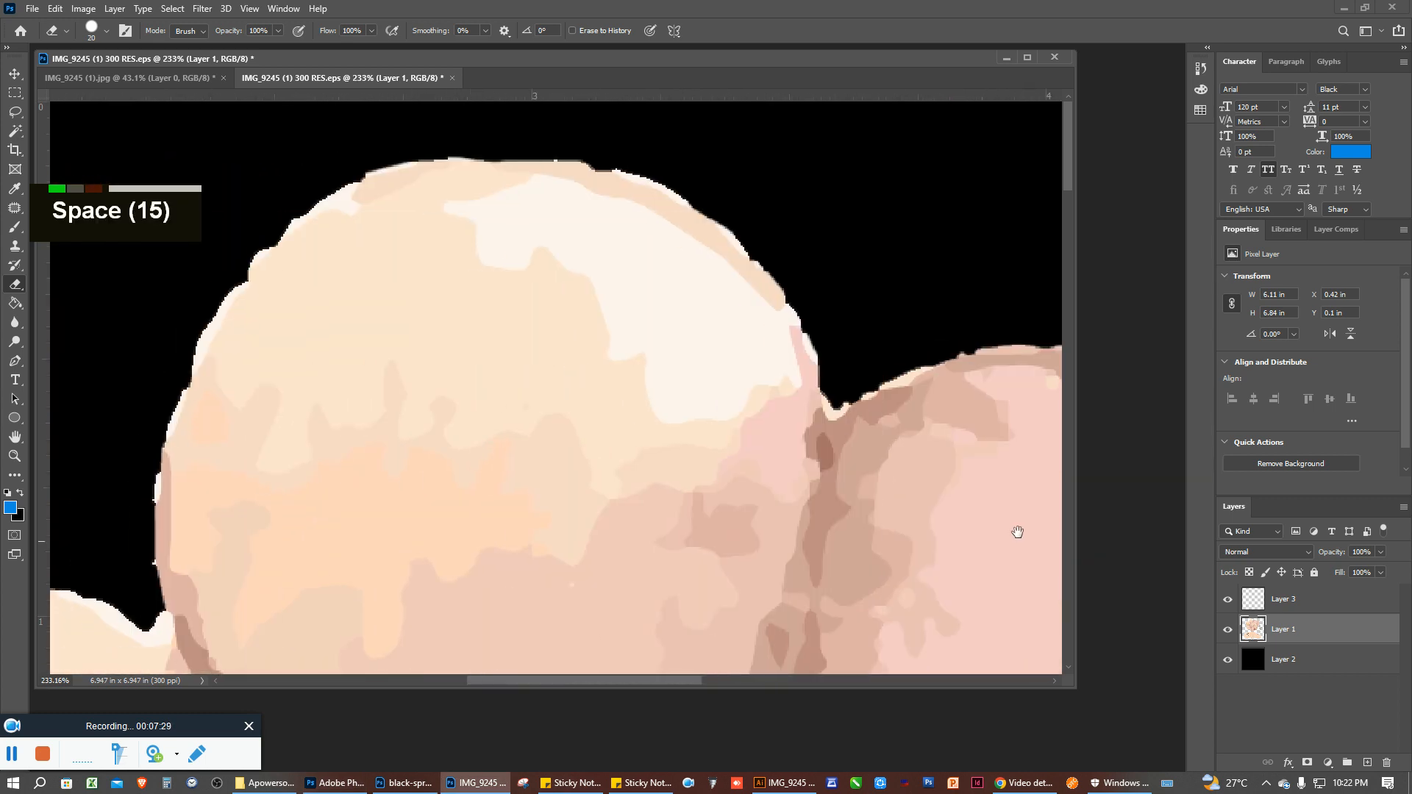
{"action": "left_click_drag", "start_coordinate": [700, 290], "coordinate": [1029, 306]}
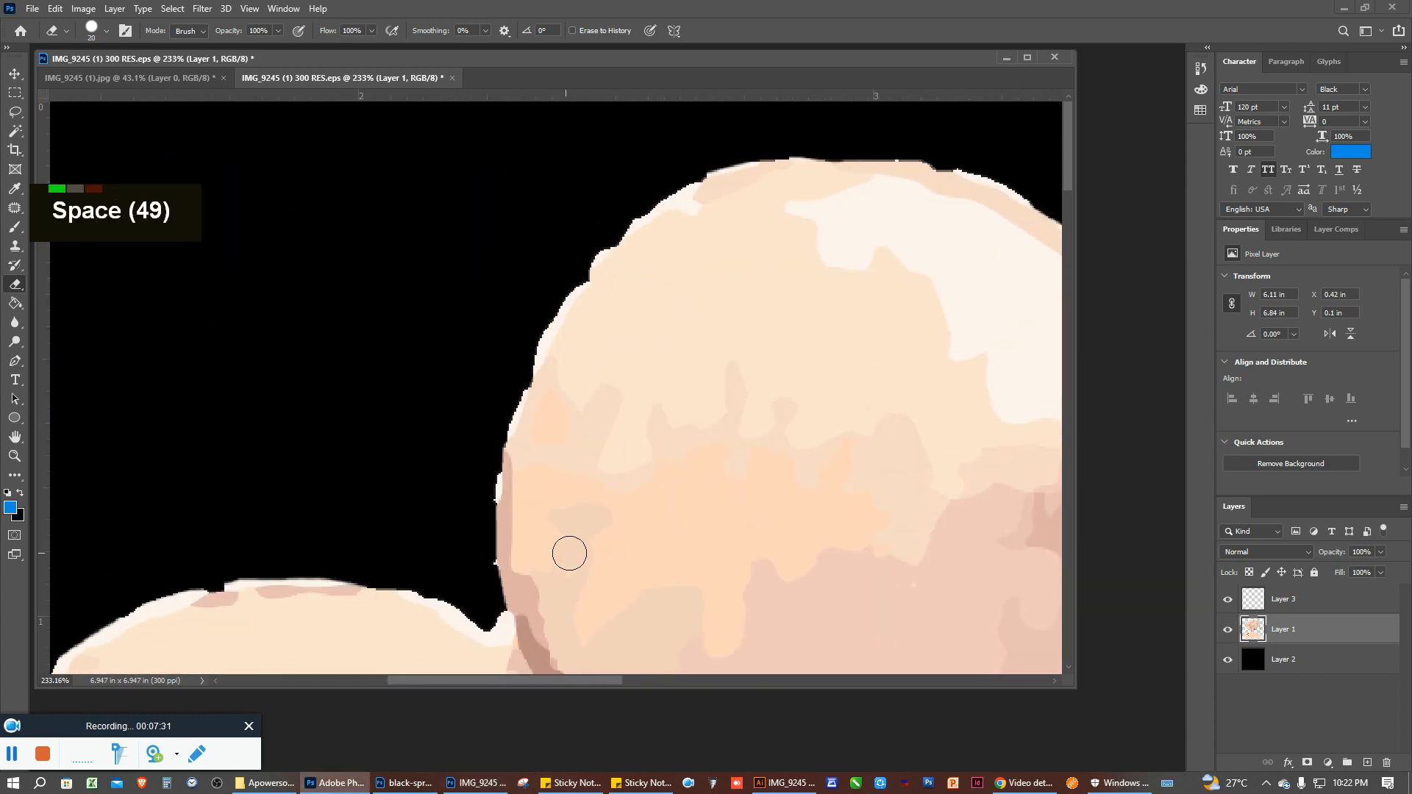
{"action": "scroll", "coordinate": [473, 574], "scroll_direction": "up", "scroll_amount": 9}
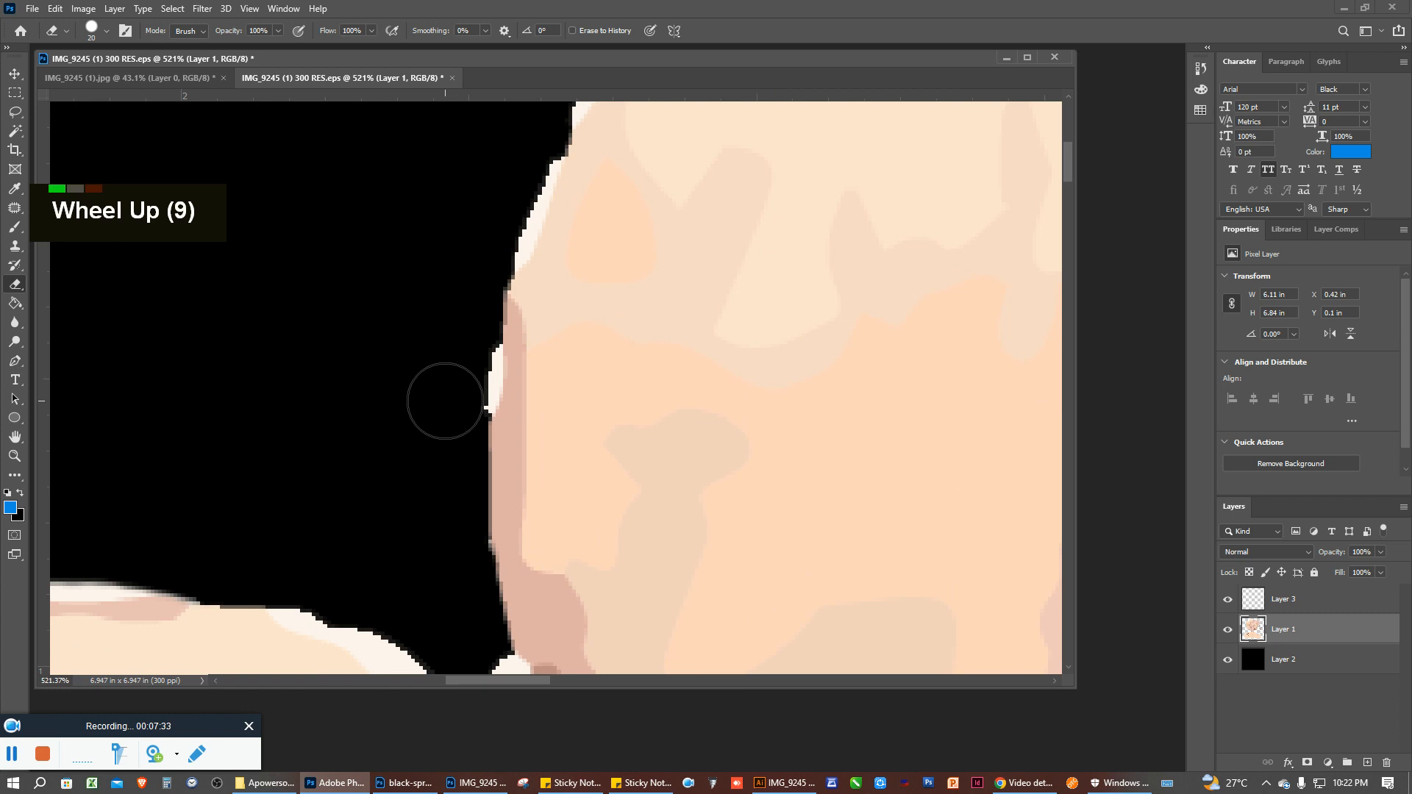
{"action": "left_click_drag", "start_coordinate": [488, 236], "coordinate": [462, 427]}
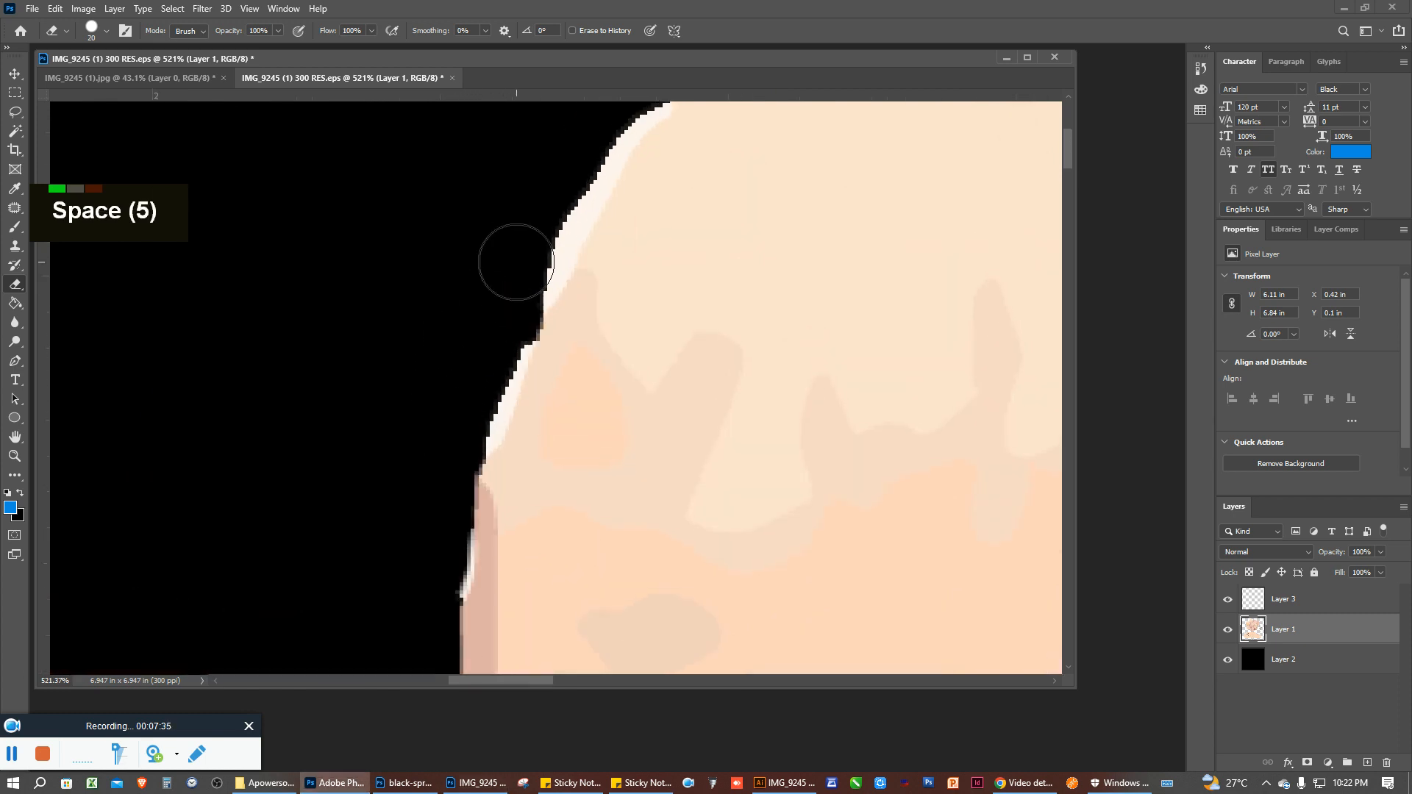
{"action": "mouse_move", "coordinate": [540, 317]}
{"action": "left_mouse_down"}
{"action": "mouse_move", "coordinate": [511, 503]}
{"action": "mouse_move", "coordinate": [493, 447]}
{"action": "mouse_move", "coordinate": [515, 382]}
{"action": "left_mouse_up"}
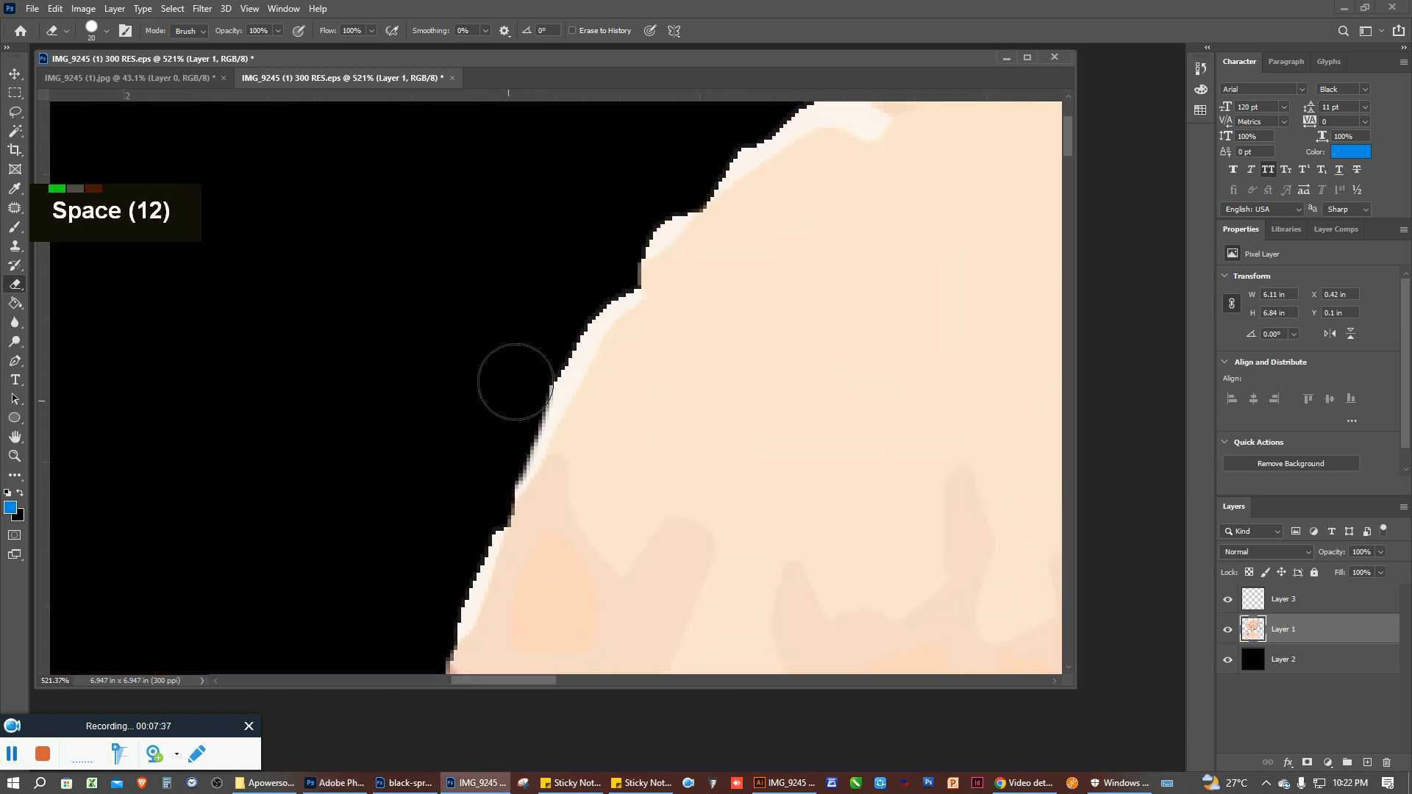
{"action": "left_click_drag", "start_coordinate": [603, 248], "coordinate": [712, 136]}
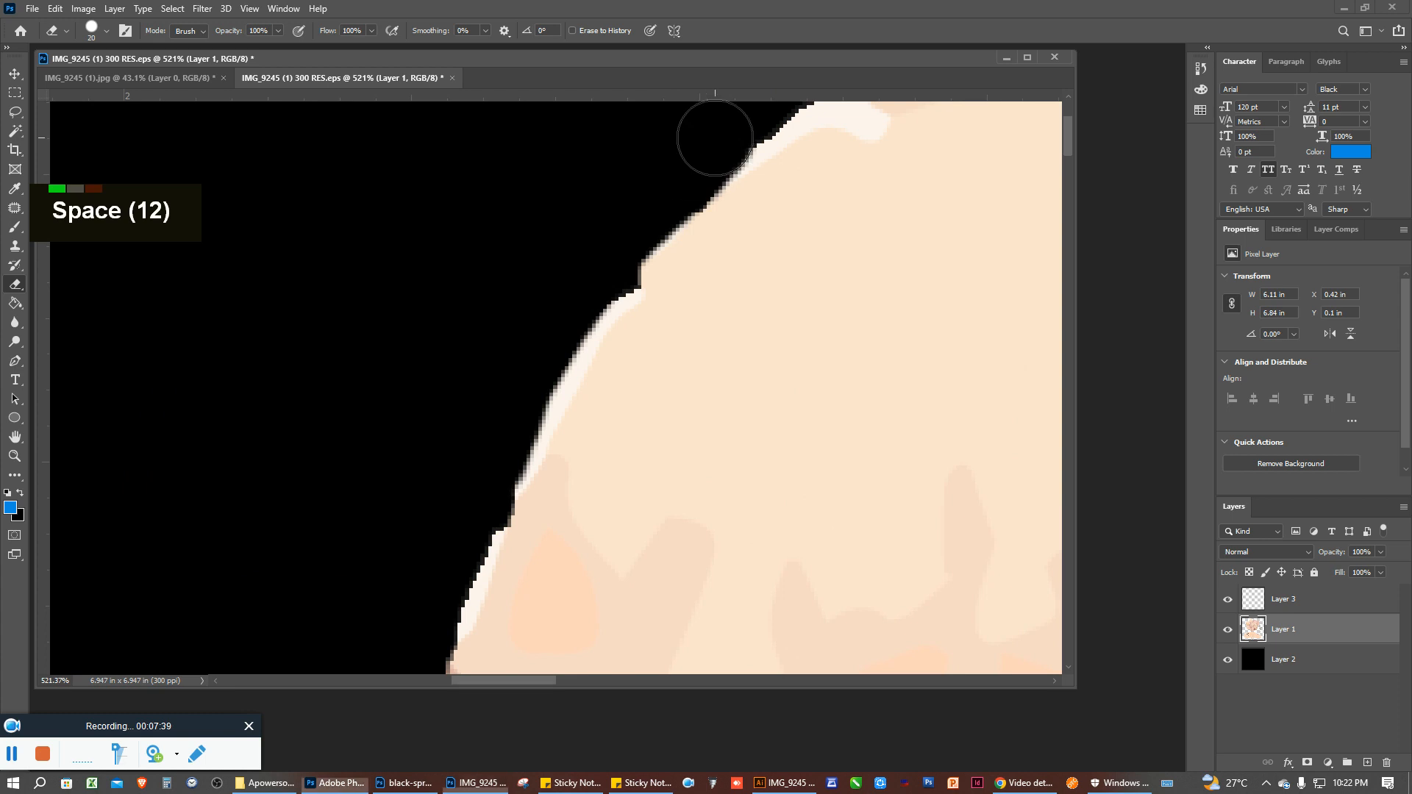
Erase the uneven bumps along the pink balloon's upper edge beside the topmost balloon, undoing the last faulty stroke
{"action": "scroll", "coordinate": [492, 319], "scroll_direction": "down", "scroll_amount": 12}
{"action": "left_click_drag", "start_coordinate": [864, 495], "coordinate": [504, 417]}
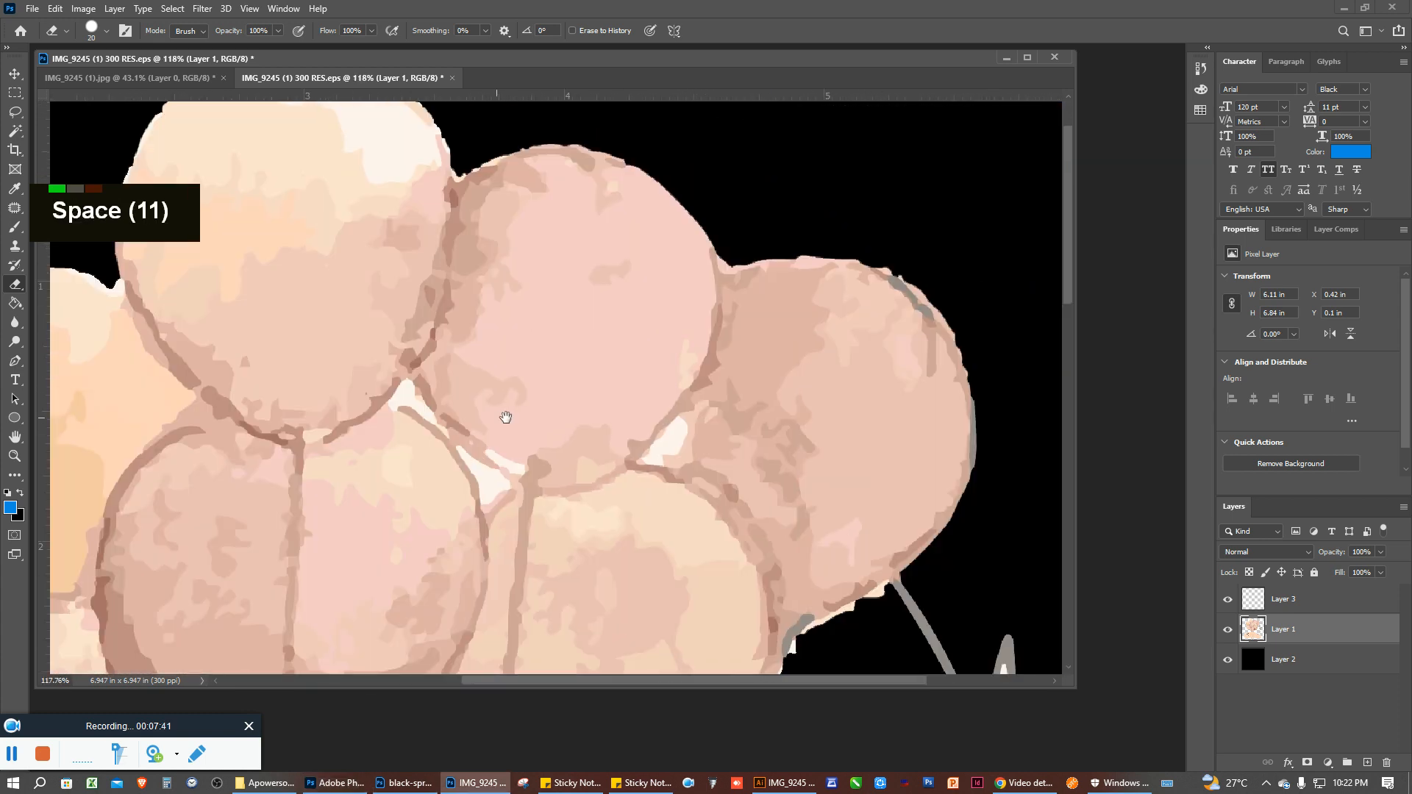
{"action": "scroll", "coordinate": [671, 183], "scroll_direction": "up", "scroll_amount": 4}
{"action": "left_click_drag", "start_coordinate": [537, 218], "coordinate": [591, 368]}
{"action": "scroll", "coordinate": [592, 368], "scroll_direction": "up", "scroll_amount": 1}
{"action": "scroll", "coordinate": [591, 369], "scroll_direction": "up", "scroll_amount": 12}
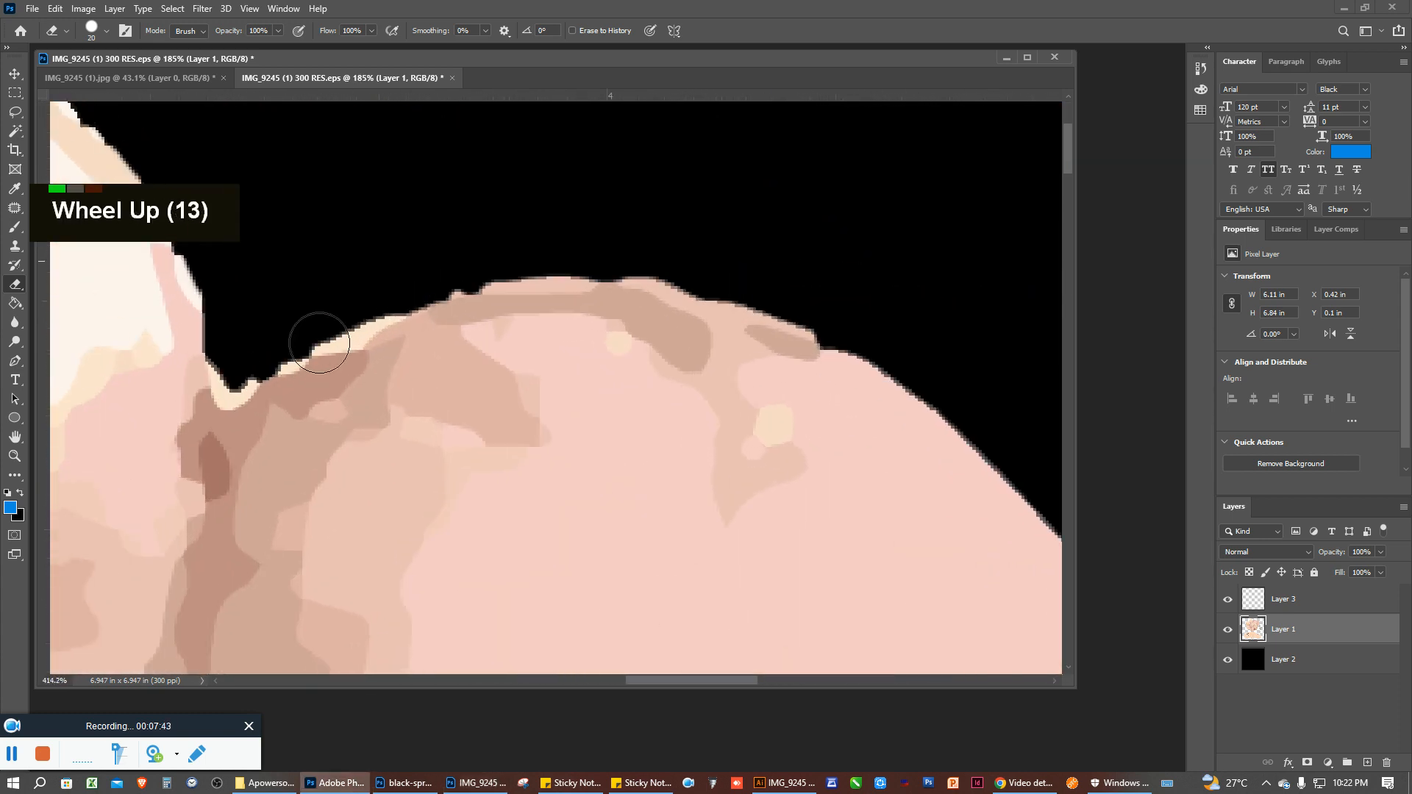
{"action": "mouse_move", "coordinate": [227, 347]}
{"action": "left_mouse_down"}
{"action": "mouse_move", "coordinate": [192, 365]}
{"action": "mouse_move", "coordinate": [522, 231]}
{"action": "mouse_move", "coordinate": [683, 214]}
{"action": "mouse_move", "coordinate": [848, 244]}
{"action": "mouse_move", "coordinate": [1034, 320]}
{"action": "left_mouse_up"}
{"action": "key", "text": "ctrl+z"}
Smooth the pink balloon's right shoulder and the top edge of the far-right balloon with the 20 px eraser
{"action": "scroll", "coordinate": [744, 400], "scroll_direction": "down", "scroll_amount": 2}
{"action": "left_click_drag", "start_coordinate": [744, 400], "coordinate": [489, 316]}
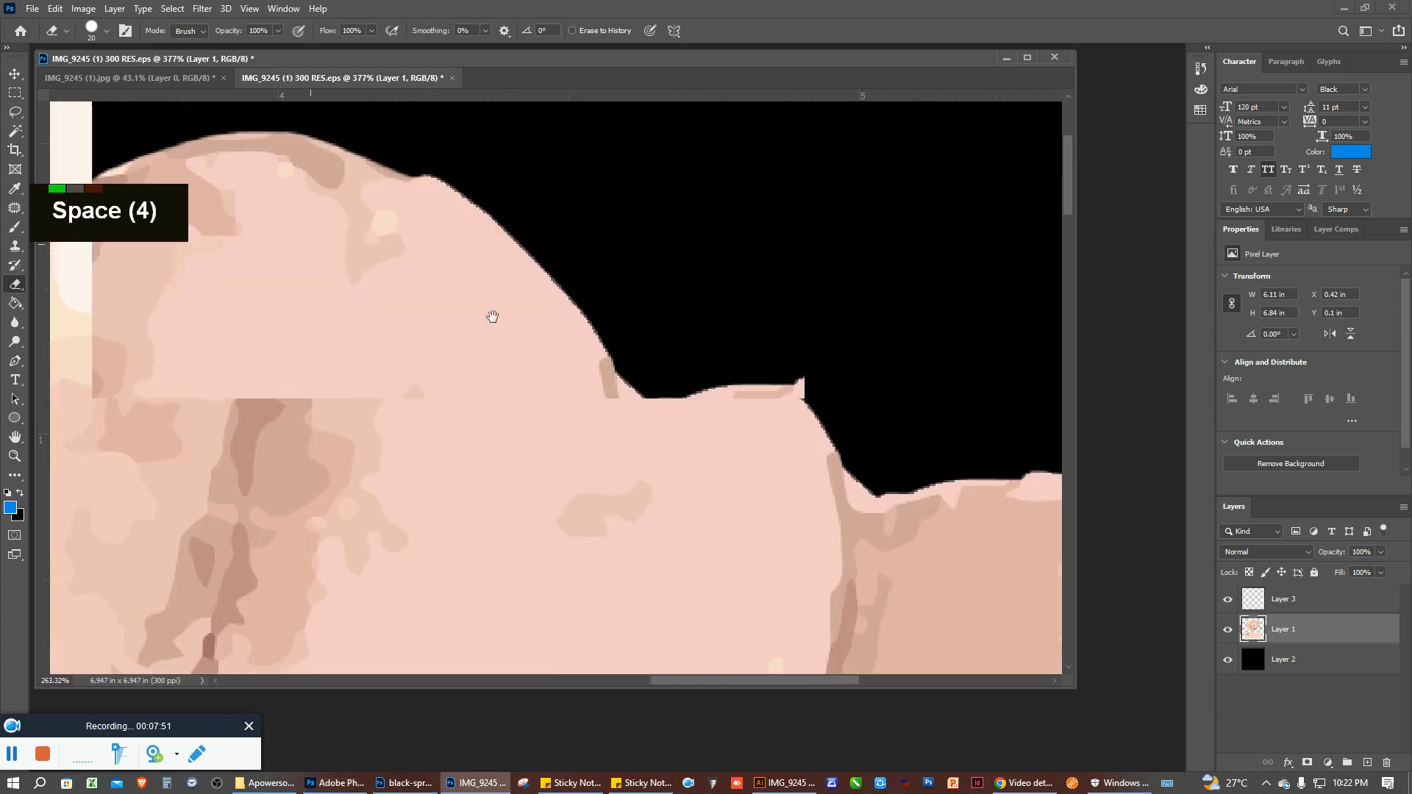
{"action": "scroll", "coordinate": [637, 353], "scroll_direction": "up", "scroll_amount": 4}
{"action": "left_click_drag", "start_coordinate": [917, 362], "coordinate": [356, 262]}
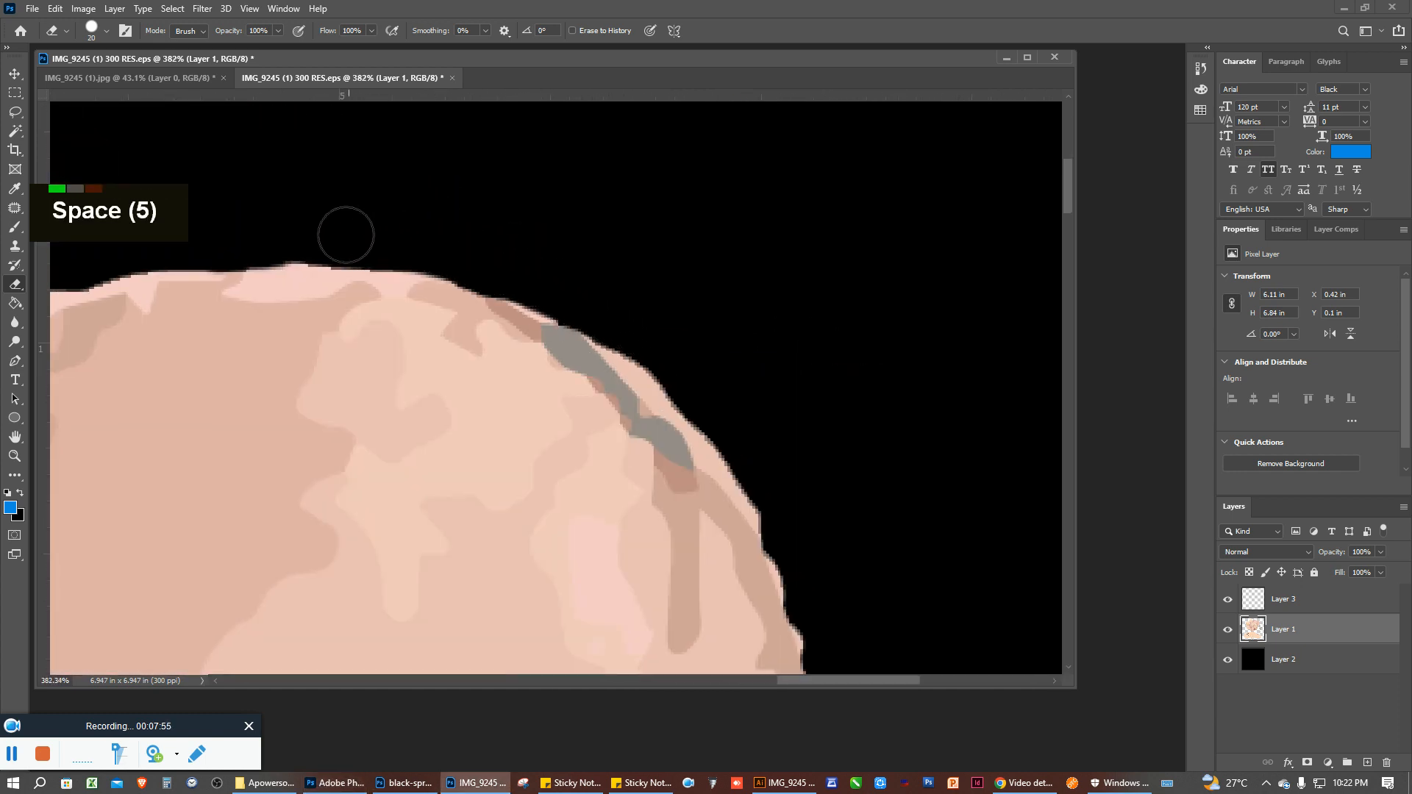
Trim the far-right balloon's outer edge smooth, including the protruding gray sliver along its right side
{"action": "scroll", "coordinate": [678, 378], "scroll_direction": "down", "scroll_amount": 3}
{"action": "left_click_drag", "start_coordinate": [678, 378], "coordinate": [662, 321]}
{"action": "scroll", "coordinate": [655, 413], "scroll_direction": "up", "scroll_amount": 5}
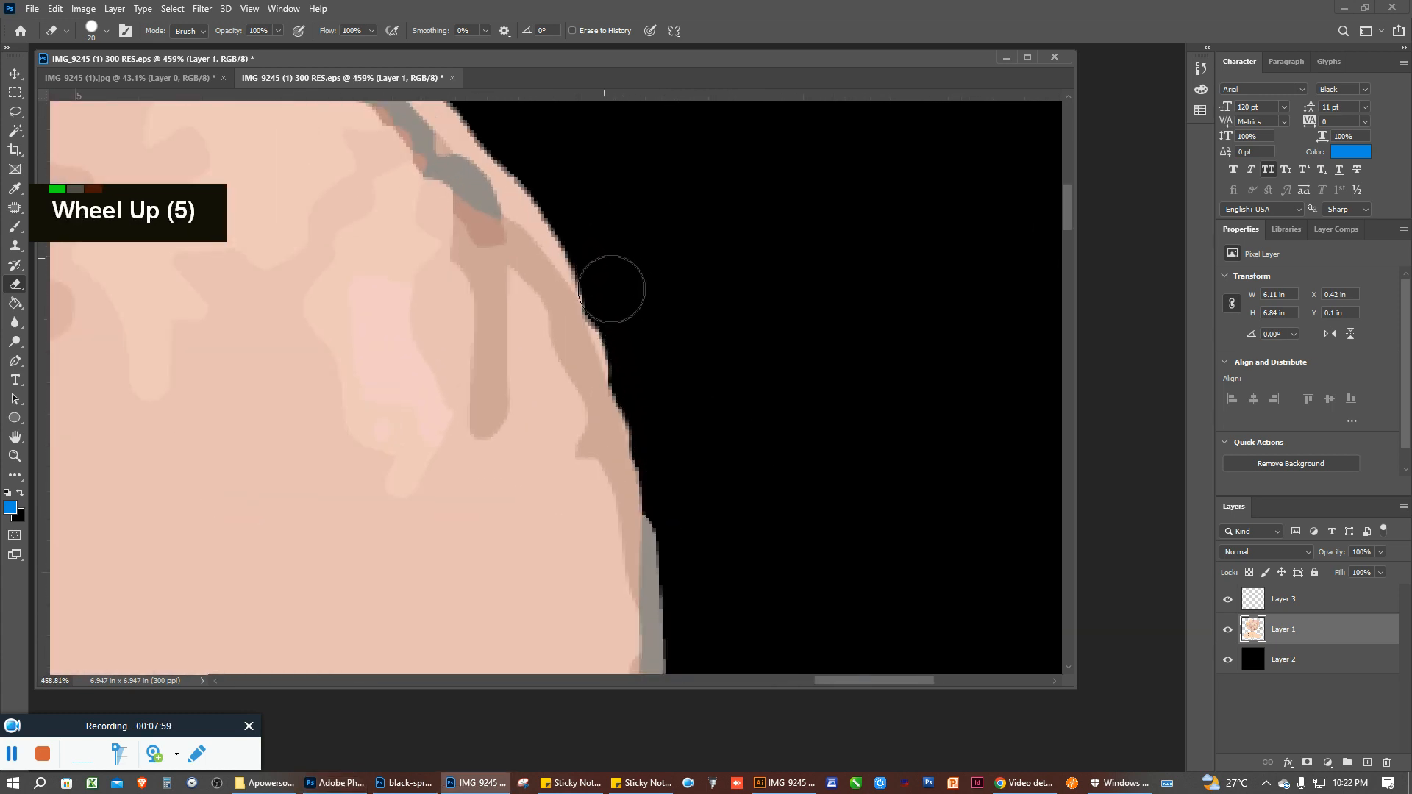
{"action": "scroll", "coordinate": [668, 479], "scroll_direction": "down", "scroll_amount": 3}
{"action": "left_click_drag", "start_coordinate": [716, 542], "coordinate": [677, 245]}
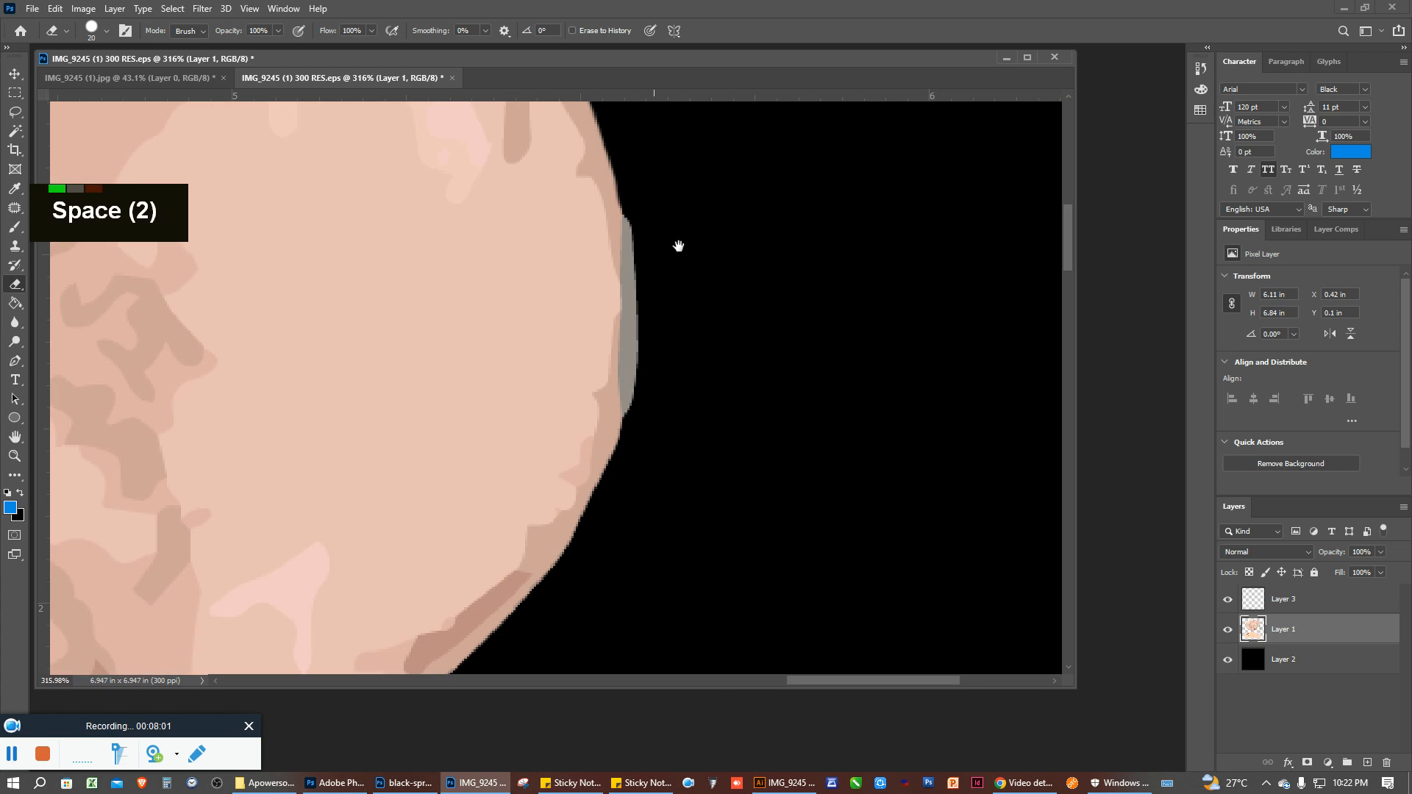
{"action": "scroll", "coordinate": [665, 232], "scroll_direction": "up", "scroll_amount": 3}
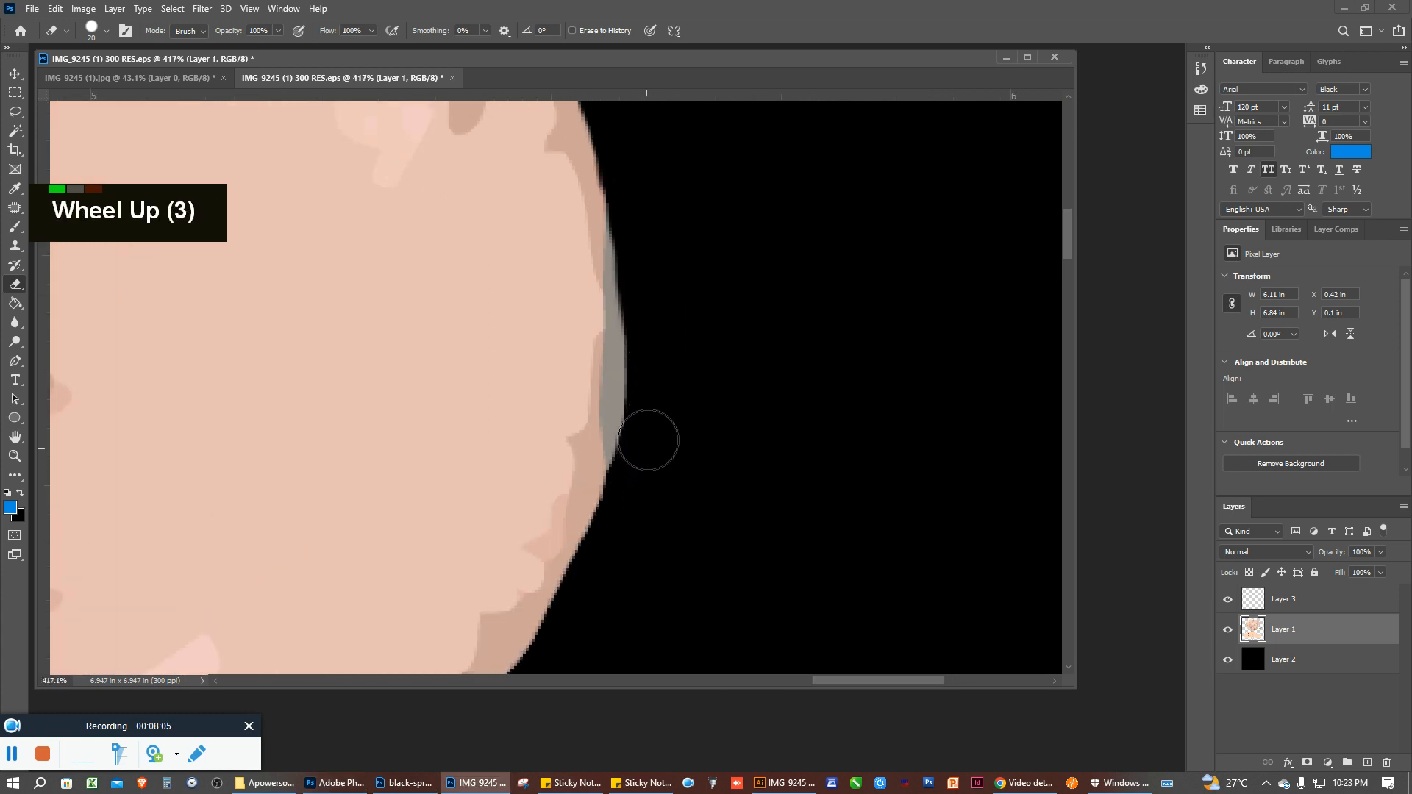
Erase the jagged cream fringe under the far-right balloon and along the right edge of the balloon below it
{"action": "scroll", "coordinate": [719, 373], "scroll_direction": "down", "scroll_amount": 8}
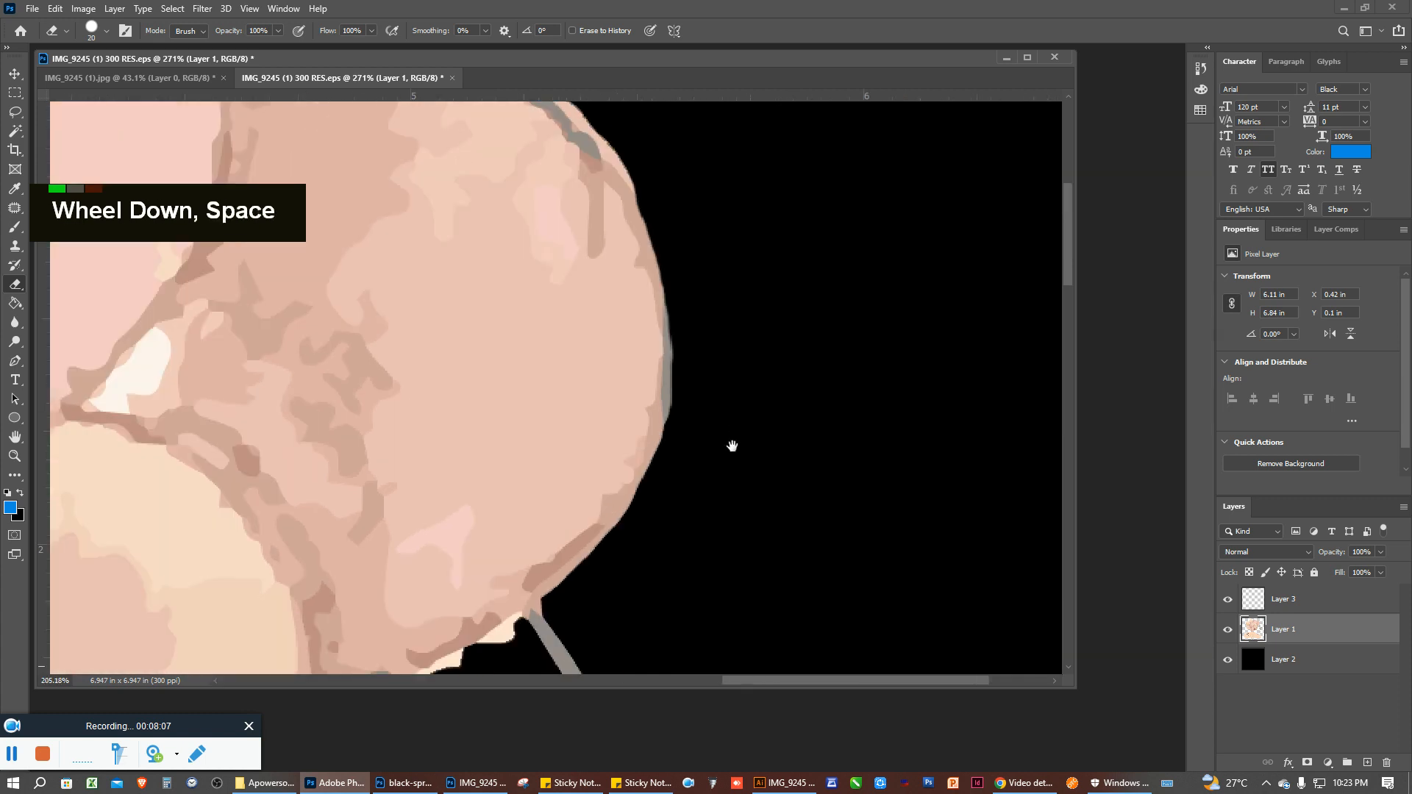
{"action": "left_click_drag", "start_coordinate": [662, 410], "coordinate": [725, 483]}
{"action": "scroll", "coordinate": [765, 426], "scroll_direction": "up", "scroll_amount": 13}
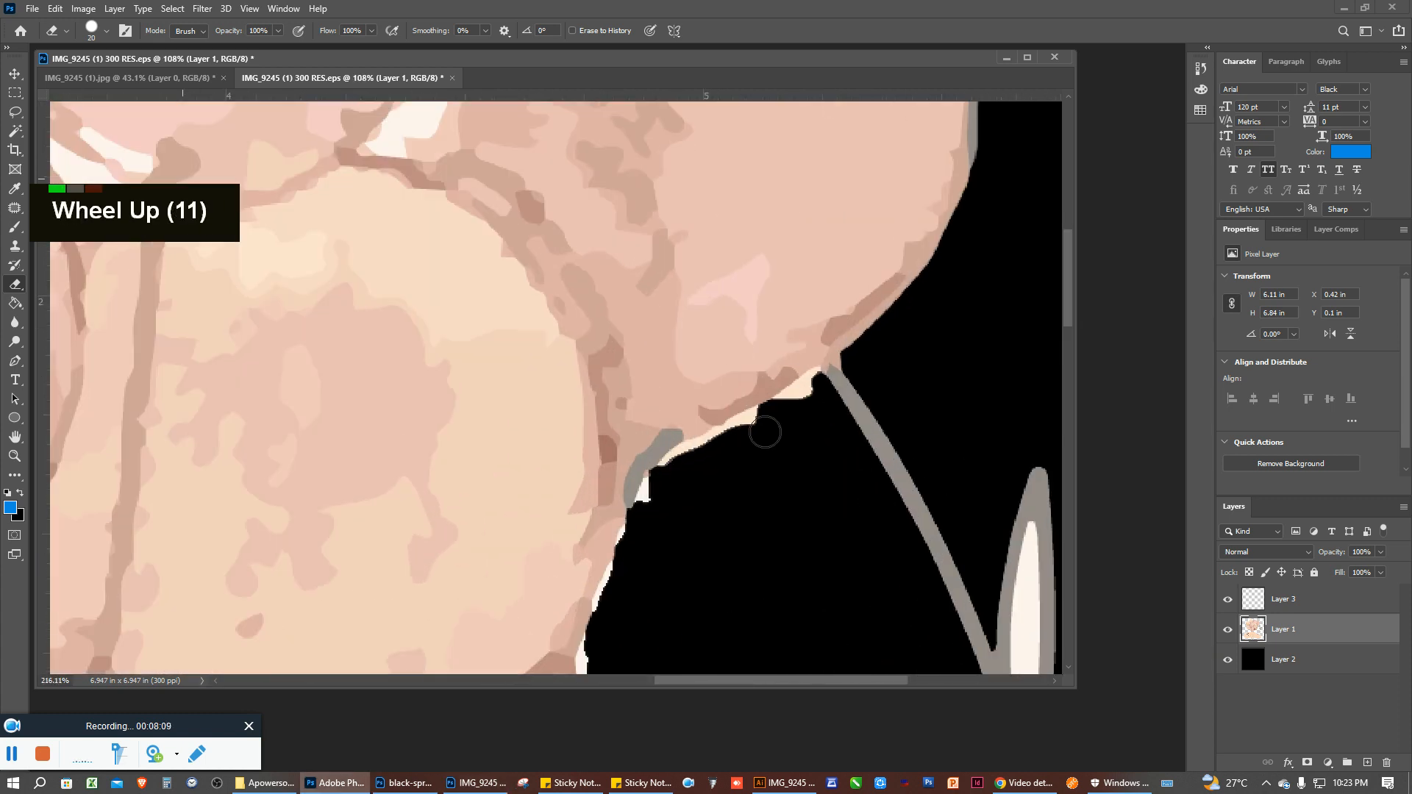
{"action": "left_click_drag", "start_coordinate": [833, 374], "coordinate": [781, 409]}
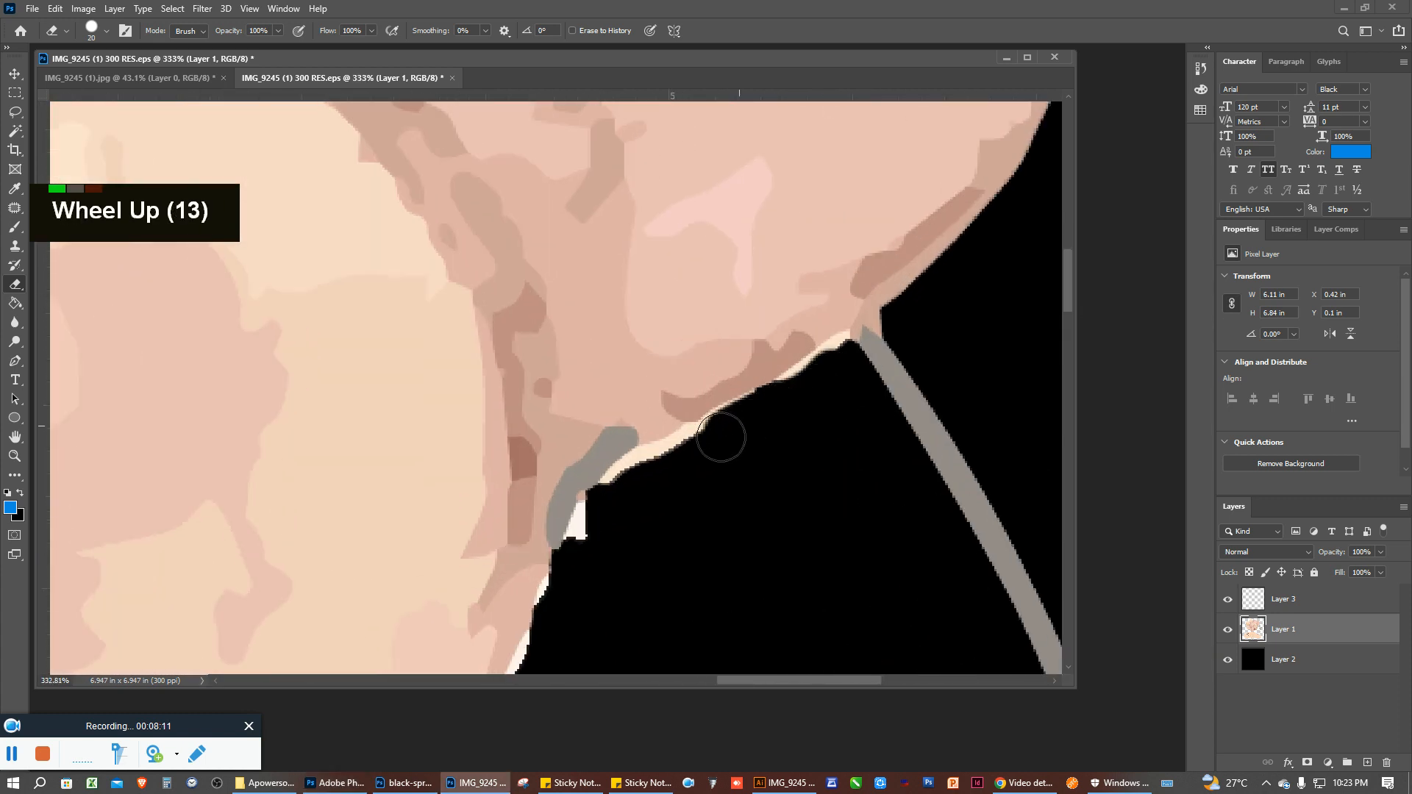
{"action": "left_click_drag", "start_coordinate": [581, 574], "coordinate": [729, 258]}
{"action": "scroll", "coordinate": [588, 397], "scroll_direction": "up", "scroll_amount": 7}
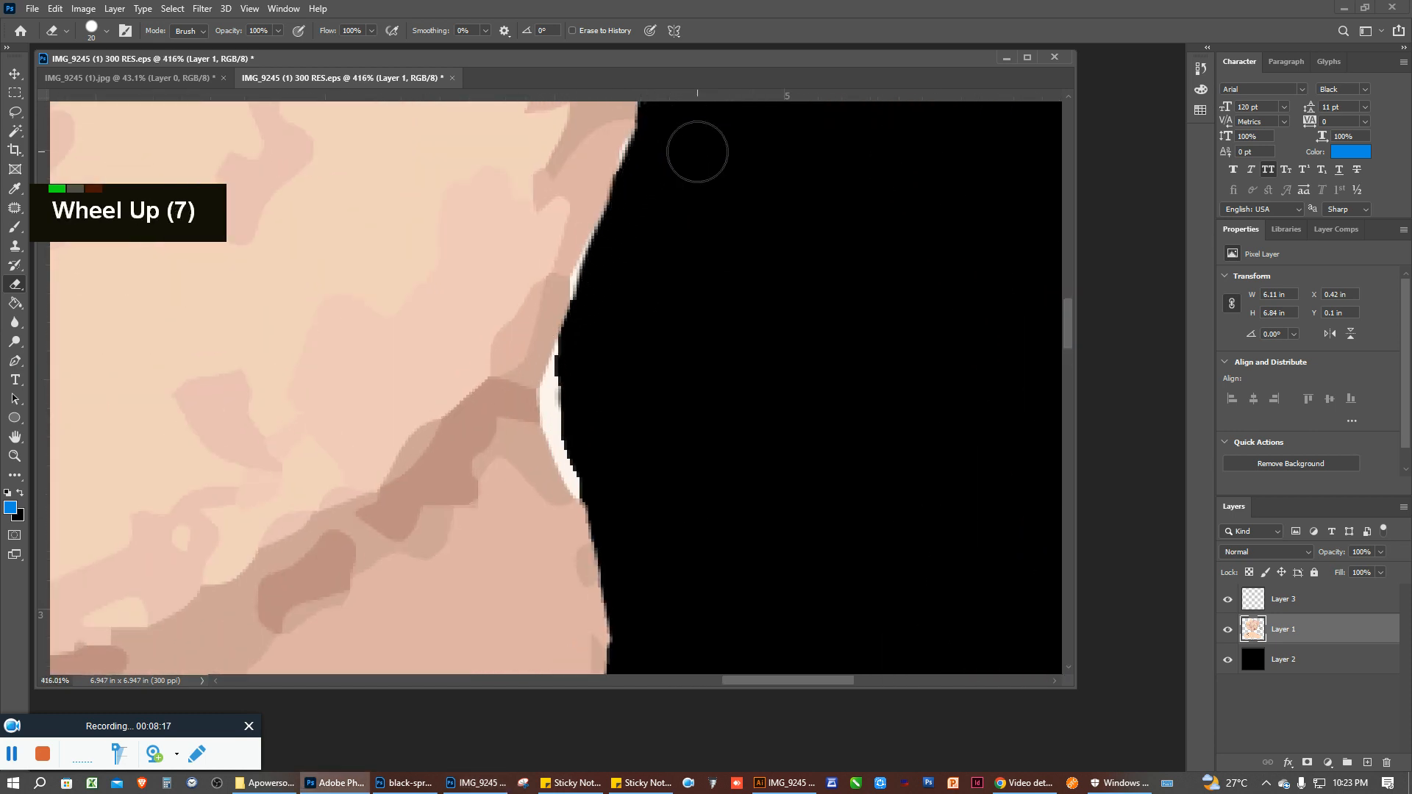
Erase the stray white remnants beside the gathered balloon strings and beneath the lower arc of the circular frame
{"action": "scroll", "coordinate": [779, 337], "scroll_direction": "down", "scroll_amount": 20}
{"action": "scroll", "coordinate": [707, 377], "scroll_direction": "down", "scroll_amount": 3}
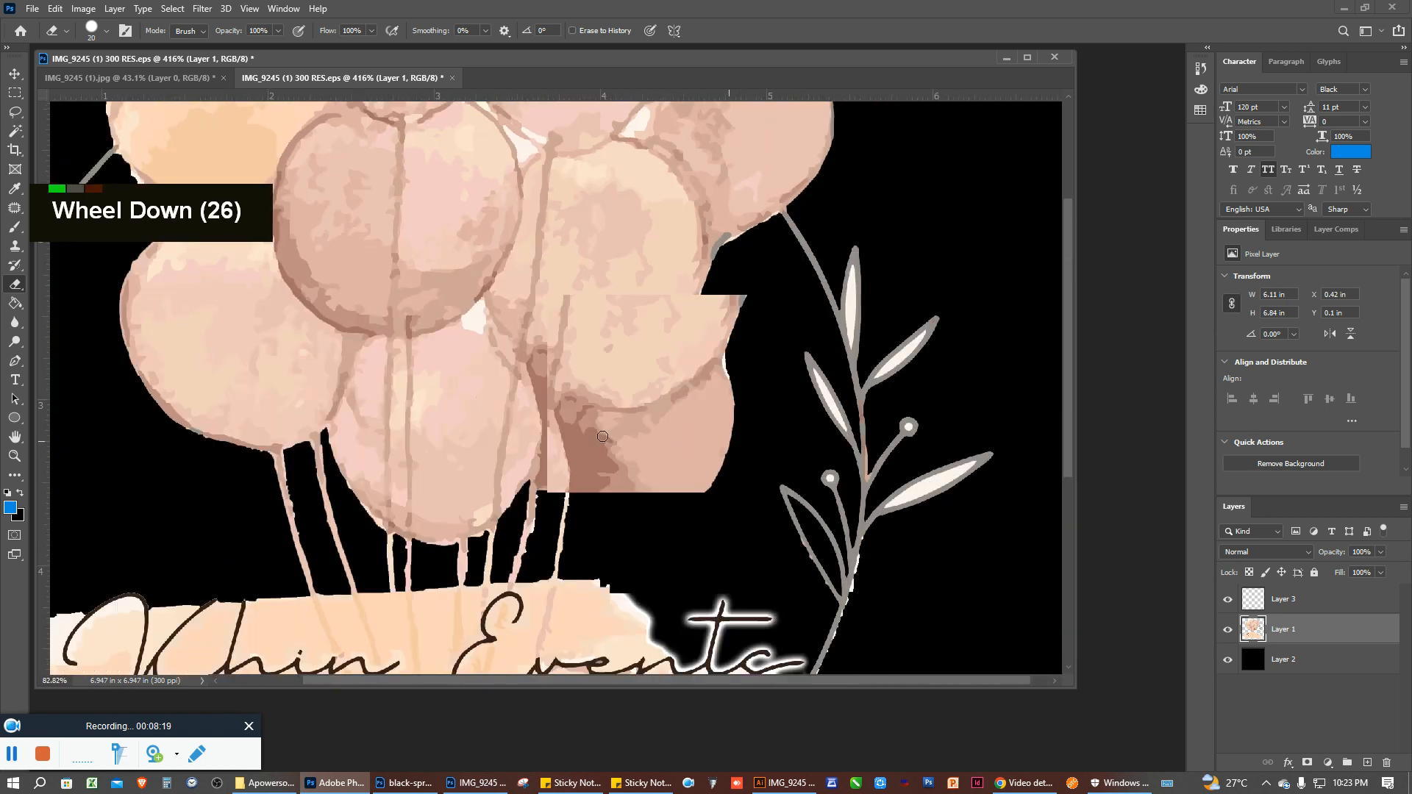
{"action": "scroll", "coordinate": [707, 377], "scroll_direction": "up", "scroll_amount": 13}
{"action": "scroll", "coordinate": [707, 378], "scroll_direction": "down", "scroll_amount": 1}
{"action": "scroll", "coordinate": [754, 445], "scroll_direction": "down", "scroll_amount": 9}
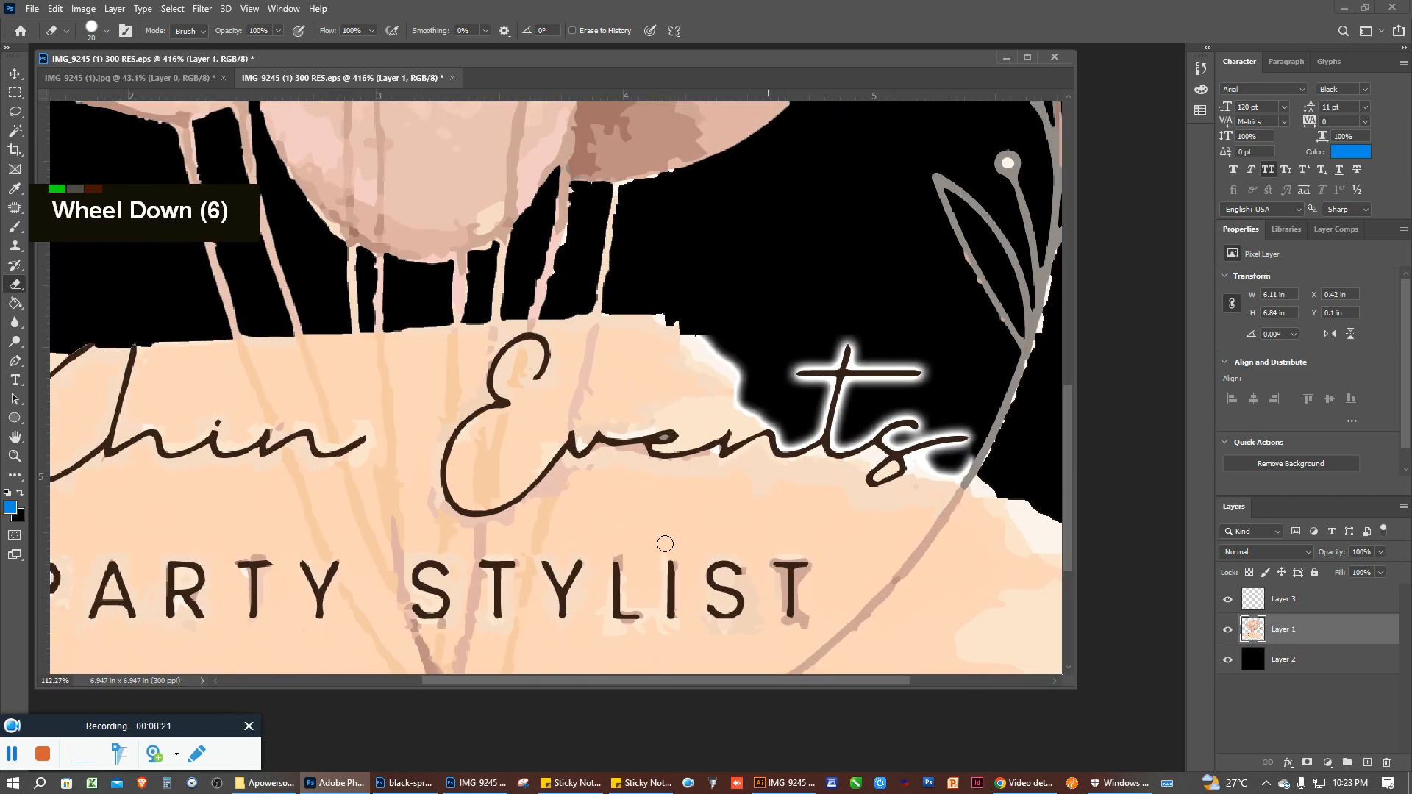
{"action": "scroll", "coordinate": [755, 446], "scroll_direction": "down", "scroll_amount": 4}
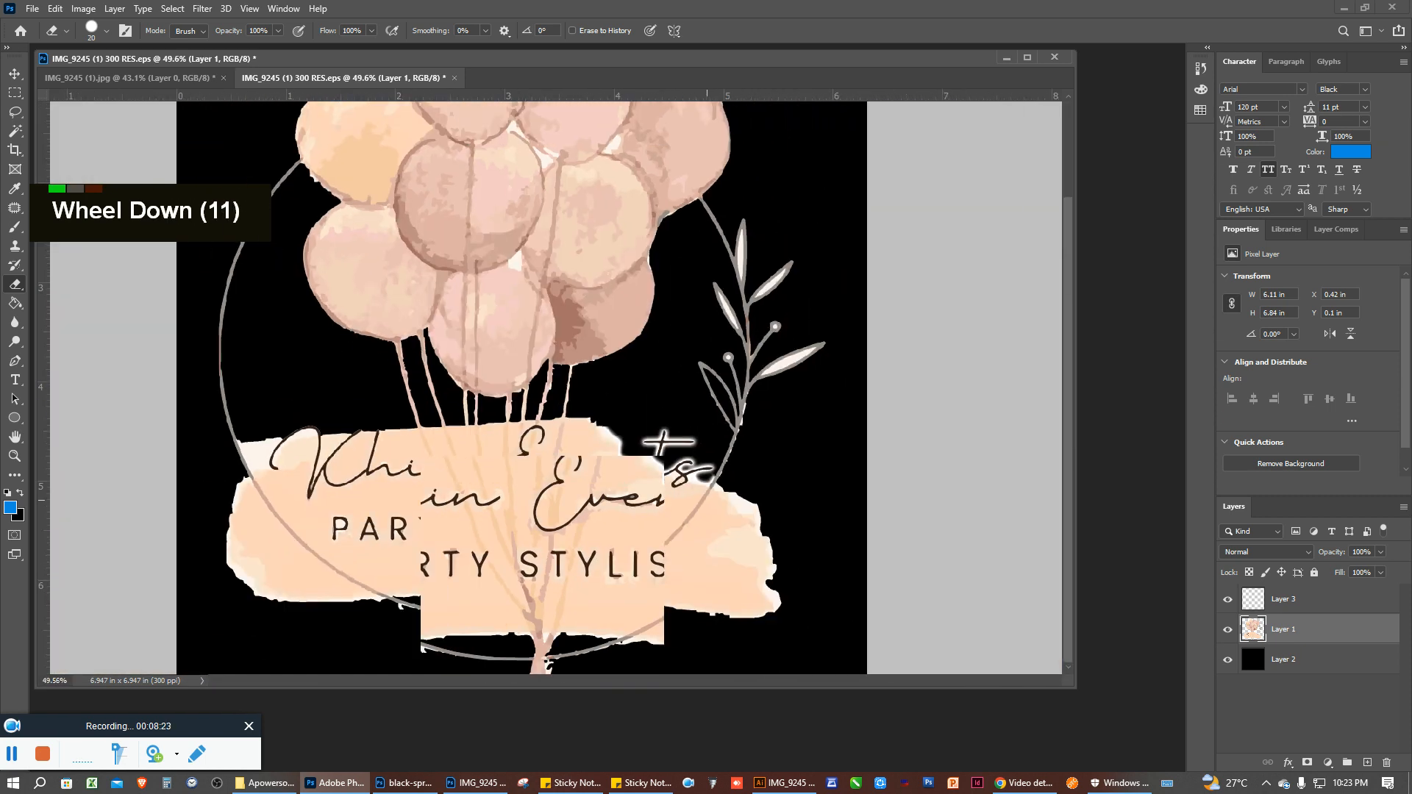
{"action": "scroll", "coordinate": [589, 634], "scroll_direction": "up", "scroll_amount": 1}
{"action": "key", "text": "space"}
{"action": "scroll", "coordinate": [589, 634], "scroll_direction": "up", "scroll_amount": 15}
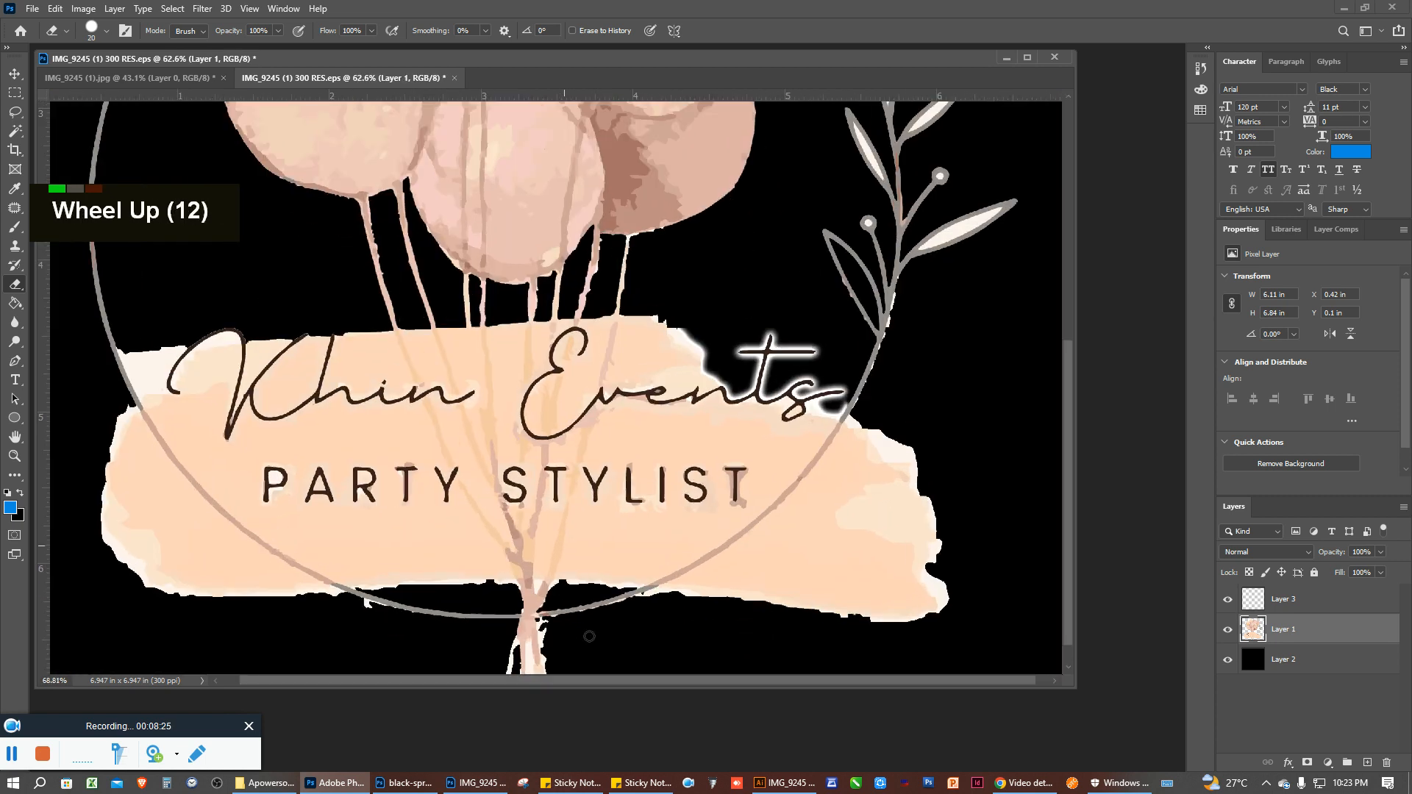
{"action": "mouse_move", "coordinate": [611, 477]}
{"action": "left_mouse_down"}
{"action": "mouse_move", "coordinate": [608, 457]}
{"action": "mouse_move", "coordinate": [598, 484]}
{"action": "left_mouse_up"}
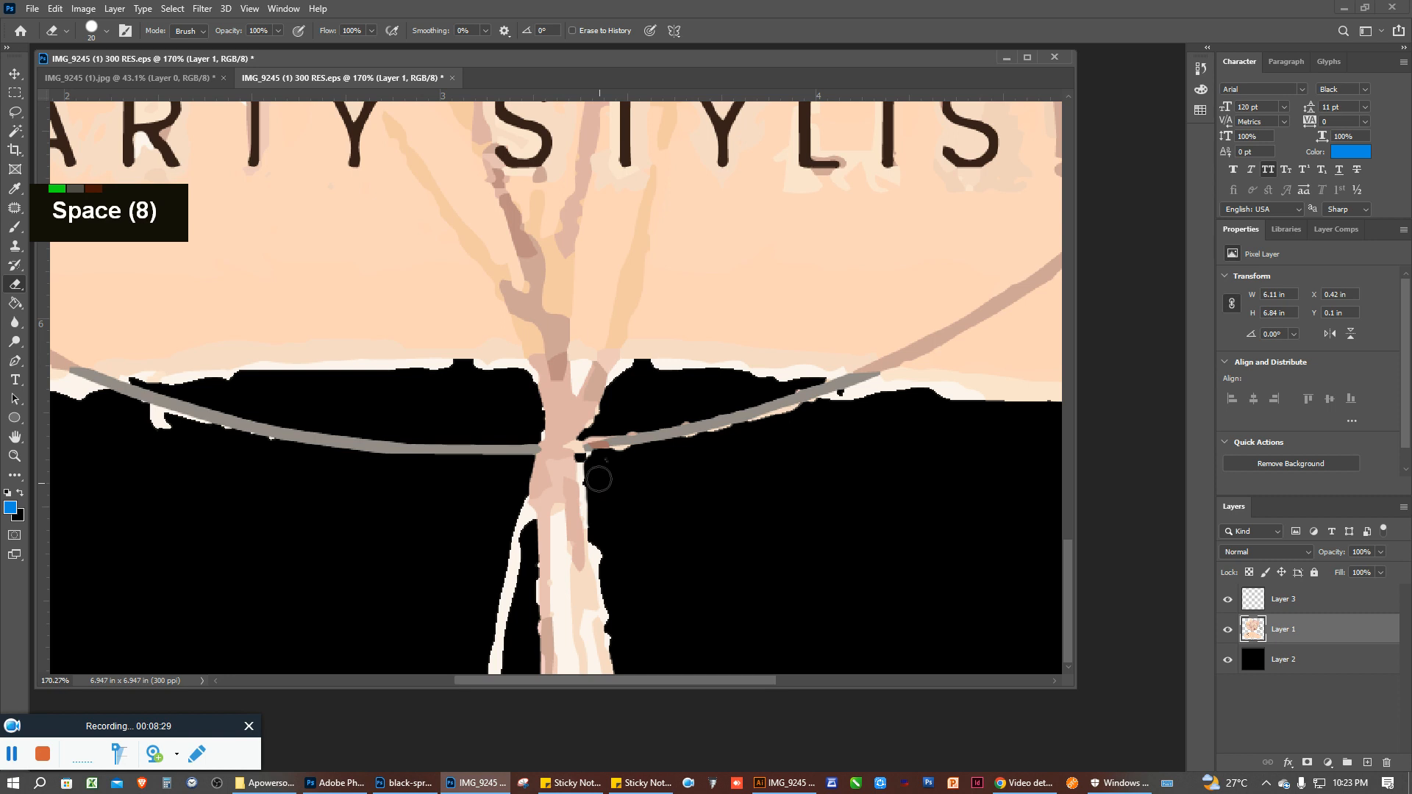
{"action": "left_click", "coordinate": [593, 462]}
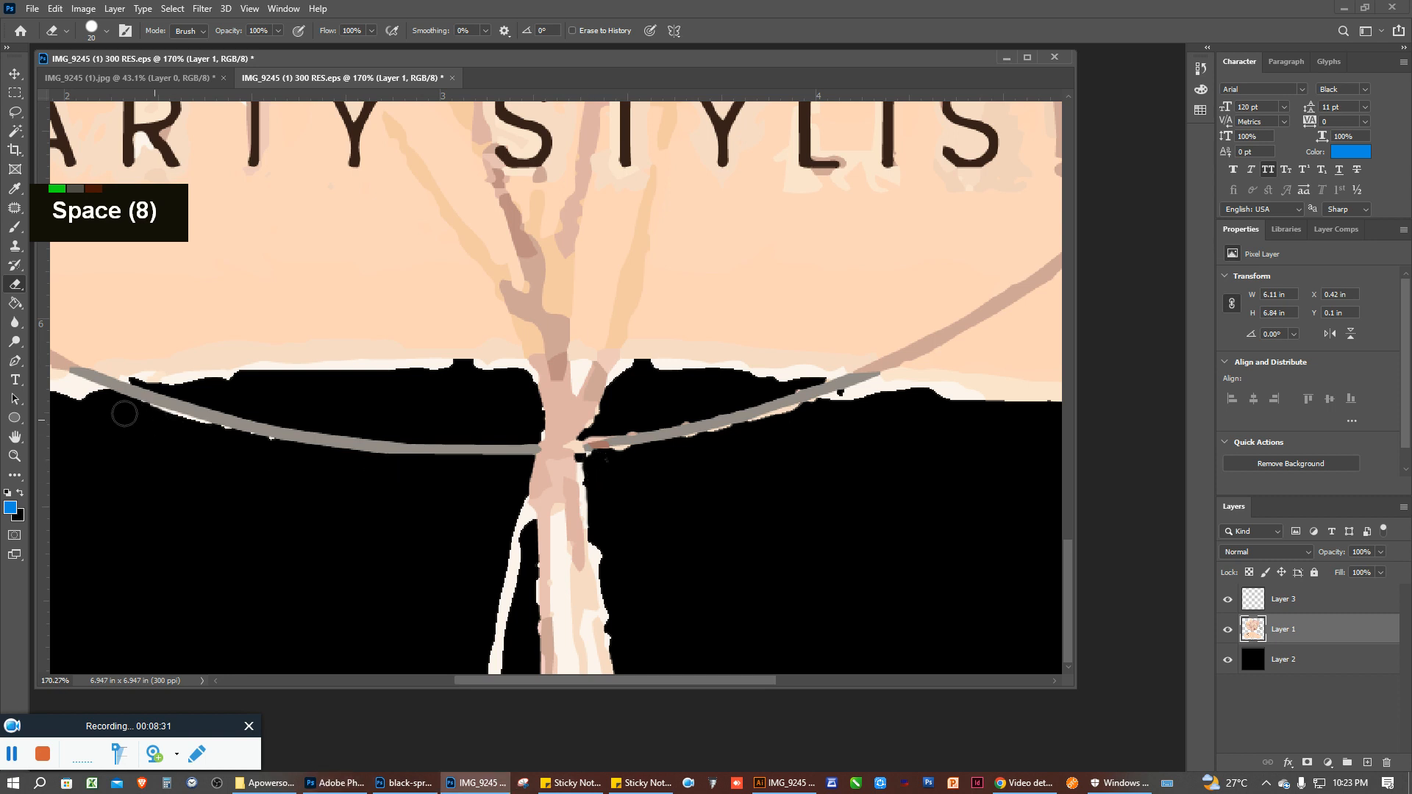
Examine the whole logo and the lower edge of the orange balloon for leftover white fringe
{"action": "scroll", "coordinate": [465, 405], "scroll_direction": "down", "scroll_amount": 15}
{"action": "scroll", "coordinate": [465, 405], "scroll_direction": "down", "scroll_amount": 5}
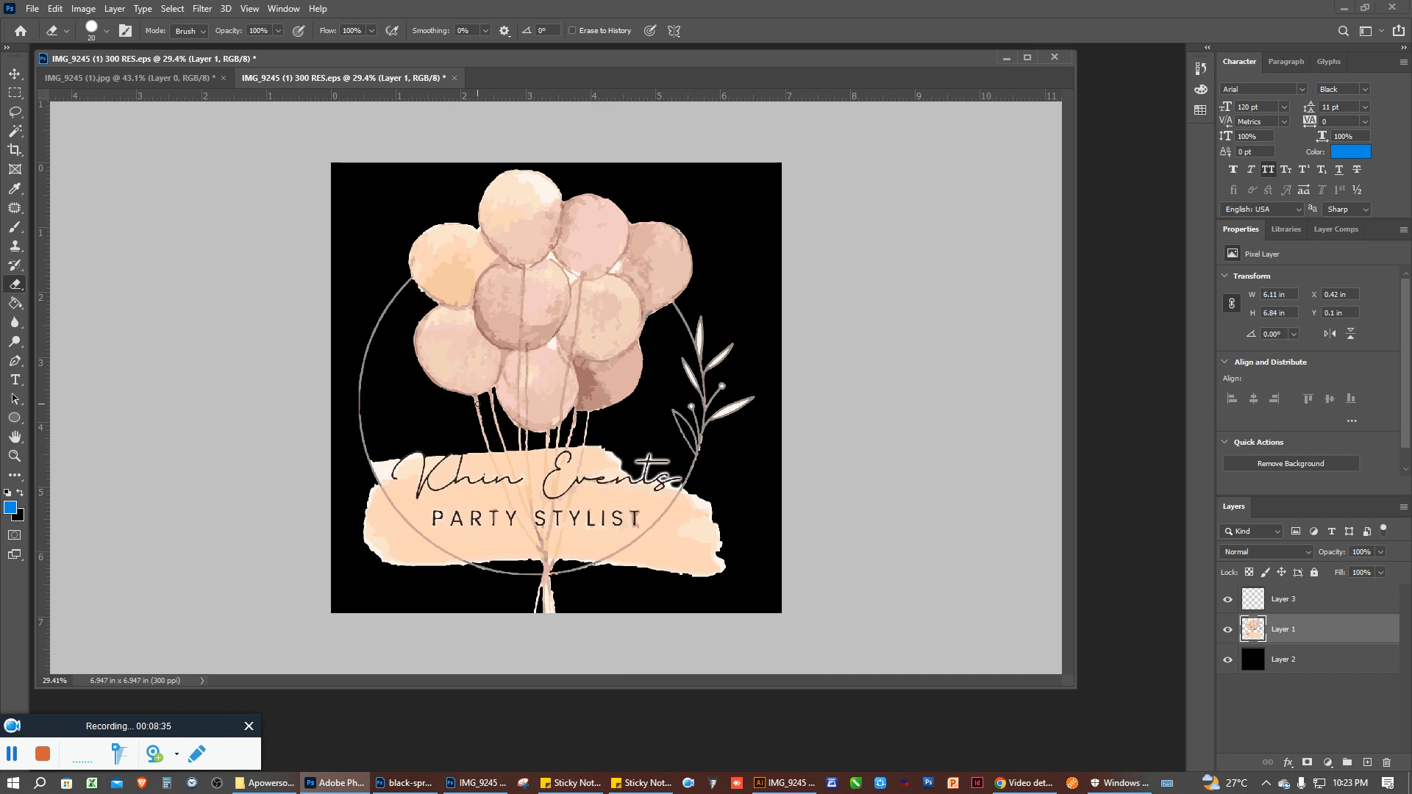
{"action": "scroll", "coordinate": [484, 414], "scroll_direction": "down", "scroll_amount": 1}
{"action": "scroll", "coordinate": [428, 401], "scroll_direction": "up", "scroll_amount": 14}
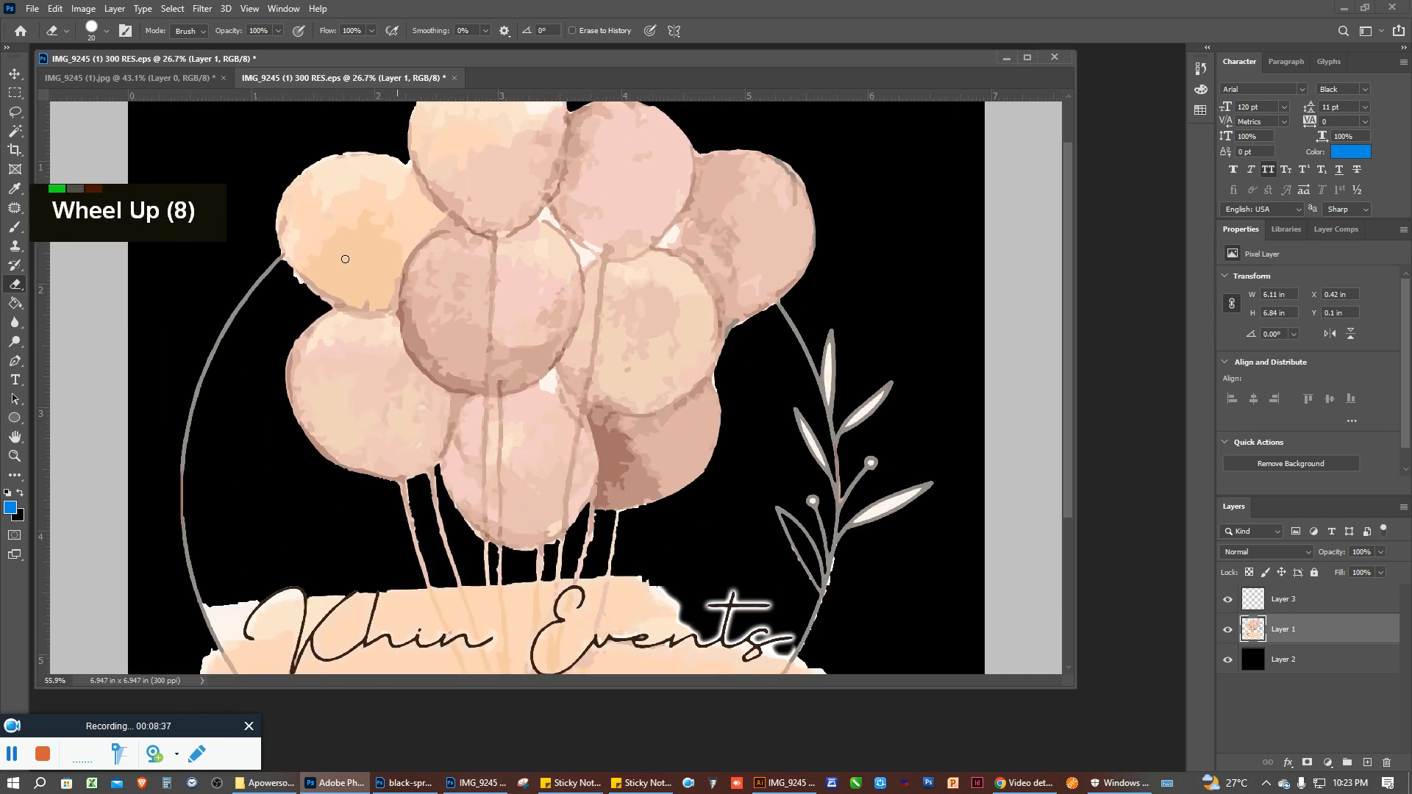
{"action": "key", "text": "space"}
{"action": "scroll", "coordinate": [416, 327], "scroll_direction": "up", "scroll_amount": 4}
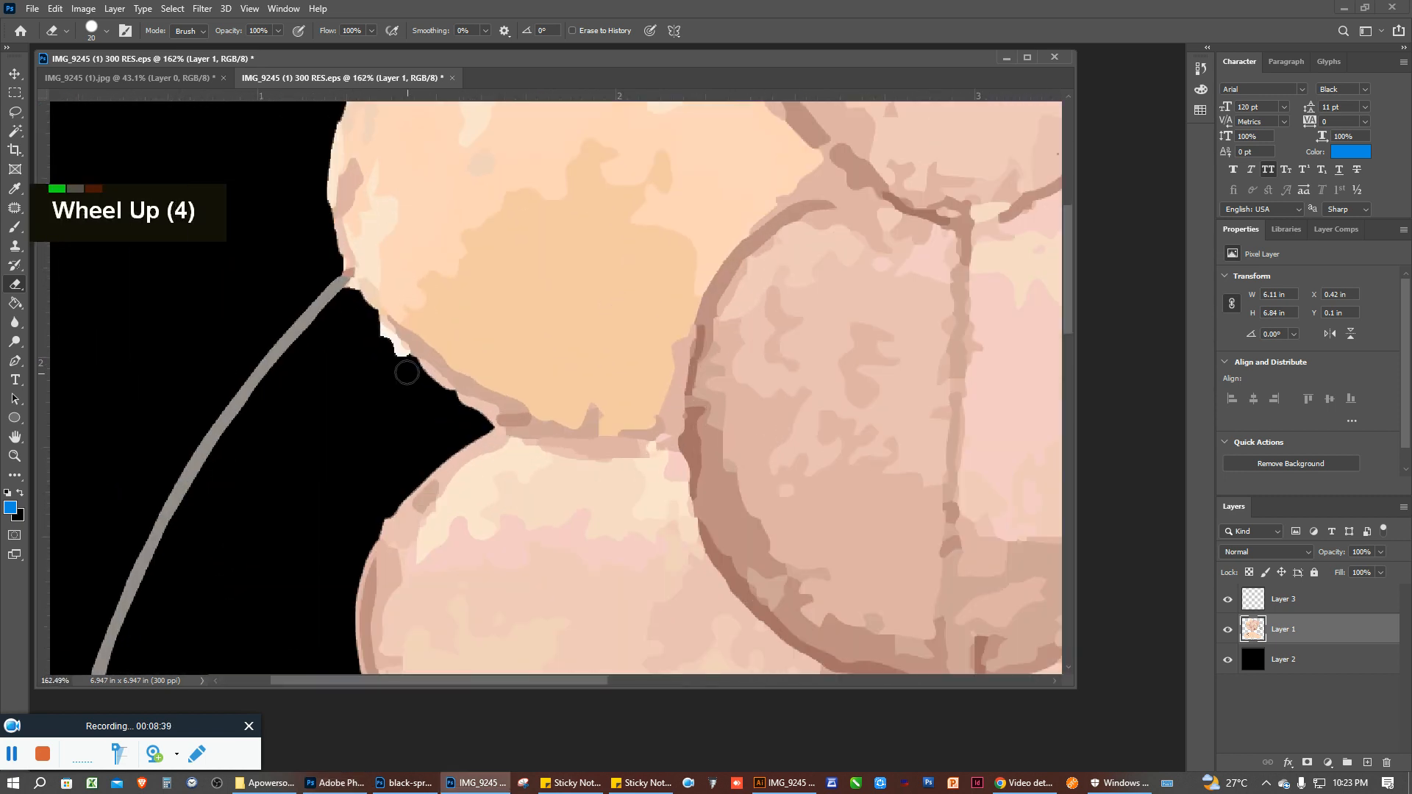
{"action": "scroll", "coordinate": [360, 339], "scroll_direction": "down", "scroll_amount": 20}
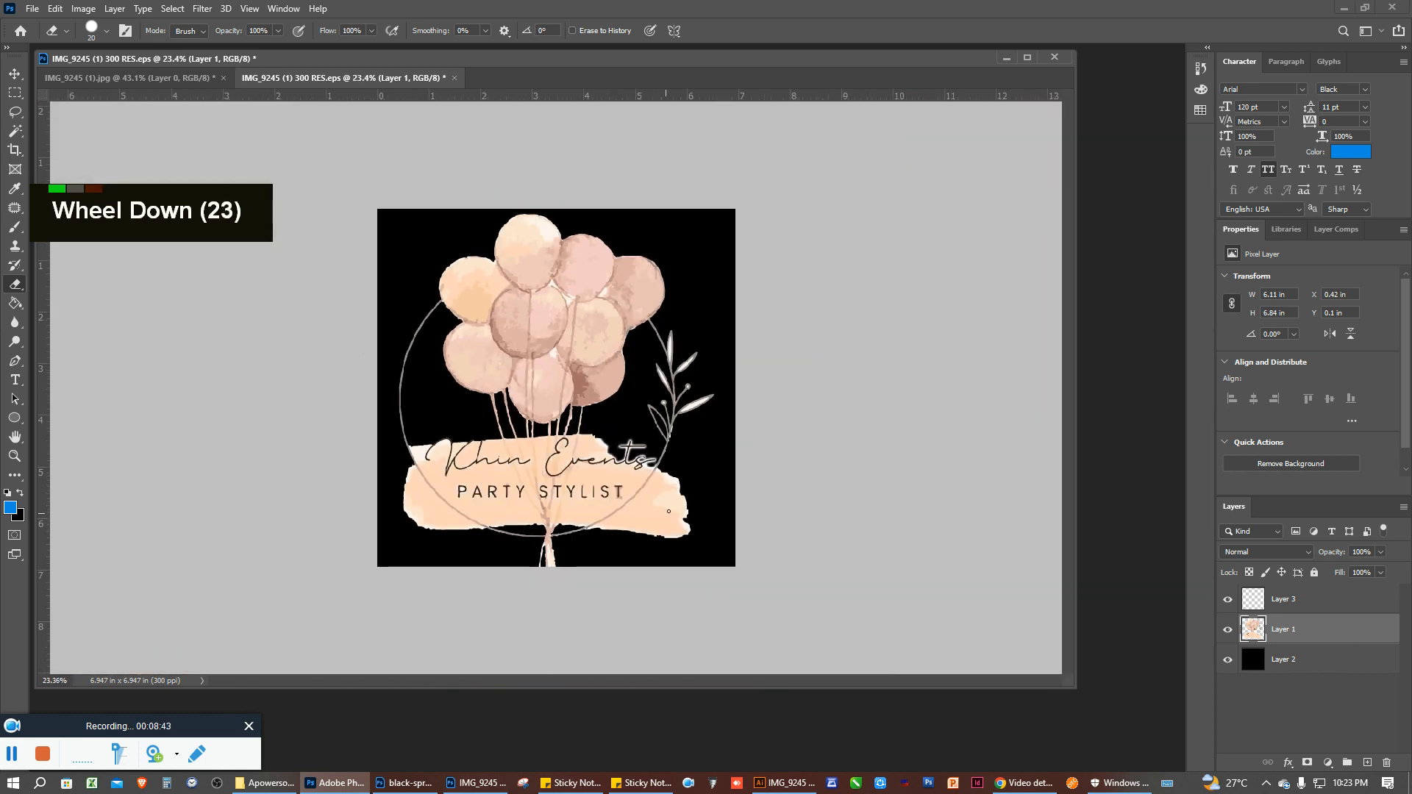
{"action": "scroll", "coordinate": [557, 576], "scroll_direction": "up", "scroll_amount": 1}
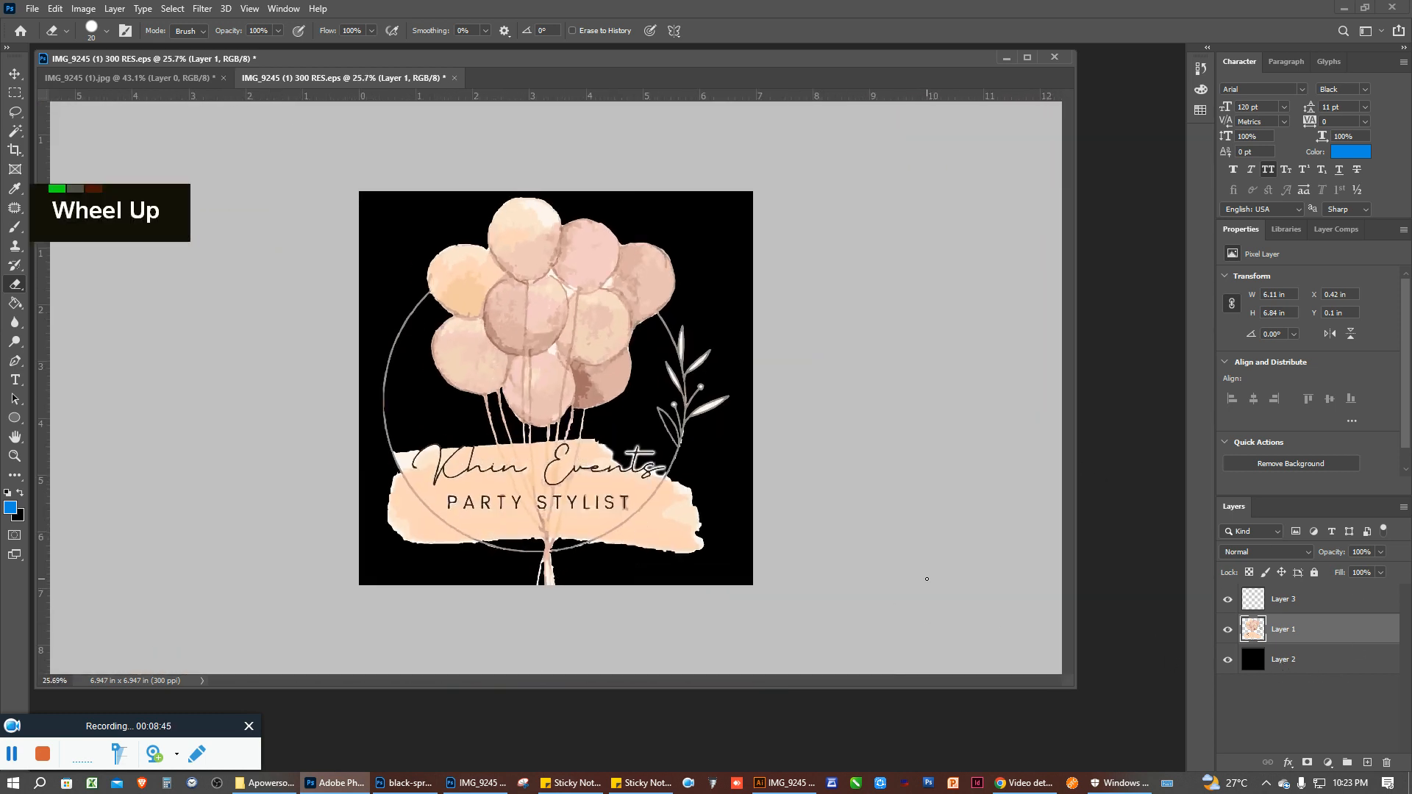
Extend the canvas downward below the balloon strings with the Crop tool, to a height of about 7.34 in
{"action": "key", "text": "c"}
{"action": "left_click_drag", "start_coordinate": [557, 586], "coordinate": [558, 593]}
{"action": "key", "text": "Return"}
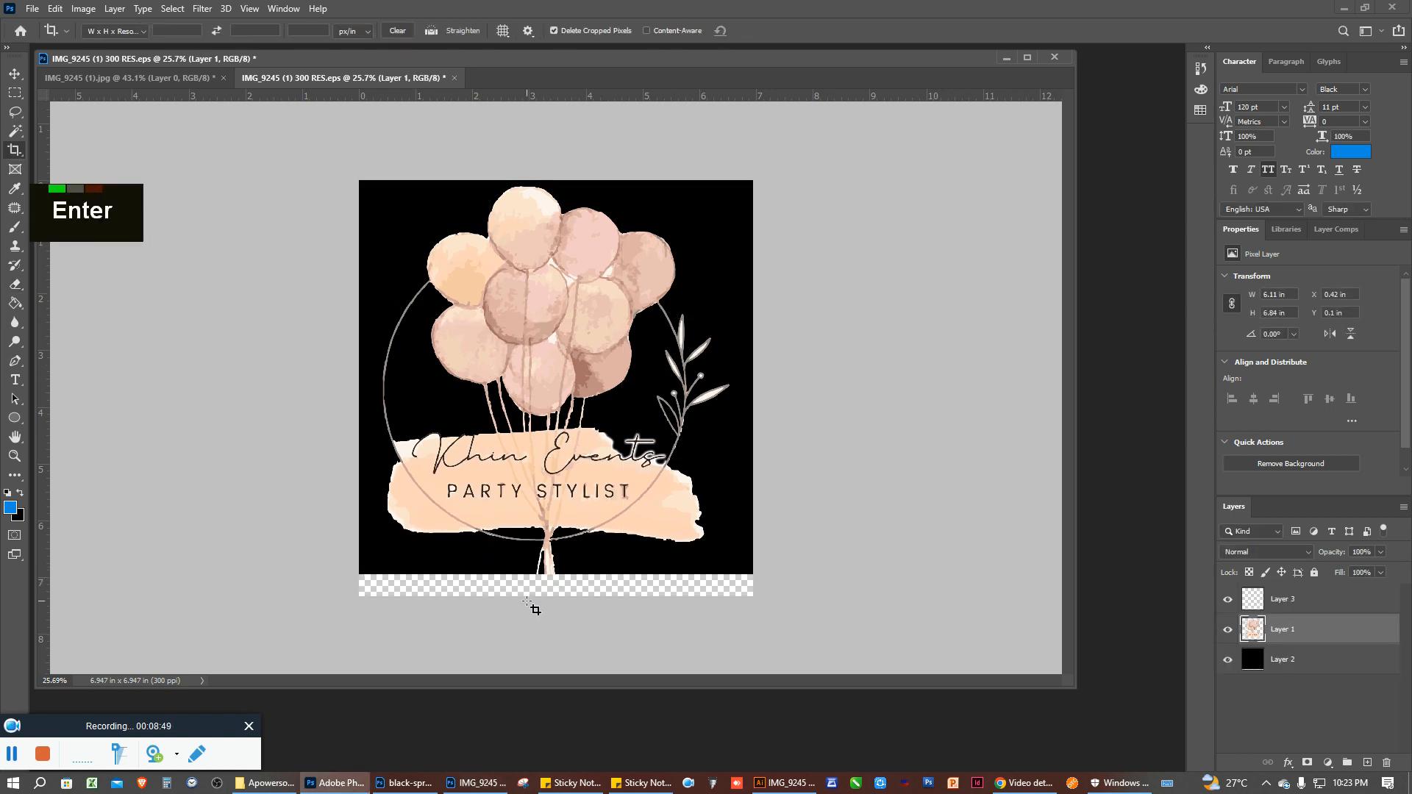
Examine the cut-off ends of the balloon strings, toggling the black background layer off and on
{"action": "scroll", "coordinate": [530, 604], "scroll_direction": "up", "scroll_amount": 7}
{"action": "scroll", "coordinate": [525, 602], "scroll_direction": "up", "scroll_amount": 5}
{"action": "key", "text": "space"}
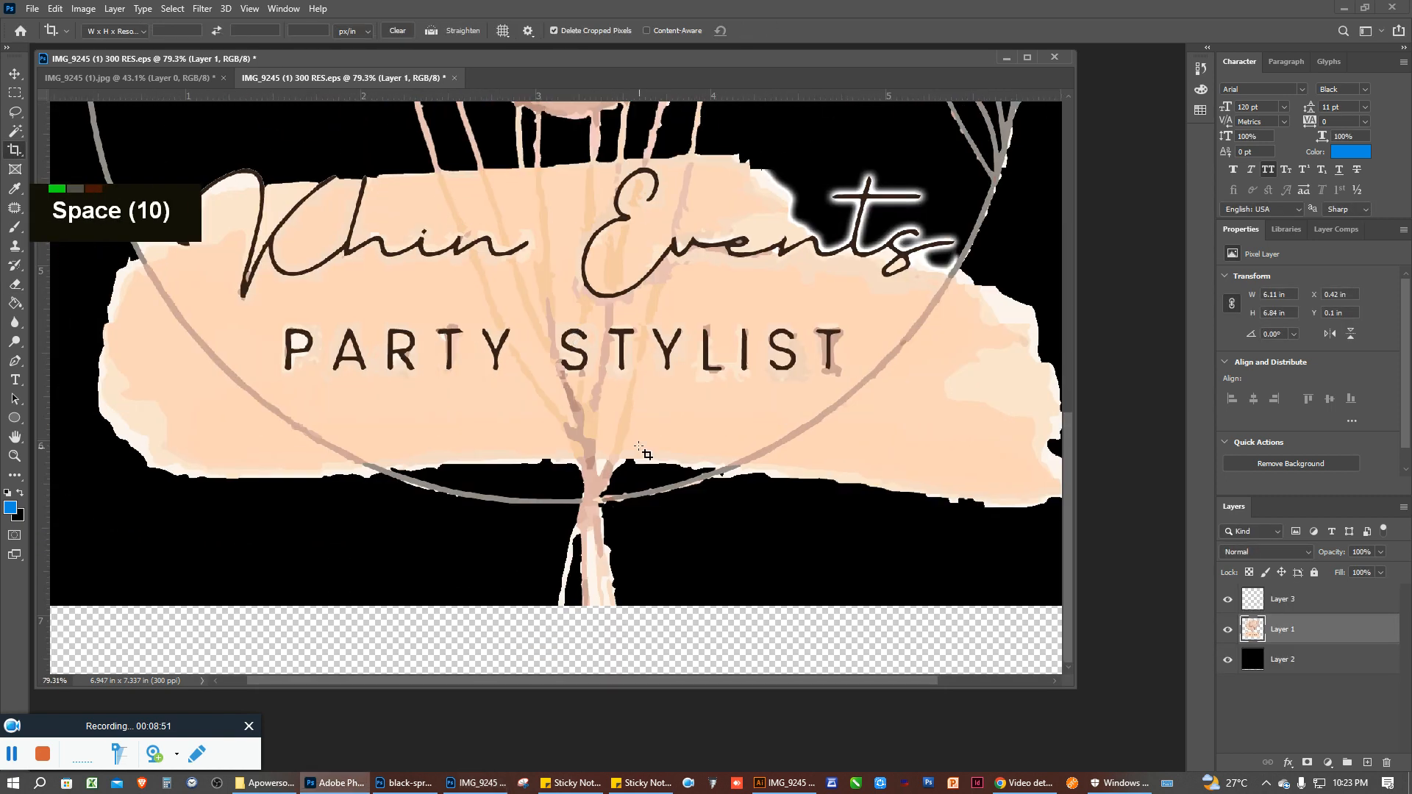
{"action": "scroll", "coordinate": [654, 475], "scroll_direction": "down", "scroll_amount": 7}
{"action": "scroll", "coordinate": [623, 505], "scroll_direction": "down", "scroll_amount": 3}
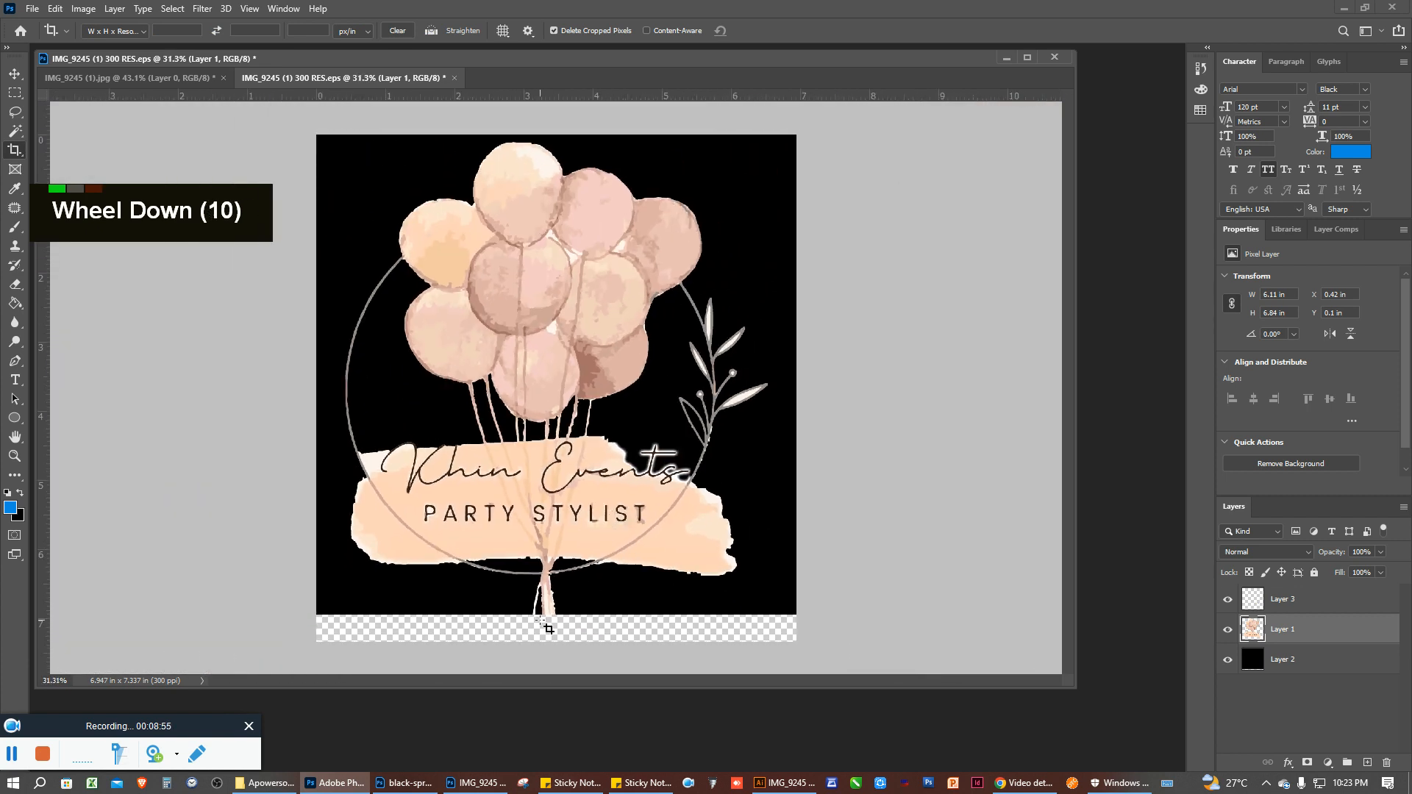
{"action": "scroll", "coordinate": [548, 629], "scroll_direction": "up", "scroll_amount": 1}
{"action": "scroll", "coordinate": [543, 636], "scroll_direction": "up", "scroll_amount": 16}
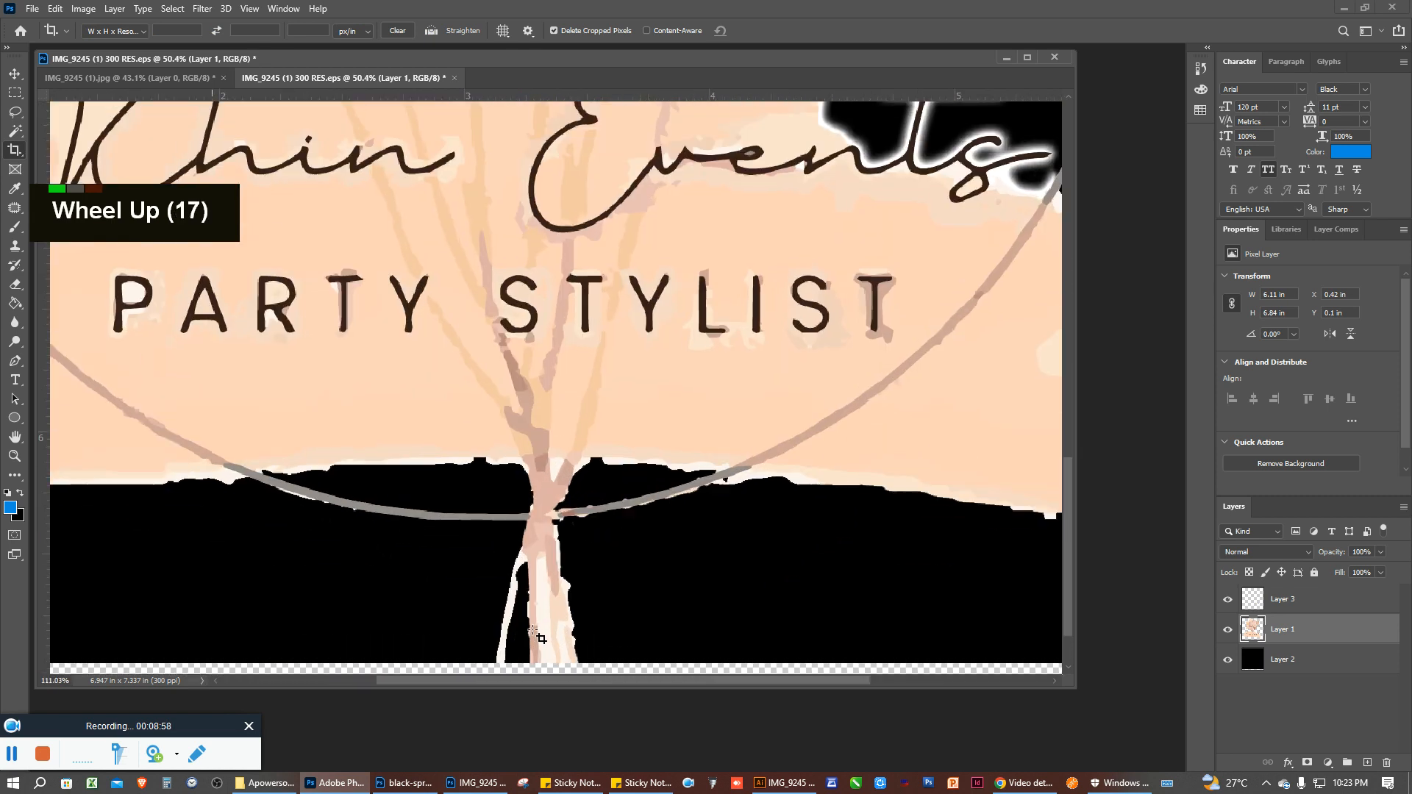
{"action": "key", "text": "space"}
{"action": "left_click_drag", "start_coordinate": [555, 558], "coordinate": [574, 423]}
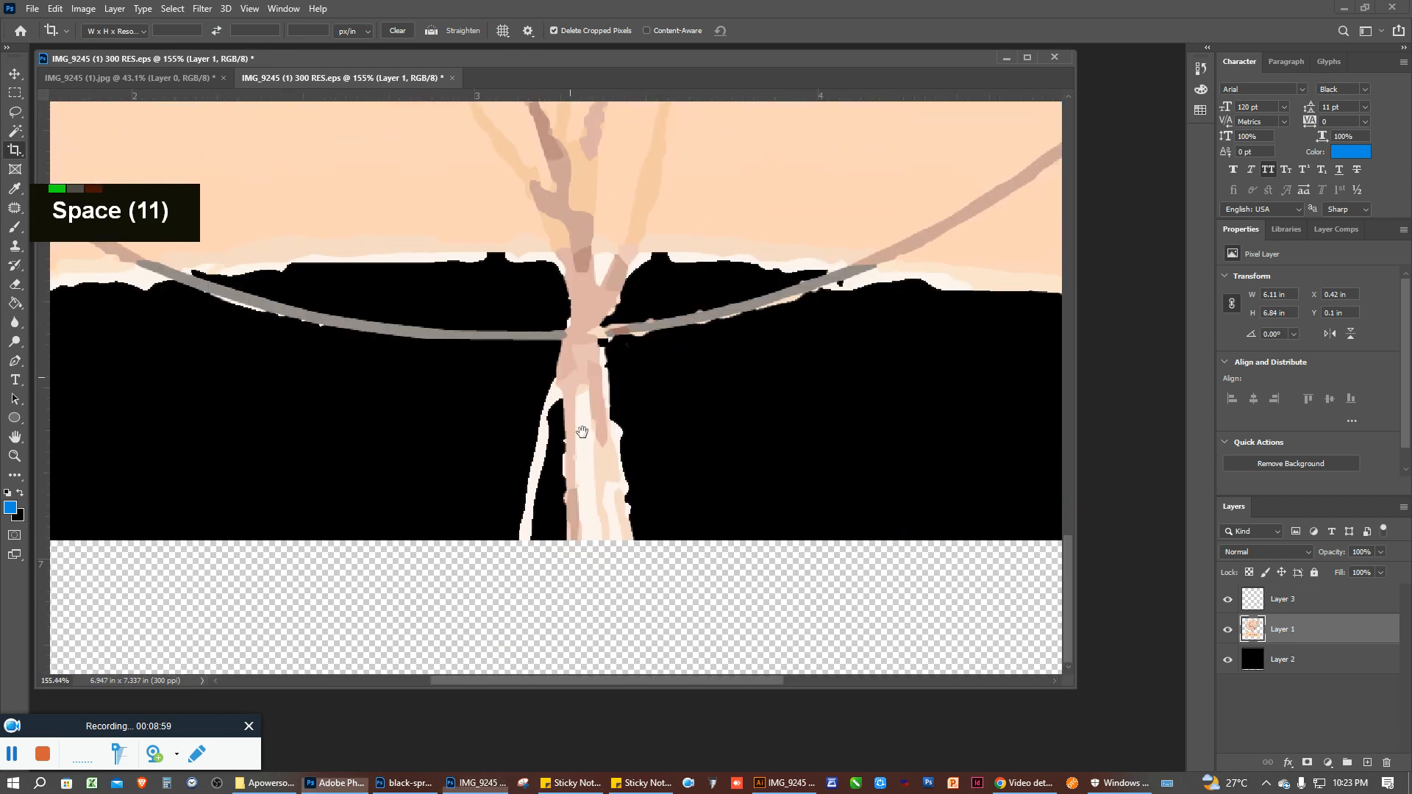
{"action": "scroll", "coordinate": [591, 575], "scroll_direction": "up", "scroll_amount": 5}
{"action": "scroll", "coordinate": [702, 579], "scroll_direction": "up", "scroll_amount": 3}
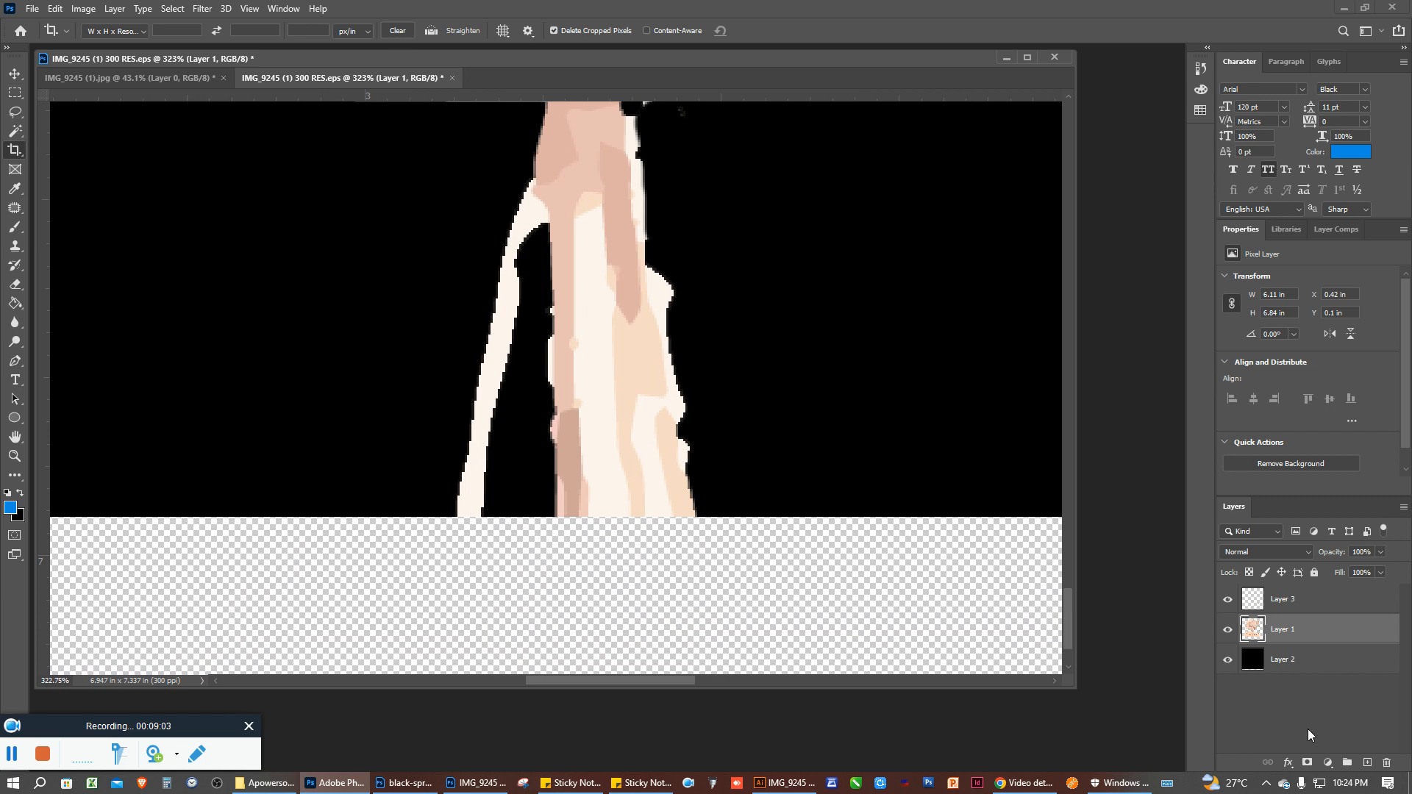
{"action": "double_click", "coordinate": [1229, 666]}
{"action": "scroll", "coordinate": [584, 548], "scroll_direction": "up", "scroll_amount": 4}
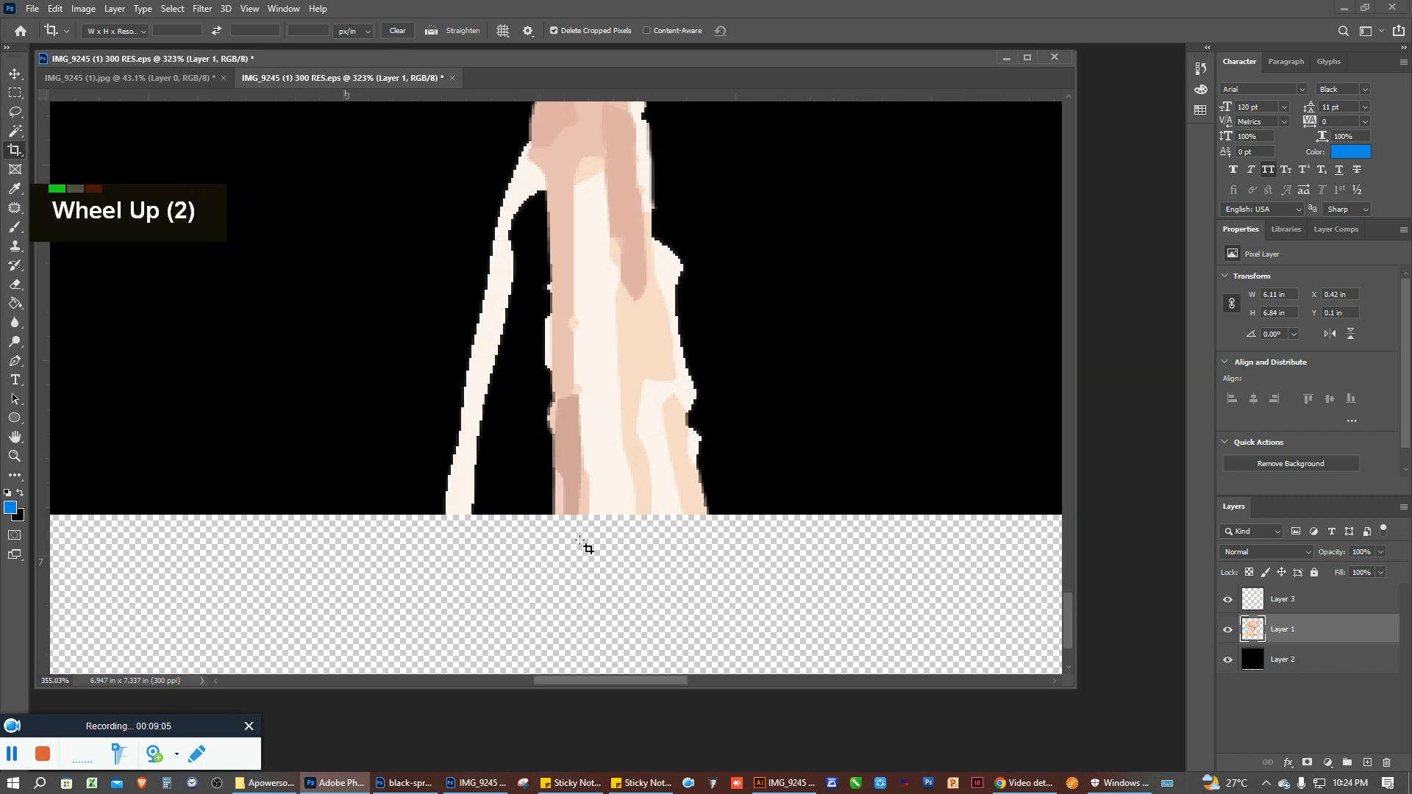
Extend the brown balloon string down into the new canvas area with an 8 px brush in its sampled color
{"action": "key", "text": "b"}
{"action": "scroll", "coordinate": [565, 509], "scroll_direction": "up", "scroll_amount": 4}
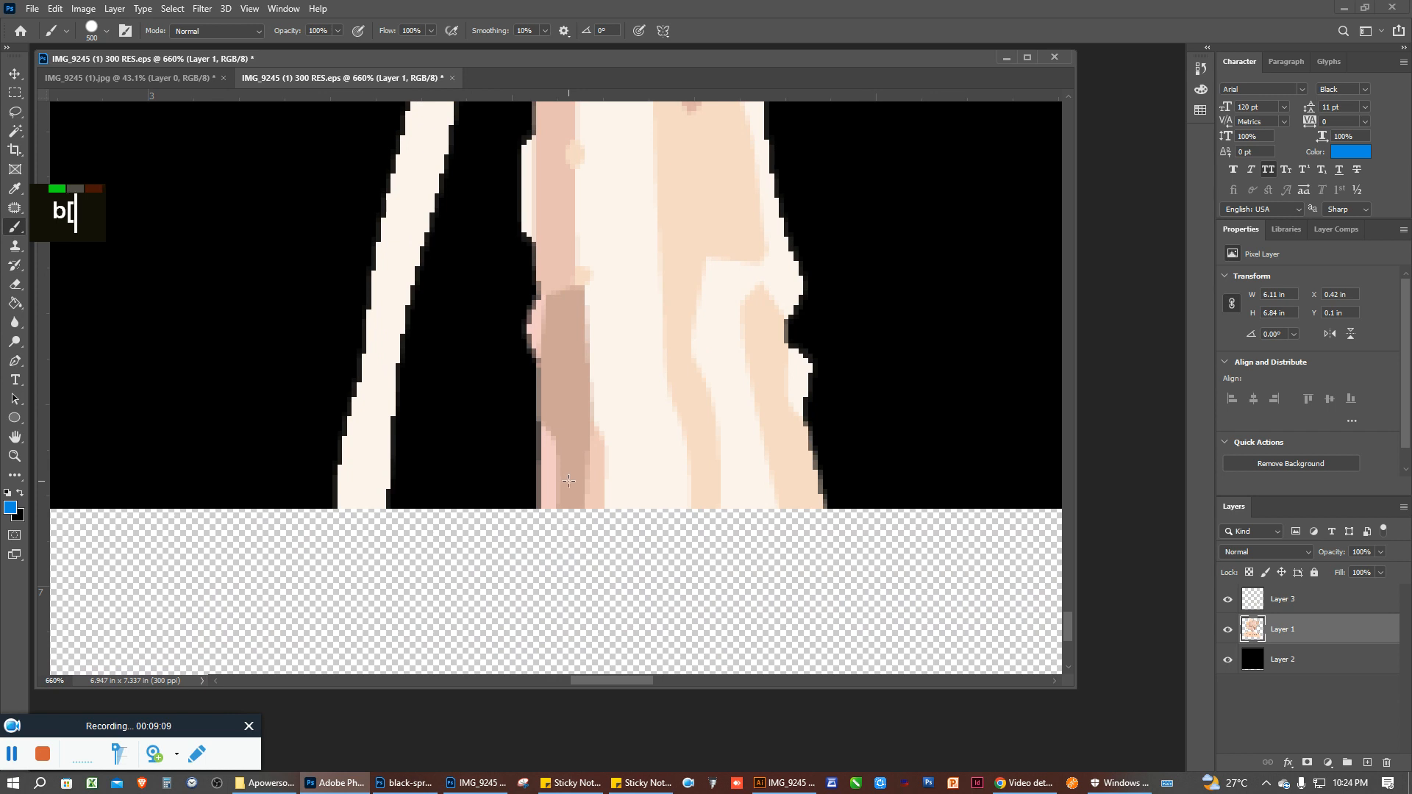
{"action": "key", "text": "bracketleft"}
{"action": "key", "text": "bracketleft"}
{"action": "key", "text": "bracketleft"}
{"action": "key", "text": "bracketleft"}
{"action": "key", "text": "bracketleft"}
{"action": "key", "text": "bracketleft"}
{"action": "key", "text": "bracketleft"}
{"action": "key", "text": "bracketleft"}
{"action": "key", "text": "bracketleft"}
{"action": "key", "text": "bracketleft"}
{"action": "key", "text": "bracketleft"}
{"action": "key", "text": "bracketleft"}
{"action": "key", "text": "bracketleft"}
{"action": "key", "text": "bracketleft"}
{"action": "key", "text": "bracketleft"}
{"action": "key", "text": "bracketleft"}
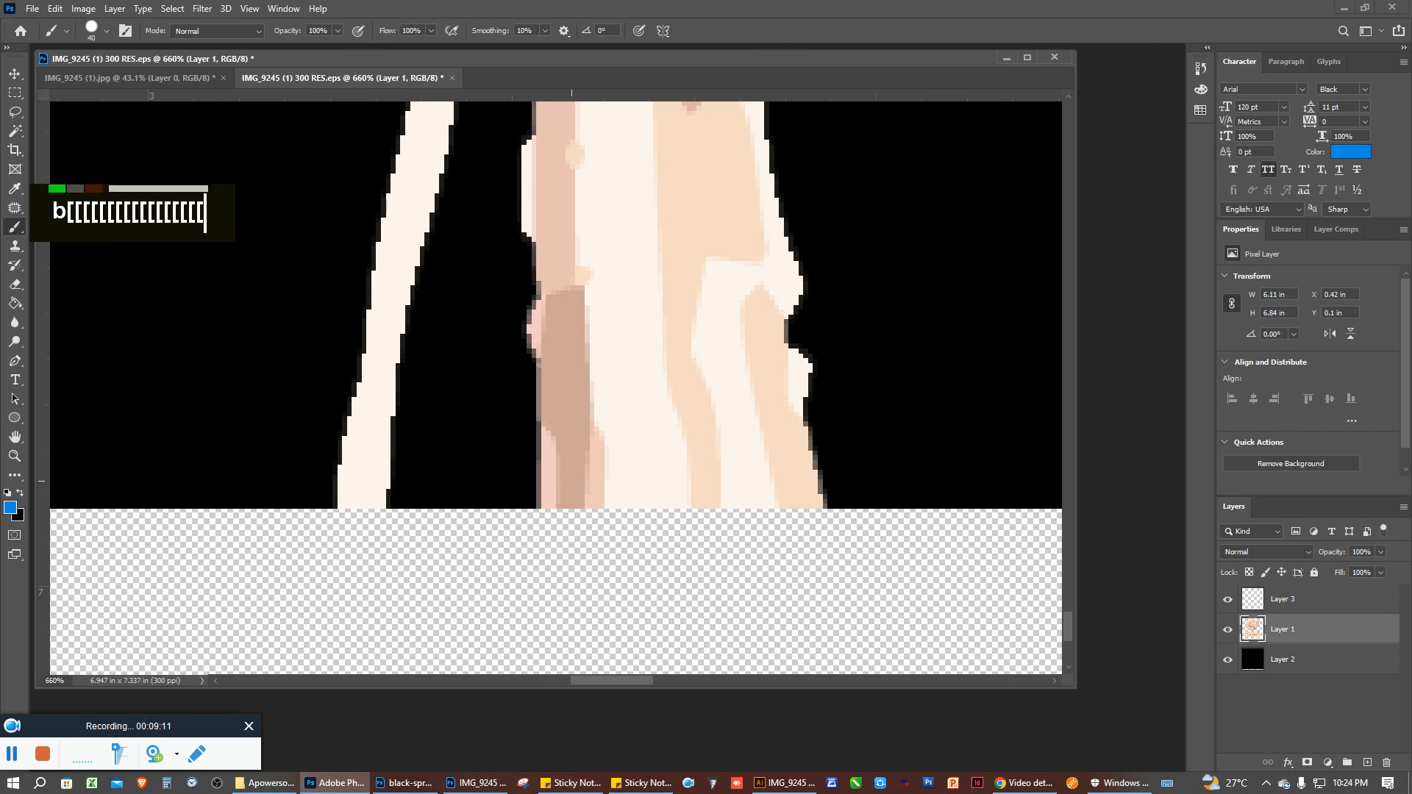
{"action": "key", "text": "bracketleft"}
{"action": "key", "text": "bracketleft"}
{"action": "key", "text": "bracketleft"}
{"action": "key", "text": "bracketleft"}
{"action": "key", "text": "bracketleft"}
{"action": "scroll", "coordinate": [570, 479], "scroll_direction": "up", "scroll_amount": 2}
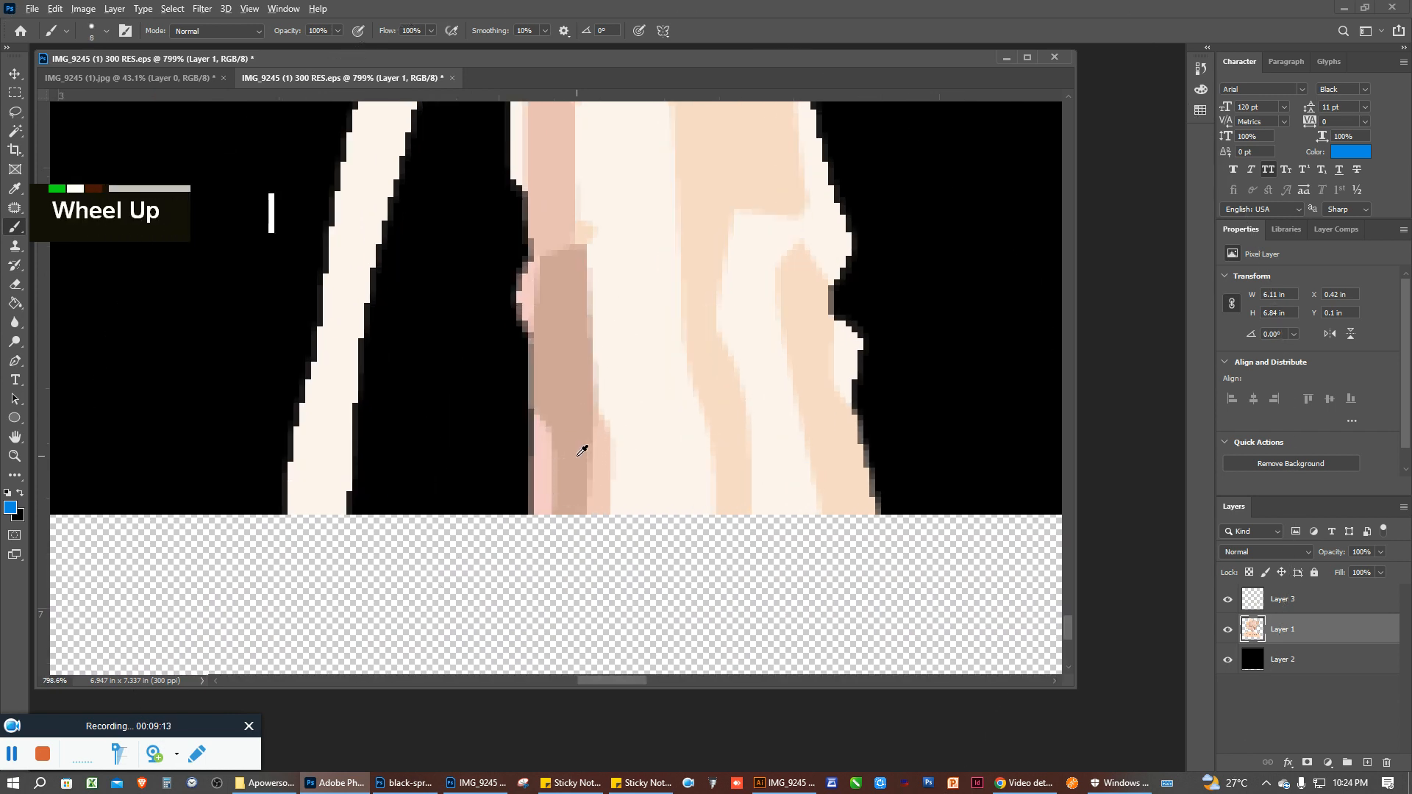
{"action": "left_click", "coordinate": [571, 484], "text": "alt"}
{"action": "mouse_move", "coordinate": [570, 484]}
{"action": "left_mouse_down"}
{"action": "mouse_move", "coordinate": [565, 626]}
{"action": "mouse_move", "coordinate": [563, 500]}
{"action": "left_mouse_up"}
{"action": "scroll", "coordinate": [558, 484], "scroll_direction": "down", "scroll_amount": 3}
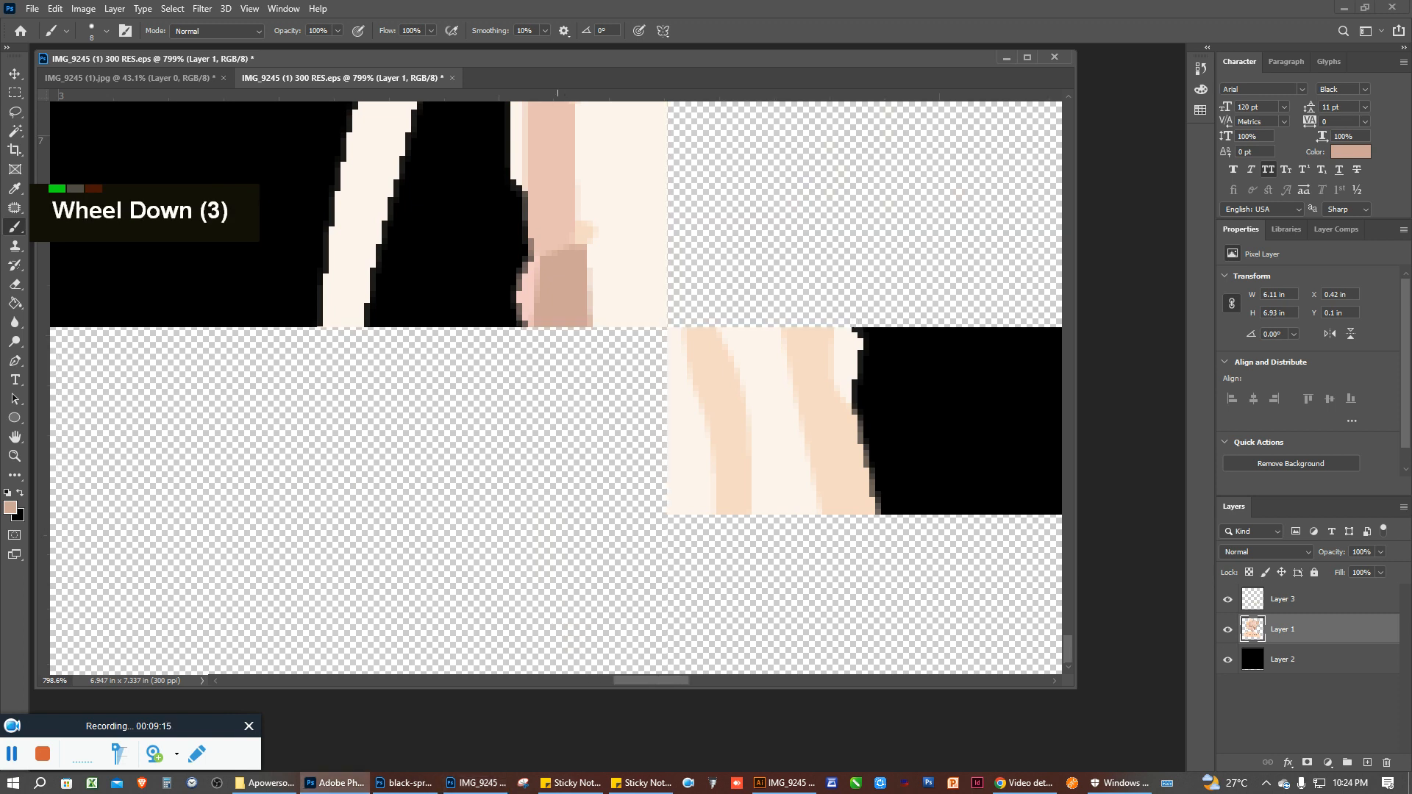
{"action": "left_click_drag", "start_coordinate": [602, 609], "coordinate": [592, 446]}
Extend the two peach strings and the separate cream string below the cut-off edge using colors sampled from each
{"action": "left_click", "coordinate": [655, 313], "text": "alt"}
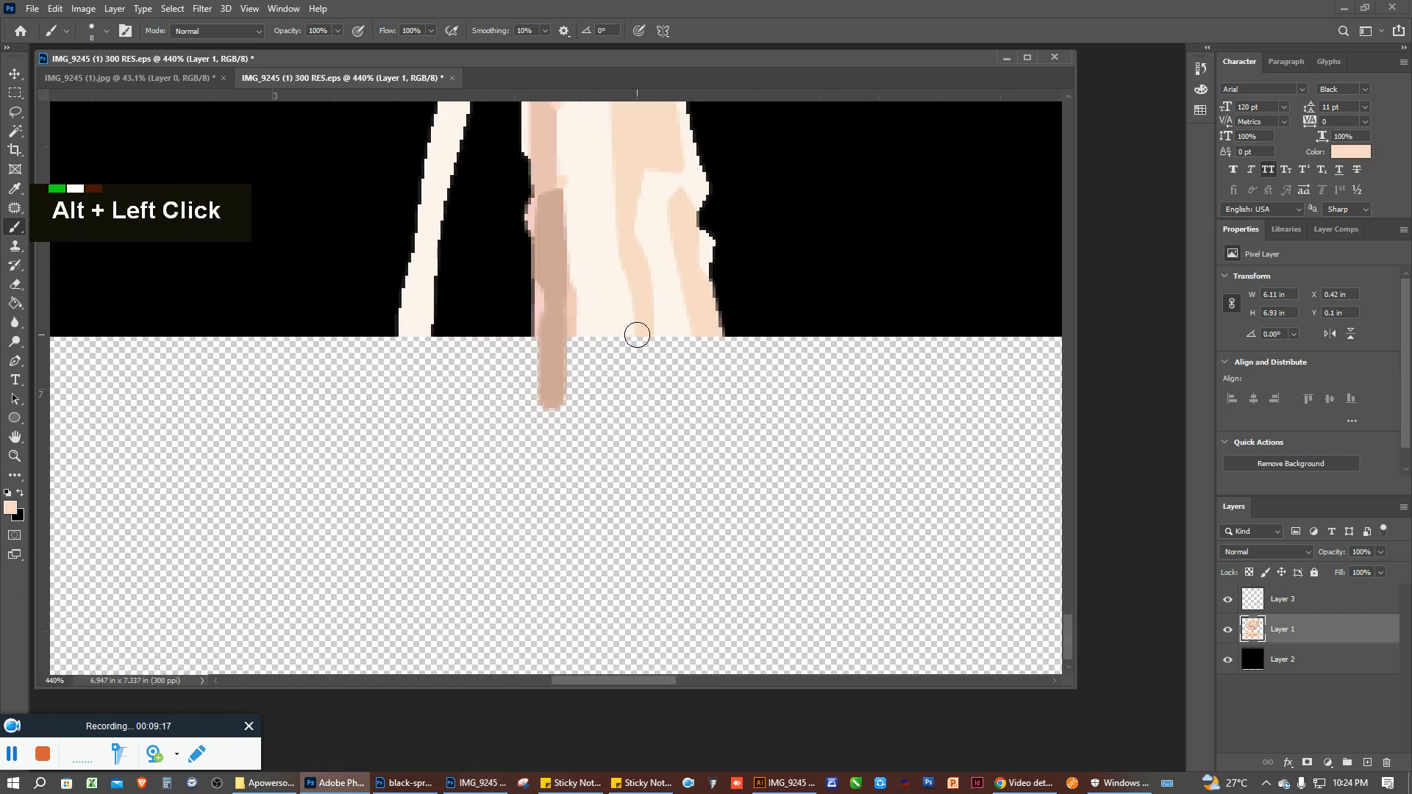
{"action": "mouse_move", "coordinate": [645, 390]}
{"action": "left_mouse_down"}
{"action": "mouse_move", "coordinate": [645, 340]}
{"action": "mouse_move", "coordinate": [688, 332]}
{"action": "mouse_move", "coordinate": [708, 354]}
{"action": "left_mouse_up"}
{"action": "left_click", "coordinate": [694, 298], "text": "alt"}
{"action": "left_click", "coordinate": [421, 304], "text": "alt"}
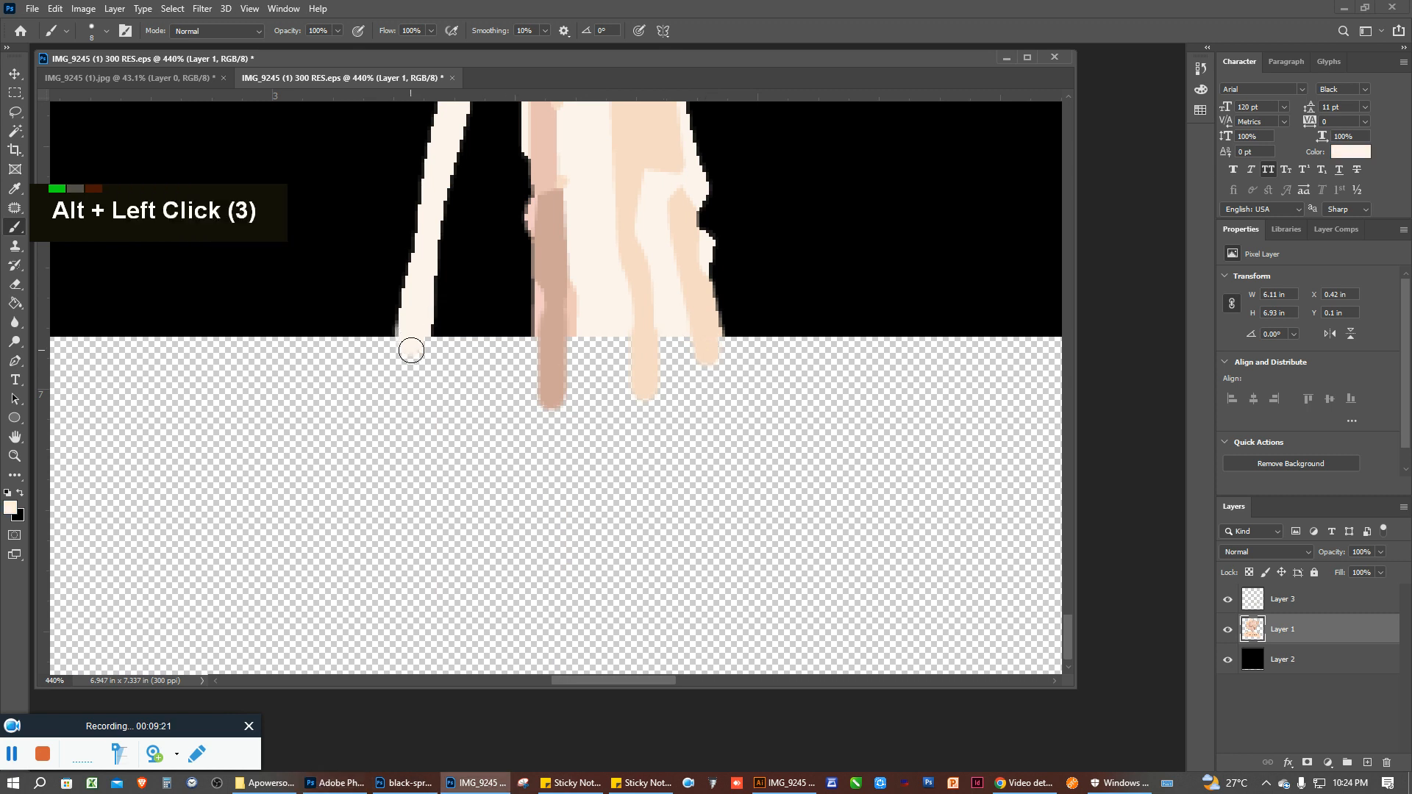
{"action": "right_click", "coordinate": [419, 343]}
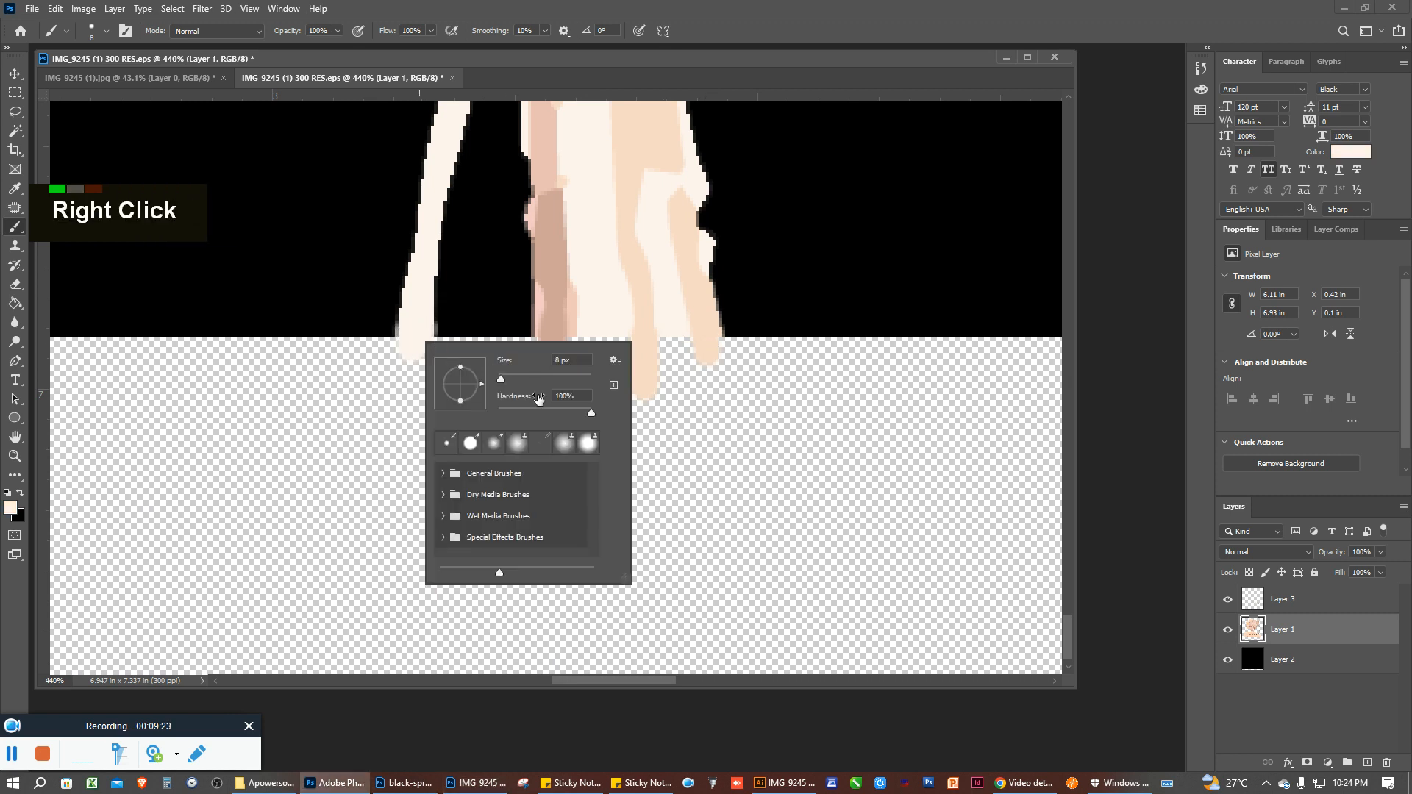
Hide the black background layer and check the whole logo on transparency
{"action": "scroll", "coordinate": [416, 306], "scroll_direction": "down", "scroll_amount": 6}
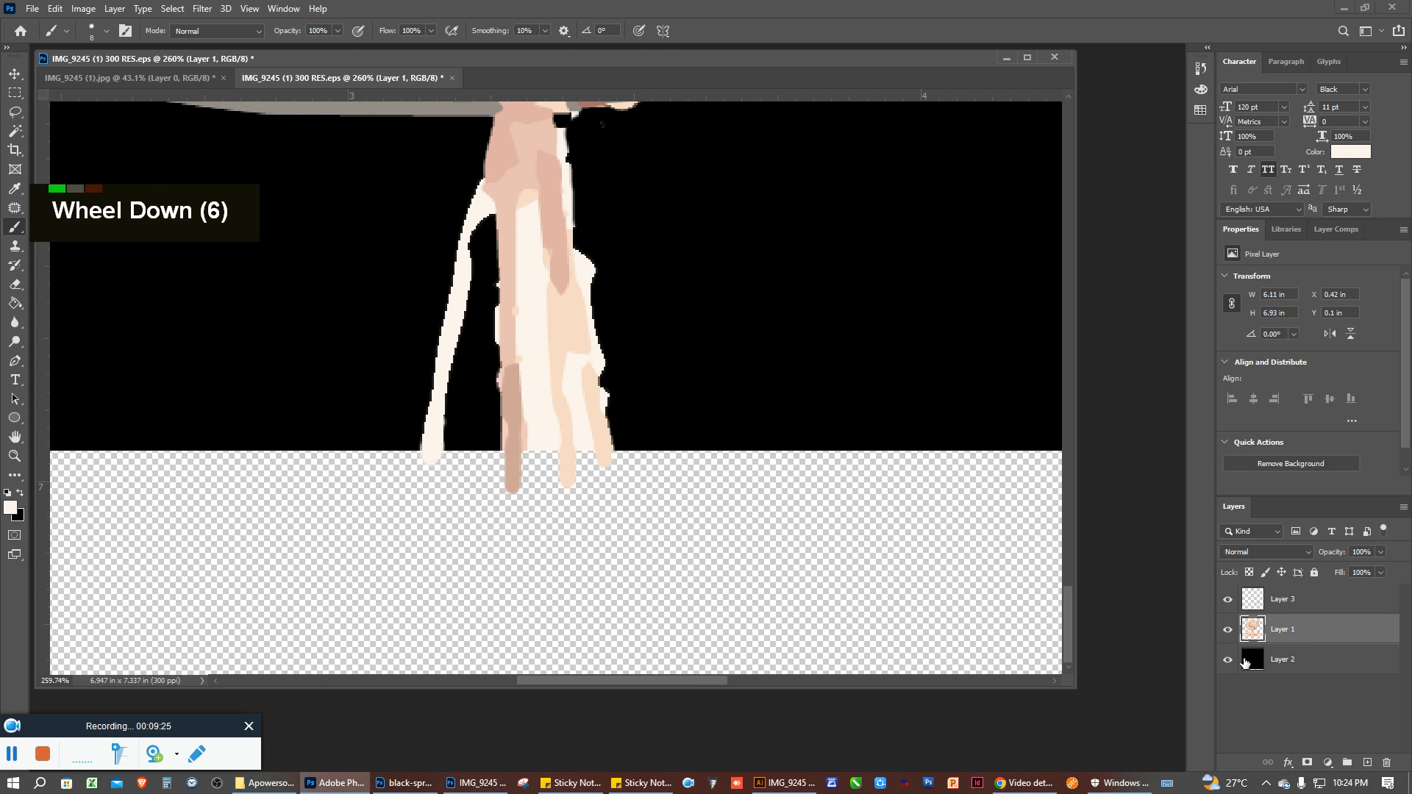
{"action": "left_click", "coordinate": [1227, 660]}
{"action": "scroll", "coordinate": [559, 507], "scroll_direction": "down", "scroll_amount": 19}
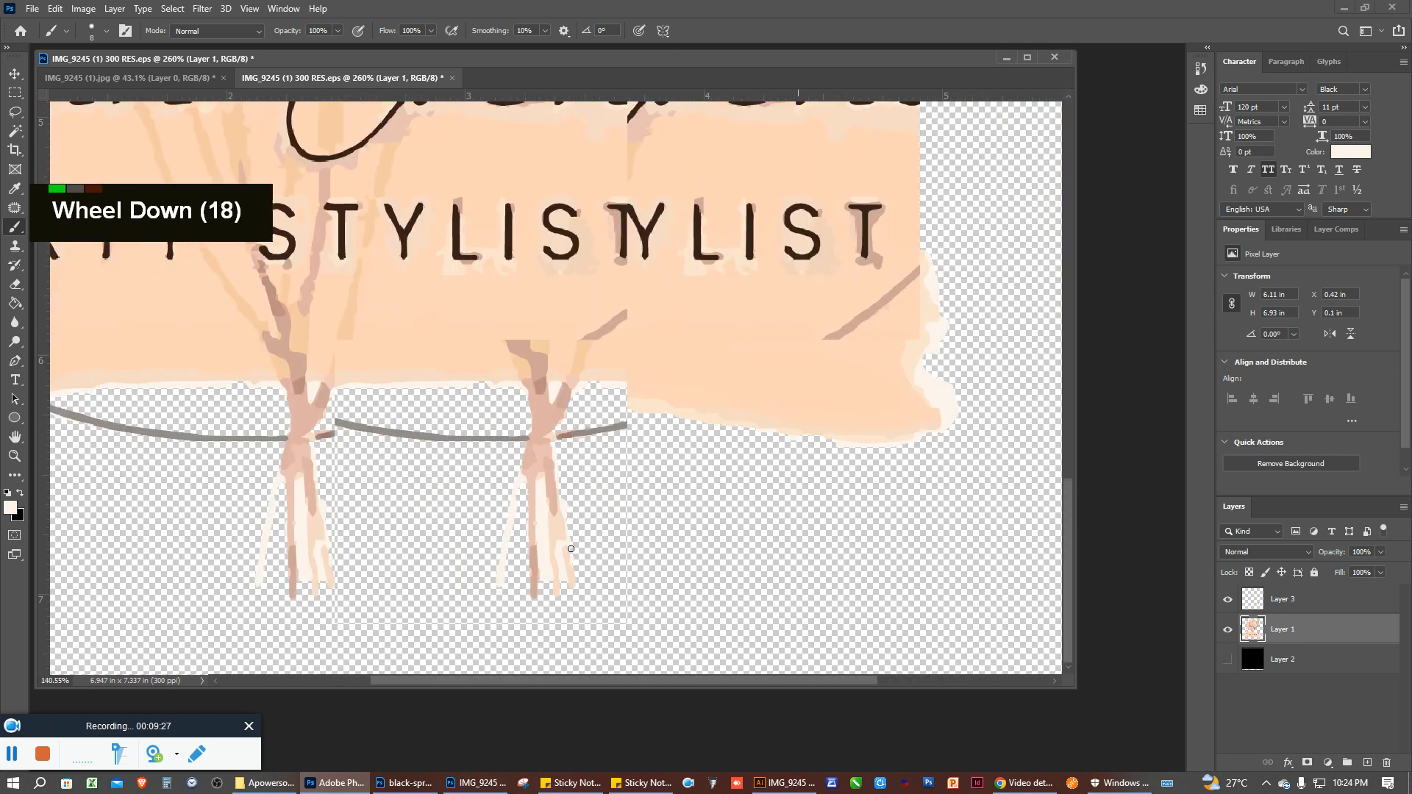
{"action": "scroll", "coordinate": [593, 552], "scroll_direction": "down", "scroll_amount": 3}
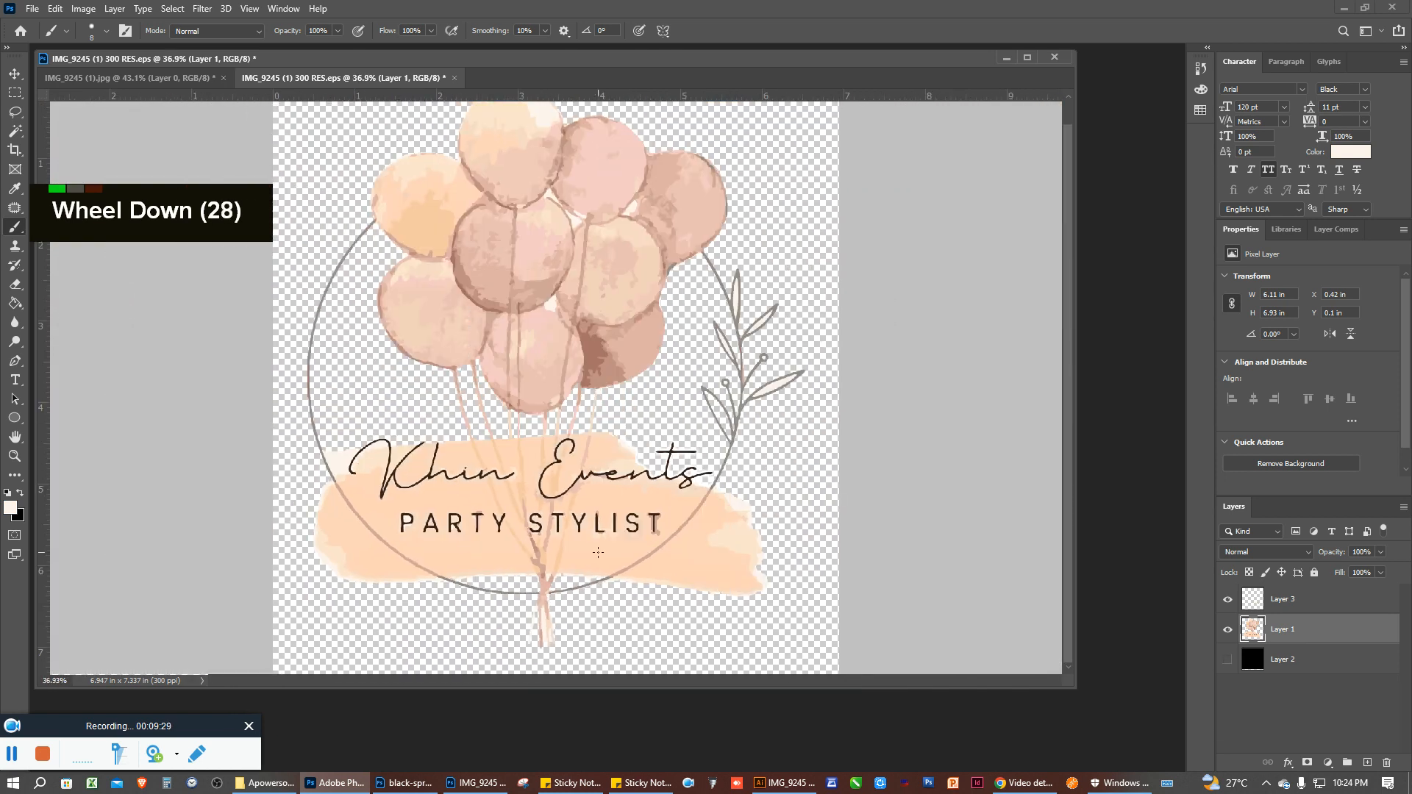
{"action": "scroll", "coordinate": [620, 537], "scroll_direction": "down", "scroll_amount": 1}
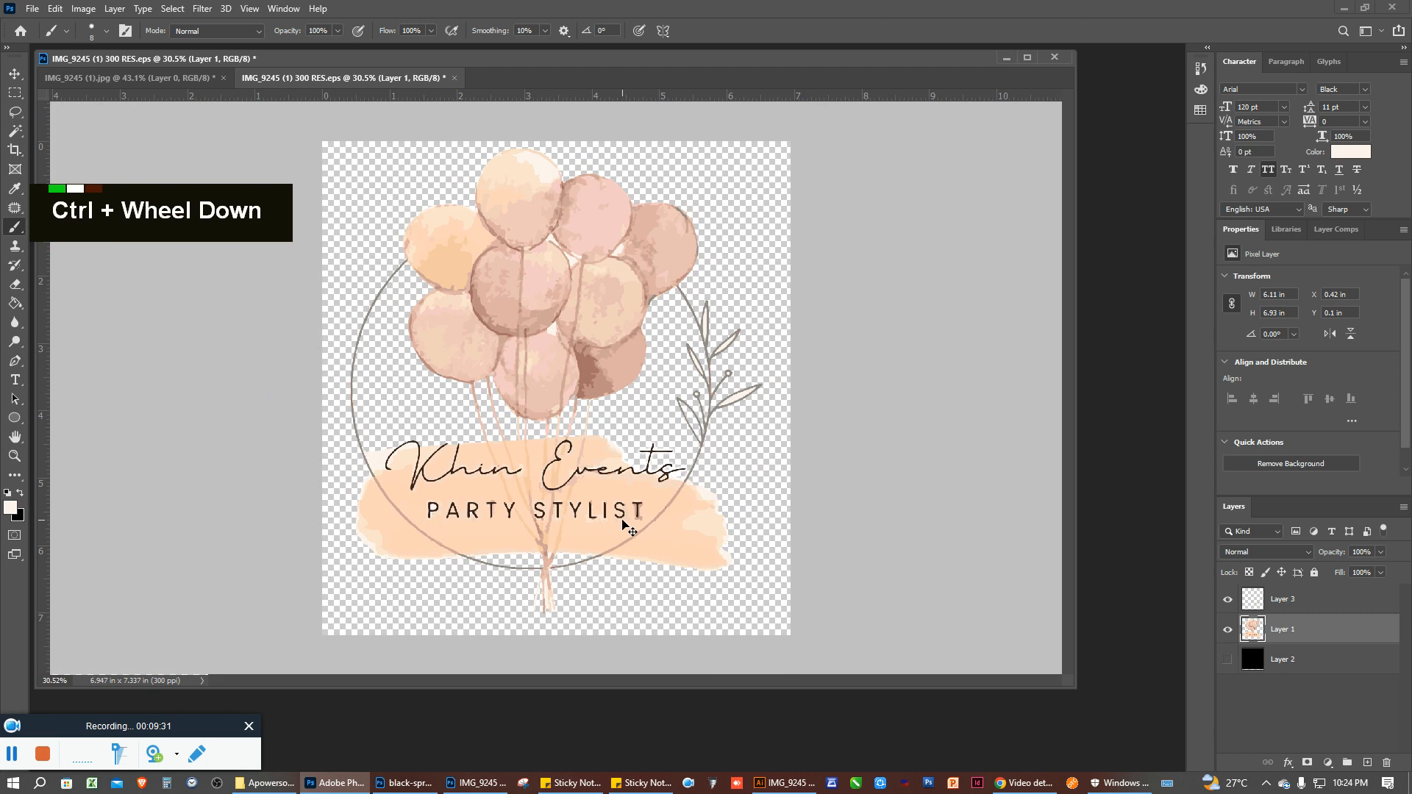
{"action": "key", "text": "ctrl+shift"}
{"action": "key", "text": "ctrl+shift+s"}
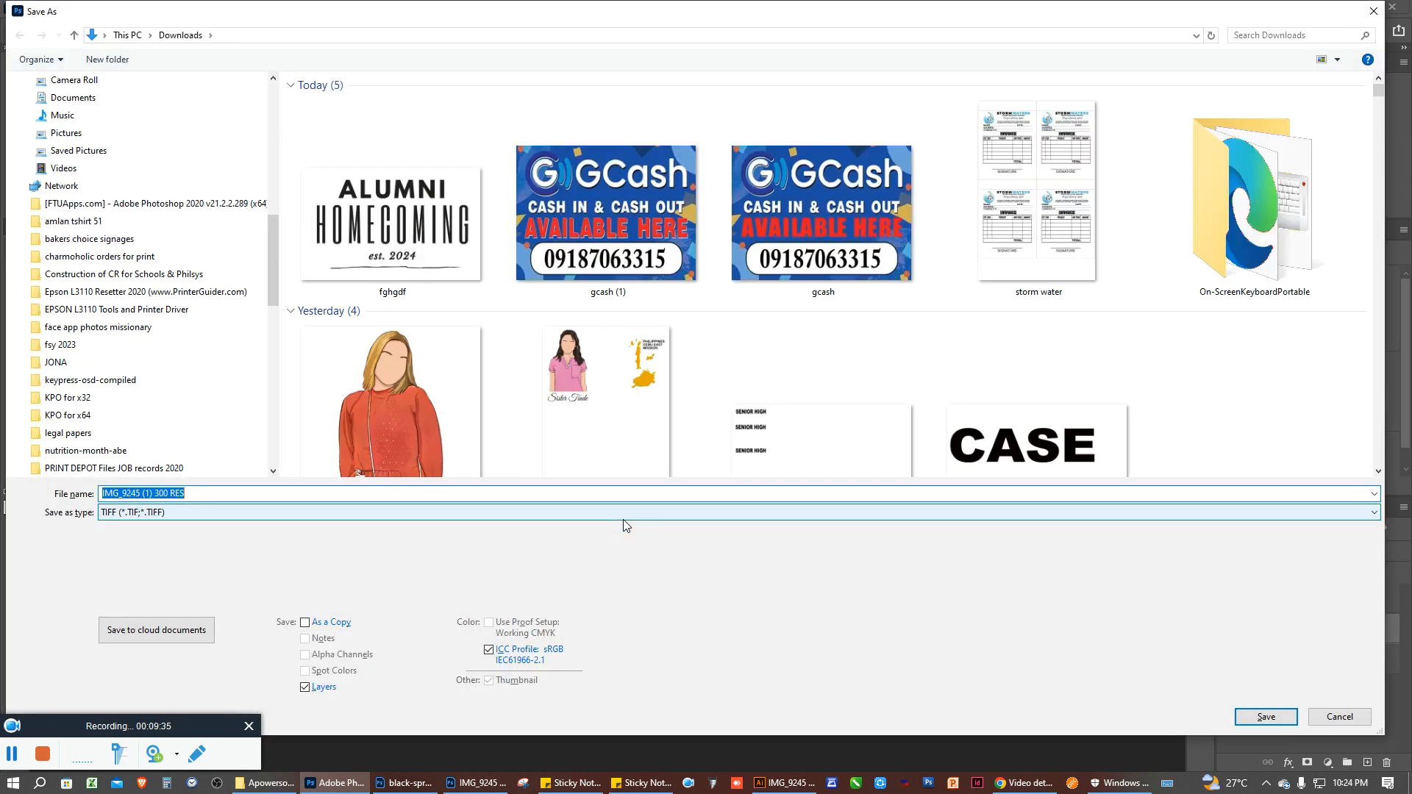
{"action": "left_click", "coordinate": [624, 519]}
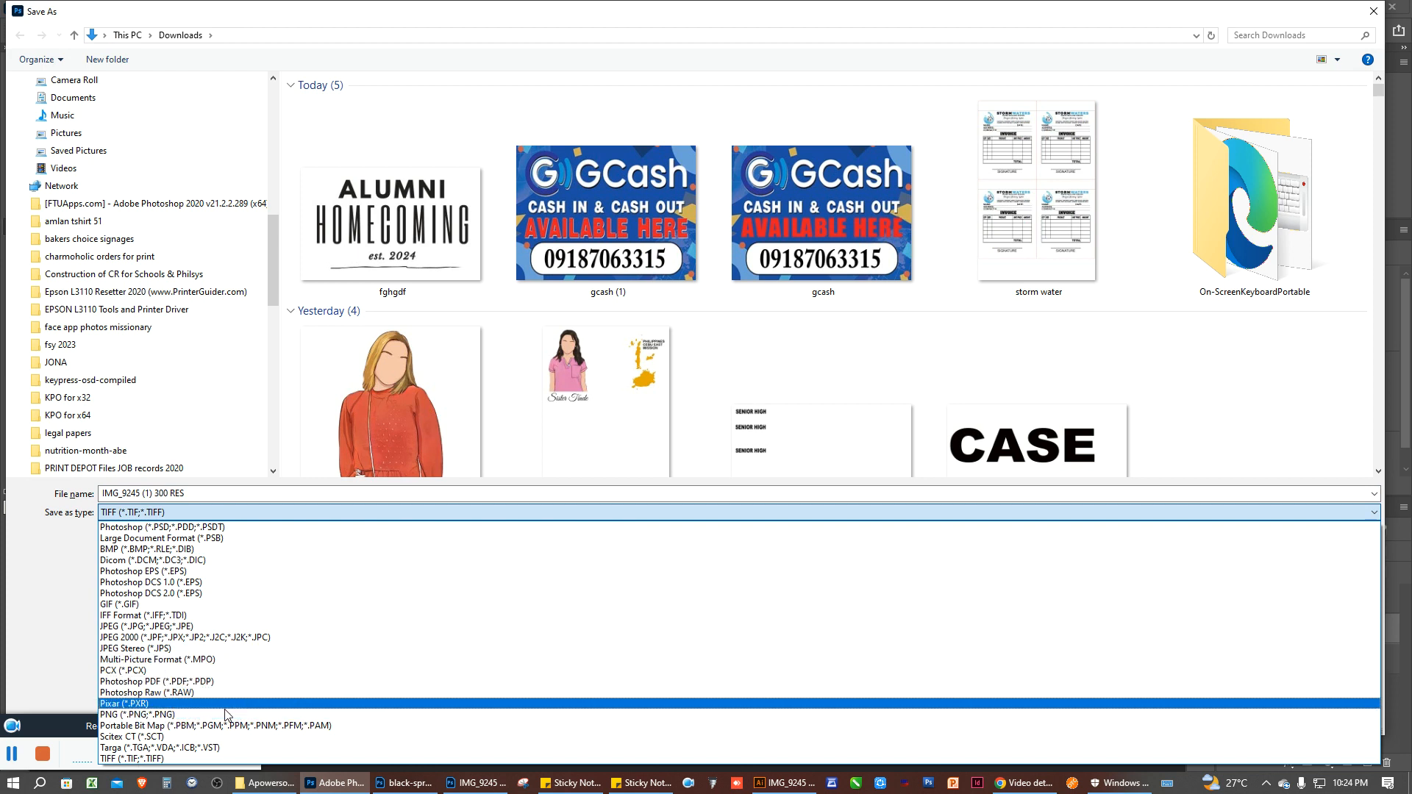
{"action": "left_click", "coordinate": [196, 716]}
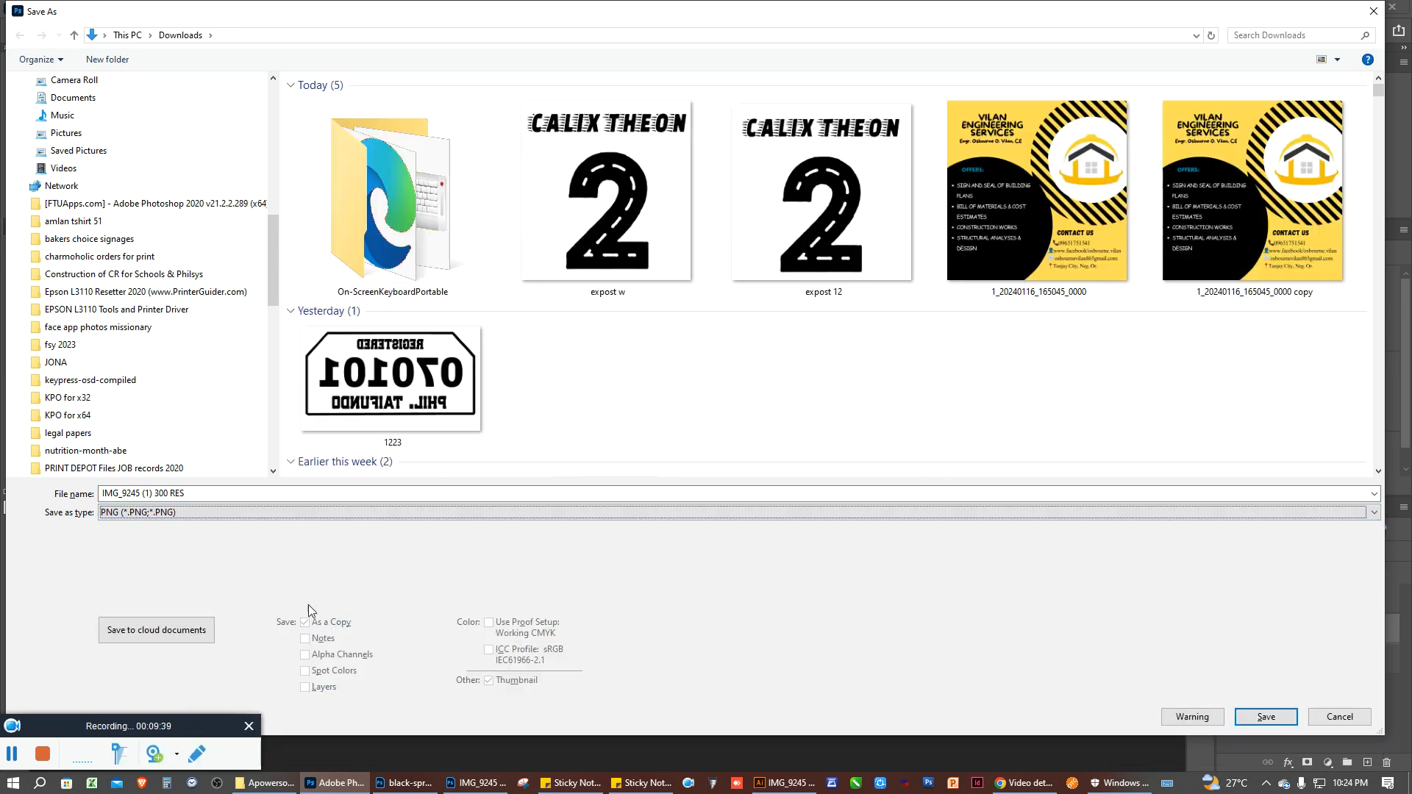
{"action": "left_click", "coordinate": [245, 515]}
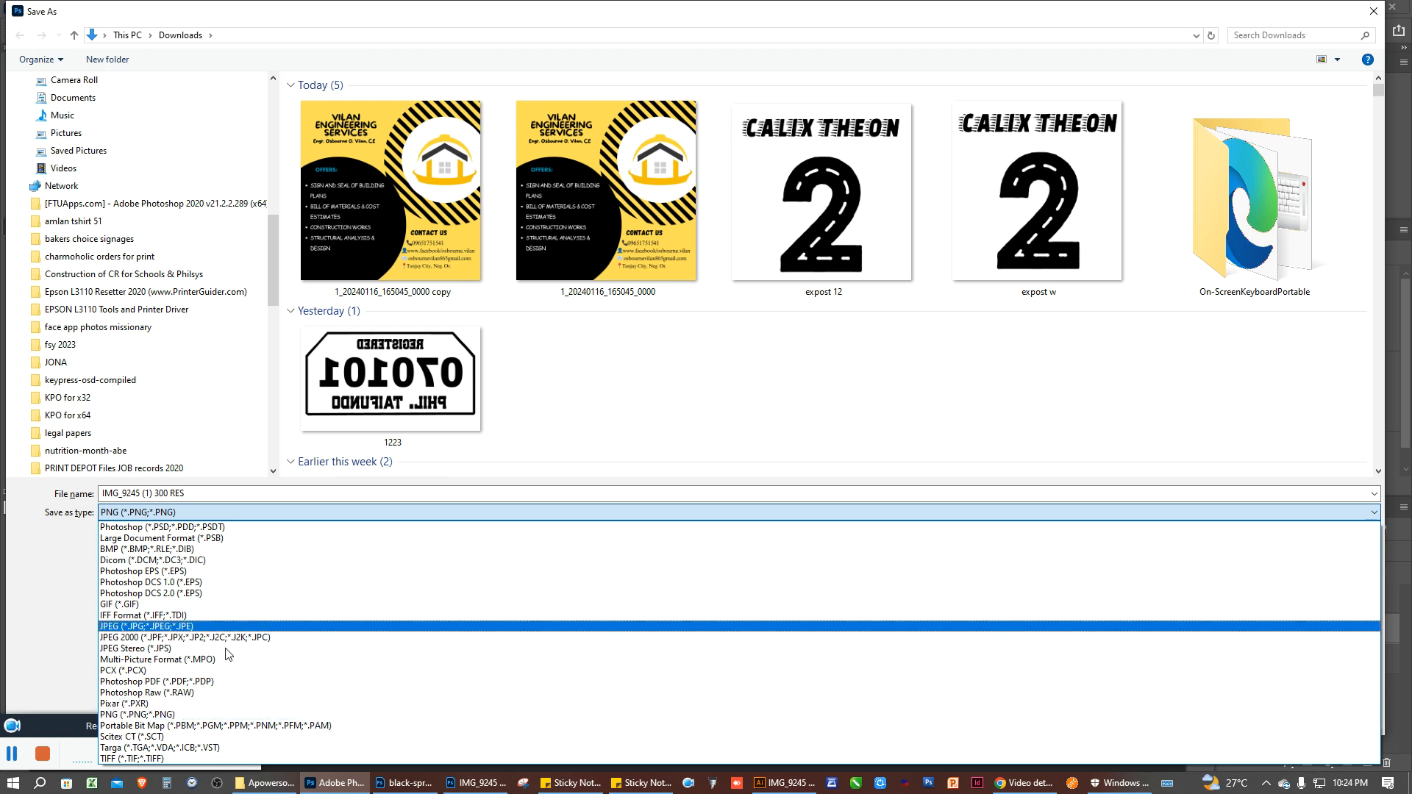
{"action": "left_click", "coordinate": [649, 435]}
{"action": "left_click", "coordinate": [1361, 725]}
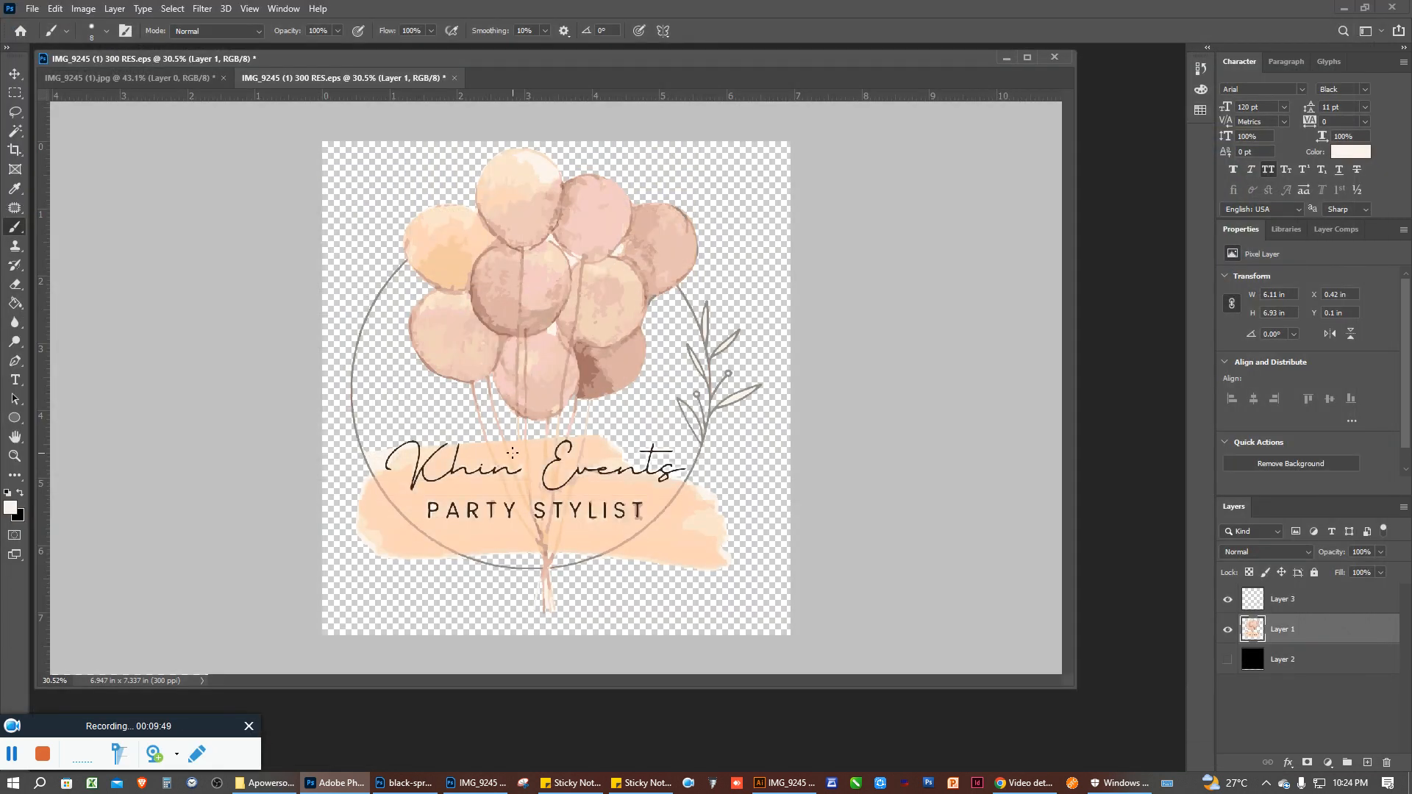
Show the black background layer, Layer 2, and fill it with its sampled black so it covers the extended canvas
{"action": "scroll", "coordinate": [905, 610], "scroll_direction": "down", "scroll_amount": 2}
{"action": "scroll", "coordinate": [904, 610], "scroll_direction": "up", "scroll_amount": 3}
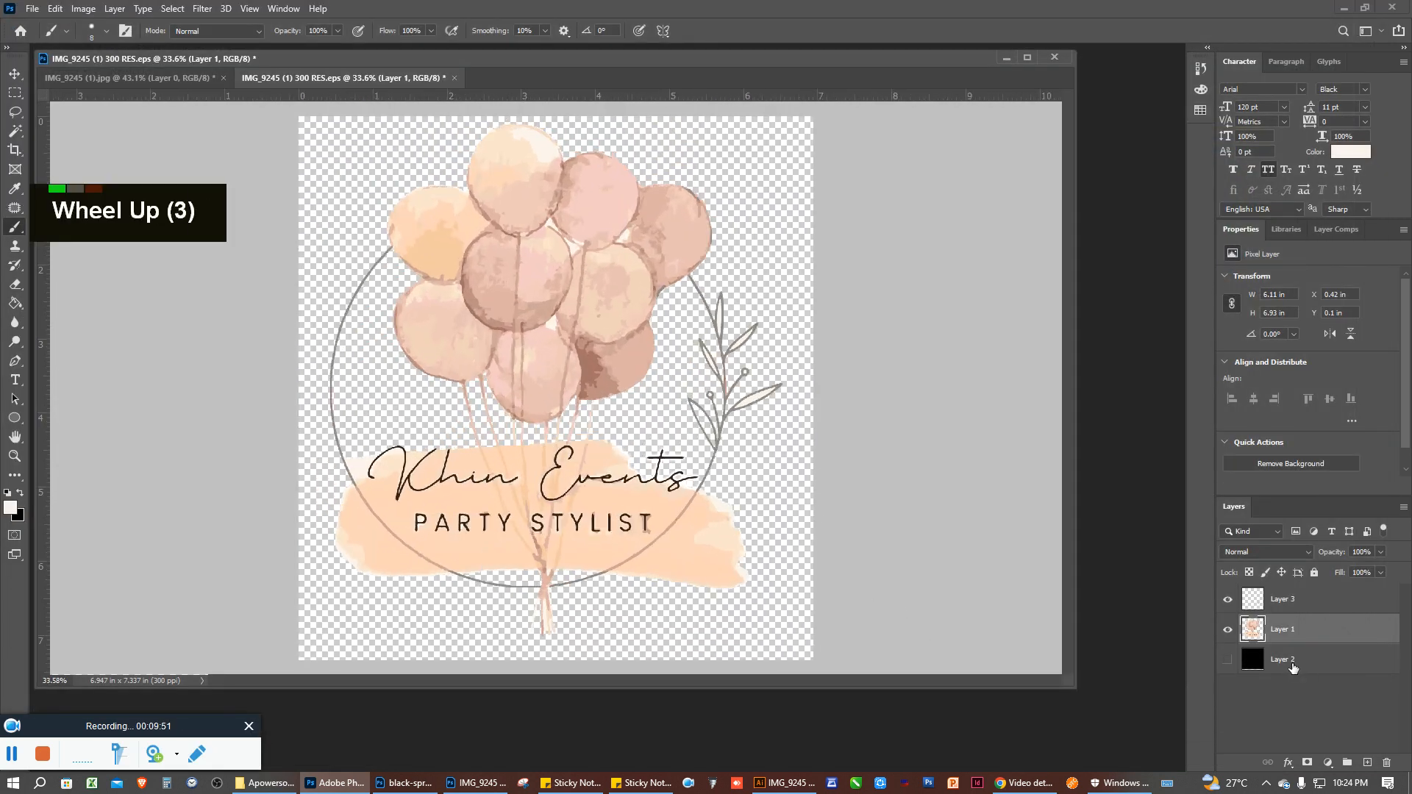
{"action": "left_click", "coordinate": [1227, 660]}
{"action": "left_click", "coordinate": [1257, 673]}
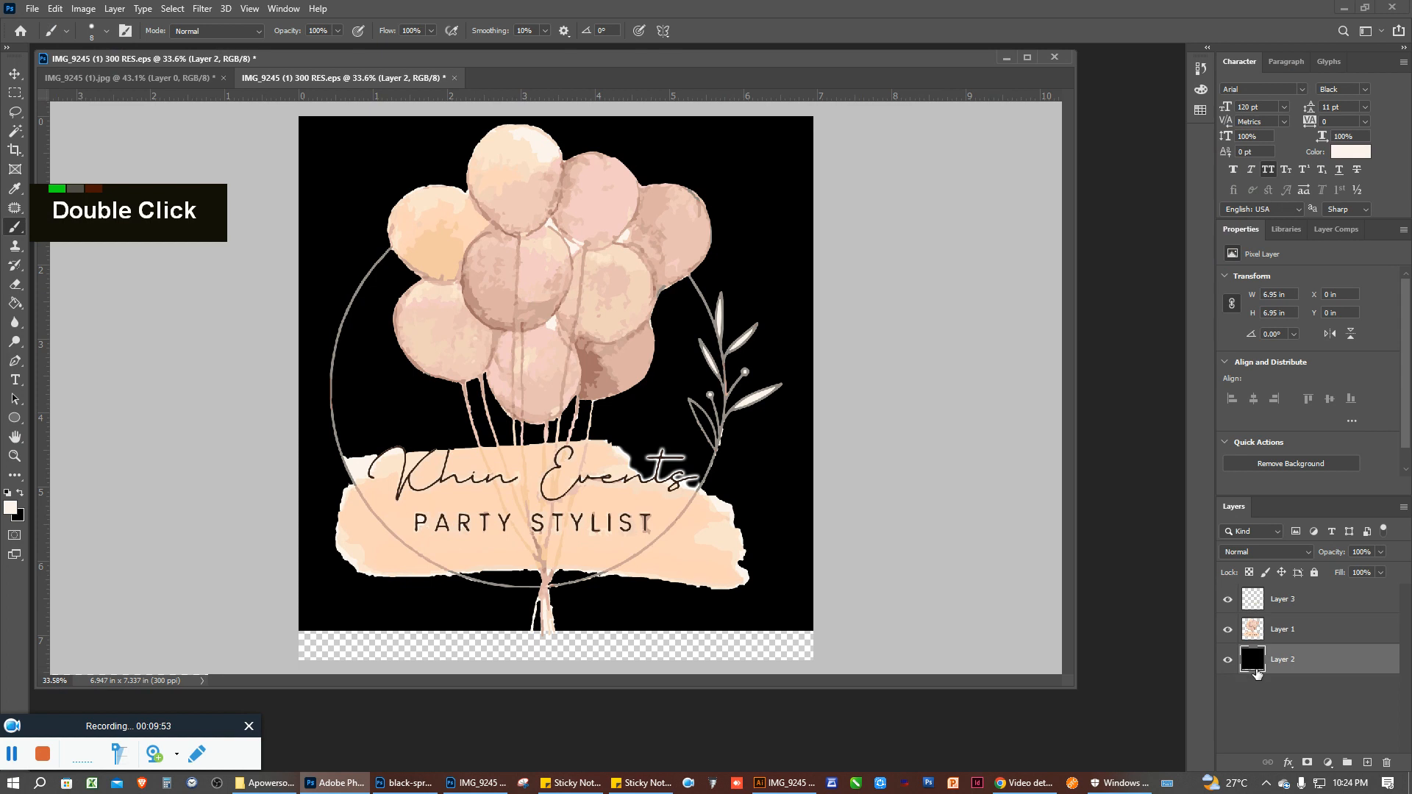
{"action": "key", "text": "i"}
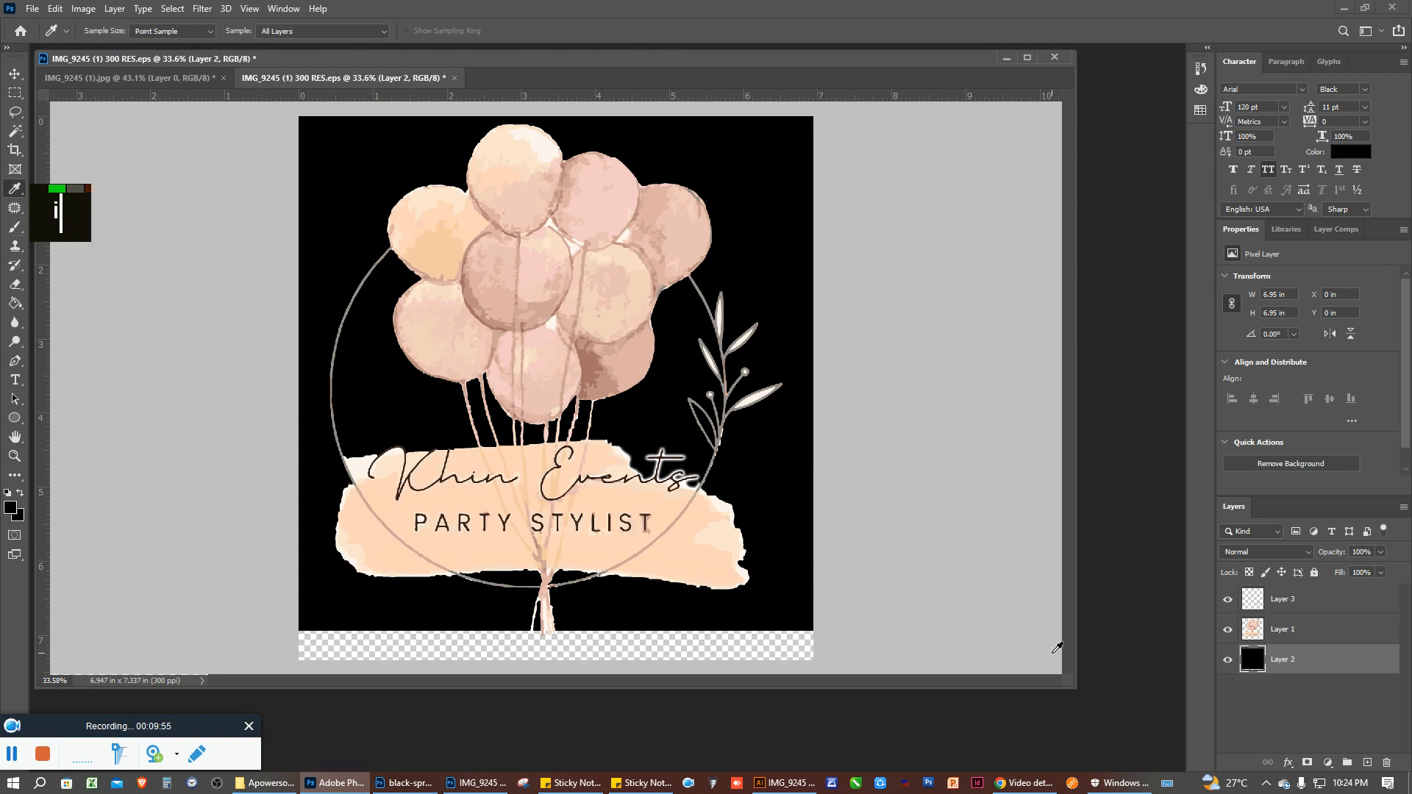
{"action": "key", "text": "alt+Delete"}
{"action": "key", "text": "ctrl+d"}
Duplicate Layer 1 and the black Layer 2 together
{"action": "left_click", "coordinate": [1343, 637], "text": "shift"}
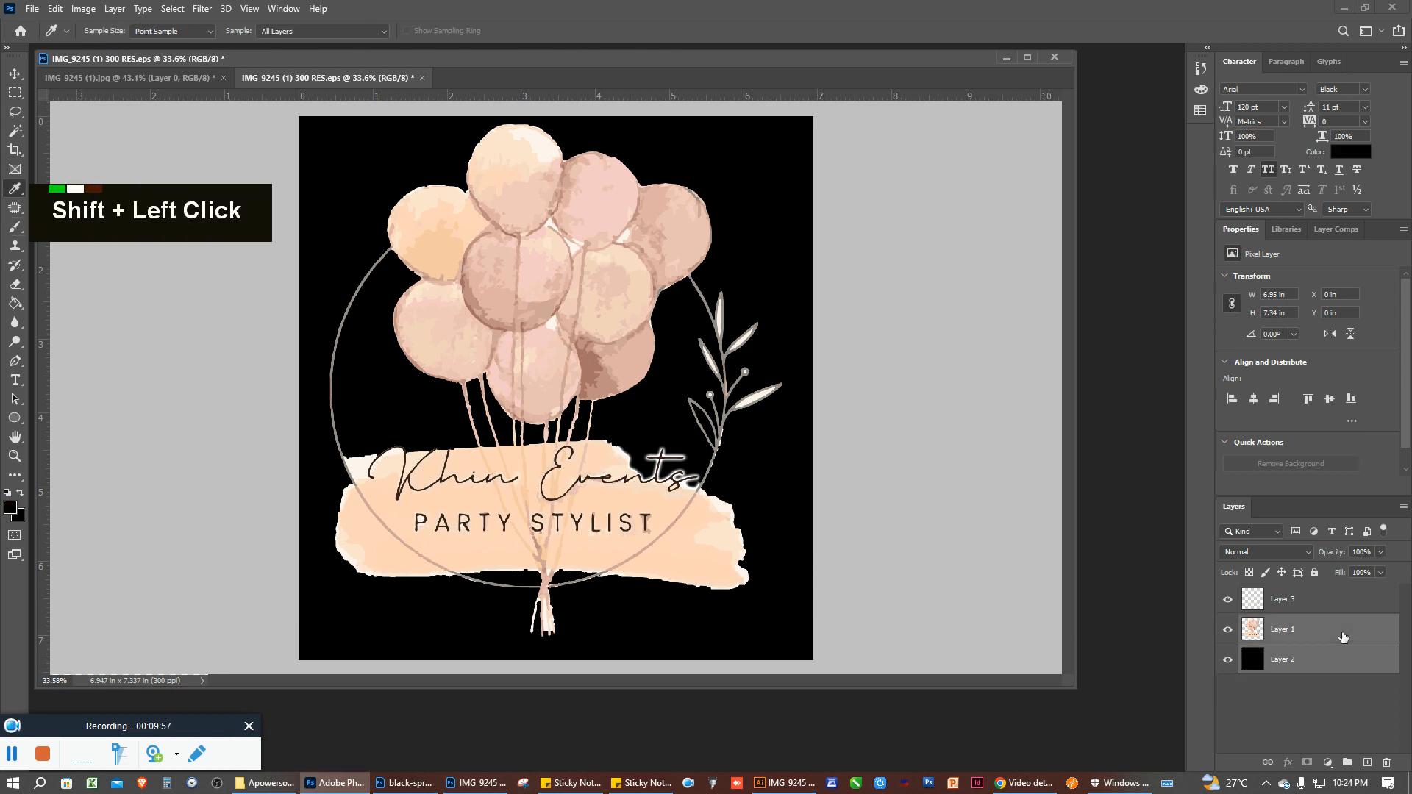
{"action": "key", "text": "ctrl"}
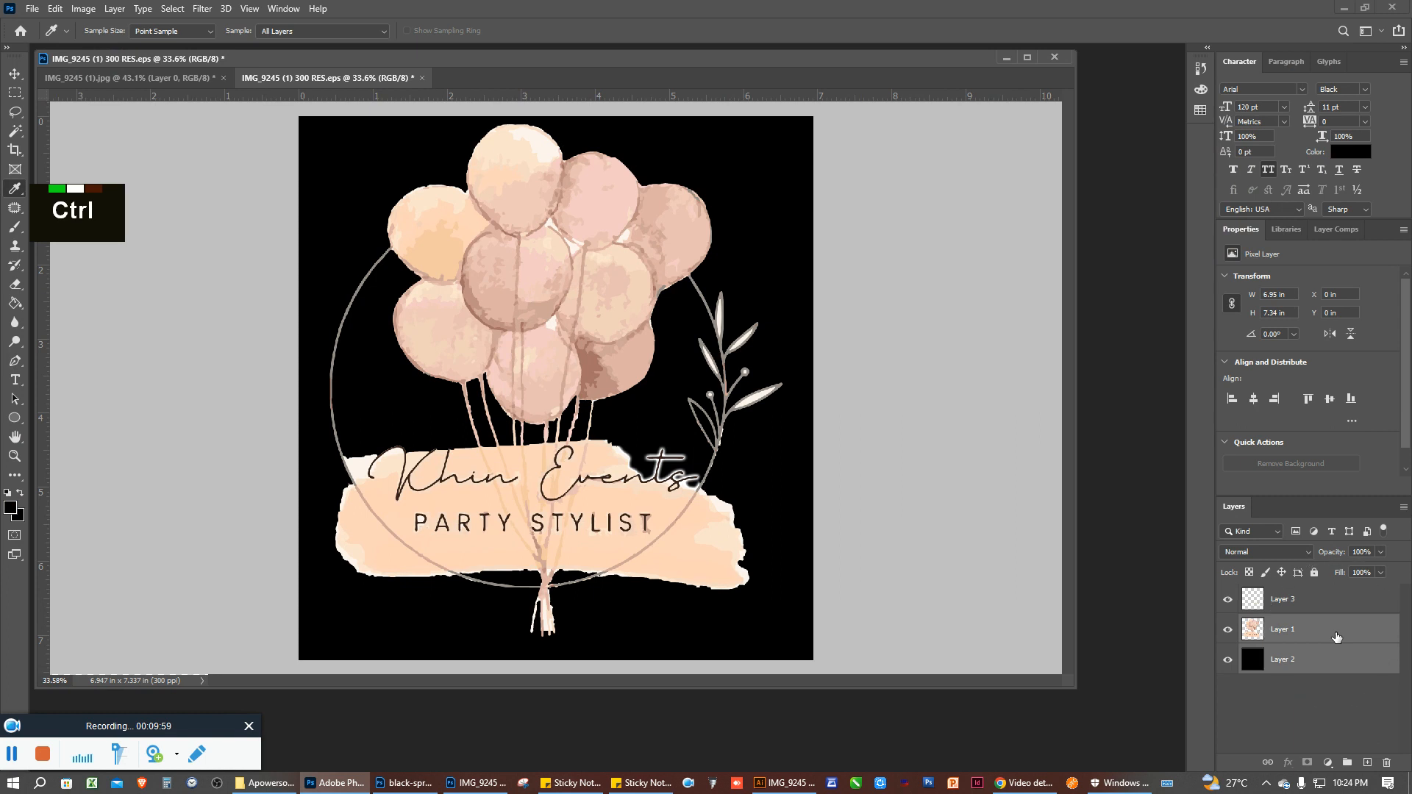
{"action": "key", "text": "ctrl+j"}
Merge the two duplicated layers into one, and group and hide the original Layer 1 and Layer 2
{"action": "right_click", "coordinate": [1337, 637]}
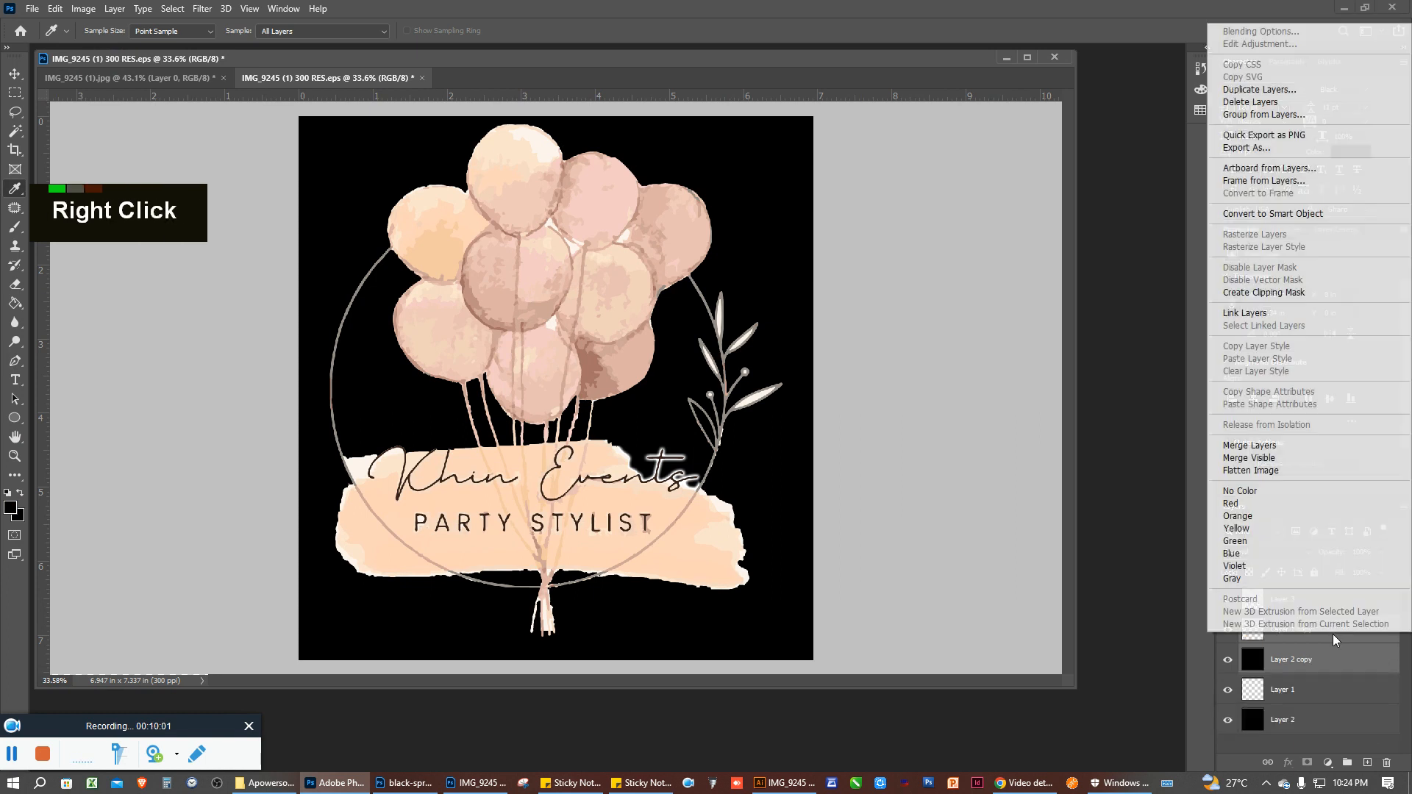
{"action": "left_click", "coordinate": [1317, 459]}
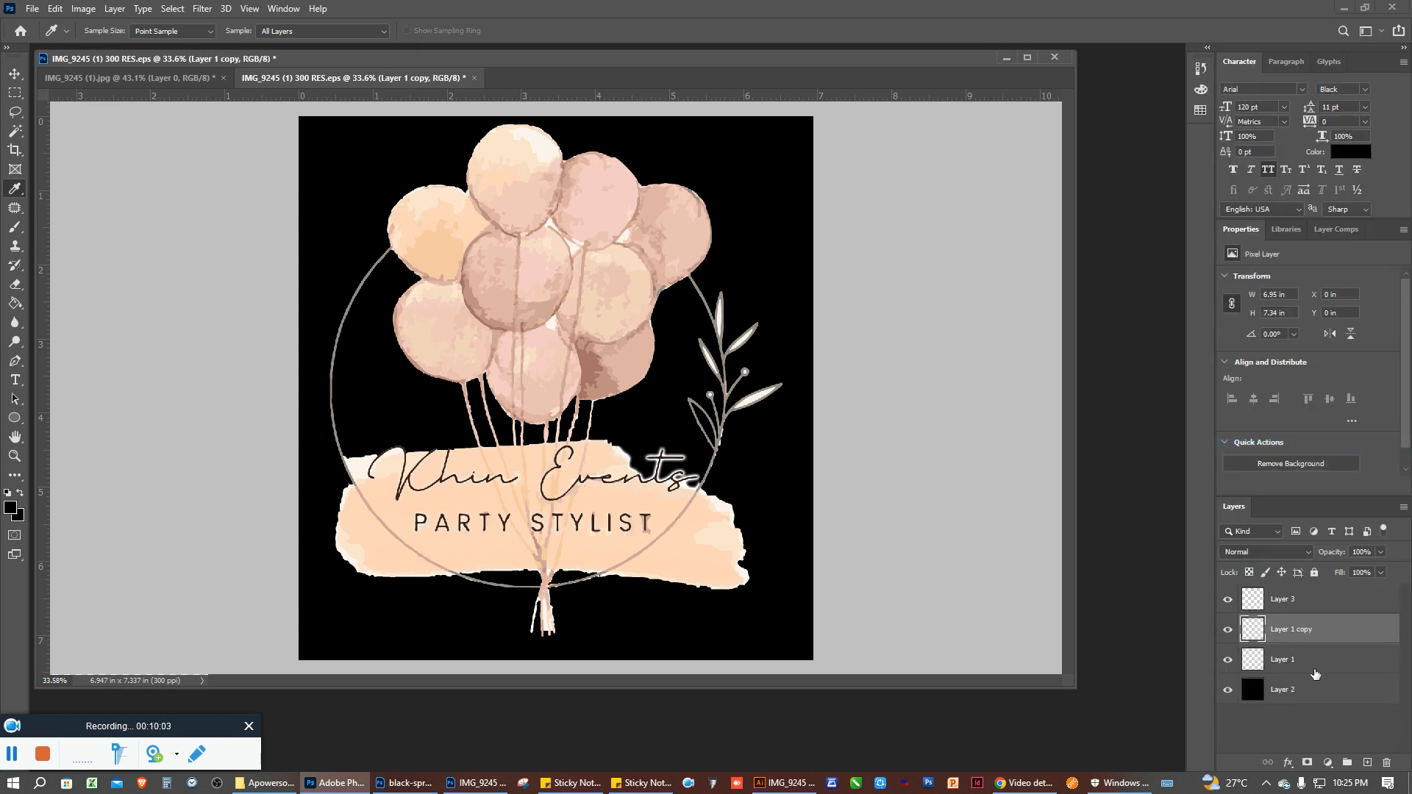
{"action": "left_click", "coordinate": [1283, 659]}
{"action": "left_click", "coordinate": [1284, 689], "text": "shift"}
{"action": "left_click", "coordinate": [1348, 762]}
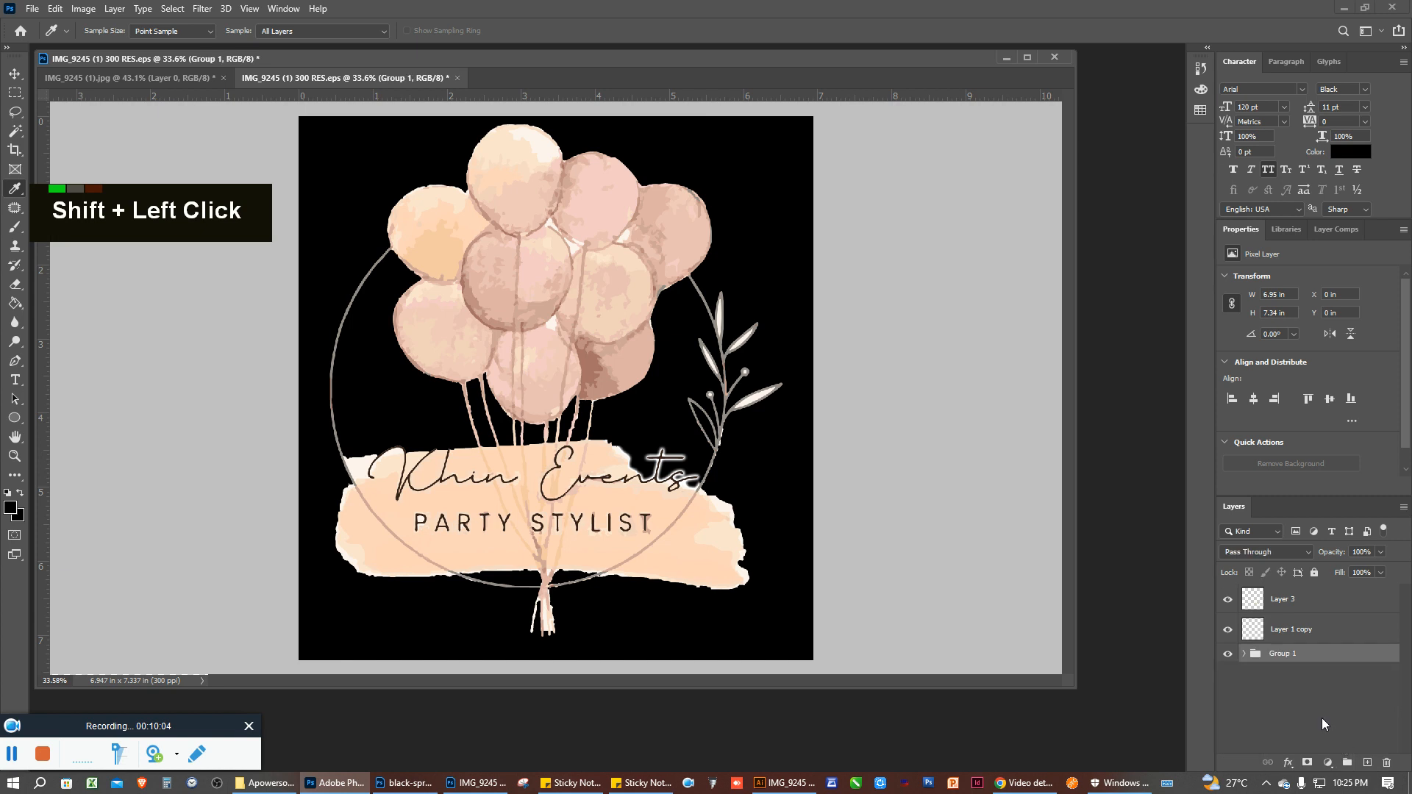
{"action": "left_click", "coordinate": [1229, 655]}
{"action": "left_click", "coordinate": [1296, 634]}
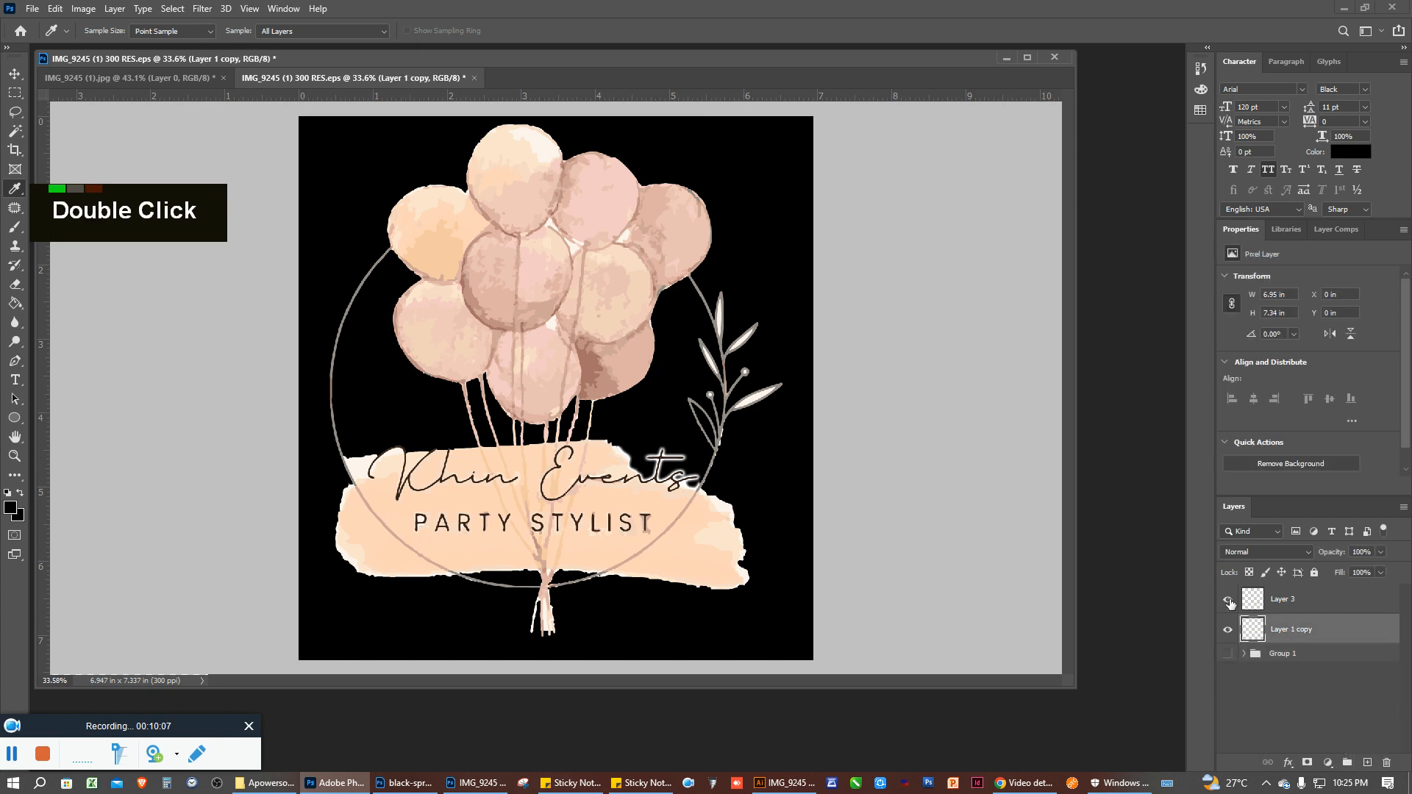
Hide Layer 3 to compare the lettering, and delete that layer
{"action": "left_click", "coordinate": [1229, 601]}
{"action": "left_click", "coordinate": [1288, 601]}
{"action": "key", "text": "Delete"}
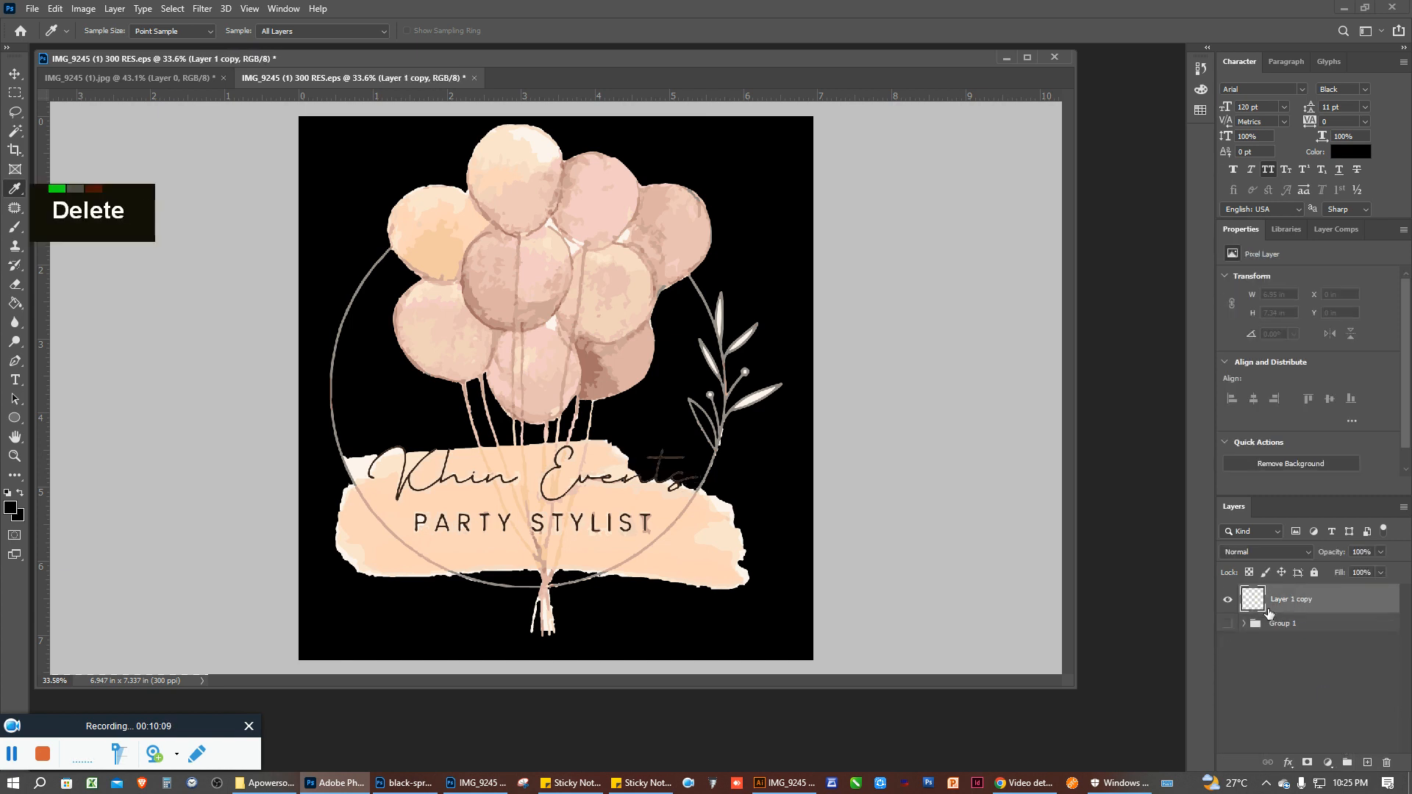
Delete the black area outside the logo from the merged layer using a contiguous Magic Wand selection, and deselect
{"action": "scroll", "coordinate": [569, 455], "scroll_direction": "down", "scroll_amount": 1}
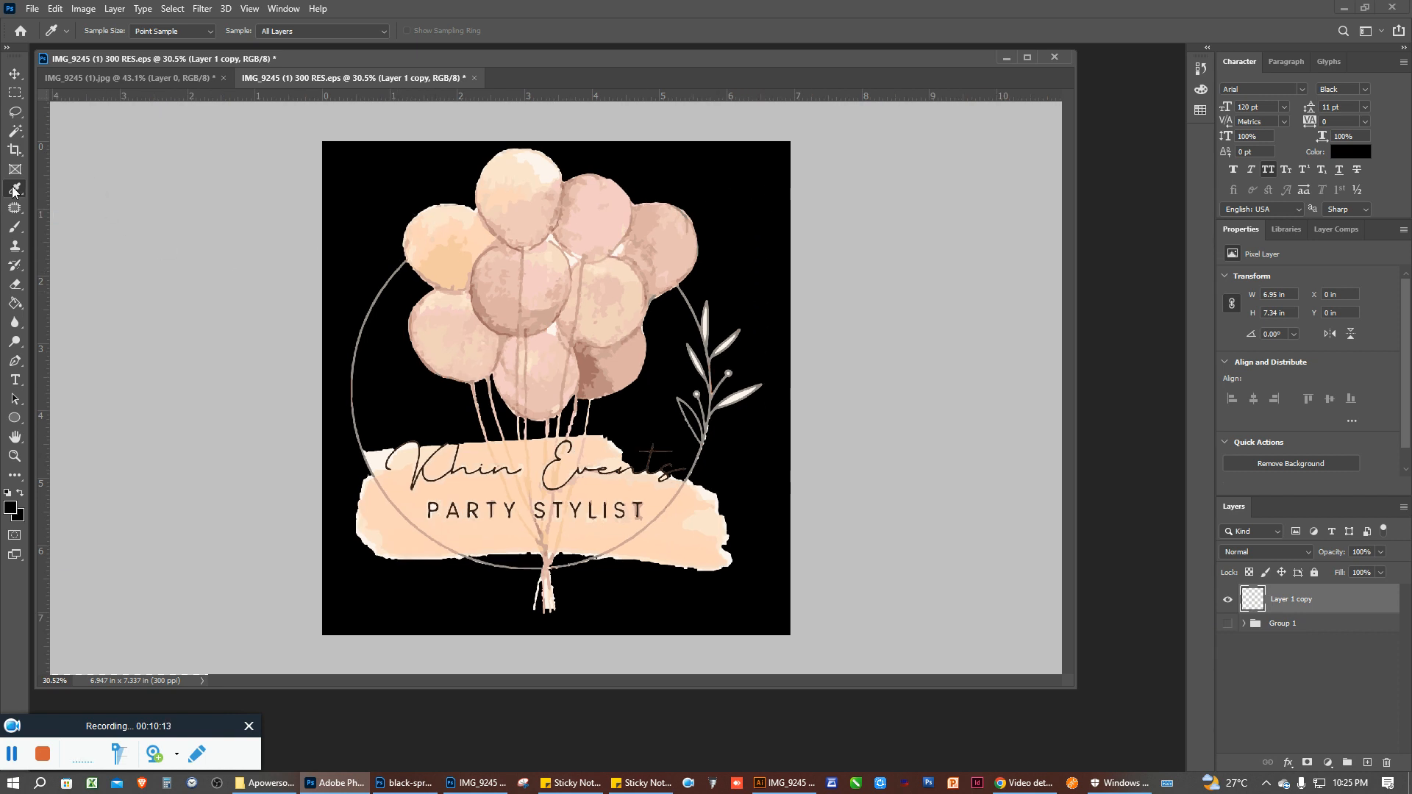
{"action": "key", "text": "w"}
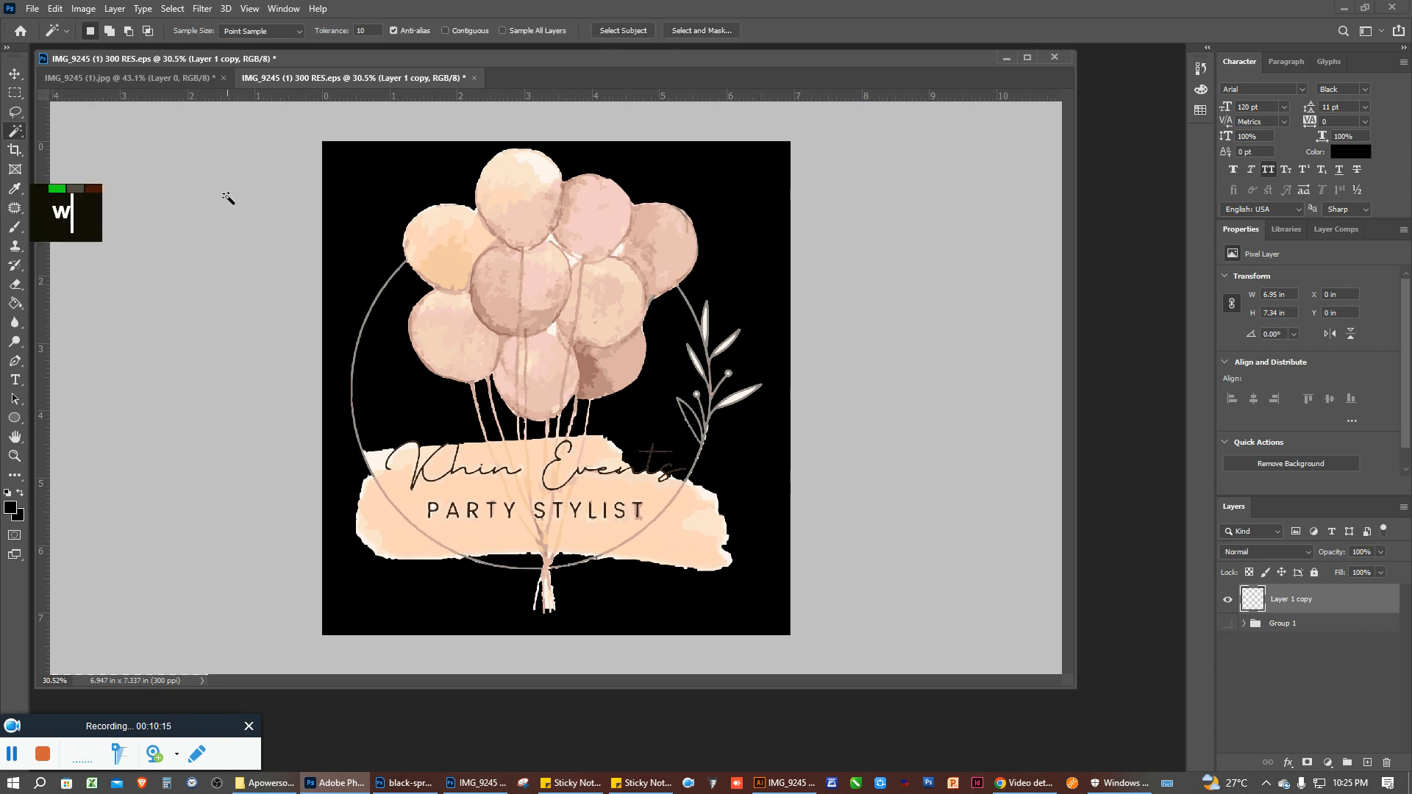
{"action": "left_click", "coordinate": [444, 30]}
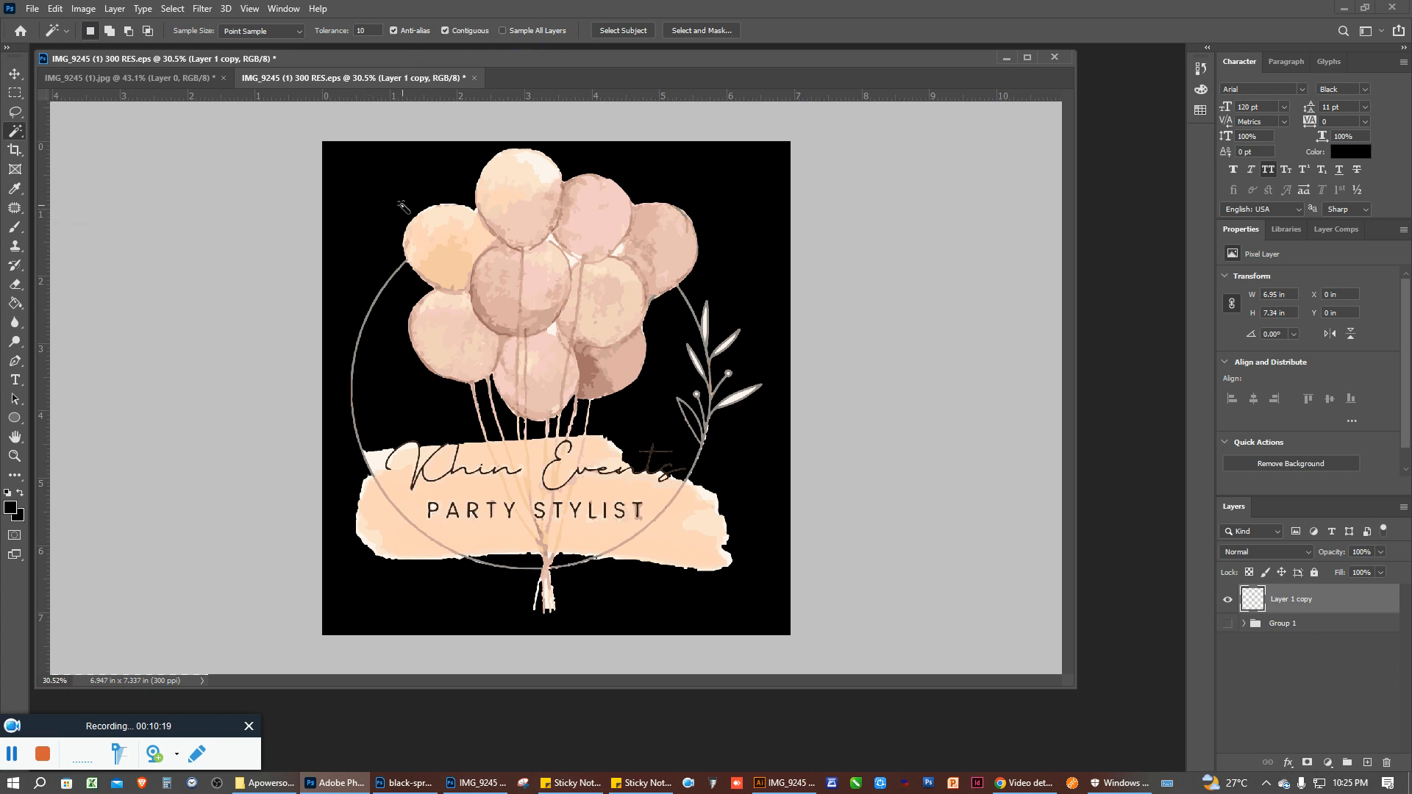
{"action": "scroll", "coordinate": [541, 280], "scroll_direction": "up", "scroll_amount": 5}
{"action": "scroll", "coordinate": [541, 280], "scroll_direction": "down", "scroll_amount": 1}
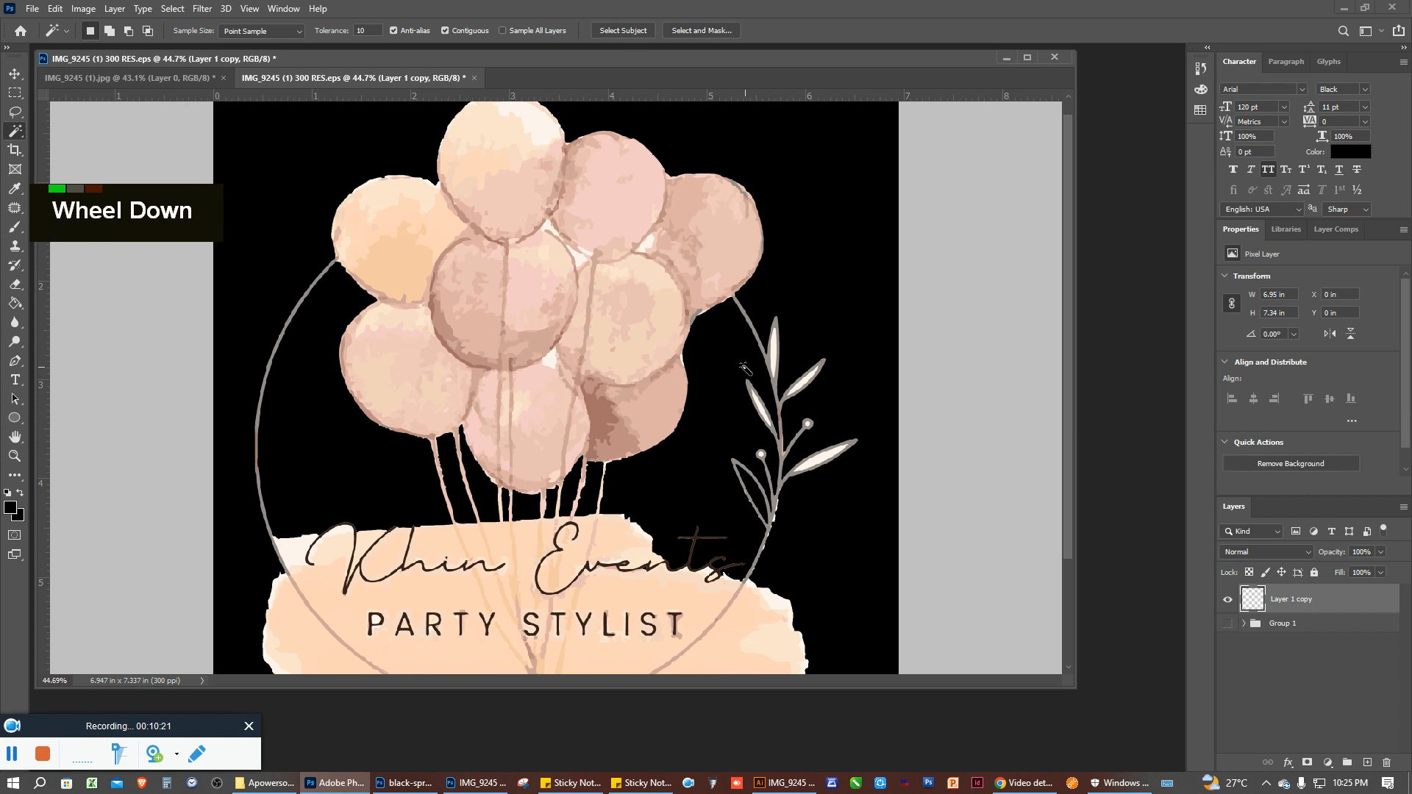
{"action": "scroll", "coordinate": [744, 367], "scroll_direction": "down", "scroll_amount": 2}
{"action": "left_click", "coordinate": [784, 177]}
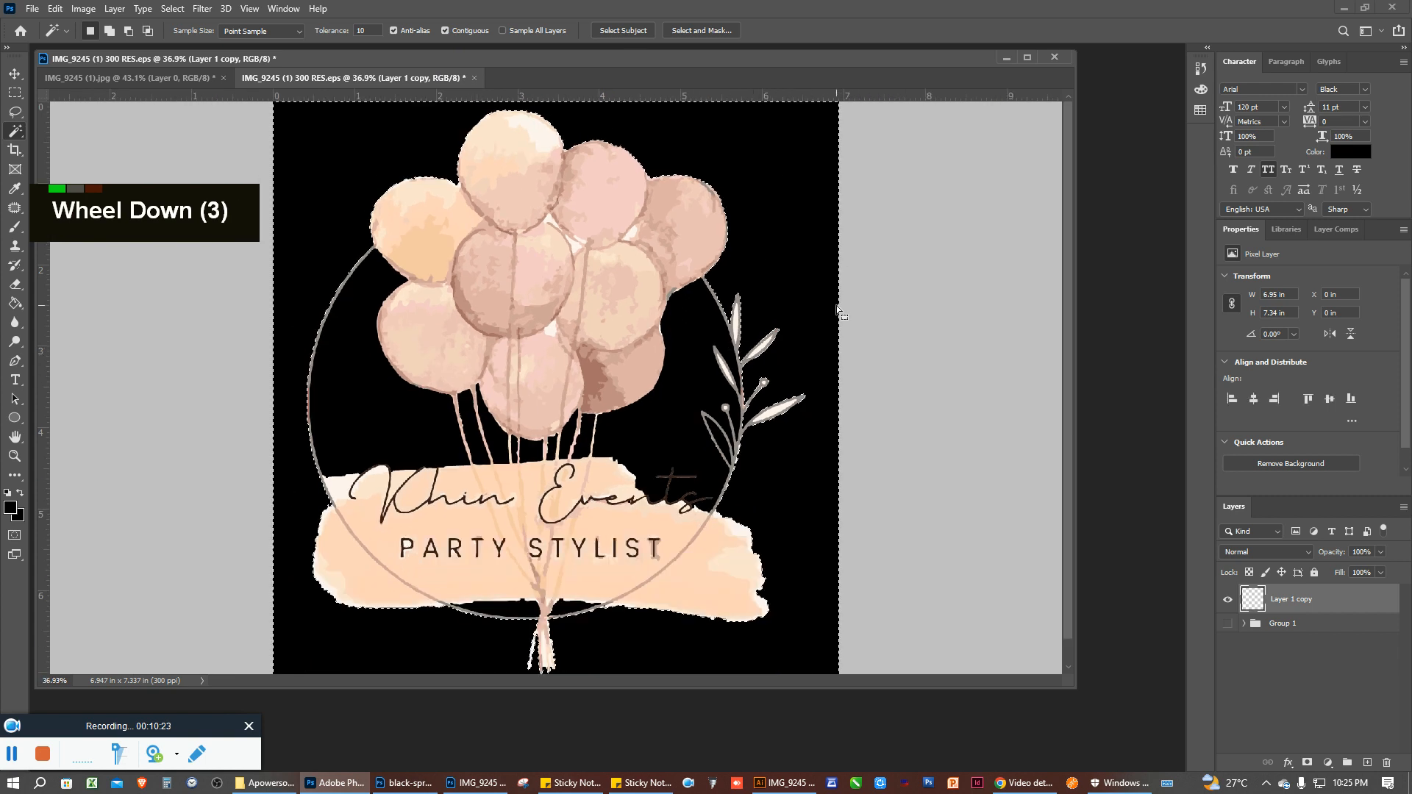
{"action": "key", "text": "Delete"}
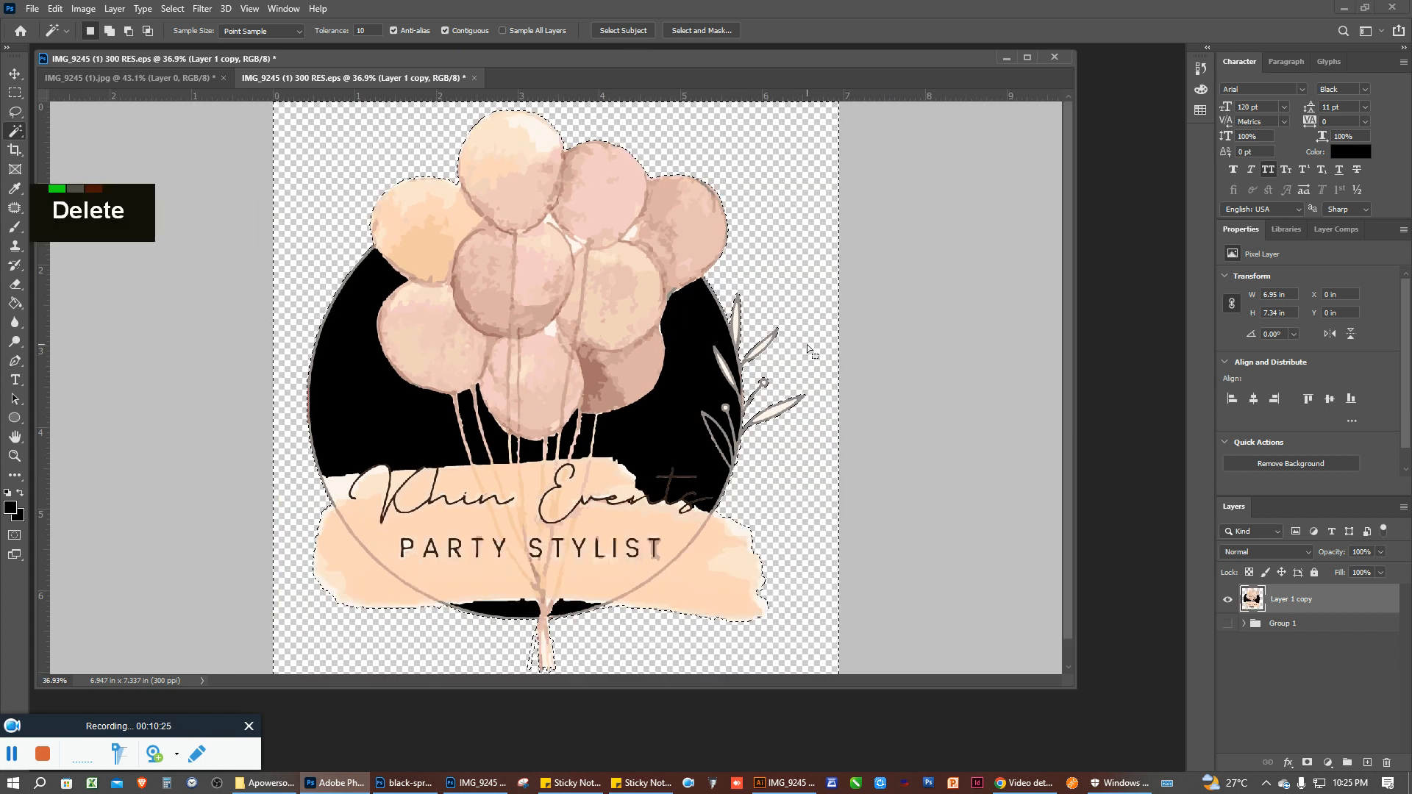
{"action": "key", "text": "ctrl+d"}
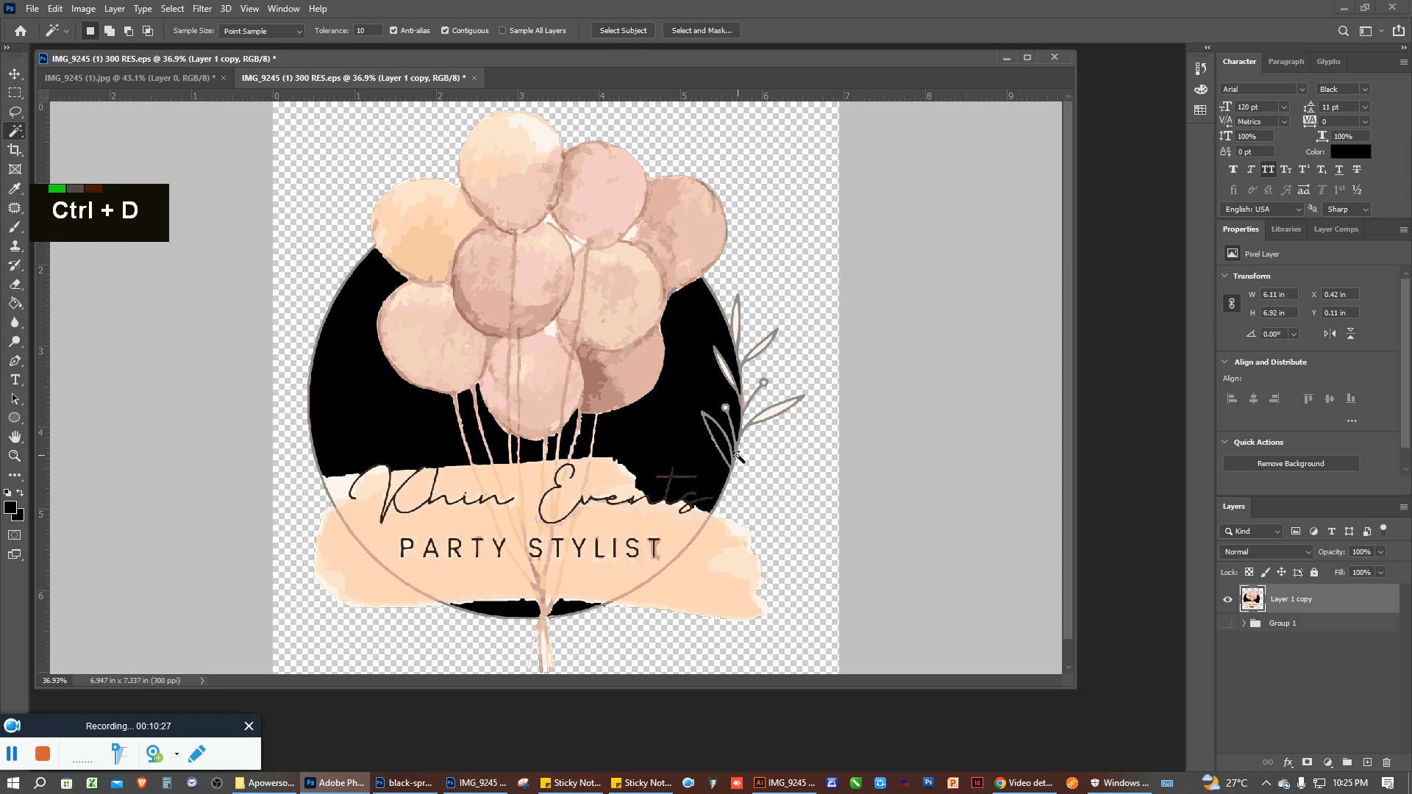
Add a black 46 px outside Stroke layer style to the merged logo and inspect the outlined result
{"action": "scroll", "coordinate": [736, 454], "scroll_direction": "down", "scroll_amount": 2}
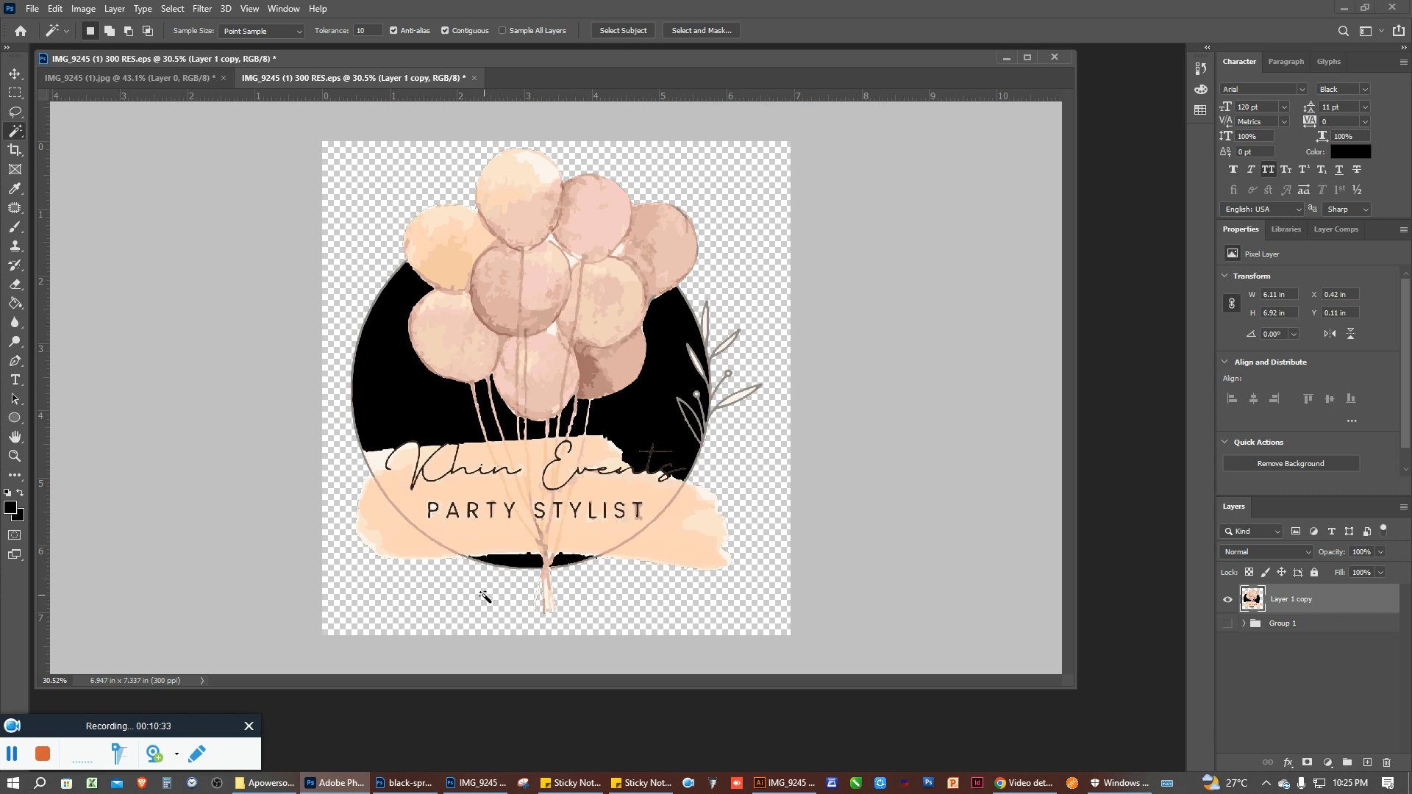
{"action": "scroll", "coordinate": [482, 597], "scroll_direction": "up", "scroll_amount": 1}
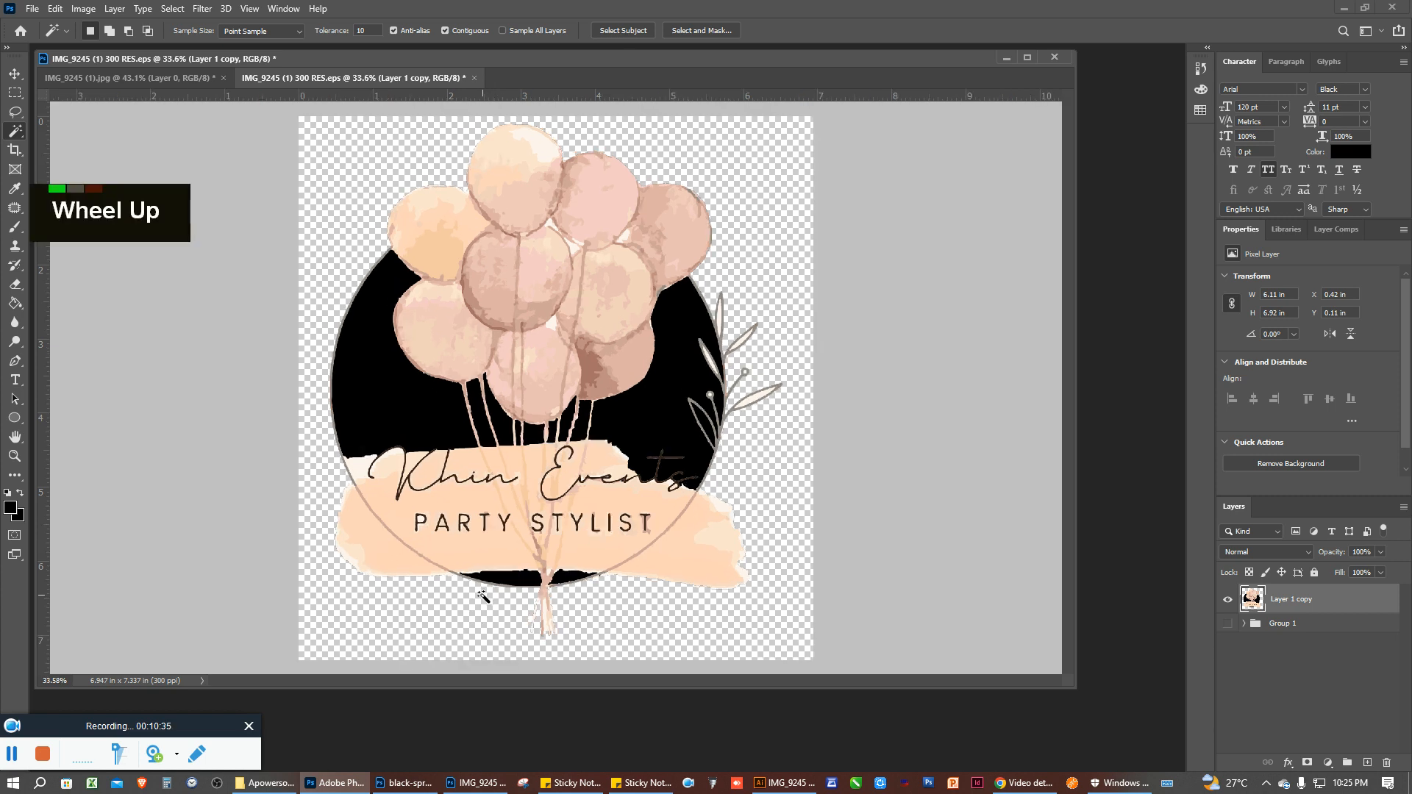
{"action": "scroll", "coordinate": [482, 591], "scroll_direction": "up", "scroll_amount": 2}
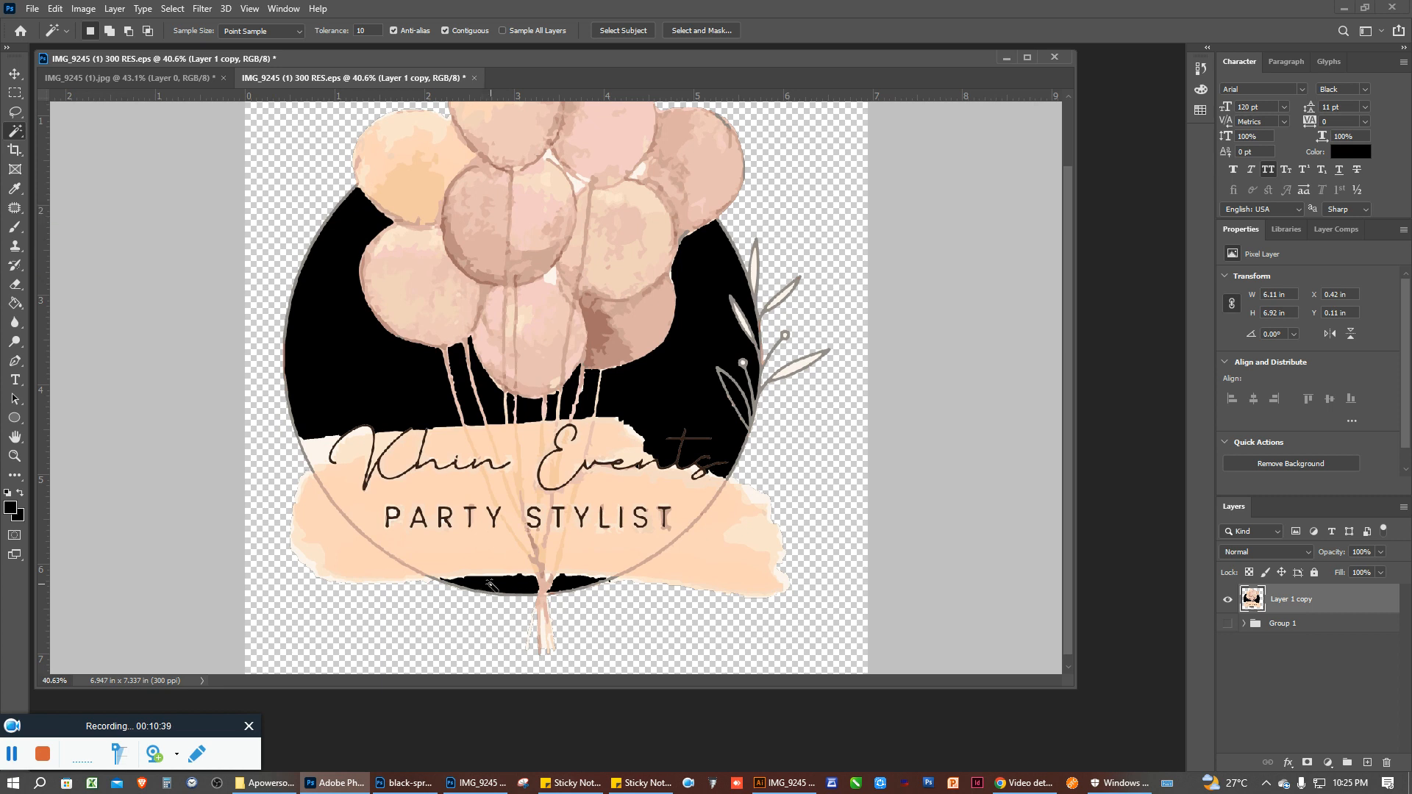
{"action": "left_click", "coordinate": [1288, 763]}
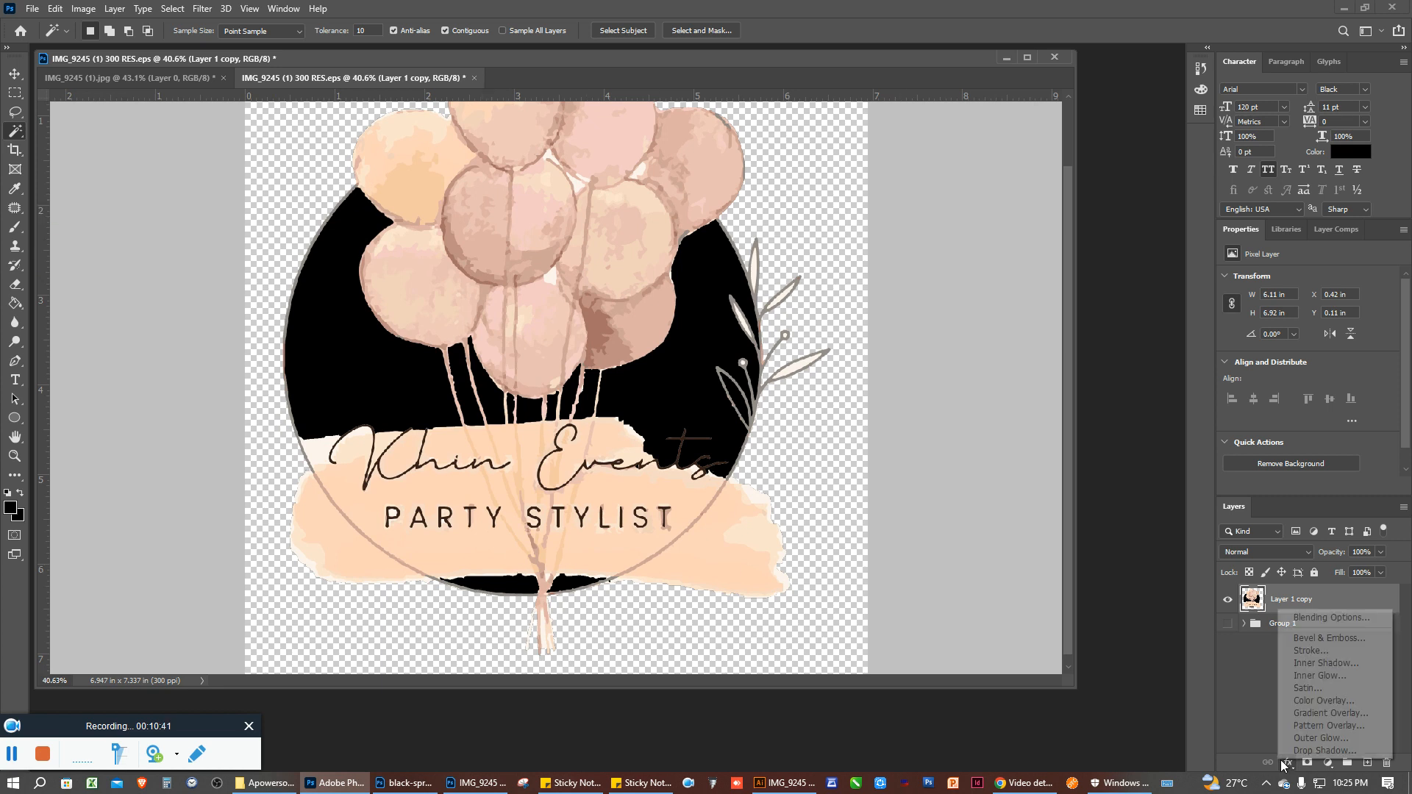
{"action": "left_click", "coordinate": [1312, 655]}
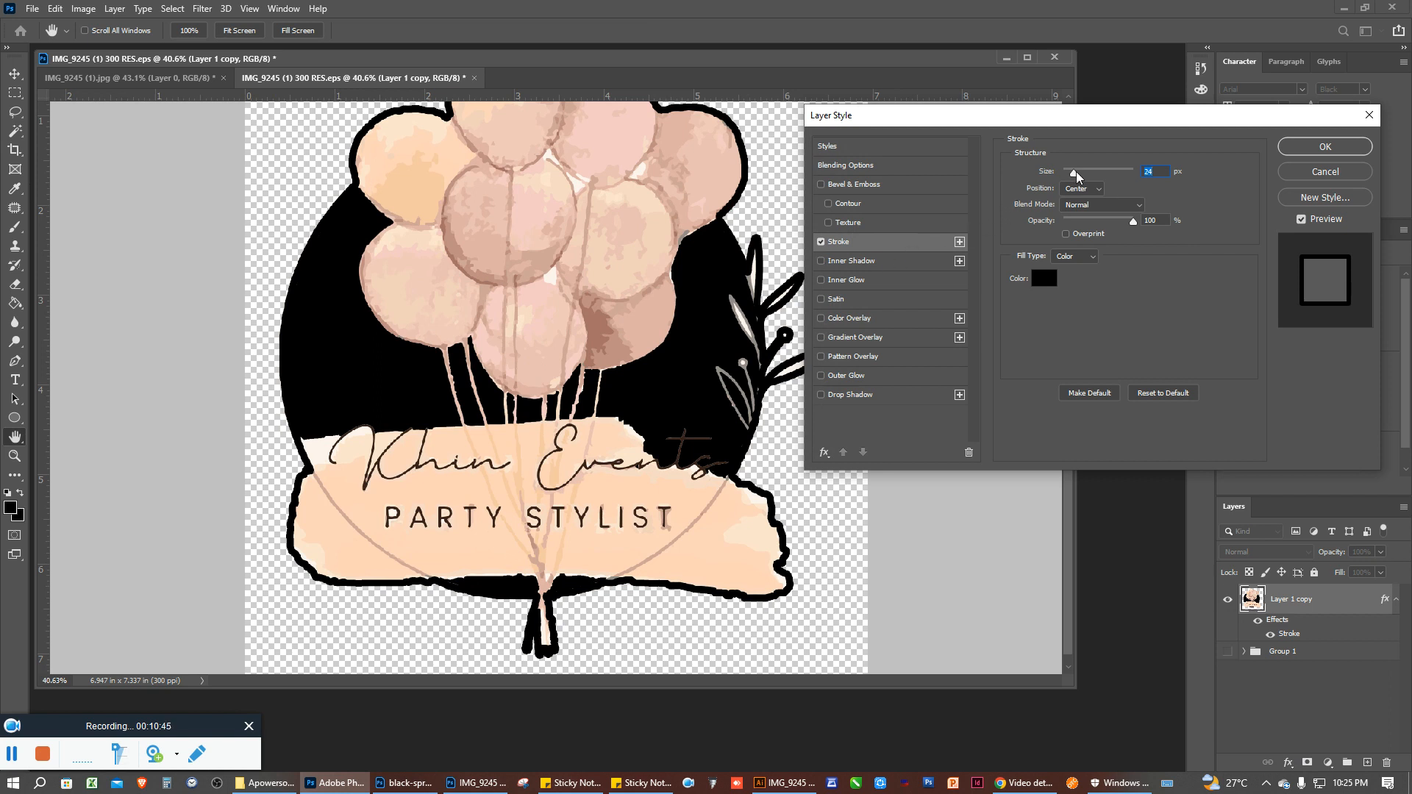
{"action": "left_click", "coordinate": [1082, 190]}
{"action": "left_click", "coordinate": [1075, 201]}
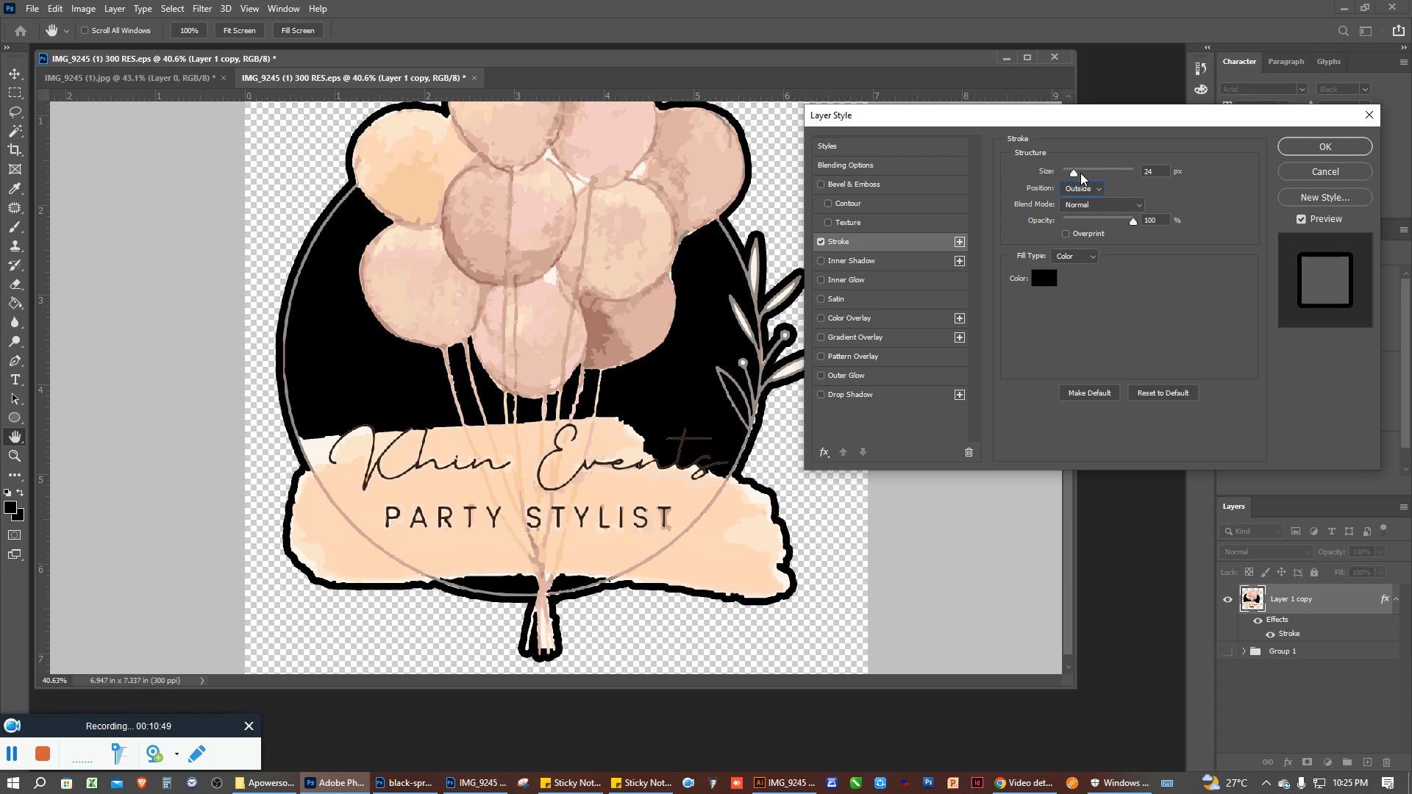
{"action": "left_click", "coordinate": [1080, 173]}
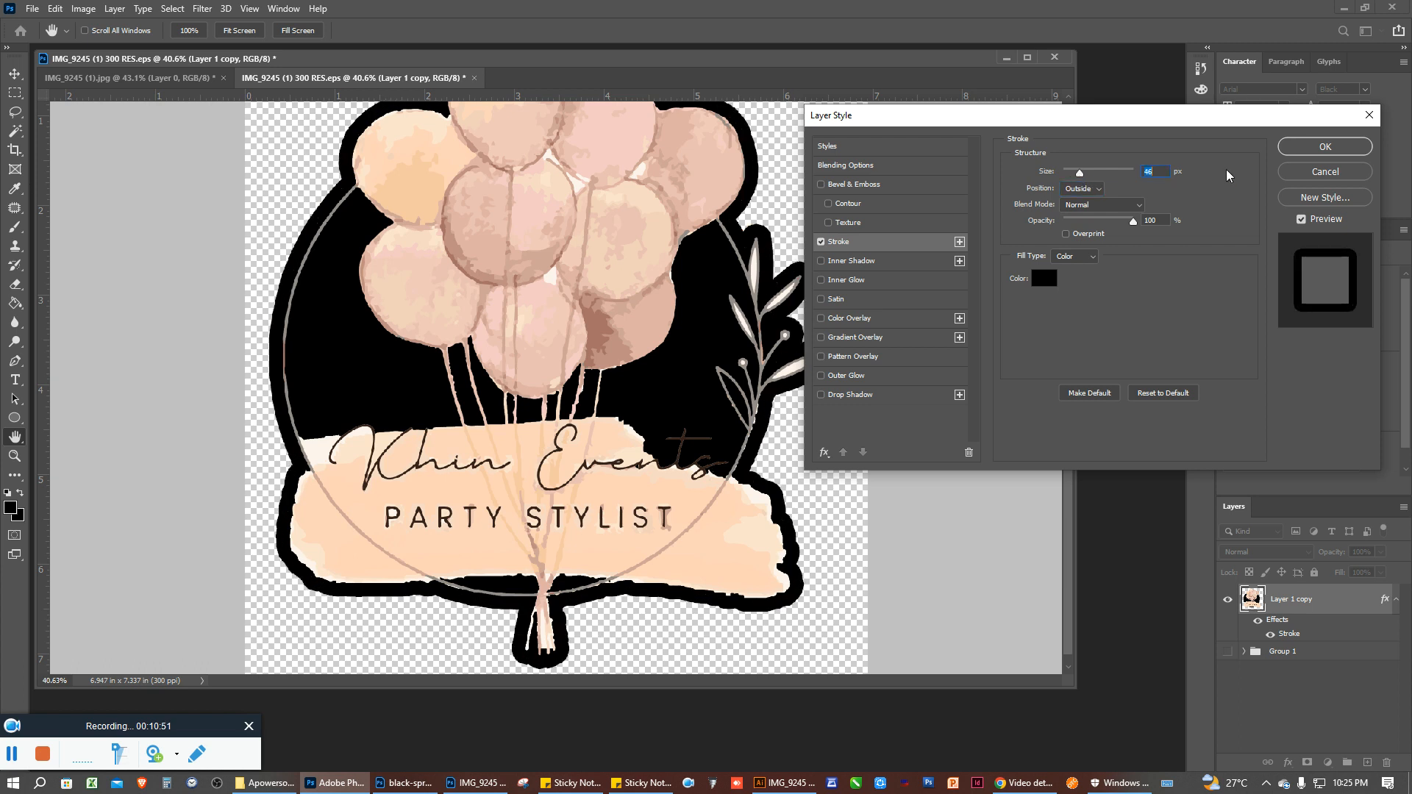
{"action": "left_click", "coordinate": [1325, 146]}
{"action": "scroll", "coordinate": [706, 492], "scroll_direction": "down", "scroll_amount": 5}
{"action": "scroll", "coordinate": [705, 490], "scroll_direction": "down", "scroll_amount": 1}
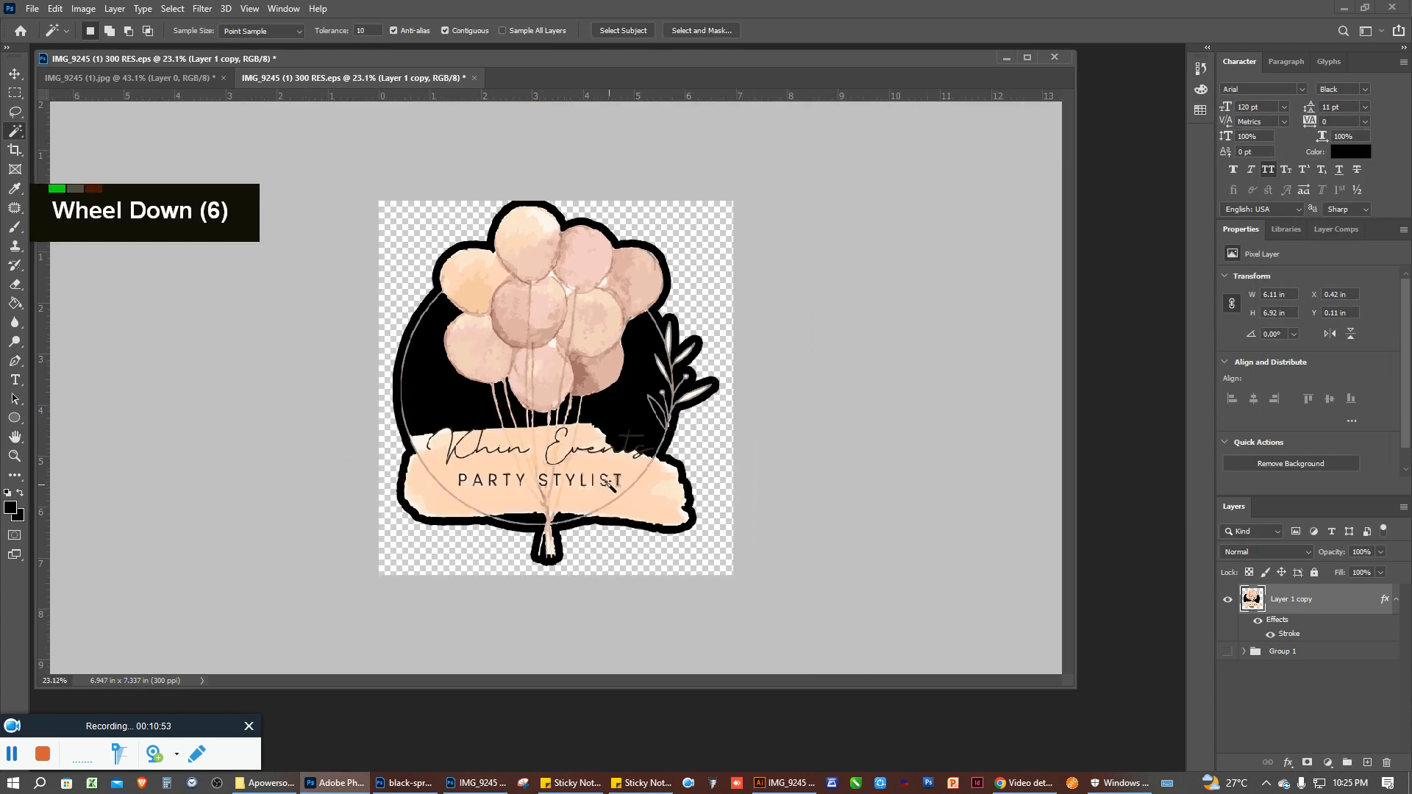
{"action": "scroll", "coordinate": [547, 483], "scroll_direction": "up", "scroll_amount": 15}
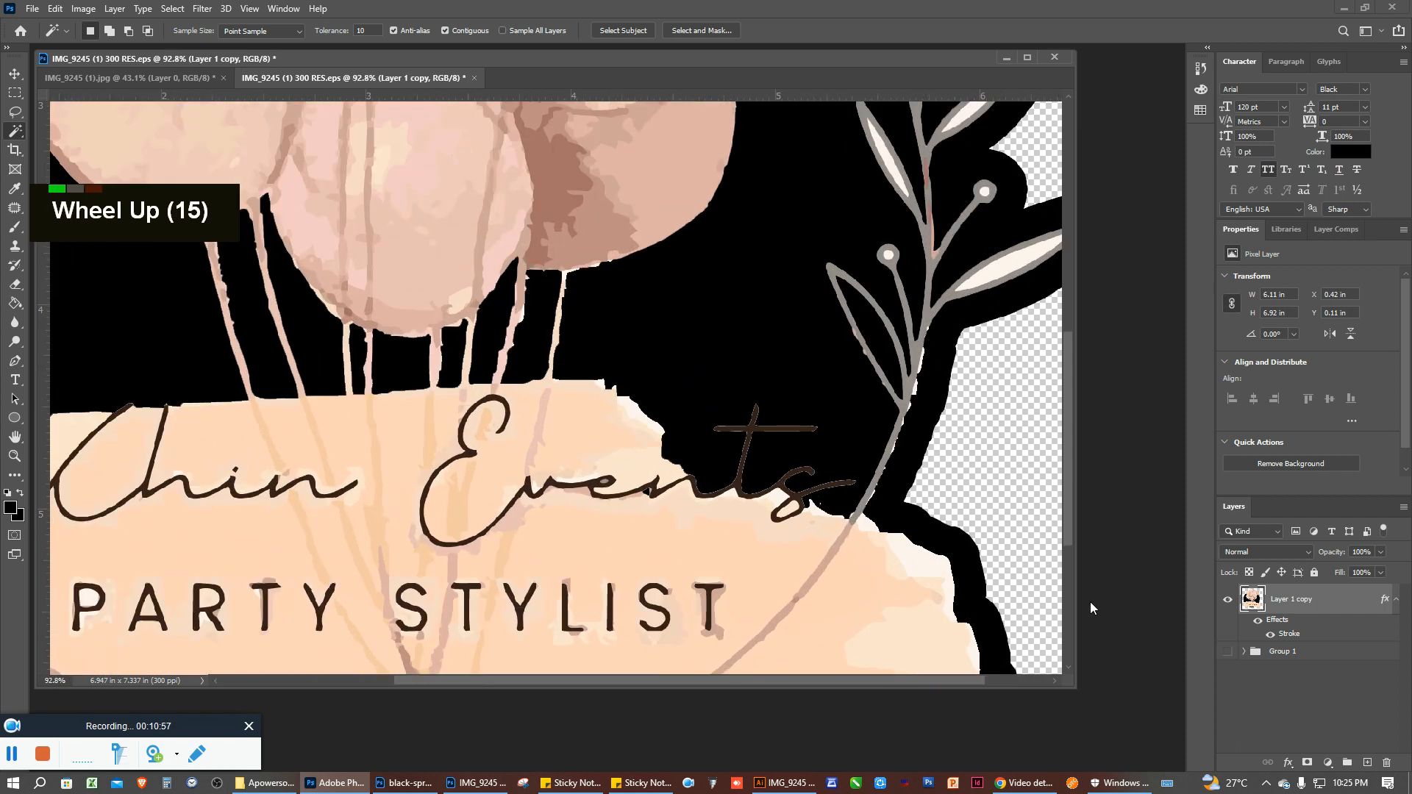
Undo the stroke, background removal, Layer 3 deletion, grouping and merge, back to the separate layer duplicates, and toggle Layer 3's visibility
{"action": "key", "text": "ctrl+z"}
{"action": "key", "text": "ctrl+z"}
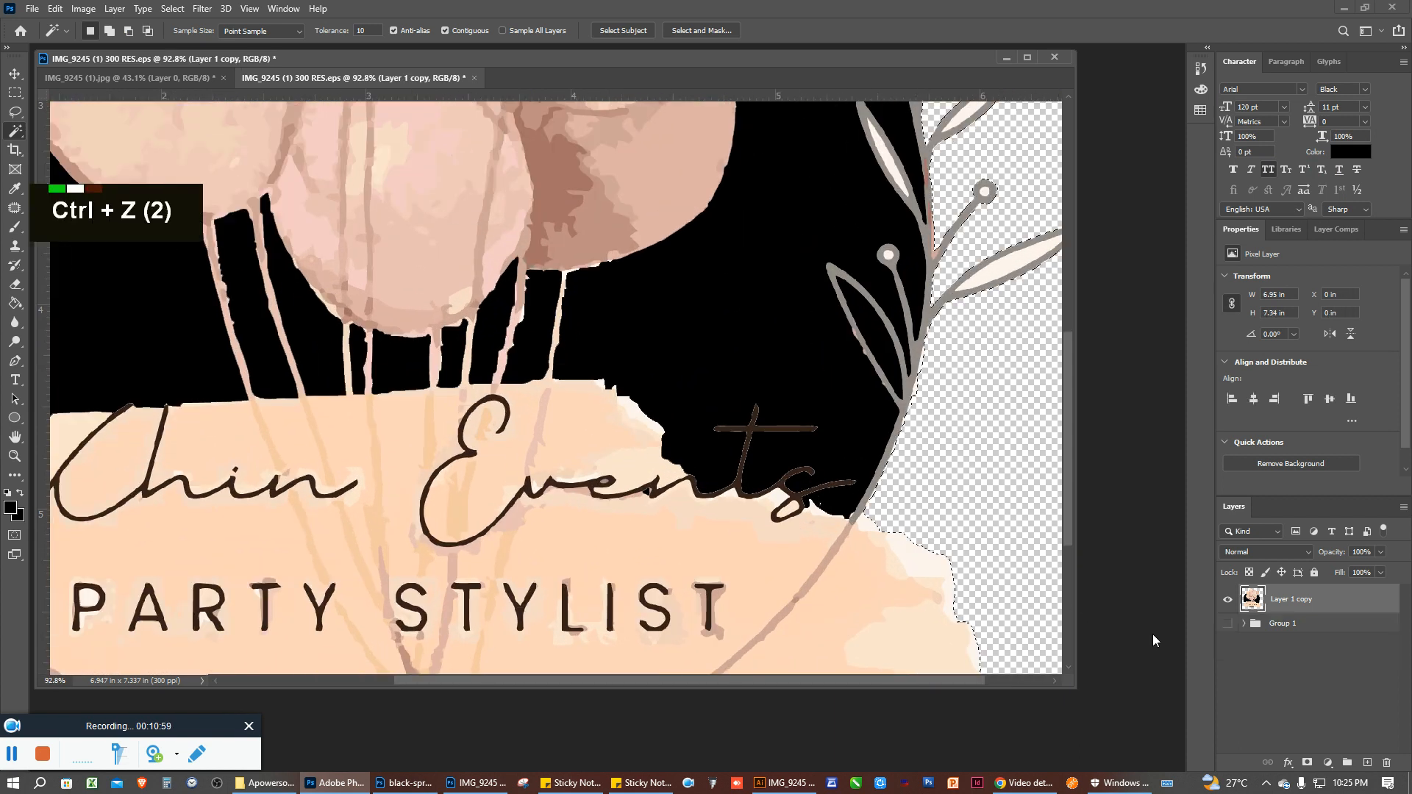
{"action": "key", "text": "ctrl+z"}
{"action": "key", "text": "ctrl+z"}
{"action": "key", "text": "ctrl+z"}
{"action": "key", "text": "ctrl+z"}
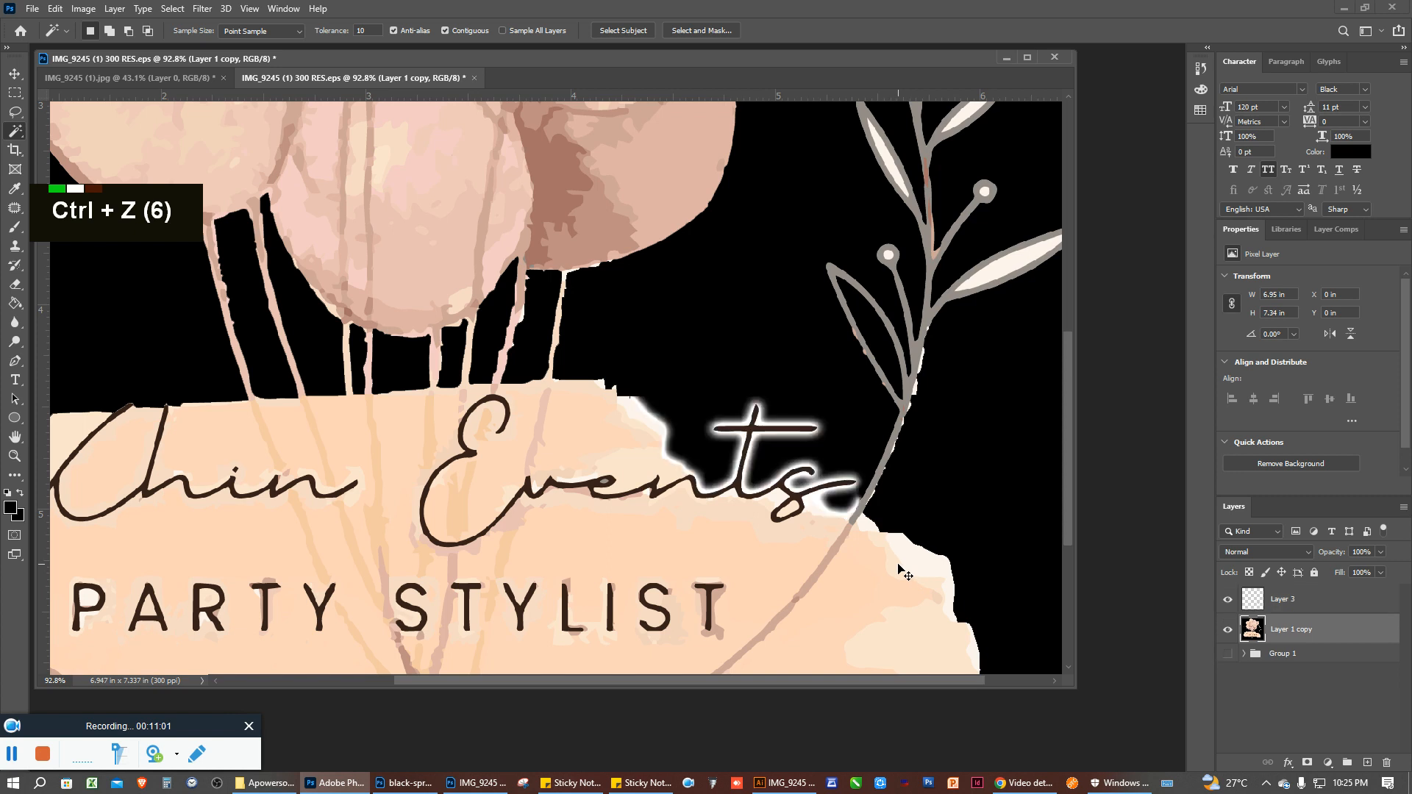
{"action": "key", "text": "ctrl+z"}
{"action": "key", "text": "ctrl+z"}
{"action": "key", "text": "ctrl+z"}
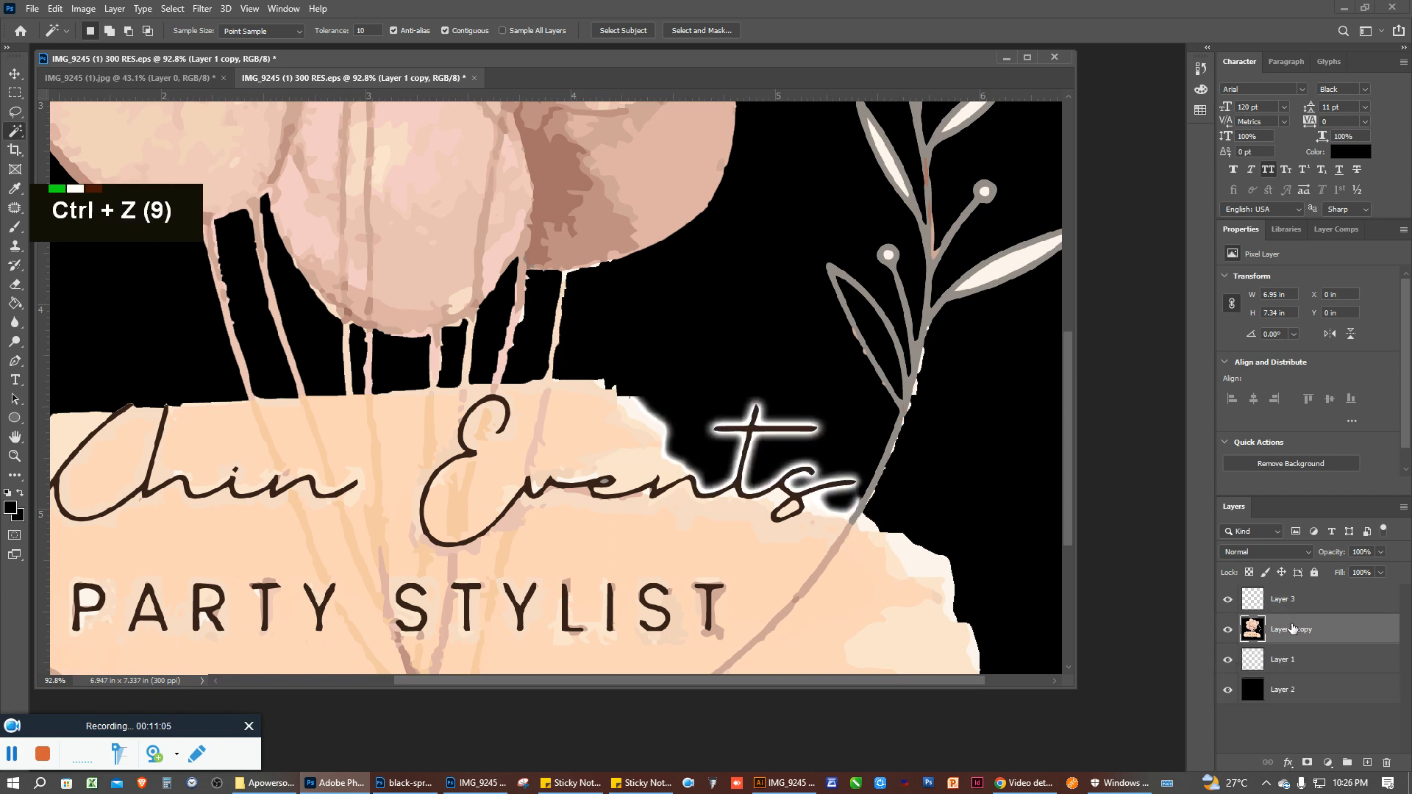
{"action": "double_click", "coordinate": [1227, 599]}
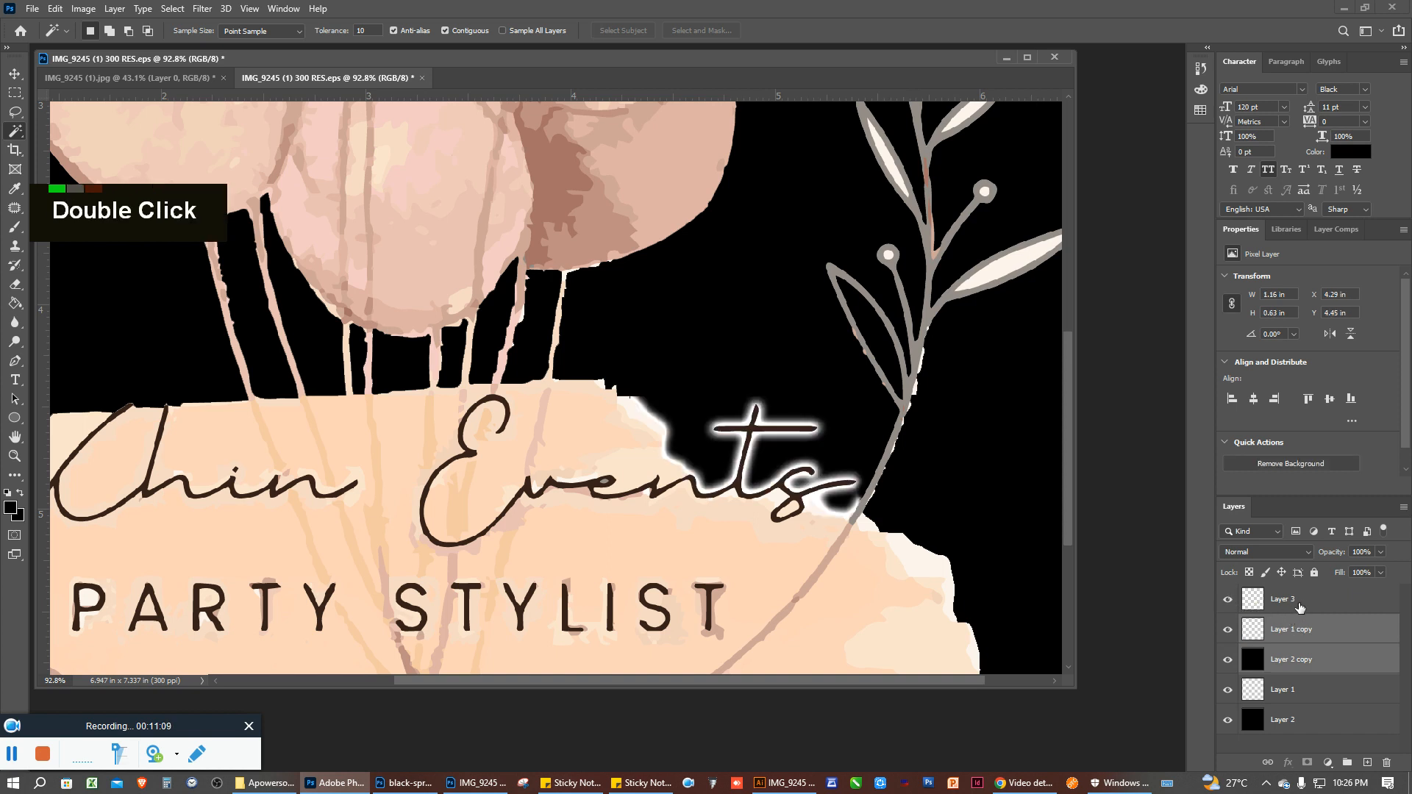
Merge Layer 3, Layer 1 copy and Layer 2 copy into a single layer
{"action": "left_click", "coordinate": [1300, 606]}
{"action": "left_click", "coordinate": [1294, 629], "text": "shift"}
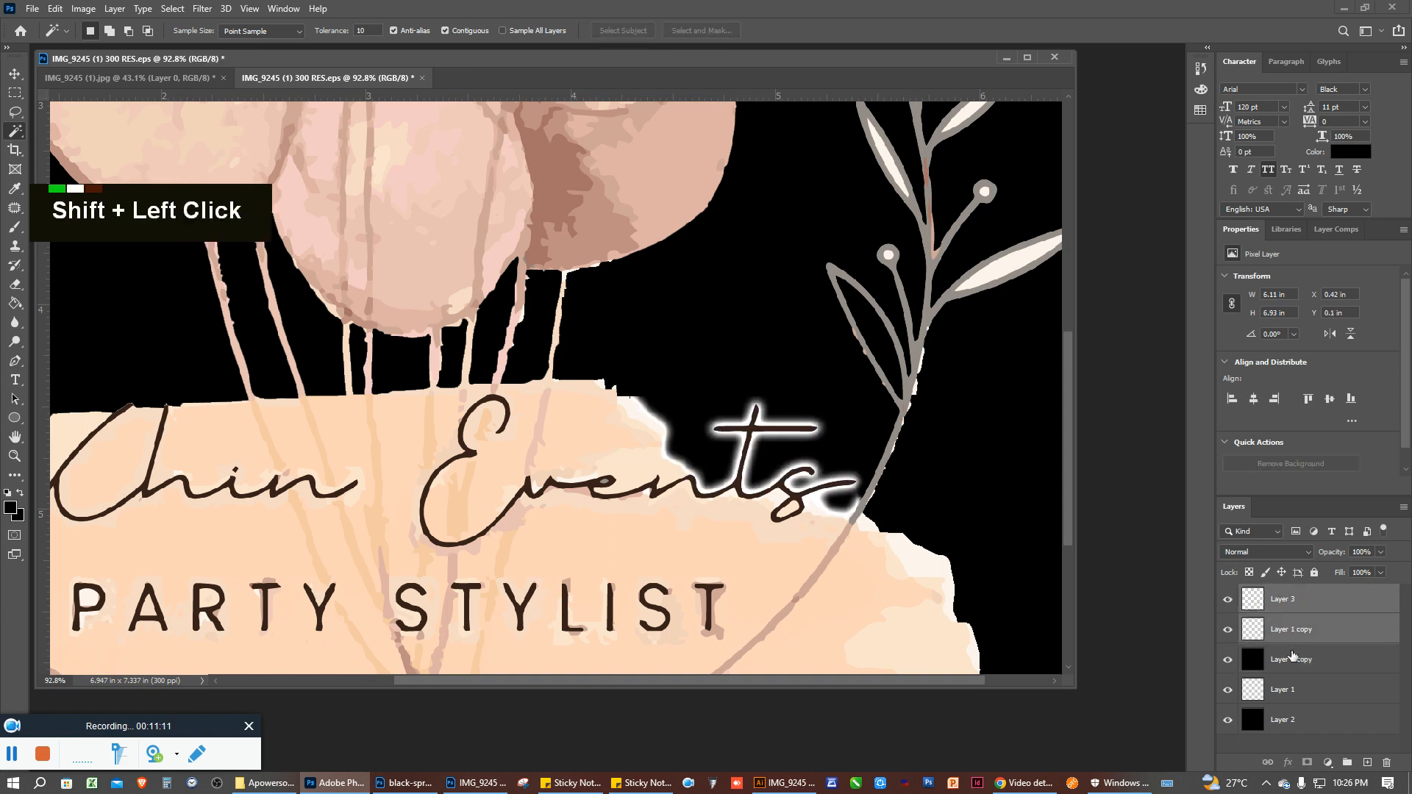
{"action": "left_click", "coordinate": [1295, 654], "text": "shift"}
{"action": "right_click", "coordinate": [1294, 653]}
{"action": "left_click", "coordinate": [1249, 462]}
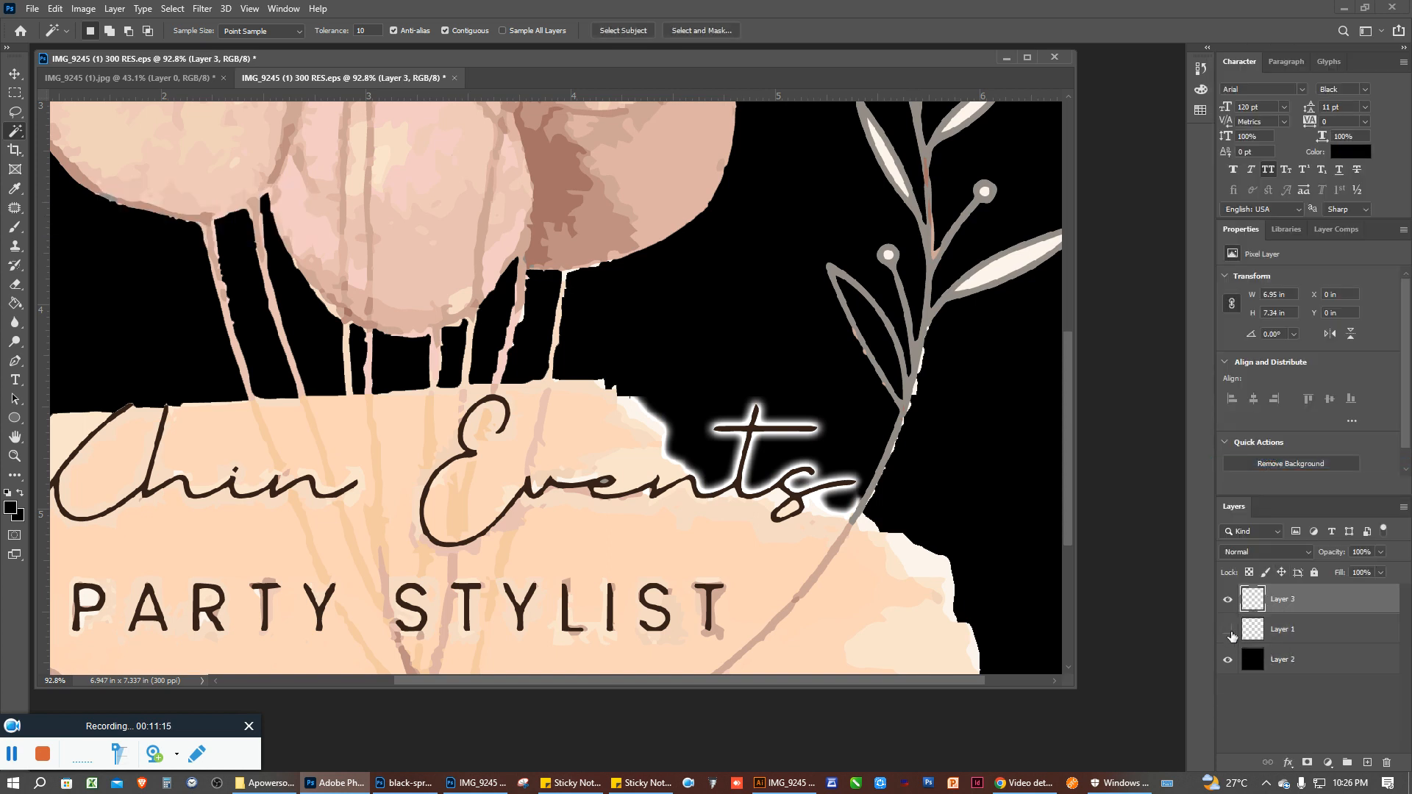
Group the original Layer 1 and Layer 2, hide them, and make the merged Layer 3 active
{"action": "double_click", "coordinate": [1228, 662]}
{"action": "left_click", "coordinate": [1283, 631]}
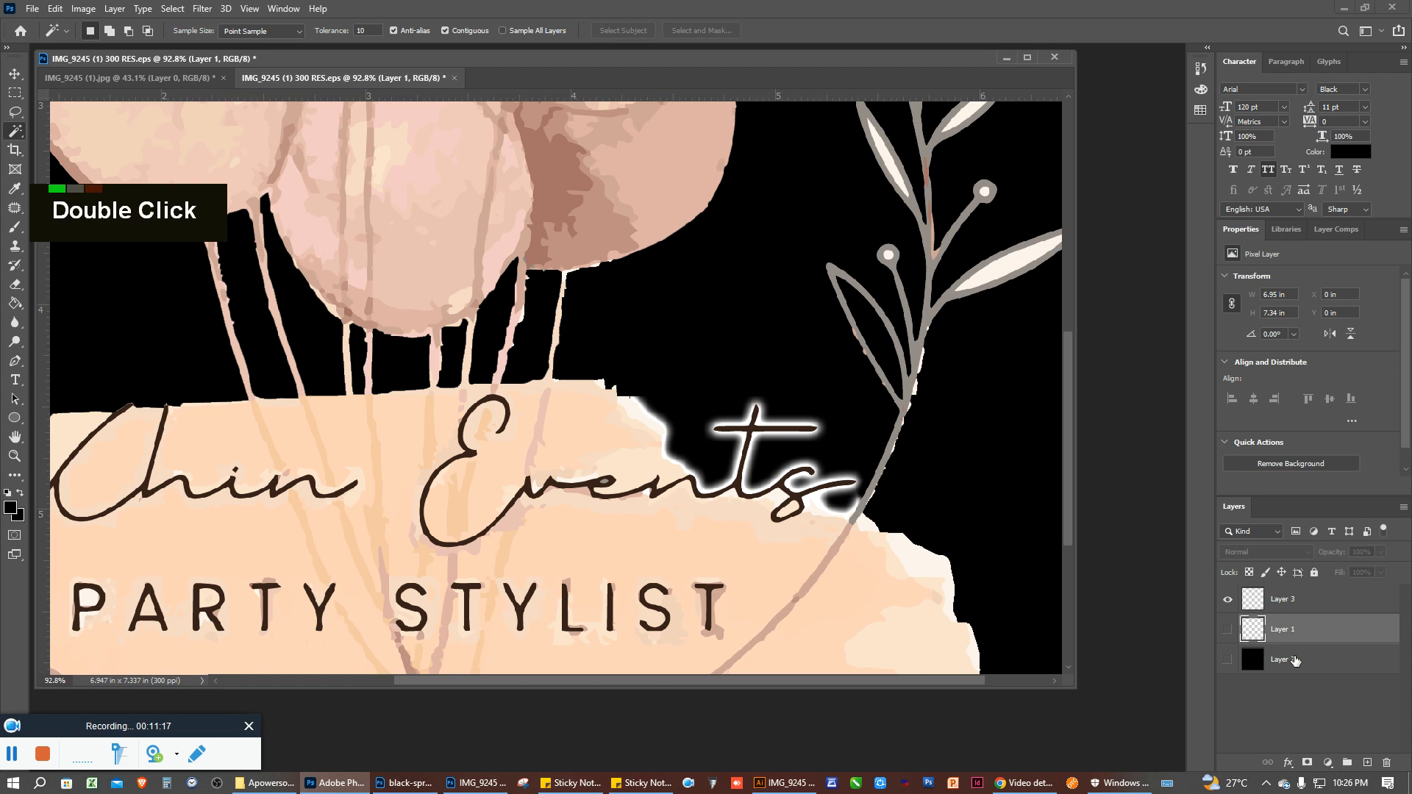
{"action": "left_click", "coordinate": [1287, 660], "text": "shift"}
{"action": "left_click_drag", "start_coordinate": [1294, 631], "coordinate": [1347, 762]}
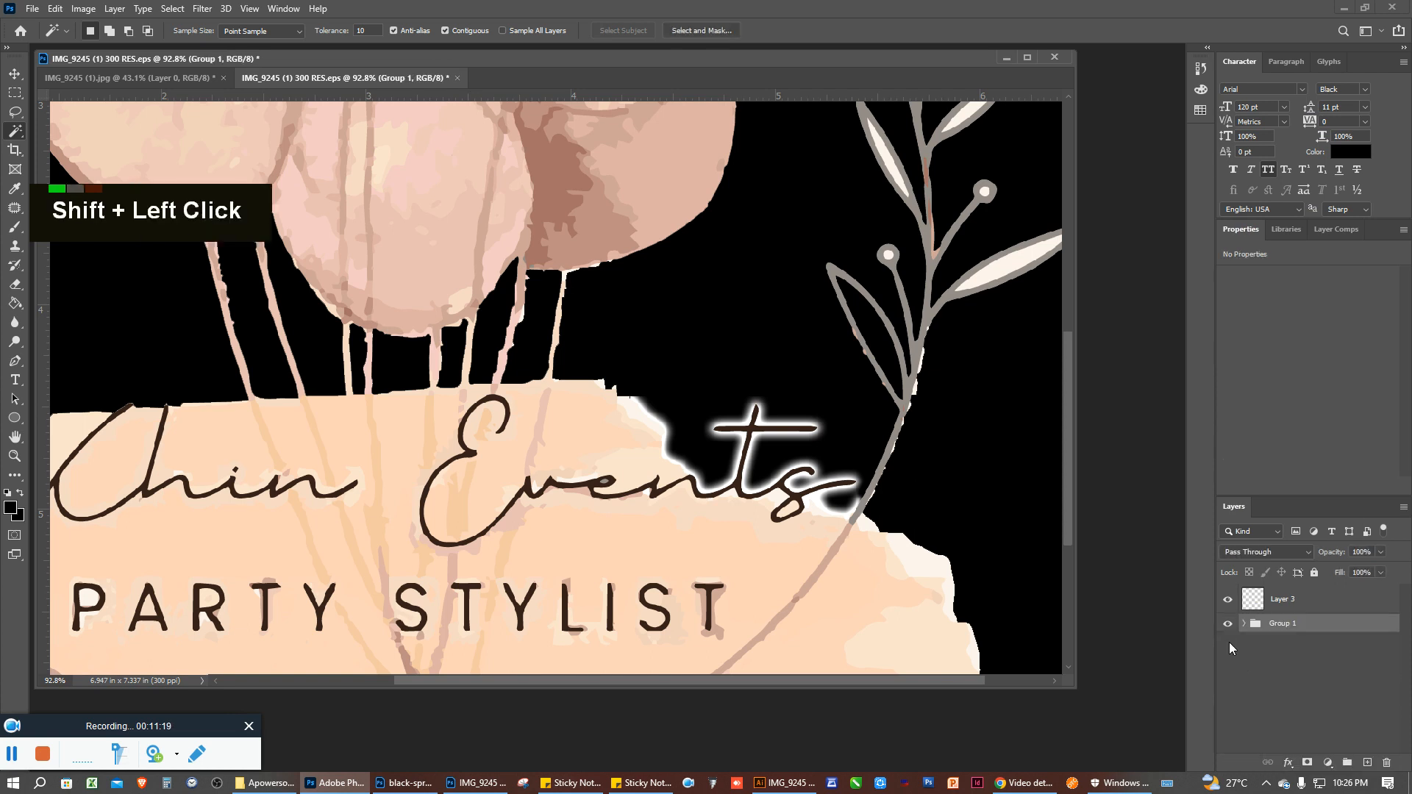
{"action": "left_click", "coordinate": [1299, 603]}
Delete the black area outside the logo on Layer 3 using a contiguous Magic Wand selection, and deselect
{"action": "scroll", "coordinate": [853, 505], "scroll_direction": "down", "scroll_amount": 13}
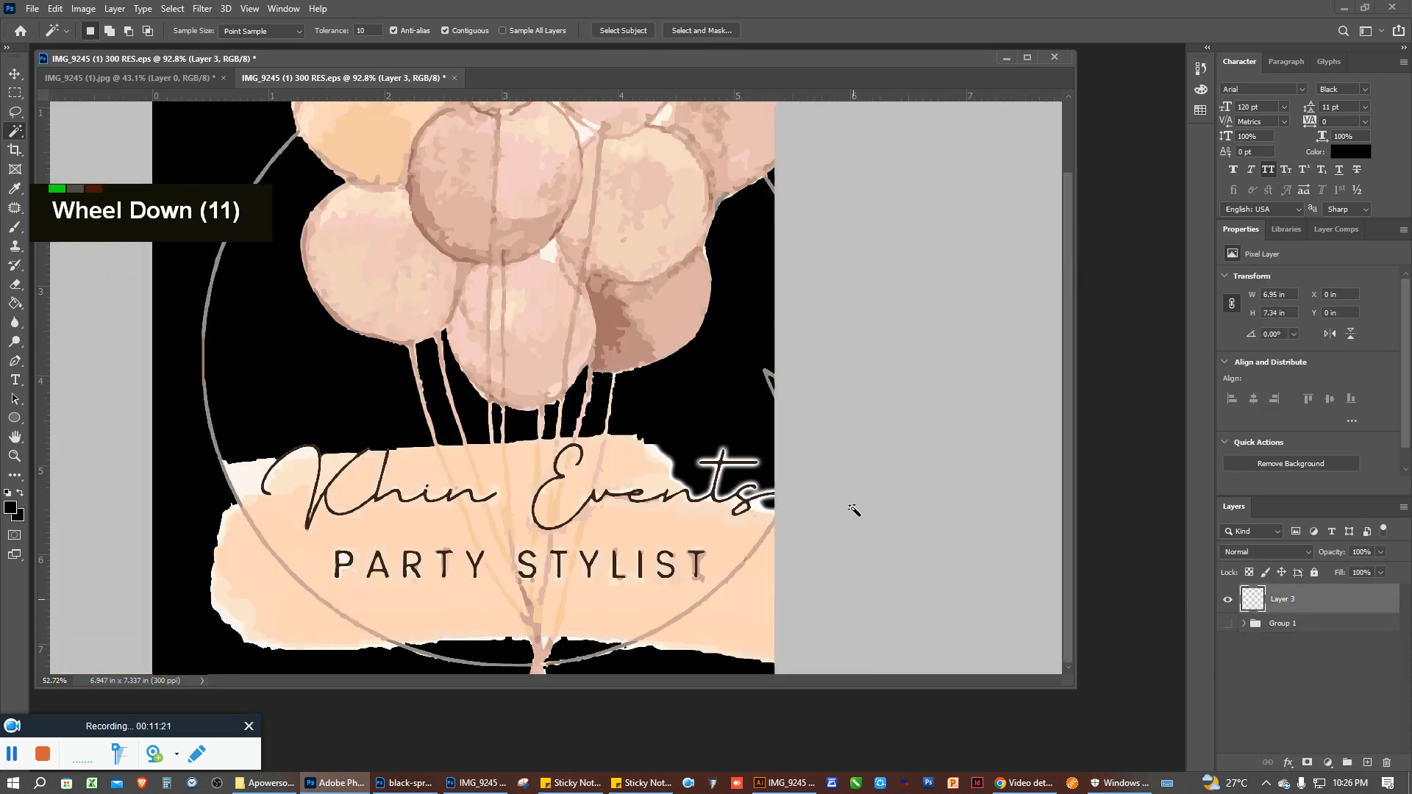
{"action": "key", "text": "w"}
{"action": "left_click", "coordinate": [791, 280]}
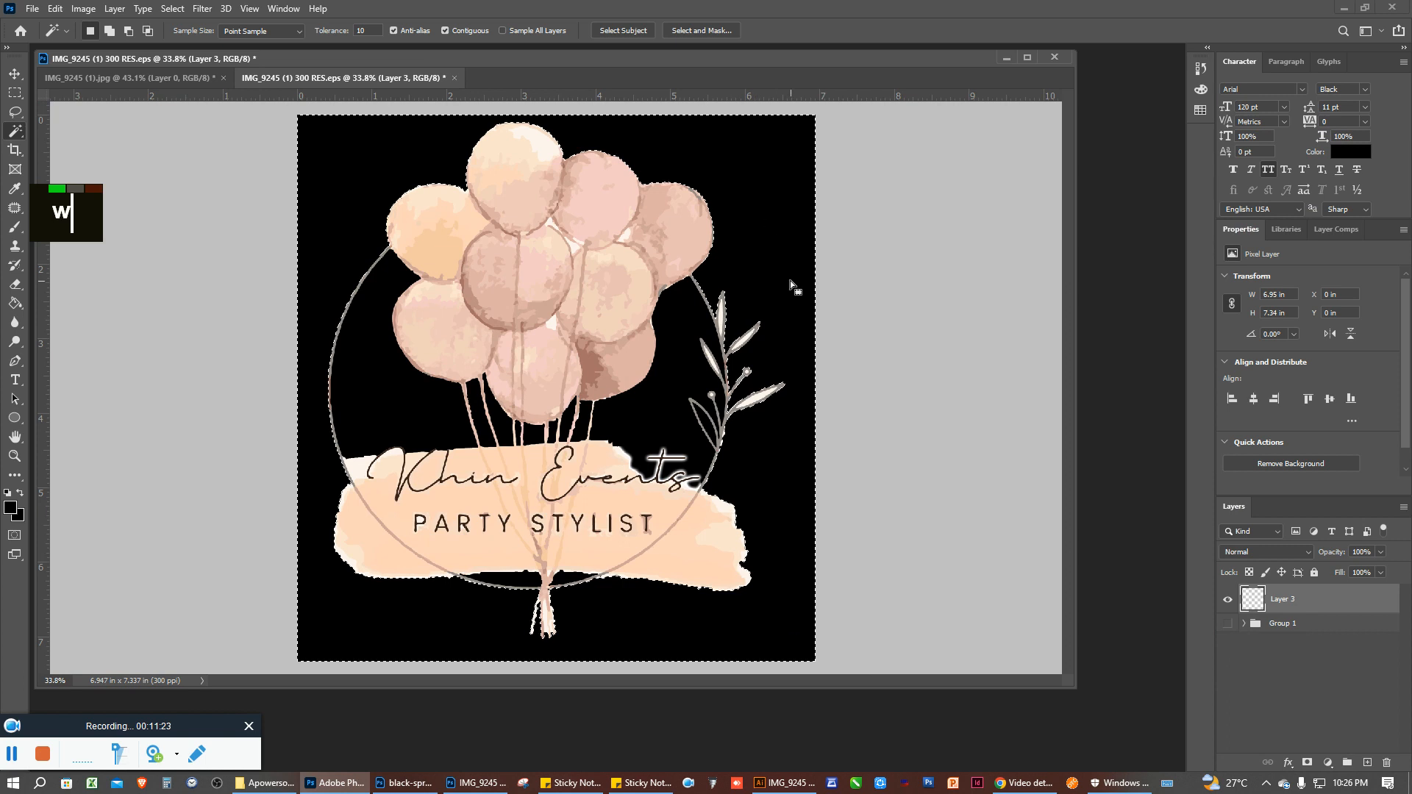
{"action": "key", "text": "Delete"}
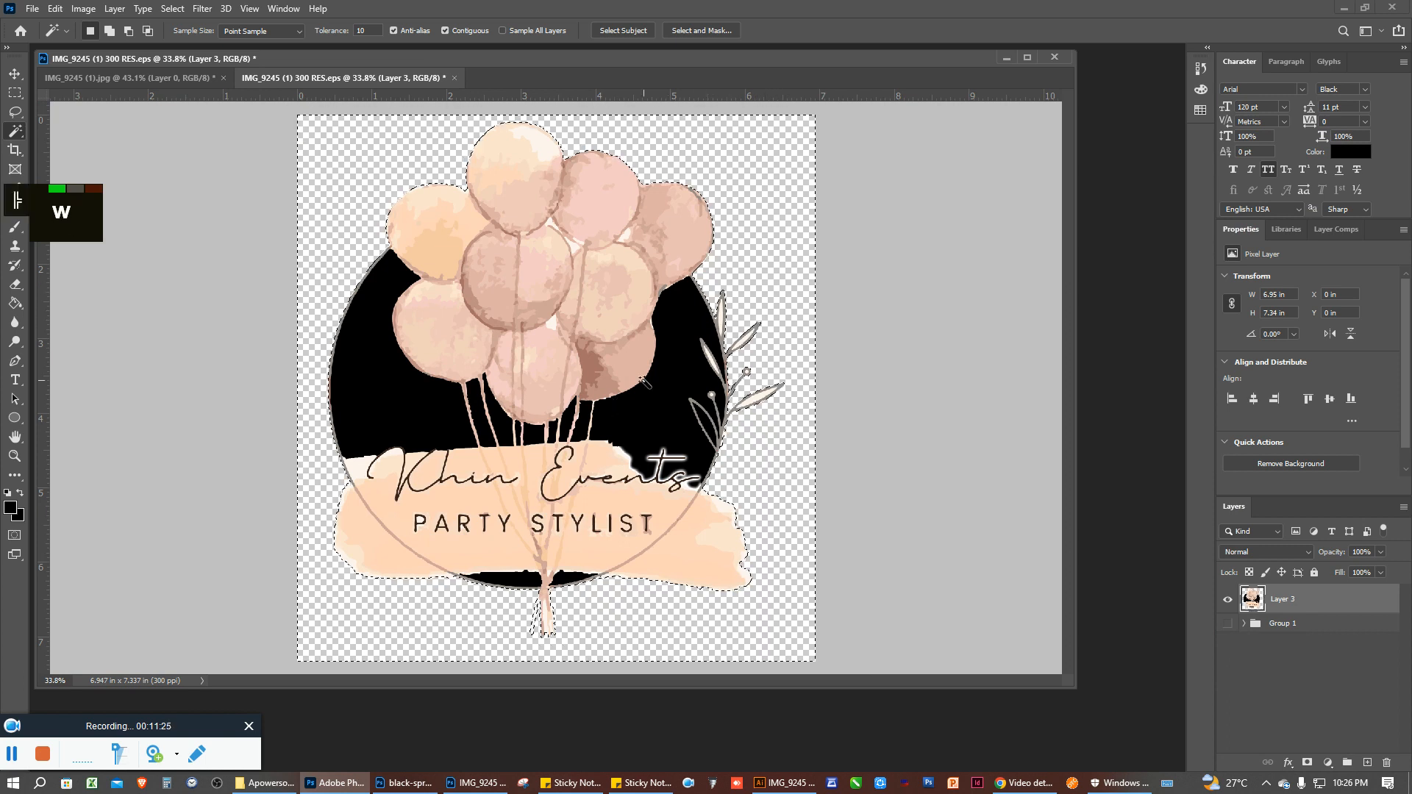
{"action": "key", "text": "ctrl+d"}
Apply a black 46 px outside Stroke layer style to Layer 3
{"action": "left_click", "coordinate": [1287, 762]}
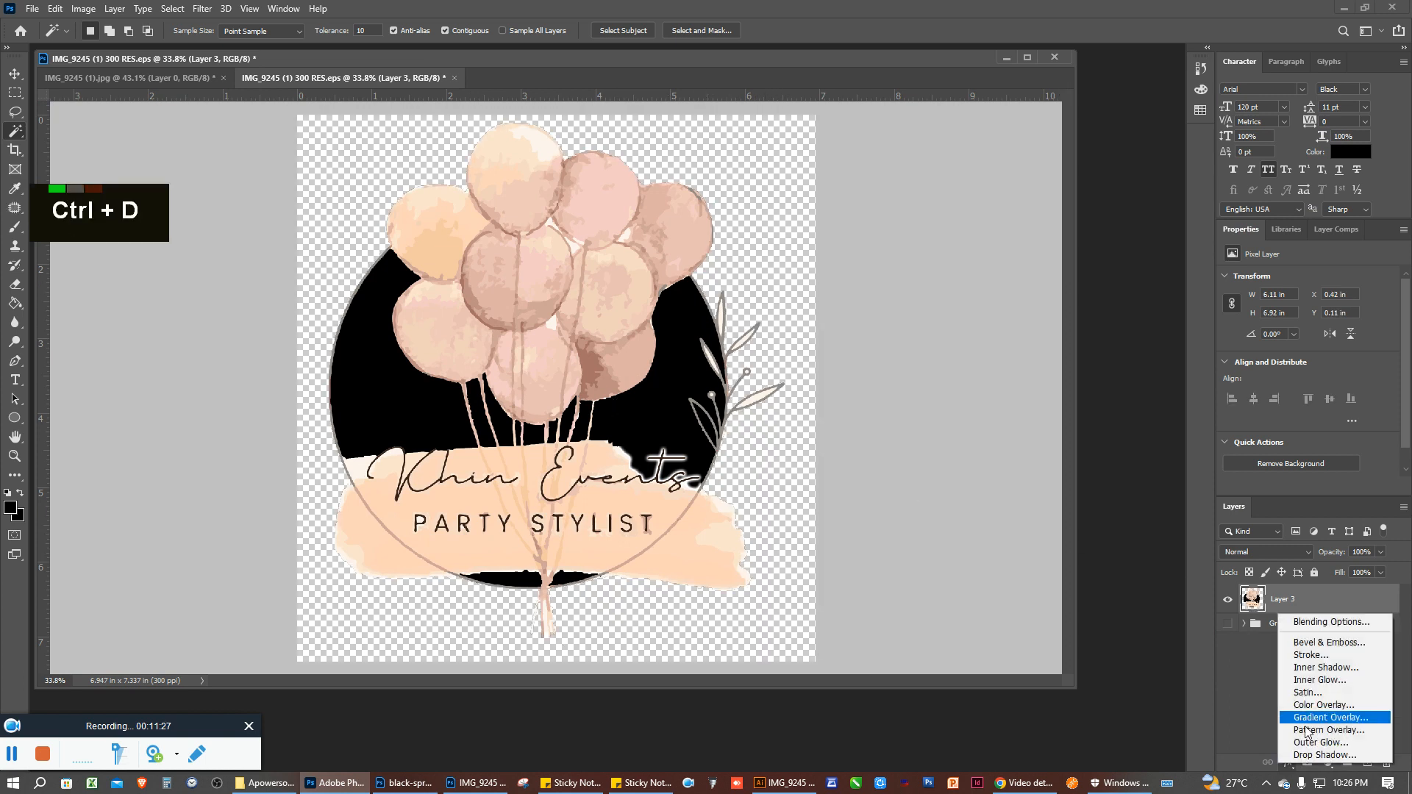
{"action": "left_click", "coordinate": [980, 495]}
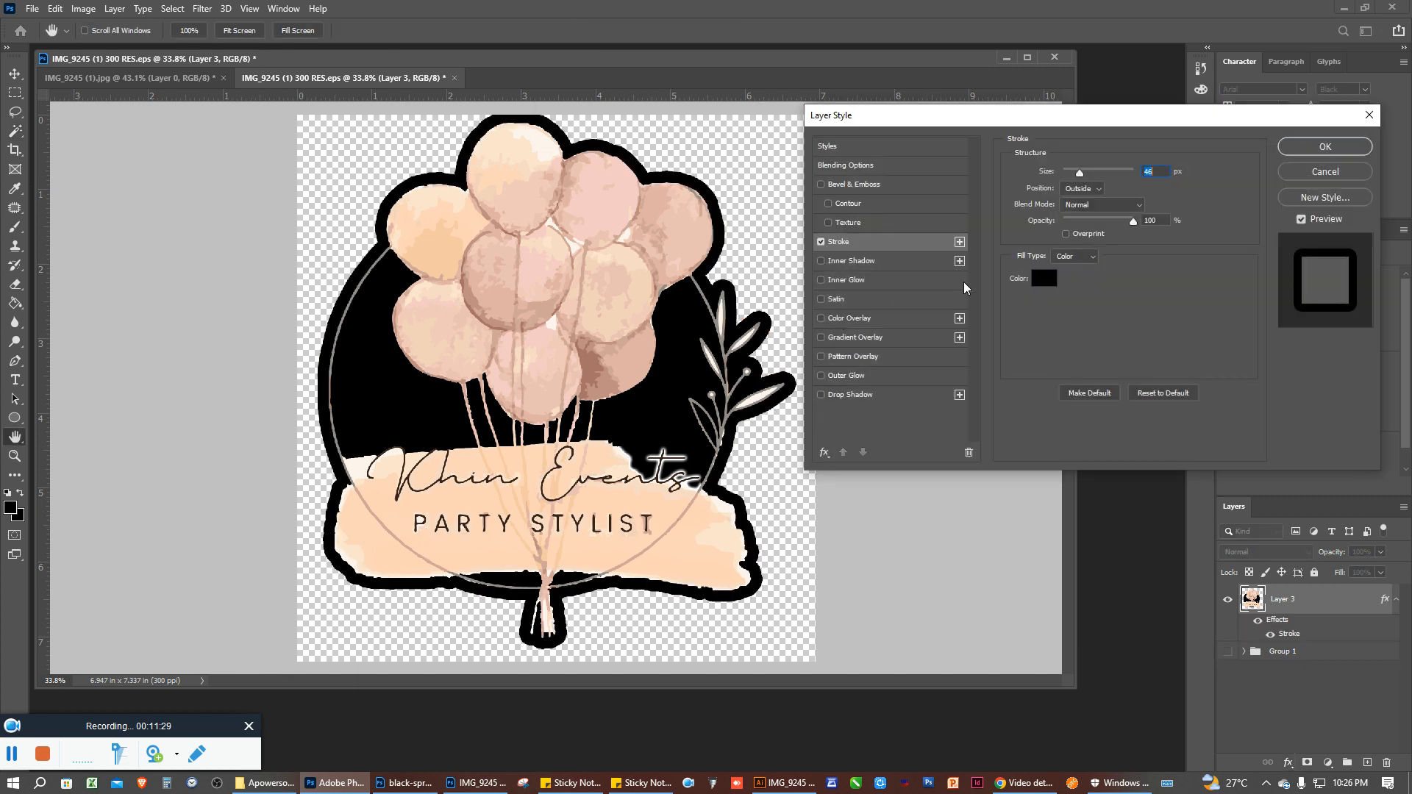
{"action": "left_click", "coordinate": [1322, 147]}
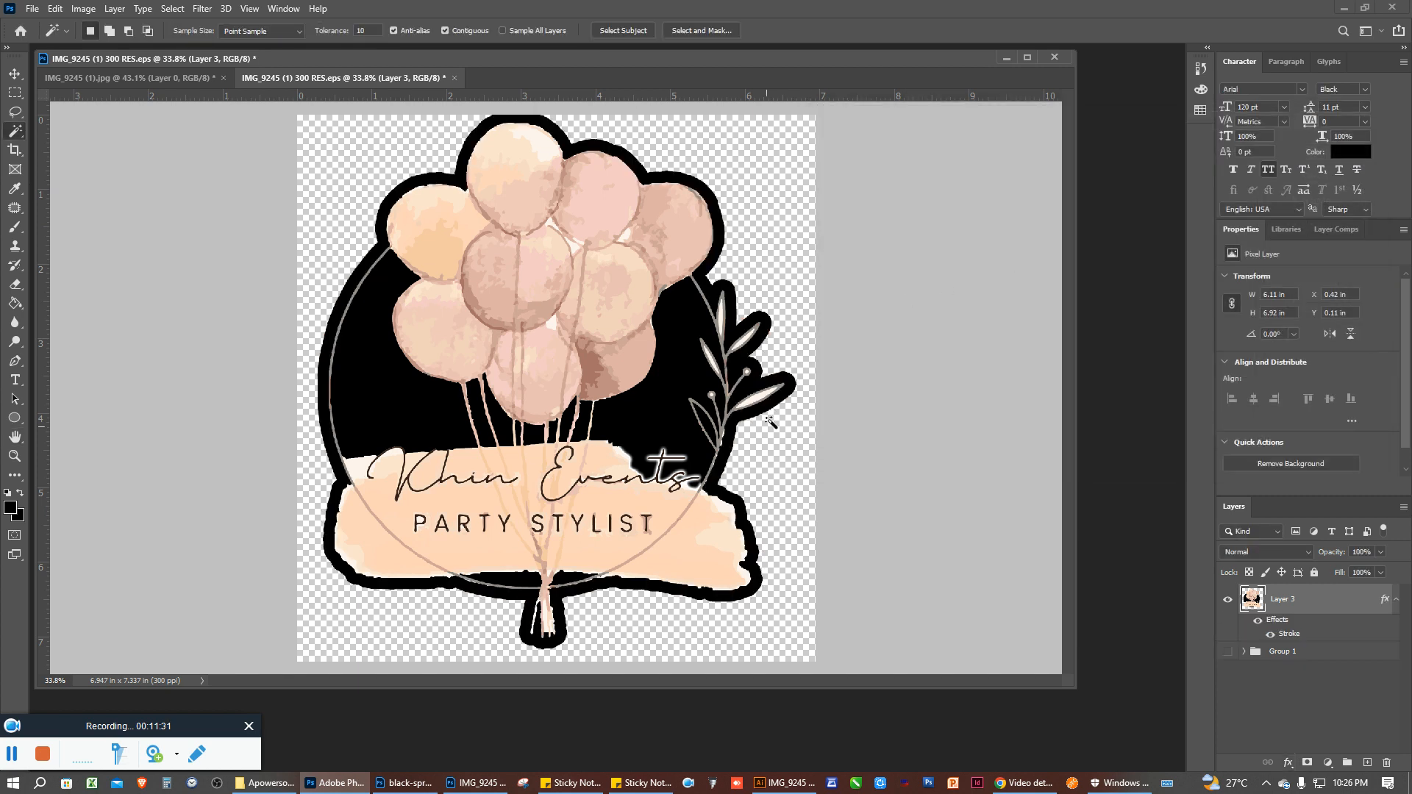
Move the outlined logo to X 0.5 in, Y 0.21 in on the canvas and rasterize its layer style
{"action": "key", "text": "ctrl+t"}
{"action": "key", "text": "Return"}
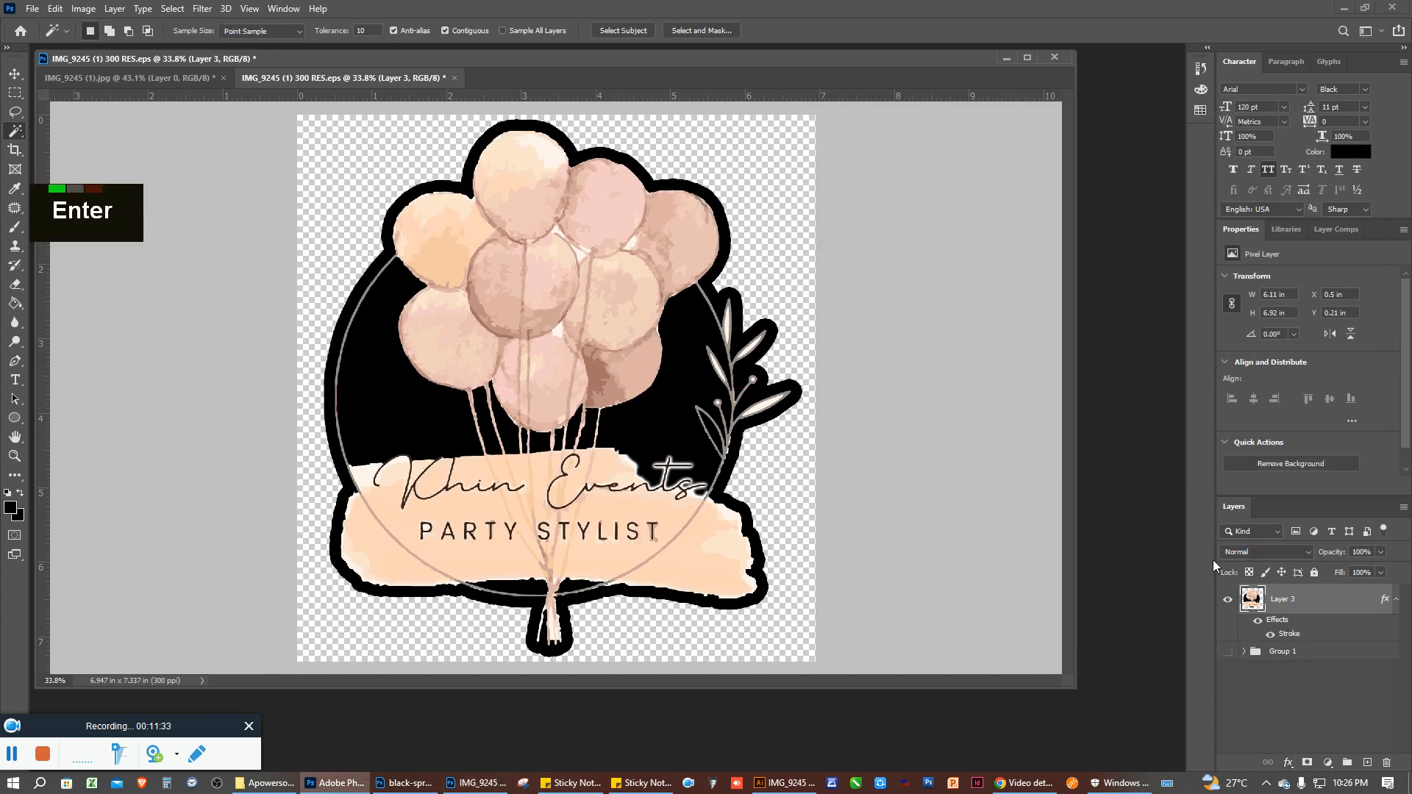
{"action": "right_click", "coordinate": [1285, 600]}
{"action": "left_click", "coordinate": [1142, 386]}
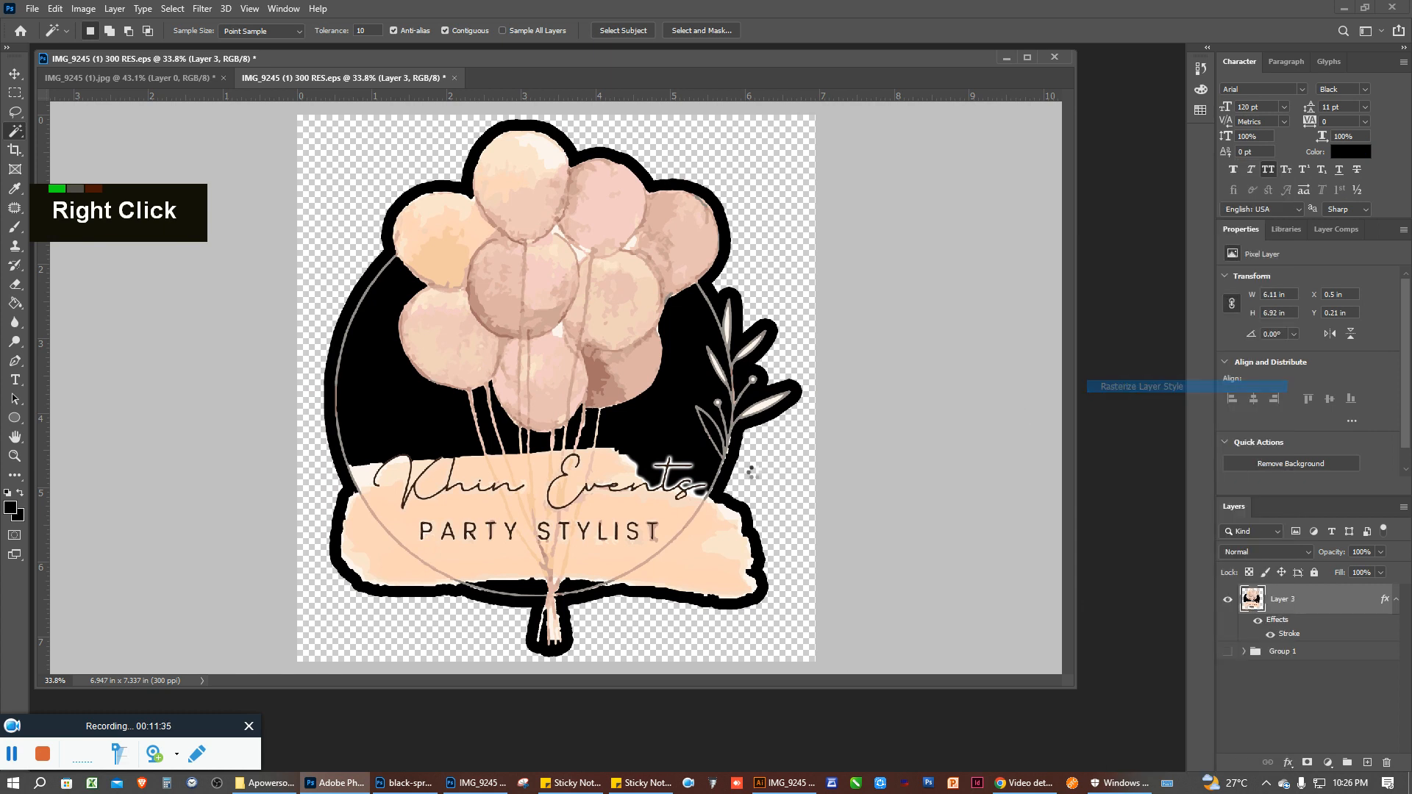
{"action": "scroll", "coordinate": [565, 550], "scroll_direction": "down", "scroll_amount": 5}
{"action": "scroll", "coordinate": [564, 550], "scroll_direction": "down", "scroll_amount": 1}
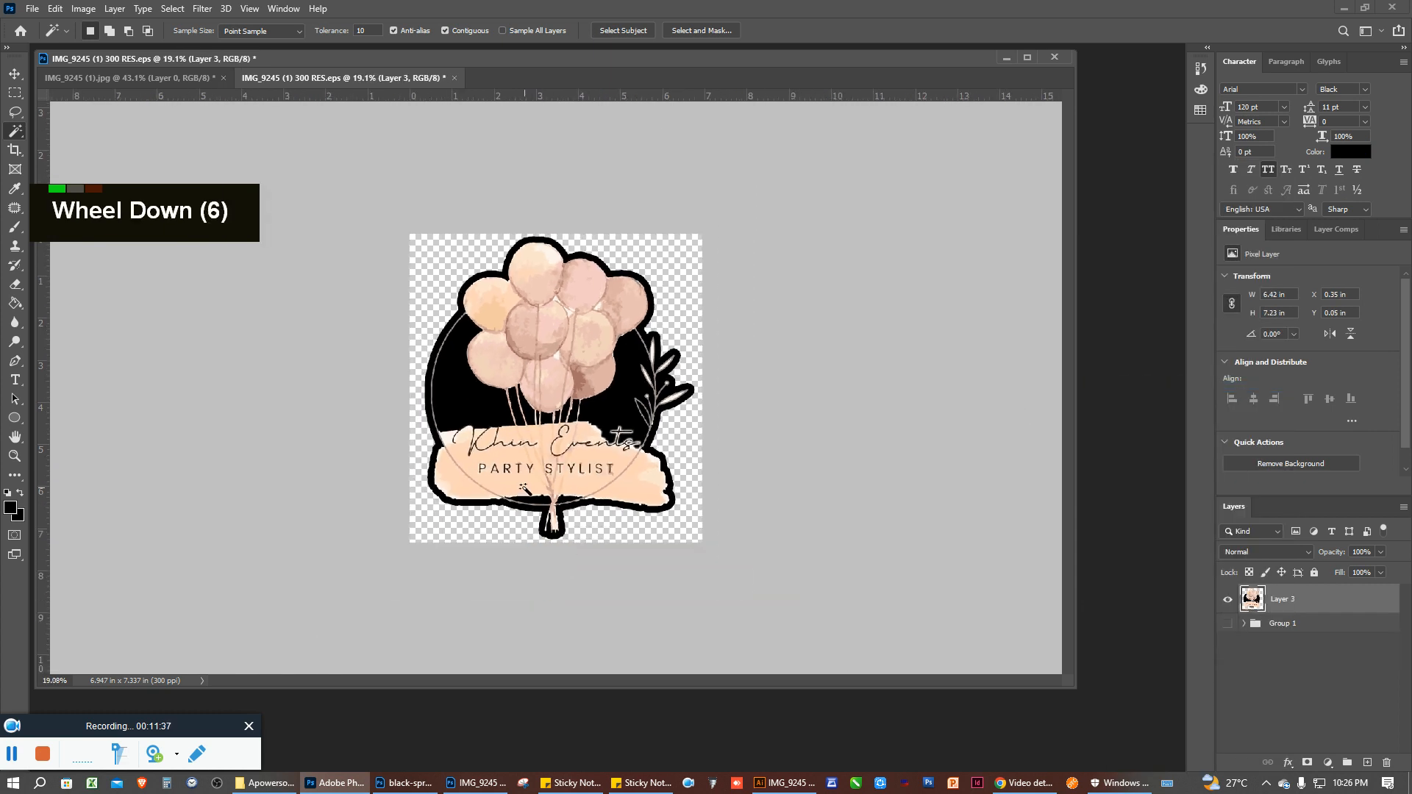
{"action": "scroll", "coordinate": [524, 489], "scroll_direction": "up", "scroll_amount": 3}
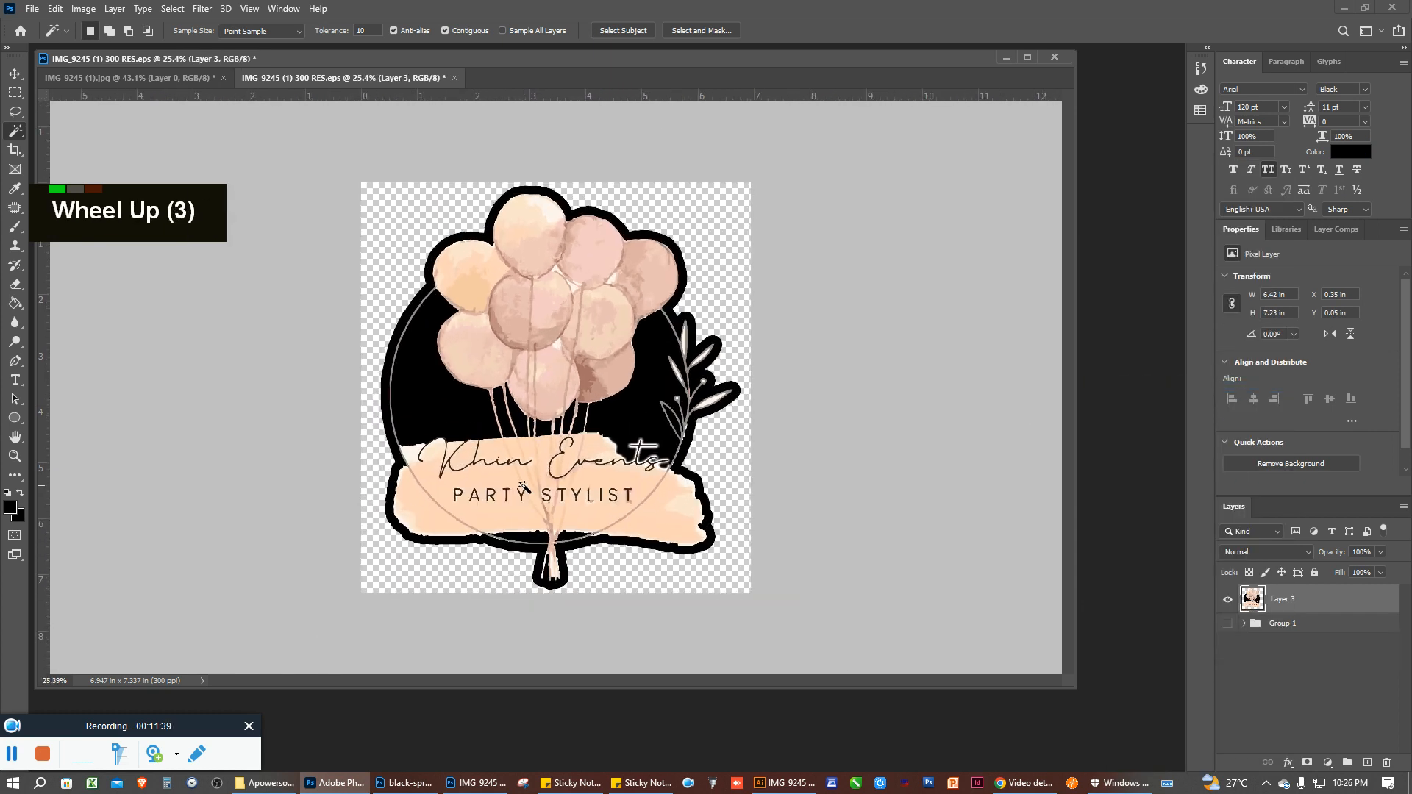
Start saving the outlined logo as a TIFF with layers, choosing the Desktop as the destination folder
{"action": "key", "text": "ctrl+shift+s"}
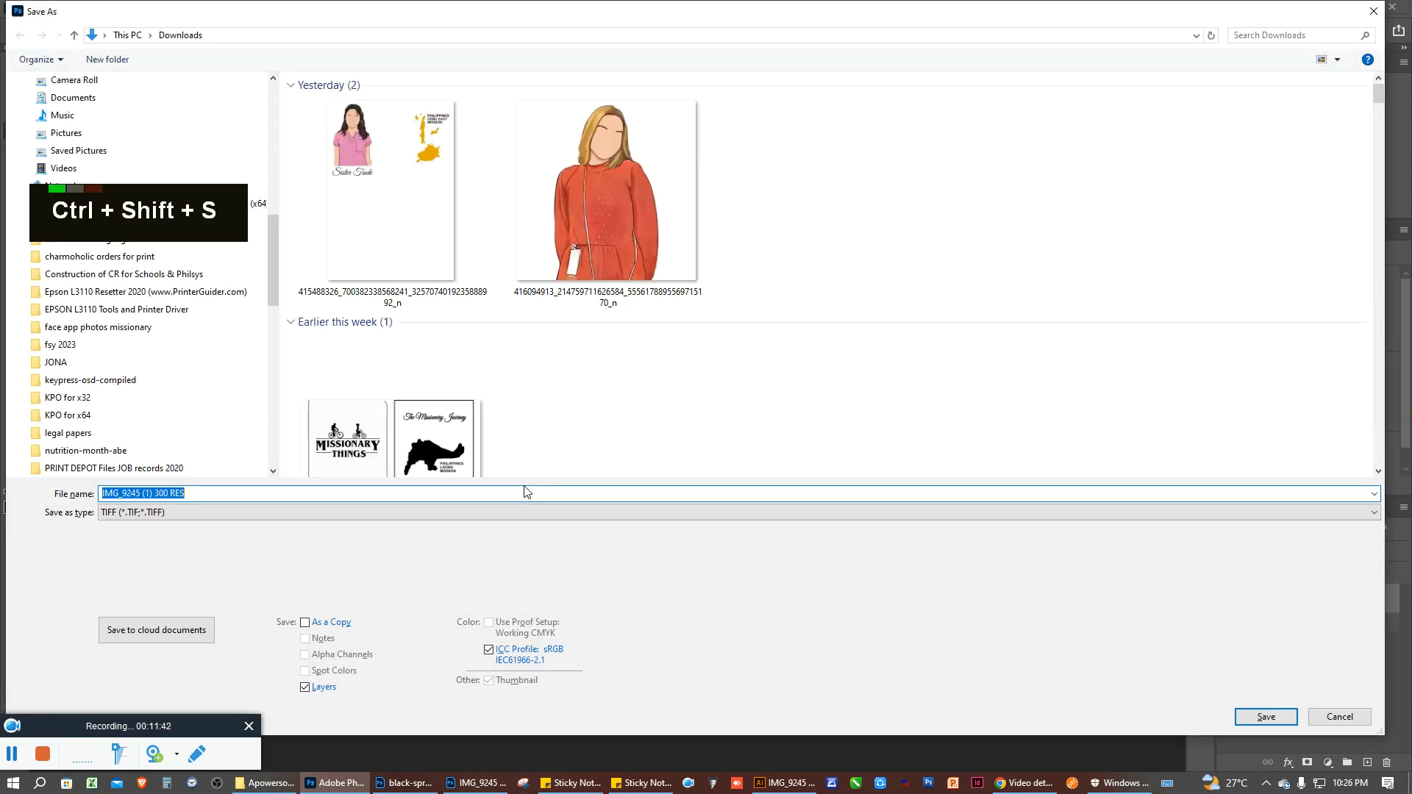
{"action": "left_click", "coordinate": [353, 513]}
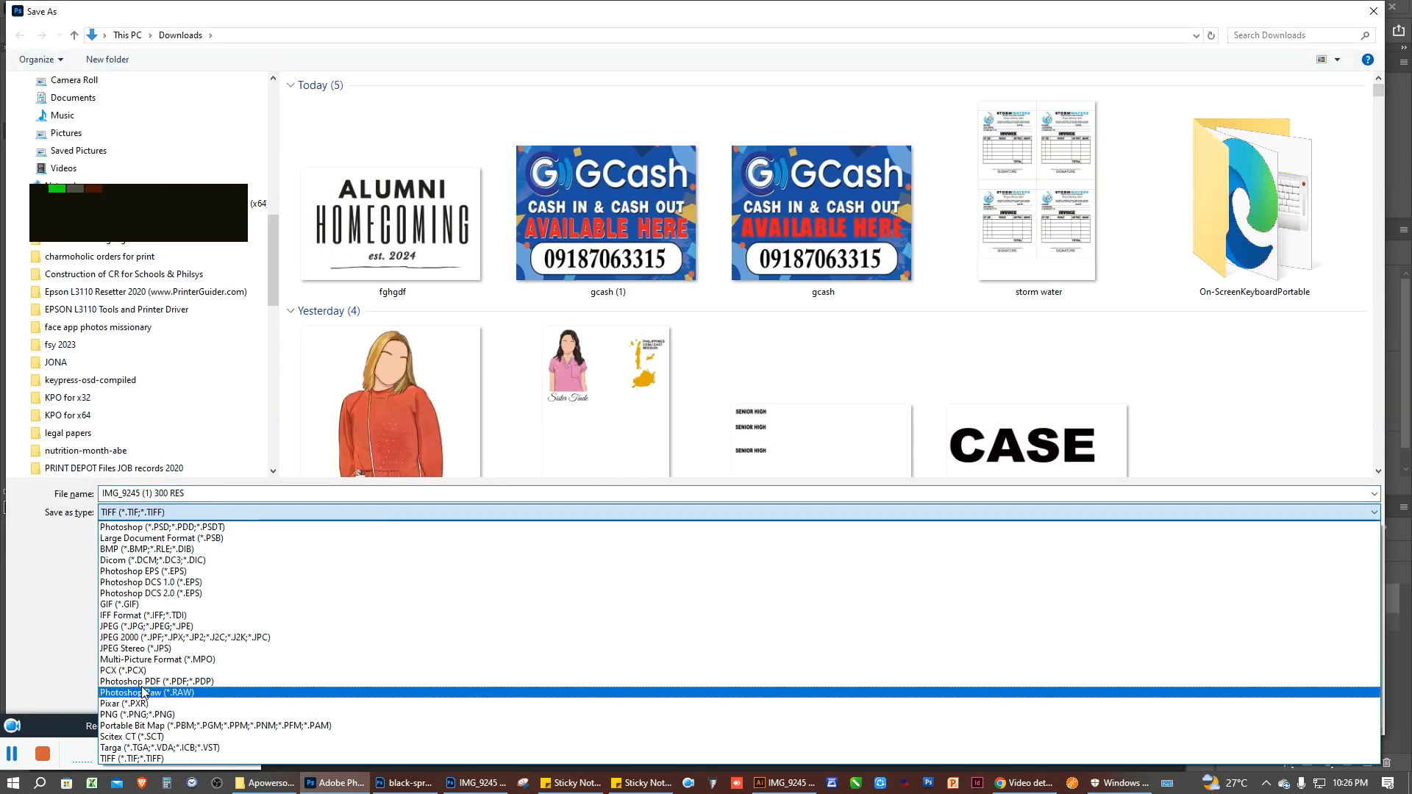
{"action": "left_click", "coordinate": [122, 761]}
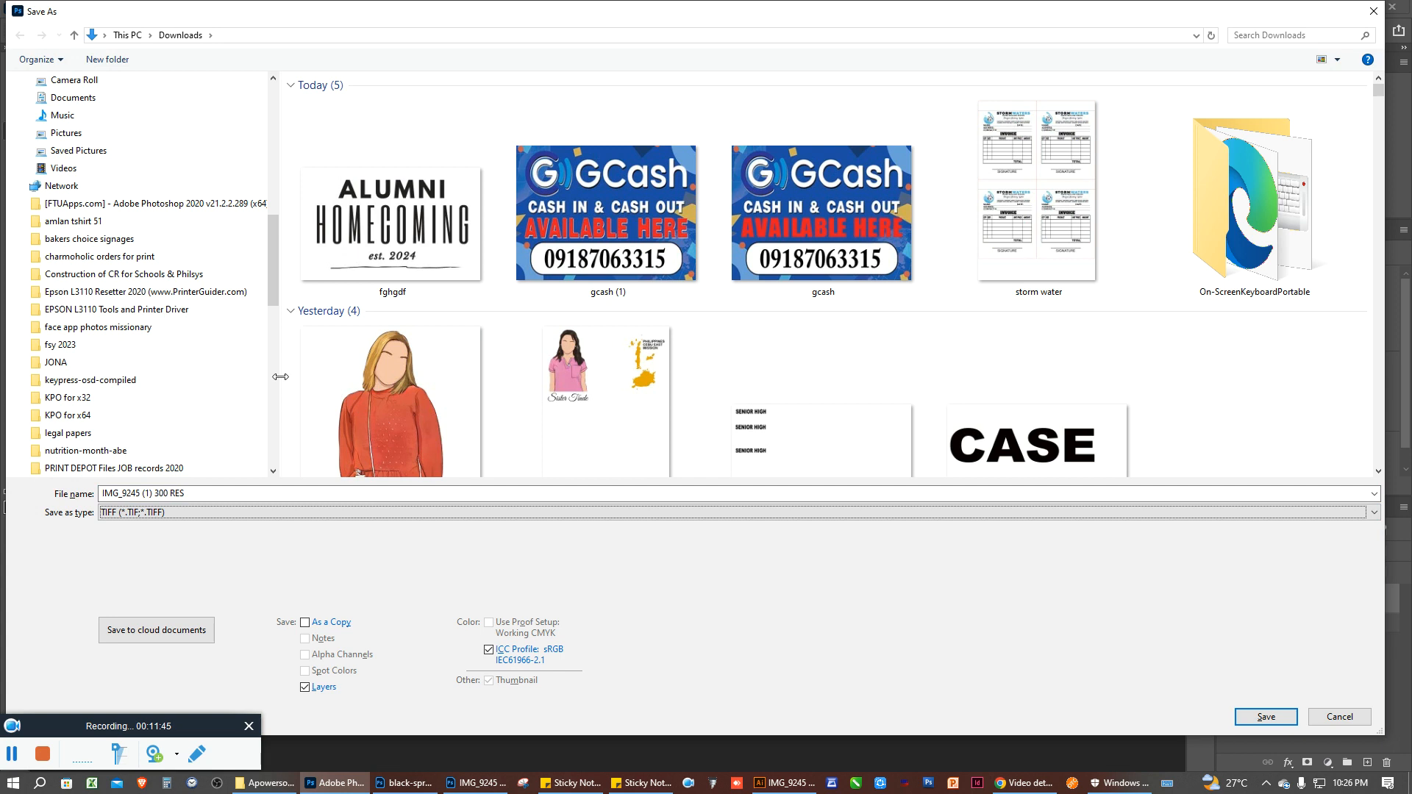
{"action": "scroll", "coordinate": [65, 112], "scroll_direction": "up", "scroll_amount": 10}
{"action": "left_click", "coordinate": [62, 107]}
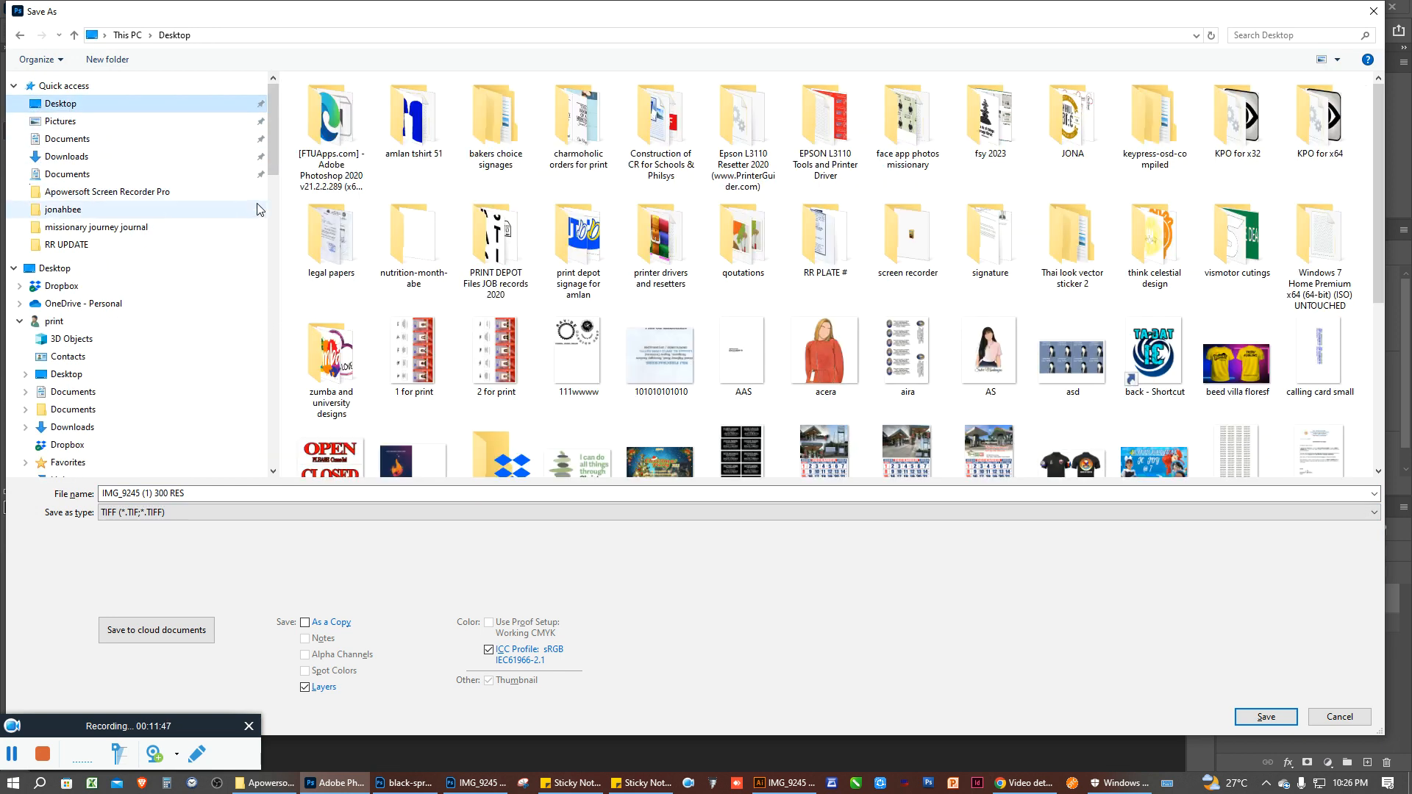